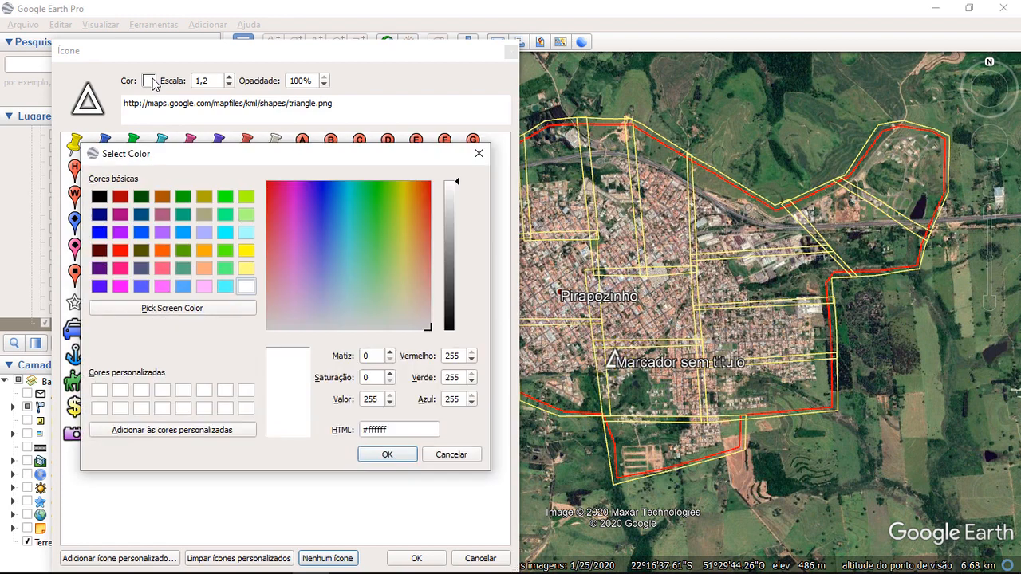
# - Color the new placemark's triangle icon yellow (#ffff00) and apply the icon settings
pyautogui.click(246, 252)
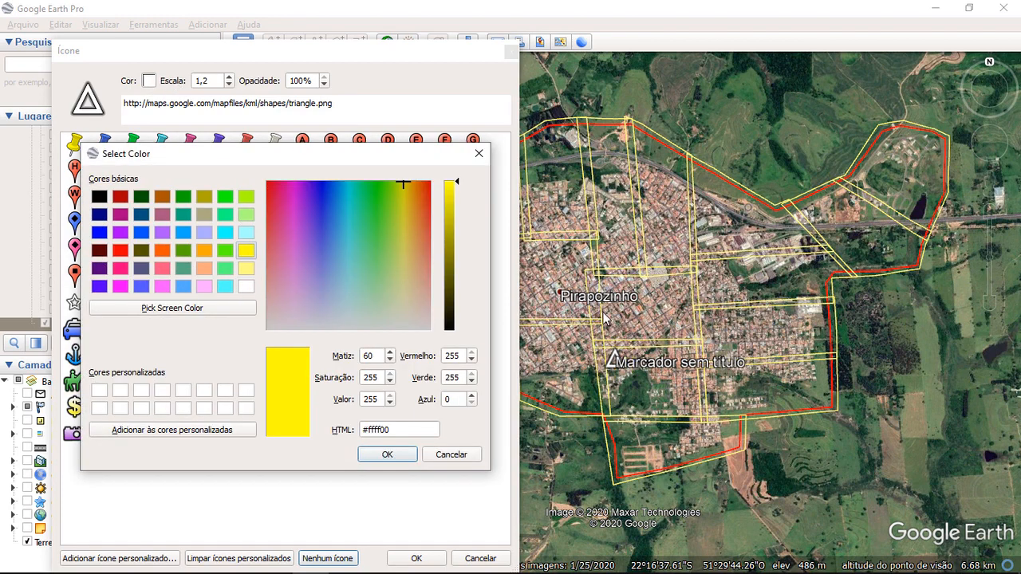
pyautogui.click(386, 455)
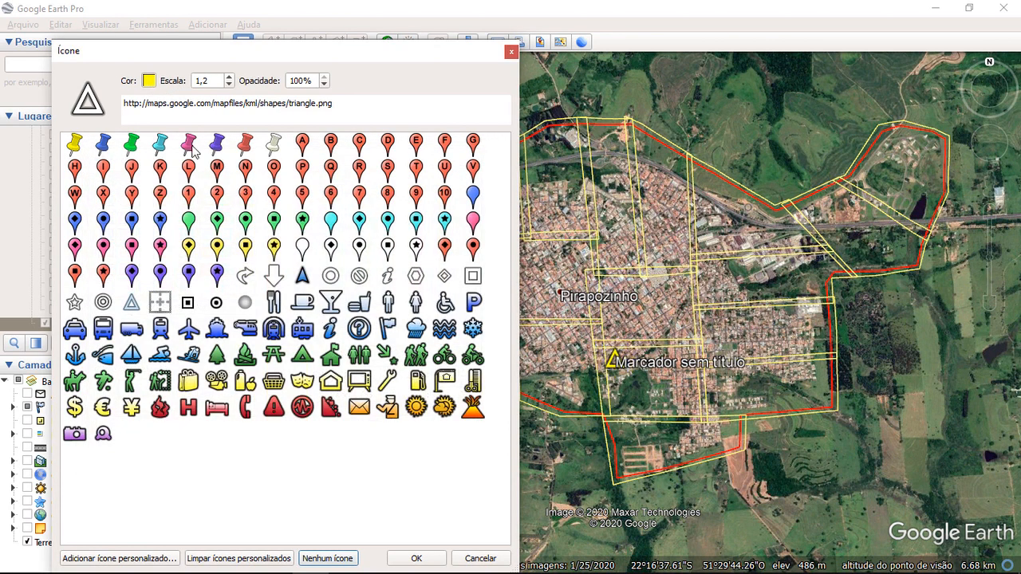
pyautogui.moveTo(215, 81); pyautogui.dragTo(191, 81)
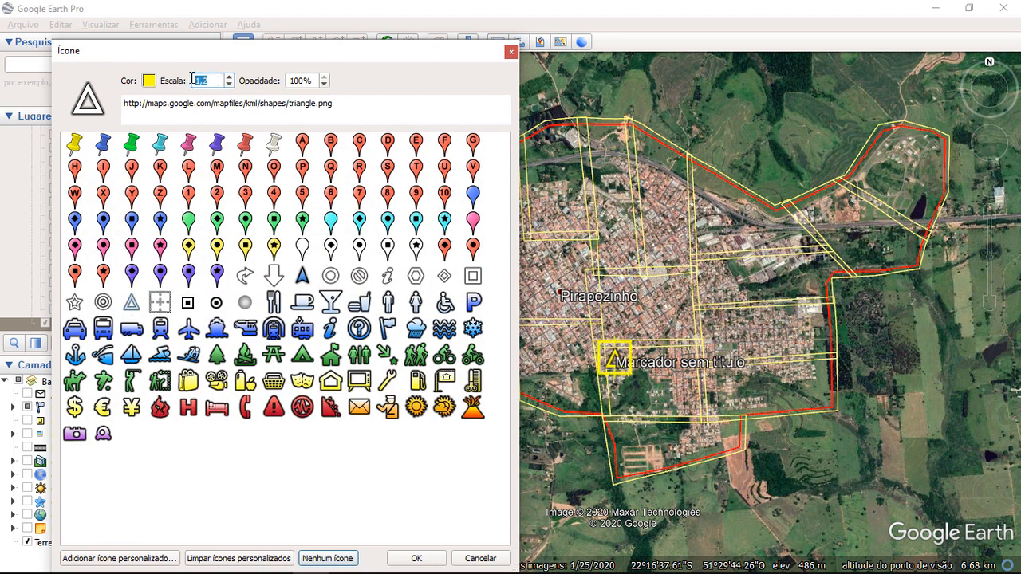
pyautogui.click(417, 559)
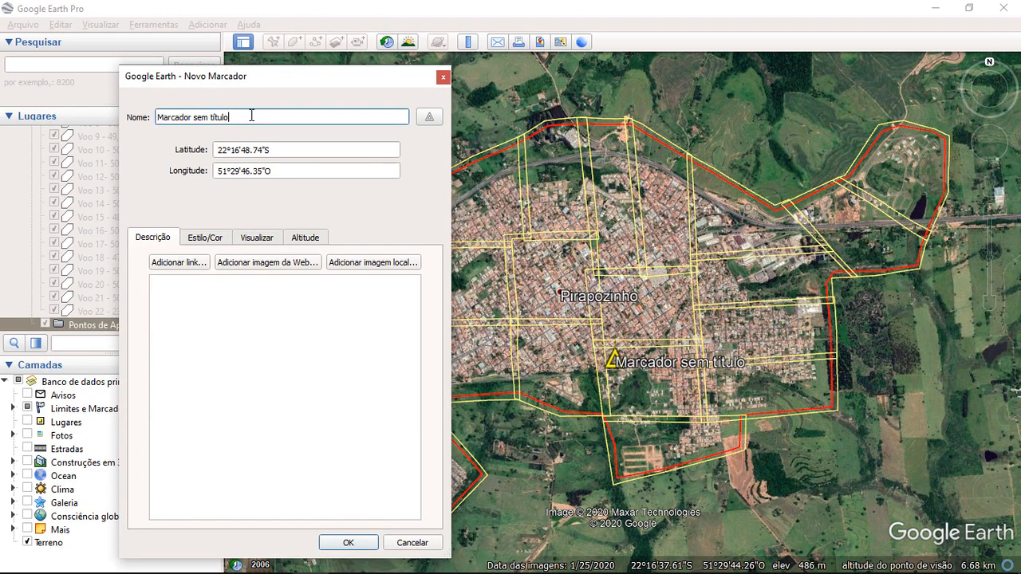
# - Name the new placemark HV_01 and move its dialog aside to uncover more of the map
pyautogui.write('HV')
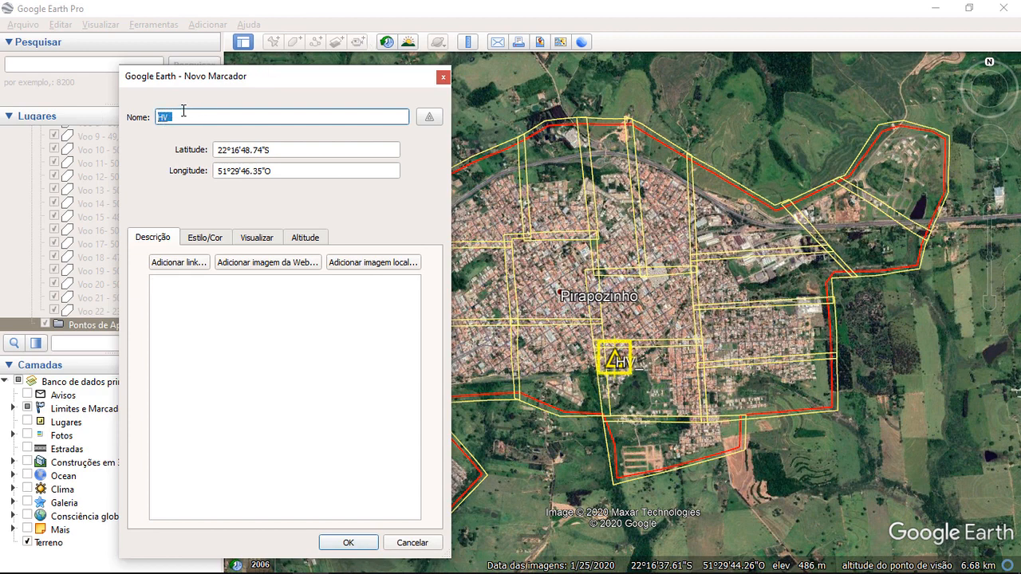
pyautogui.click(184, 116)
pyautogui.write('01')
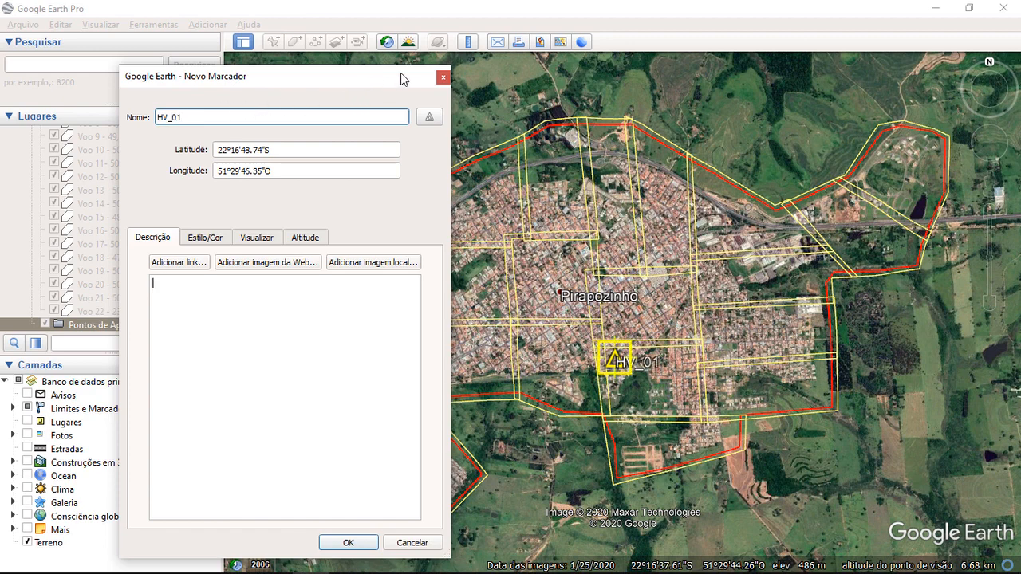
pyautogui.moveTo(358, 85); pyautogui.dragTo(273, 64)
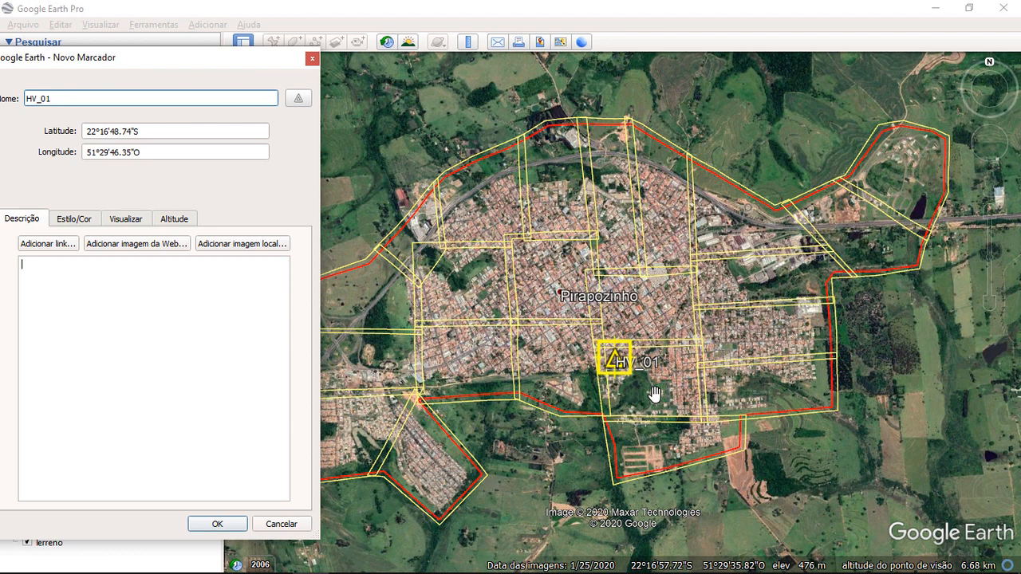
# - Try the HV_01 marker at several spots in the southern city blocks and in the open field northwest of the city
pyautogui.moveTo(614, 359)
pyautogui.mouseDown()
pyautogui.moveTo(505, 359)
pyautogui.moveTo(412, 248)
pyautogui.moveTo(899, 155)
pyautogui.moveTo(836, 313)
pyautogui.moveTo(688, 412)
pyautogui.moveTo(630, 382)
pyautogui.moveTo(632, 369)
pyautogui.mouseUp()
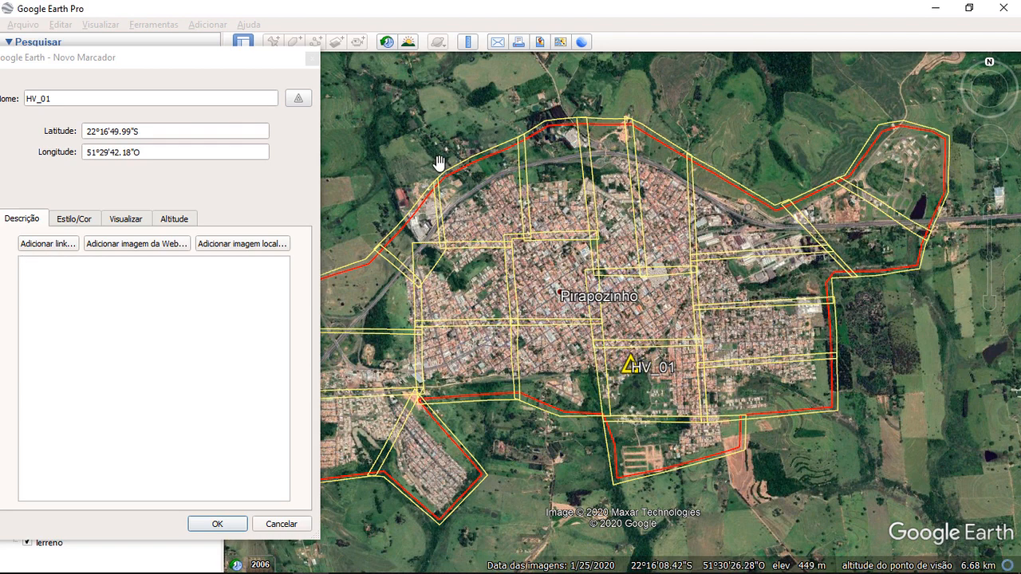
pyautogui.moveTo(271, 67); pyautogui.dragTo(134, 73)
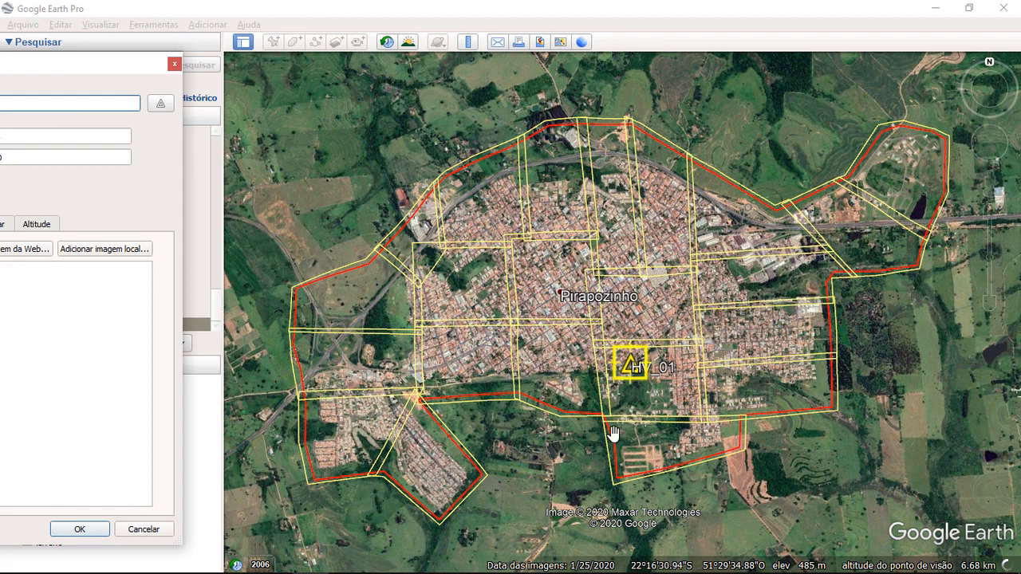
pyautogui.moveTo(630, 367); pyautogui.dragTo(563, 355)
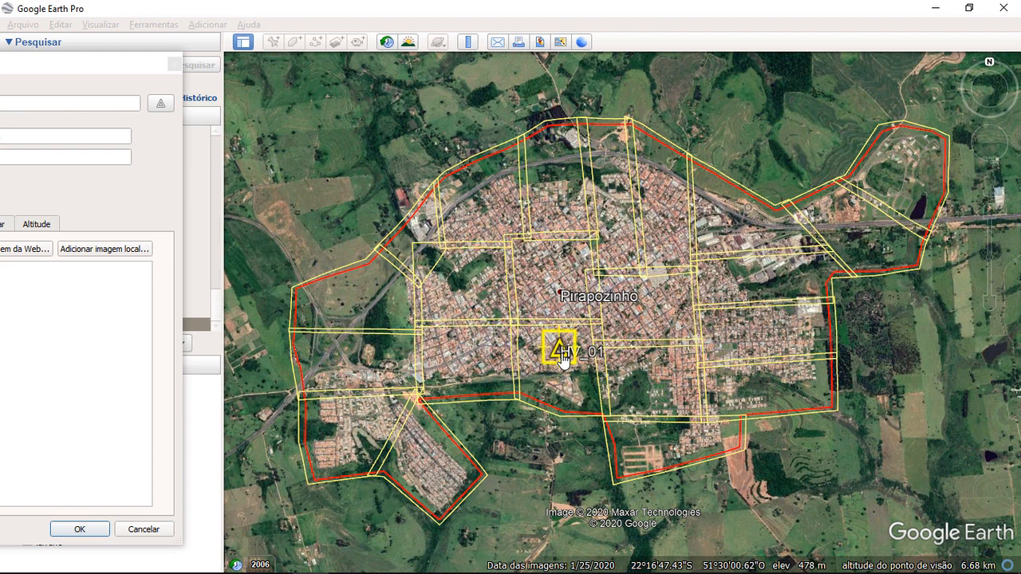
pyautogui.moveTo(564, 358); pyautogui.dragTo(335, 230)
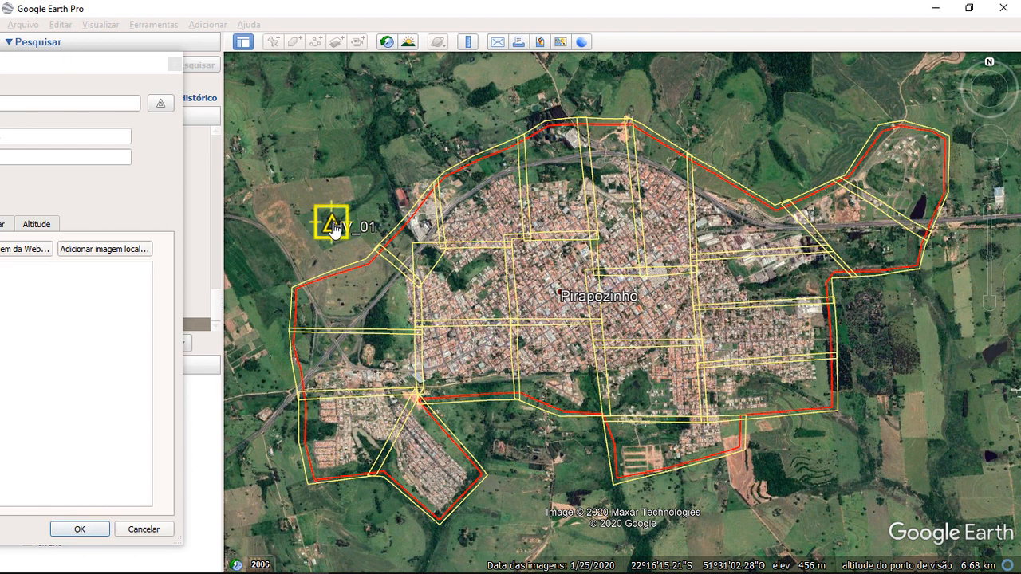
pyautogui.moveTo(334, 230); pyautogui.dragTo(535, 375)
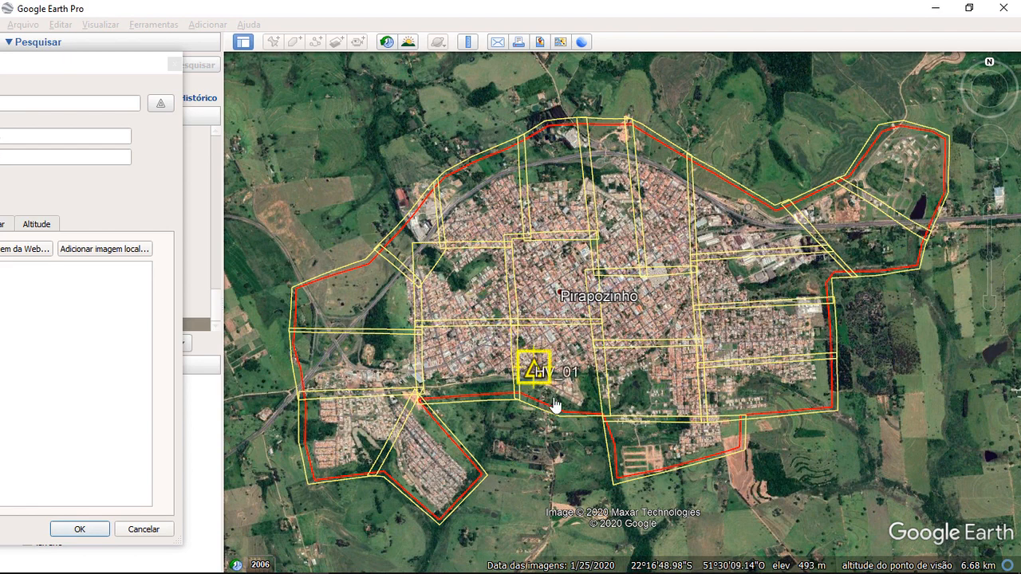
# - Try the HV_01 marker at the street intersection beside the large warehouse, and on the street just south of it
pyautogui.scroll(2, 551, 359)
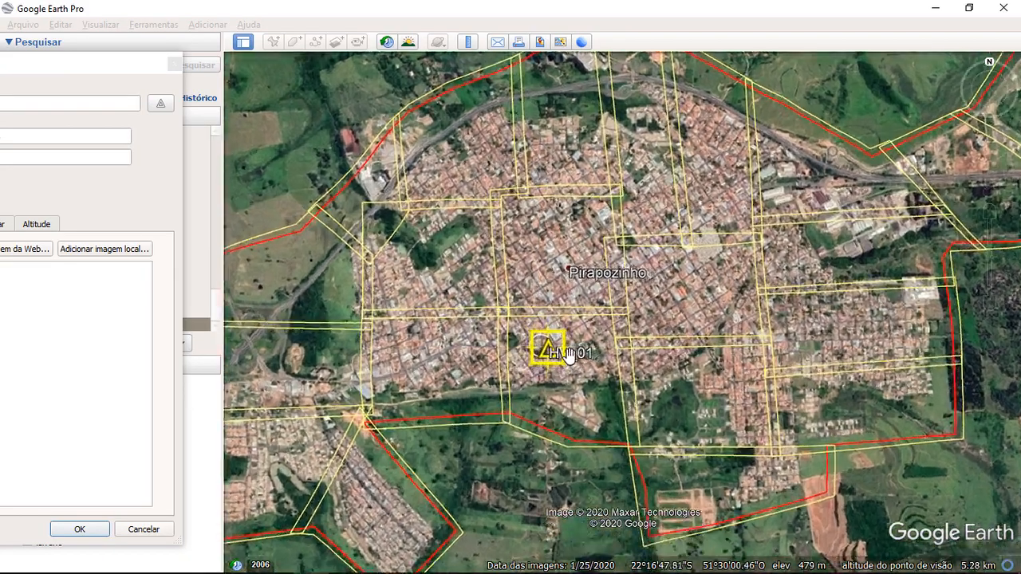
pyautogui.scroll(3, 568, 353)
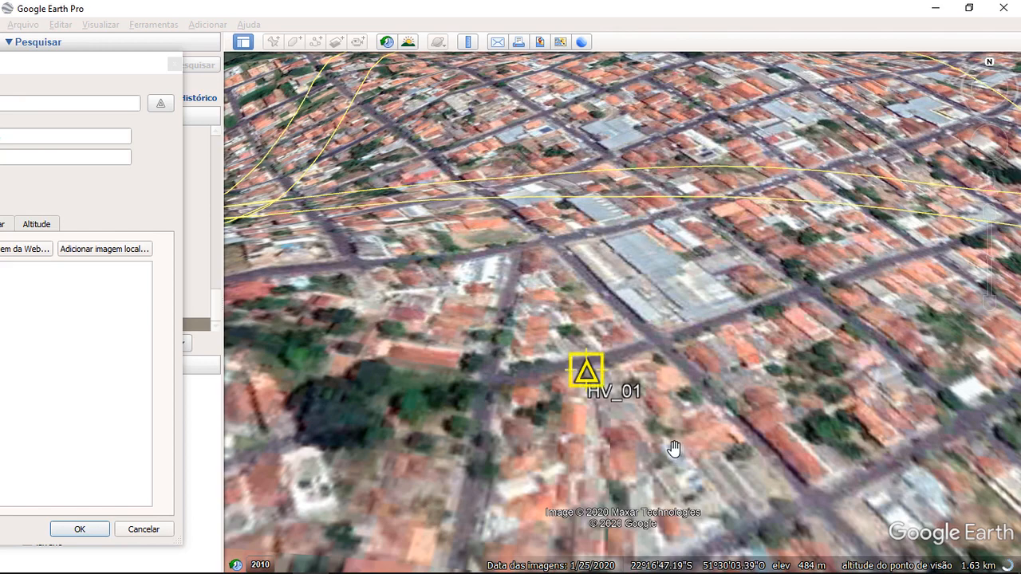
pyautogui.press('u')
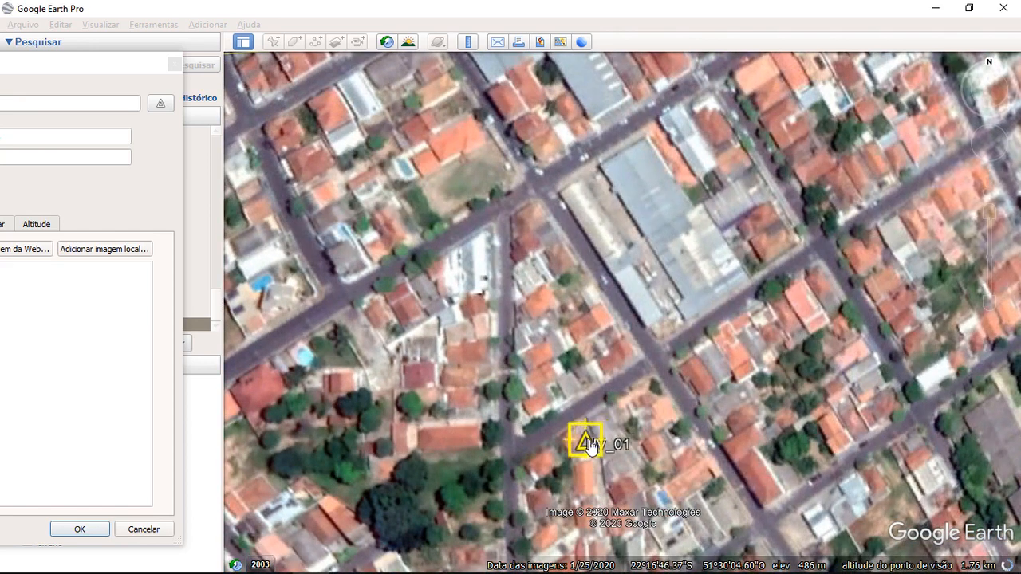
pyautogui.moveTo(638, 400); pyautogui.dragTo(670, 356)
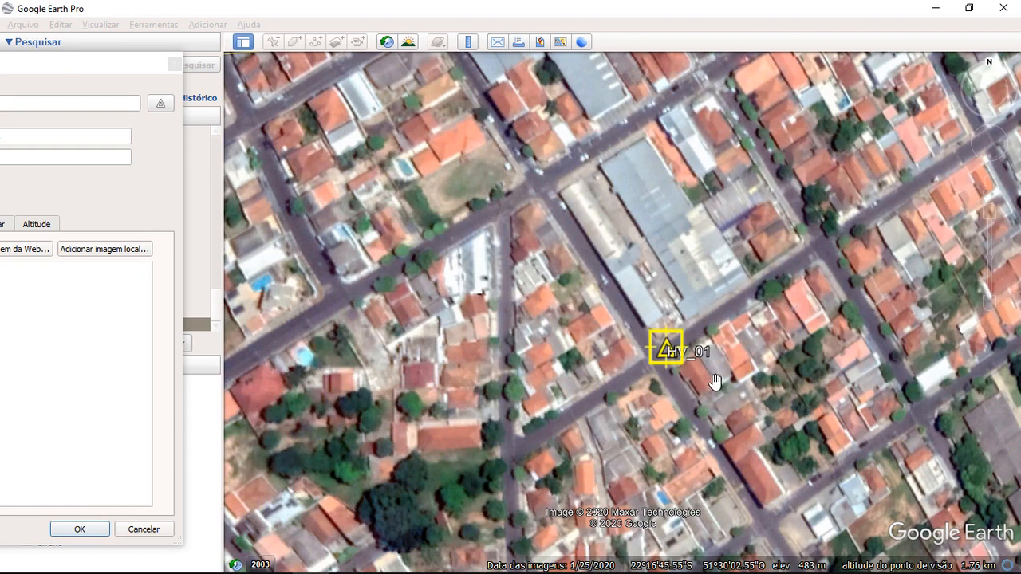
pyautogui.scroll(3, 712, 369)
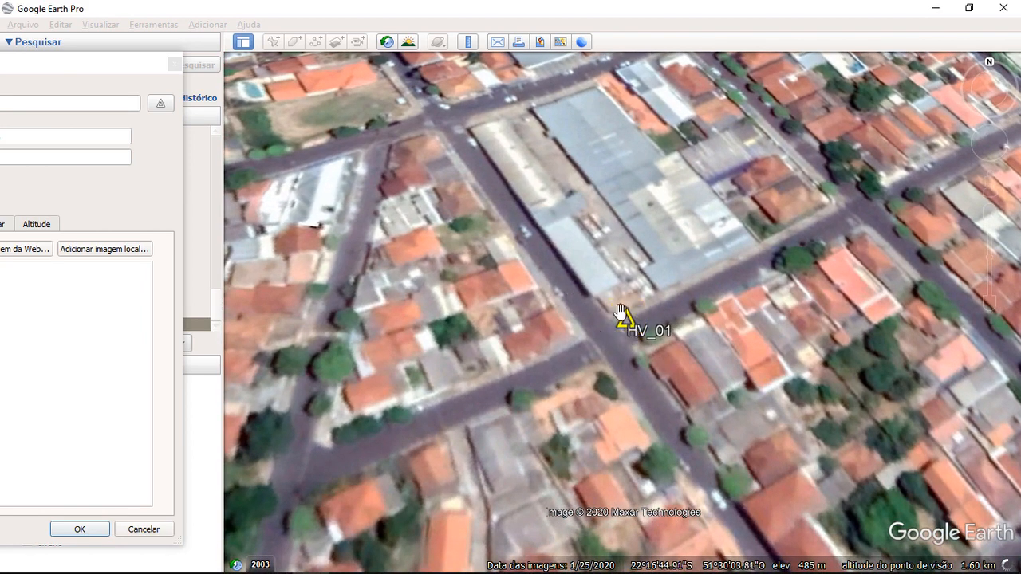
pyautogui.press('r')
pyautogui.moveTo(630, 338); pyautogui.dragTo(644, 381)
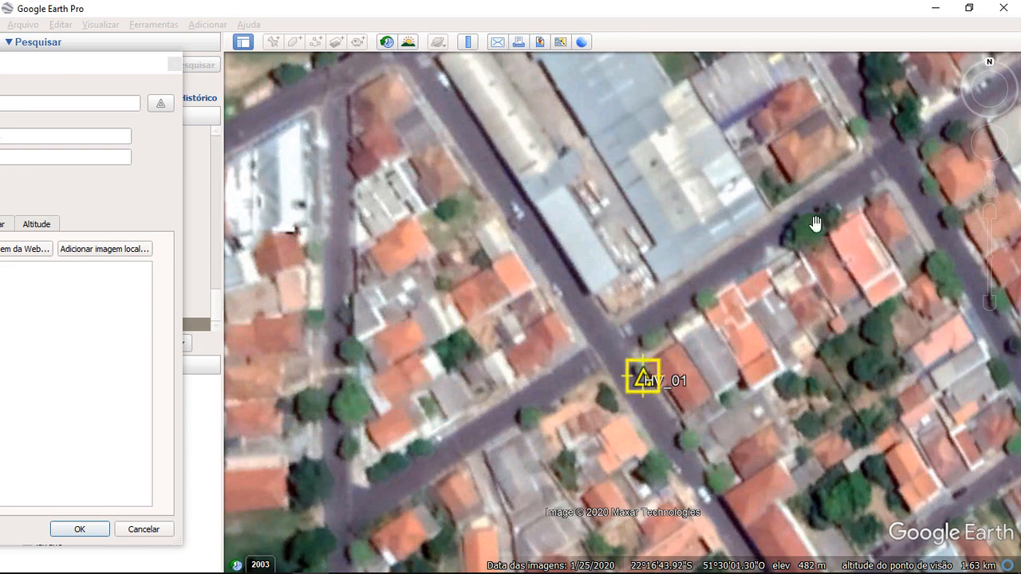
# - Try the HV_01 marker inside the residential blocks and on the wooded lot beside the straight north-south street
pyautogui.scroll(-3, 815, 224)
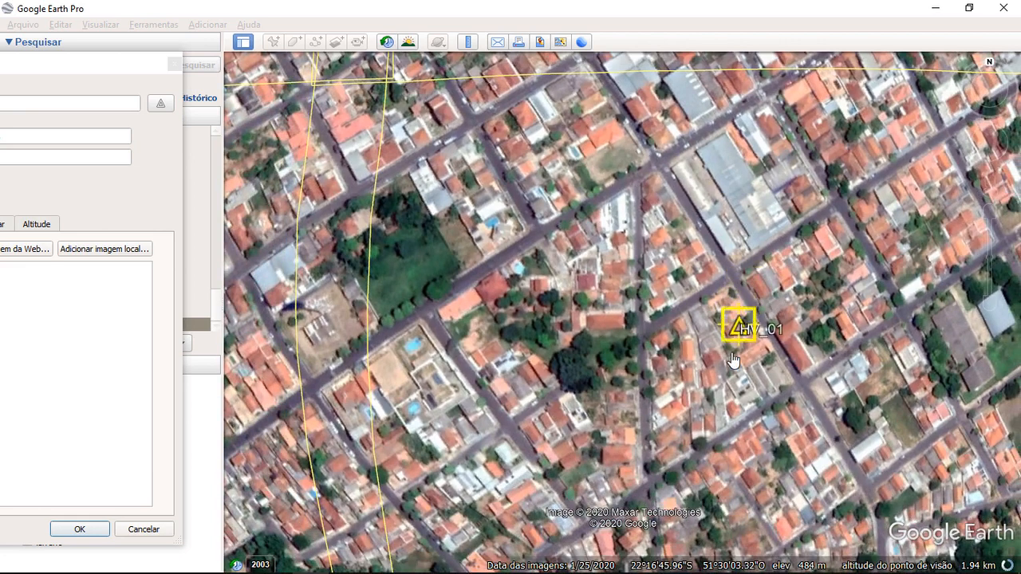
pyautogui.moveTo(739, 329); pyautogui.dragTo(676, 385)
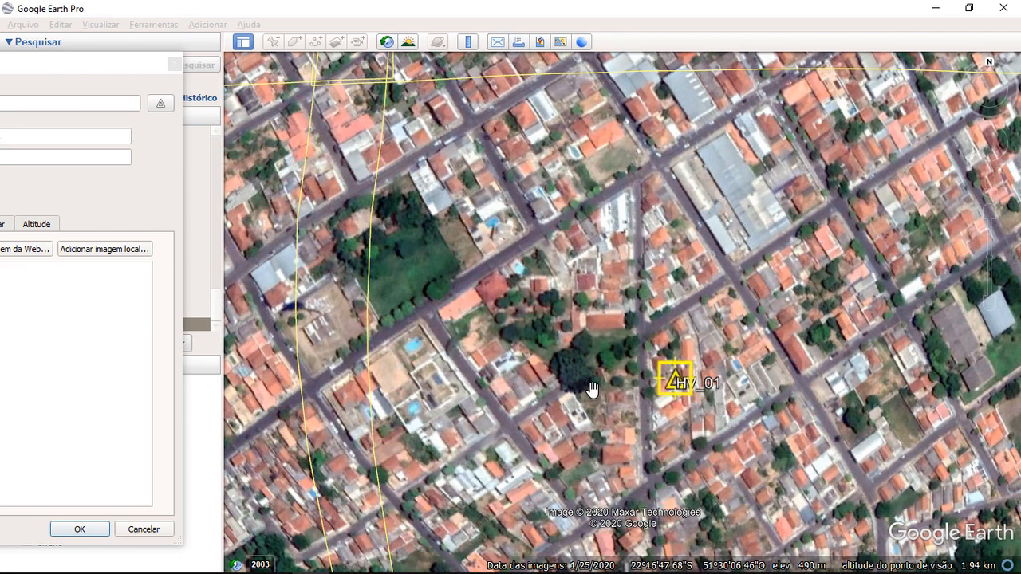
pyautogui.scroll(2, 592, 389)
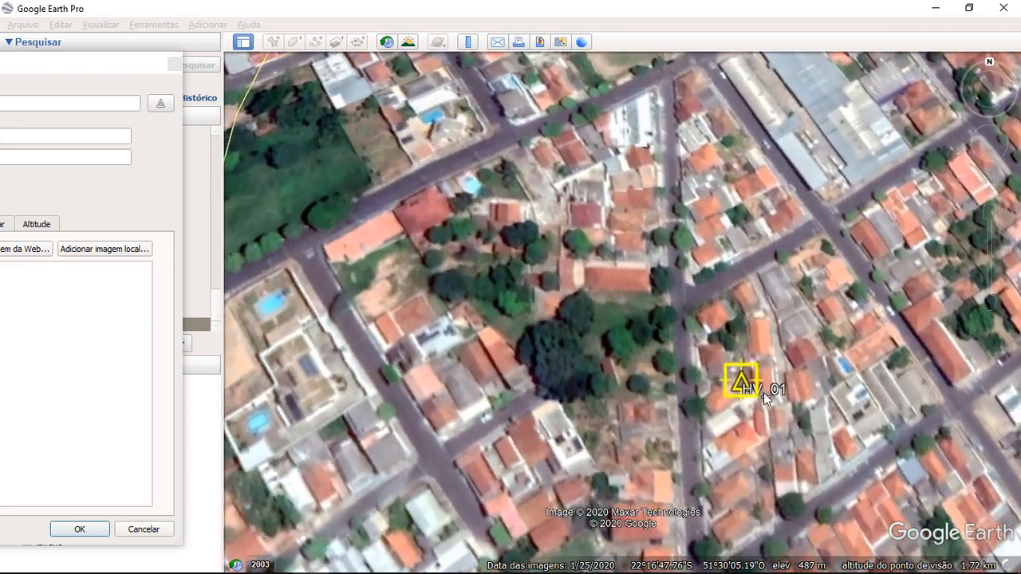
pyautogui.moveTo(733, 380); pyautogui.dragTo(662, 342)
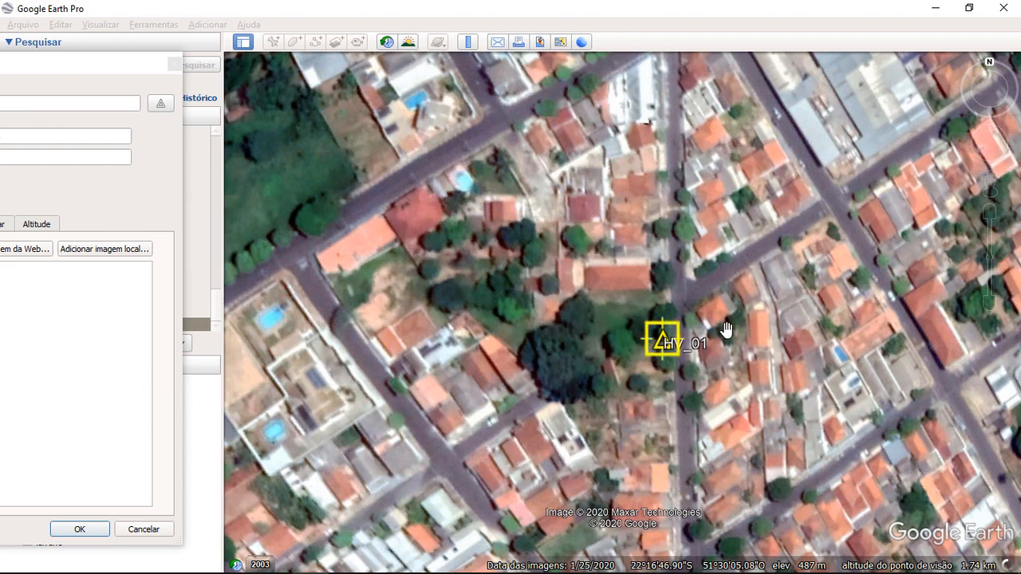
# - Move the HV_01 marker out of the city centre to the separate southwestern neighbourhood
pyautogui.scroll(-2, 722, 337)
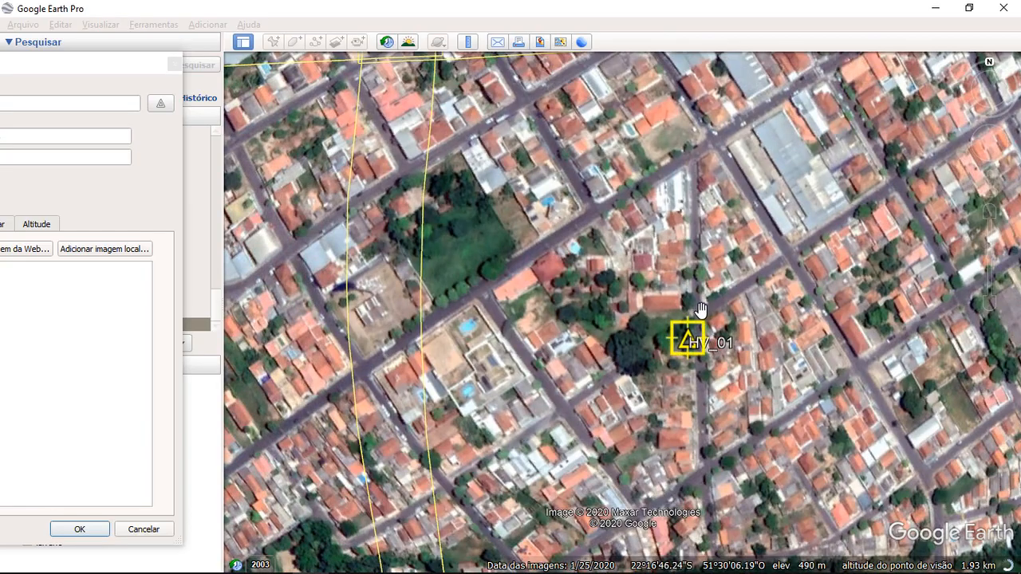
pyautogui.scroll(-5, 741, 349)
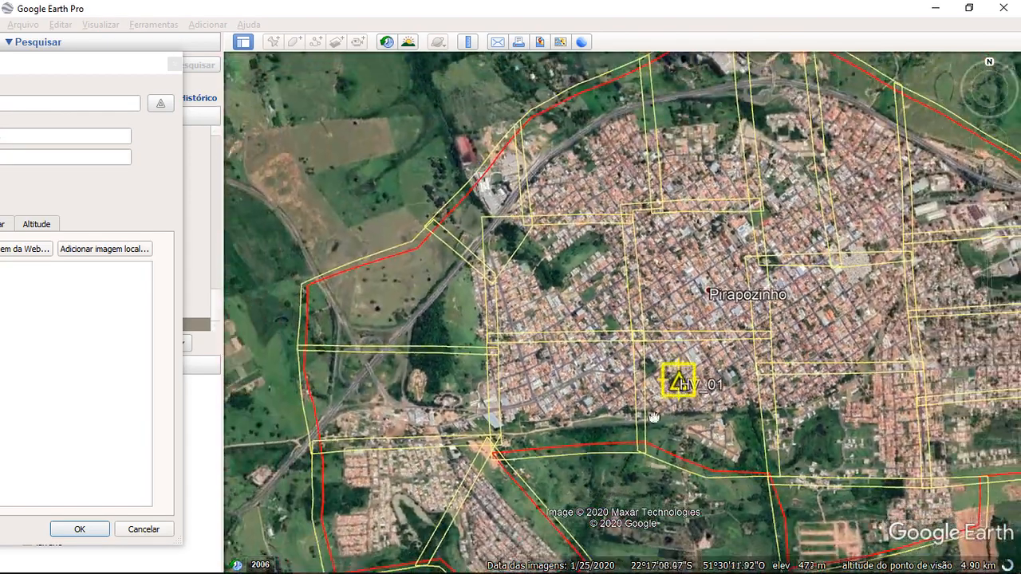
pyautogui.moveTo(678, 391); pyautogui.dragTo(677, 325)
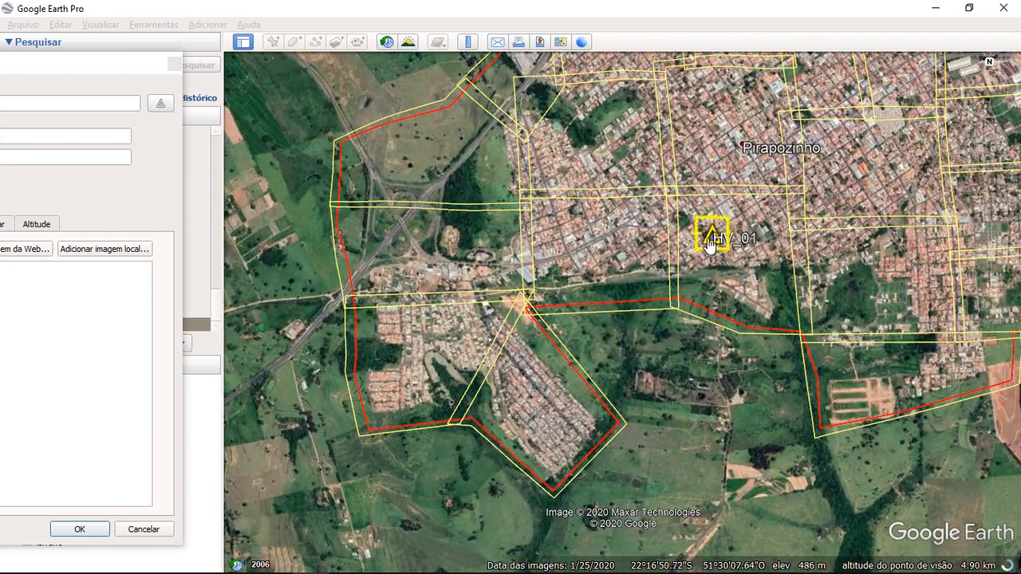
pyautogui.moveTo(710, 243); pyautogui.dragTo(527, 363)
pyautogui.scroll(2, 593, 420)
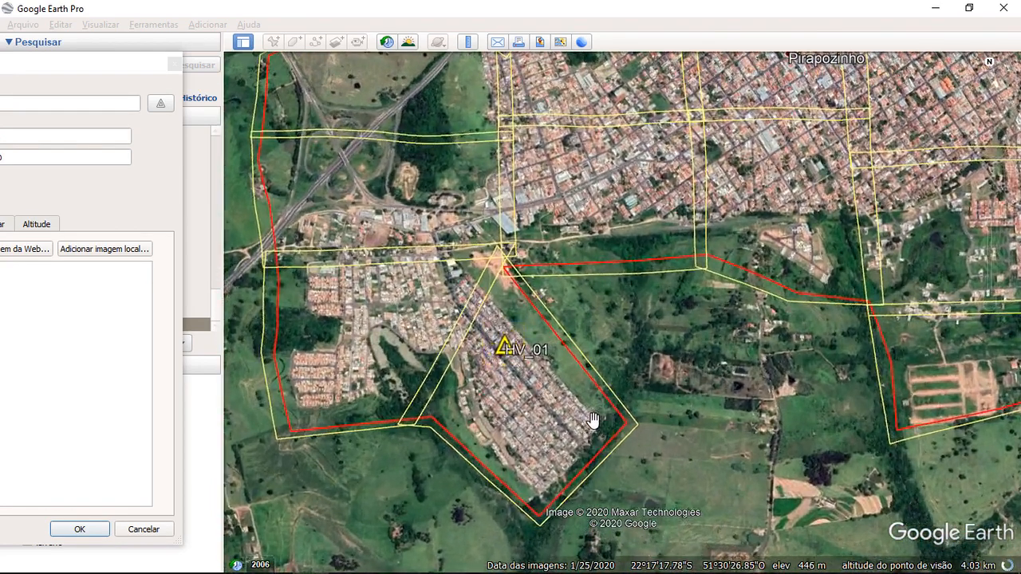
pyautogui.scroll(3, 593, 420)
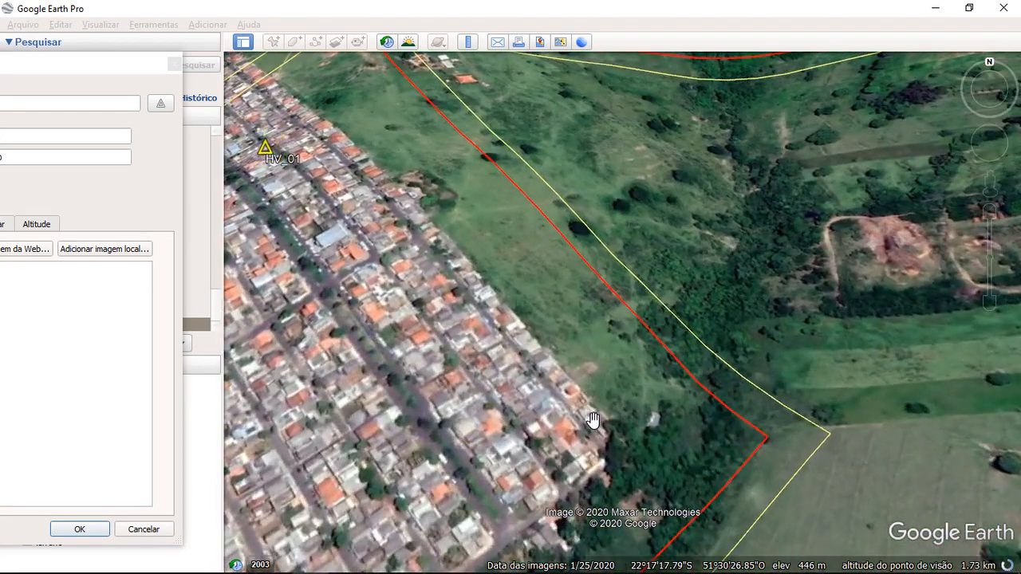
pyautogui.scroll(-3, 593, 421)
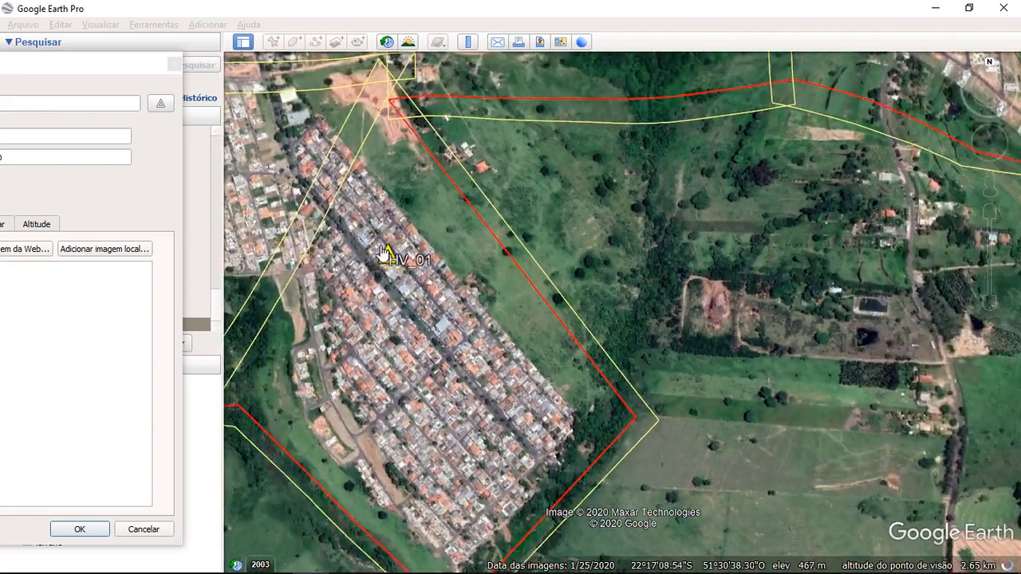
# - Place HV_01 on the open grass along the southwestern neighbourhood's eastern edge, inside the red boundary, and save the placemark
pyautogui.moveTo(389, 257); pyautogui.dragTo(538, 367)
pyautogui.scroll(2, 598, 415)
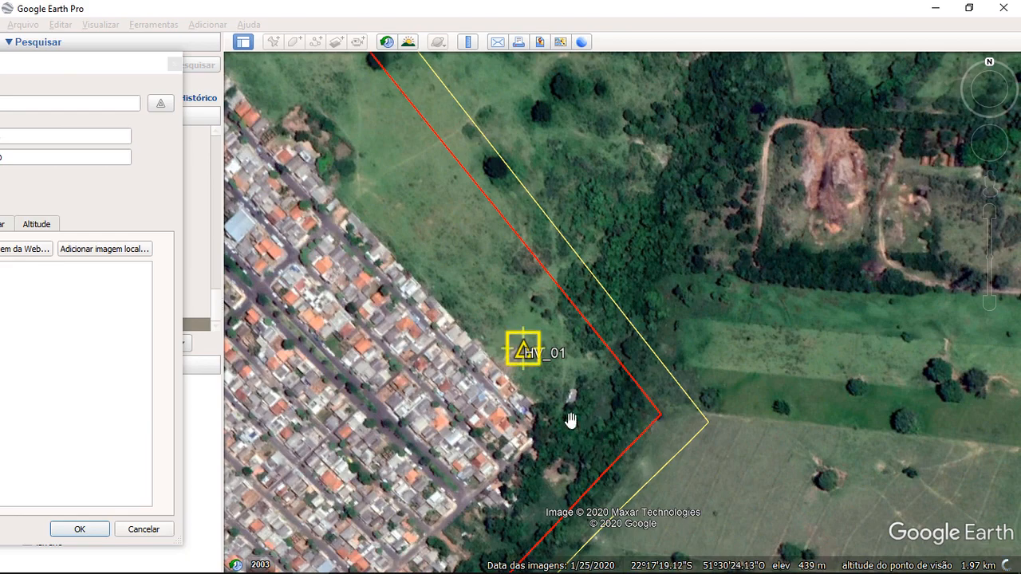
pyautogui.moveTo(562, 451); pyautogui.dragTo(670, 399)
pyautogui.scroll(-2, 671, 399)
pyautogui.scroll(3, 677, 388)
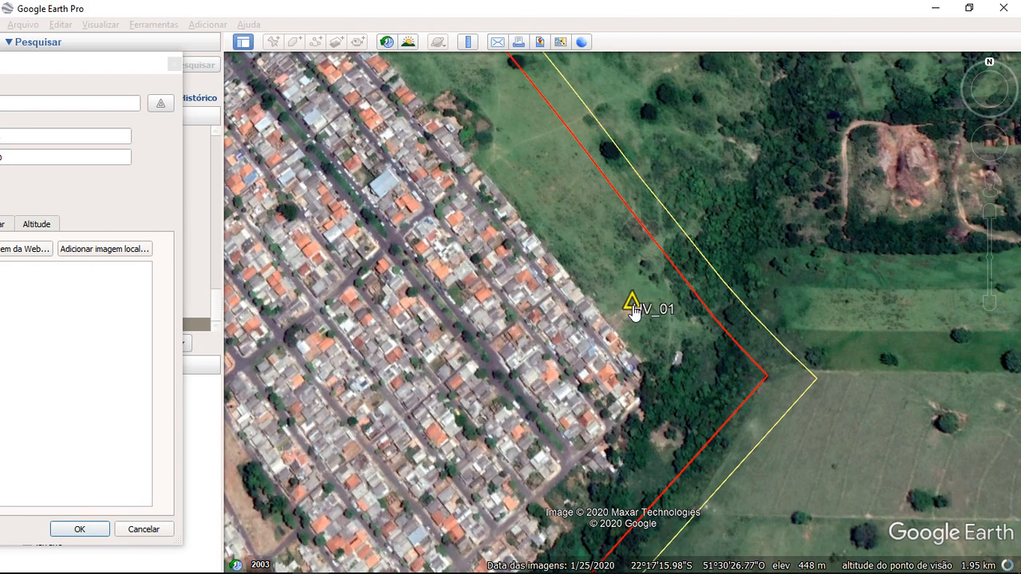
pyautogui.click(79, 530)
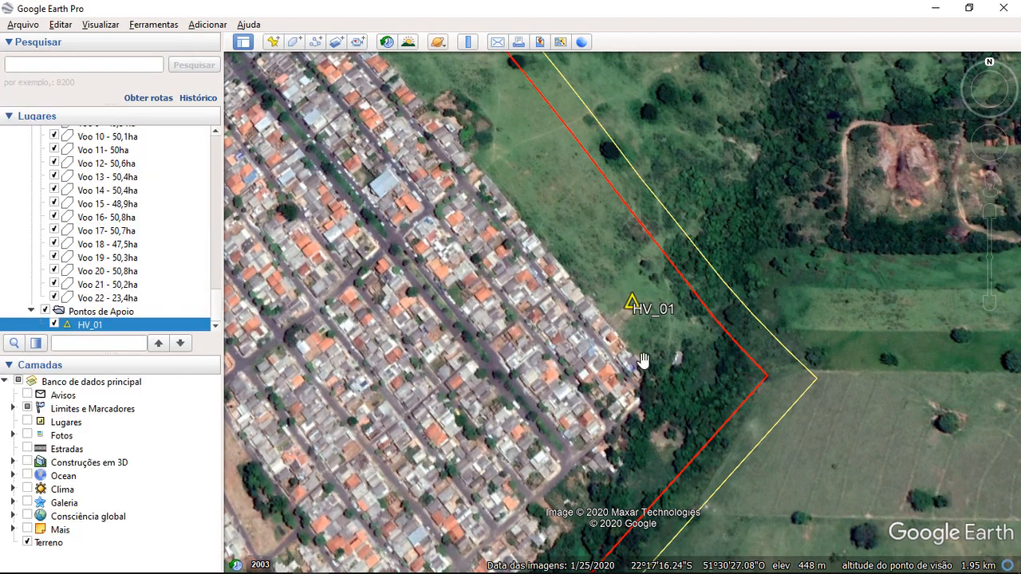
# - Add placemark HV_02 on the open grass at the neighbourhood's southern tip, inside the red boundary, and save it
pyautogui.moveTo(545, 399); pyautogui.dragTo(585, 369)
pyautogui.scroll(-4, 585, 369)
pyautogui.moveTo(596, 410); pyautogui.dragTo(622, 327)
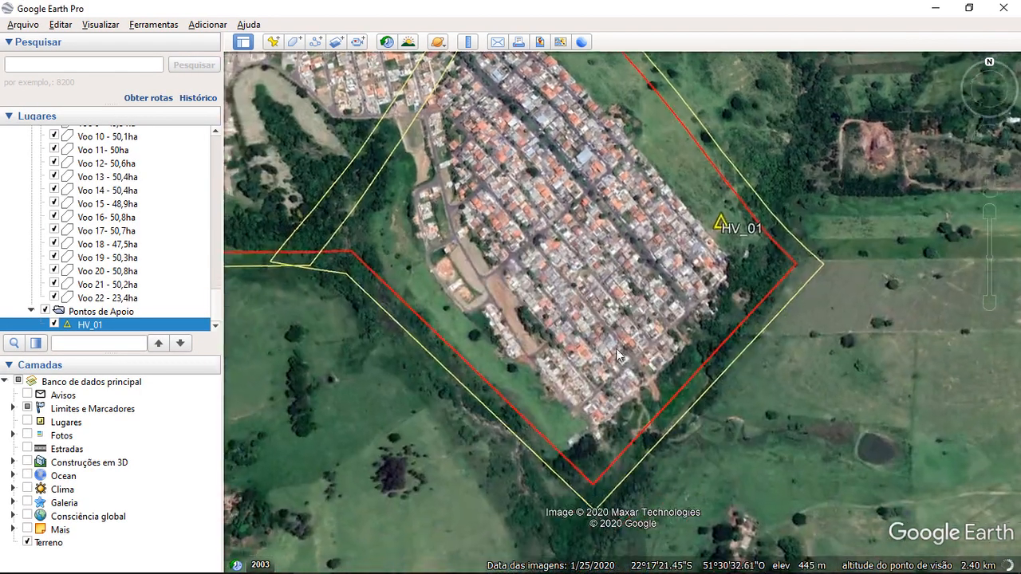
pyautogui.click(274, 42)
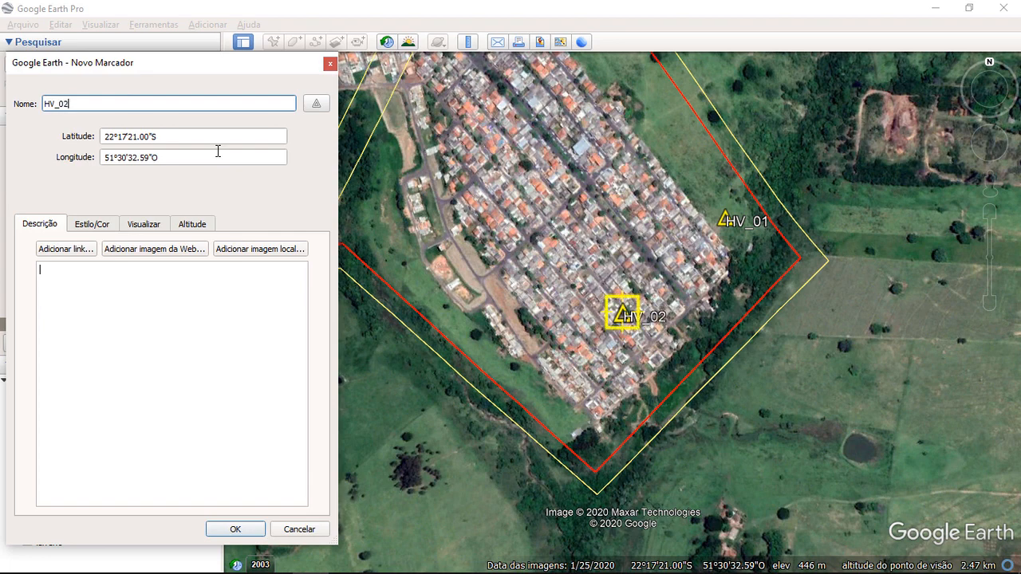
pyautogui.click(622, 339)
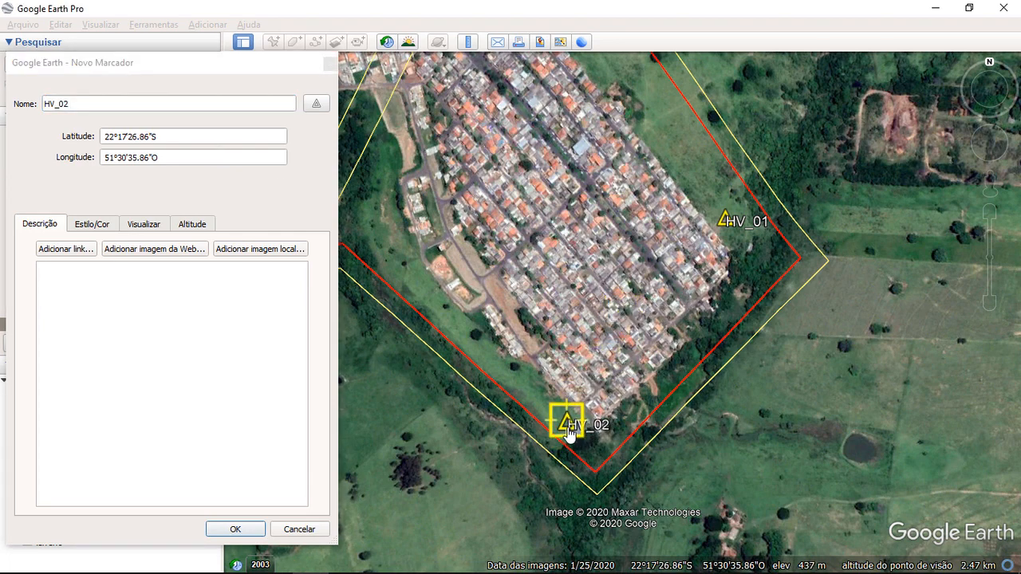
pyautogui.scroll(3, 568, 435)
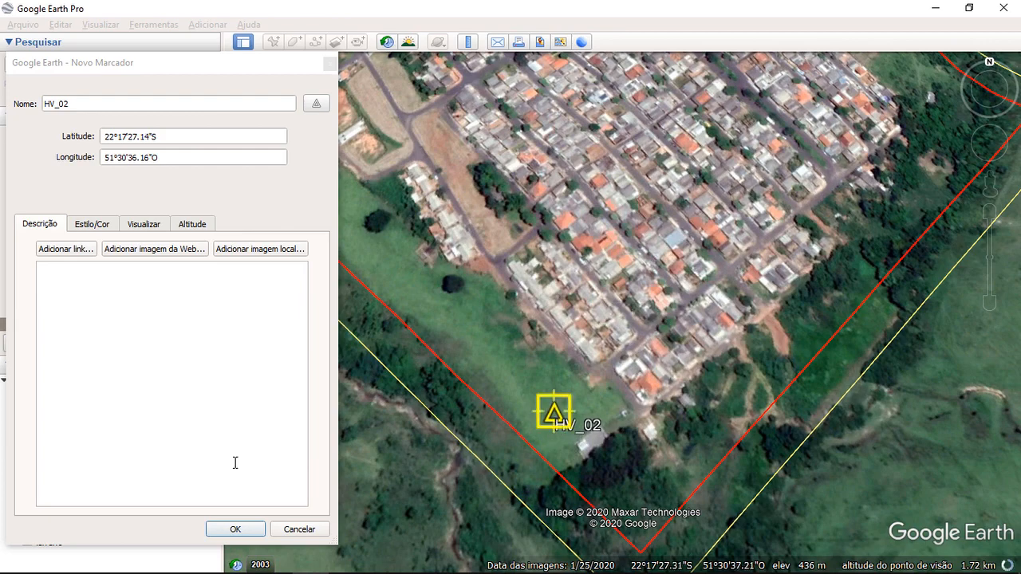
pyautogui.click(235, 532)
# - Add placemark HV_03 at the street junction on the neighbourhood's western edge, beside the open grass strip, and save it
pyautogui.scroll(-4, 930, 479)
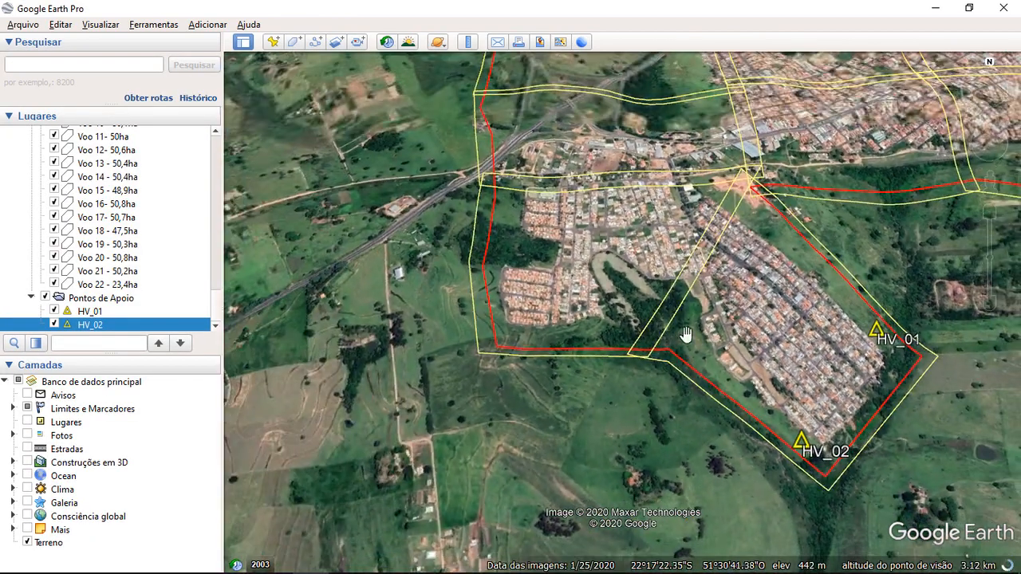
pyautogui.moveTo(686, 333); pyautogui.dragTo(672, 375)
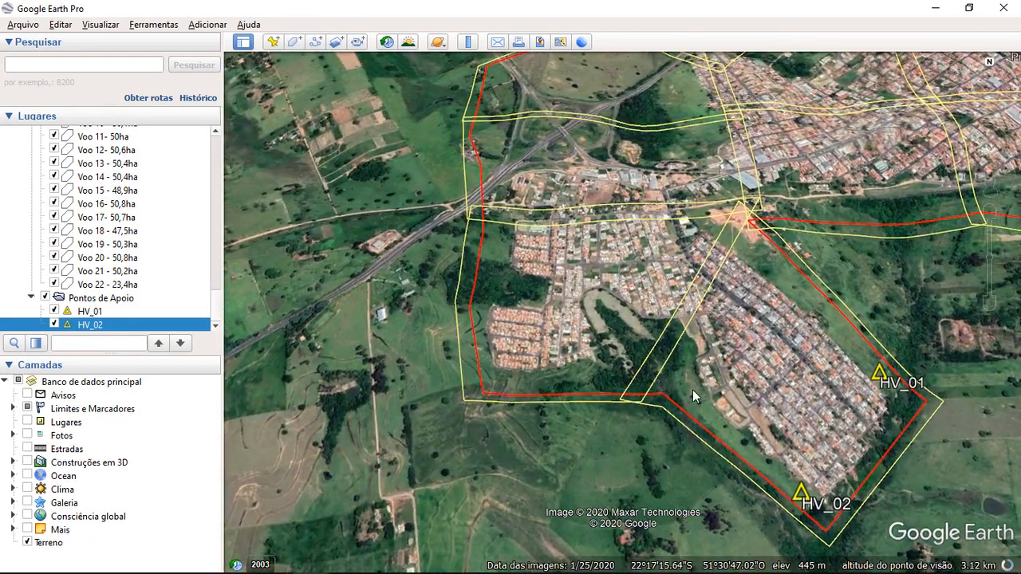
pyautogui.scroll(4, 693, 389)
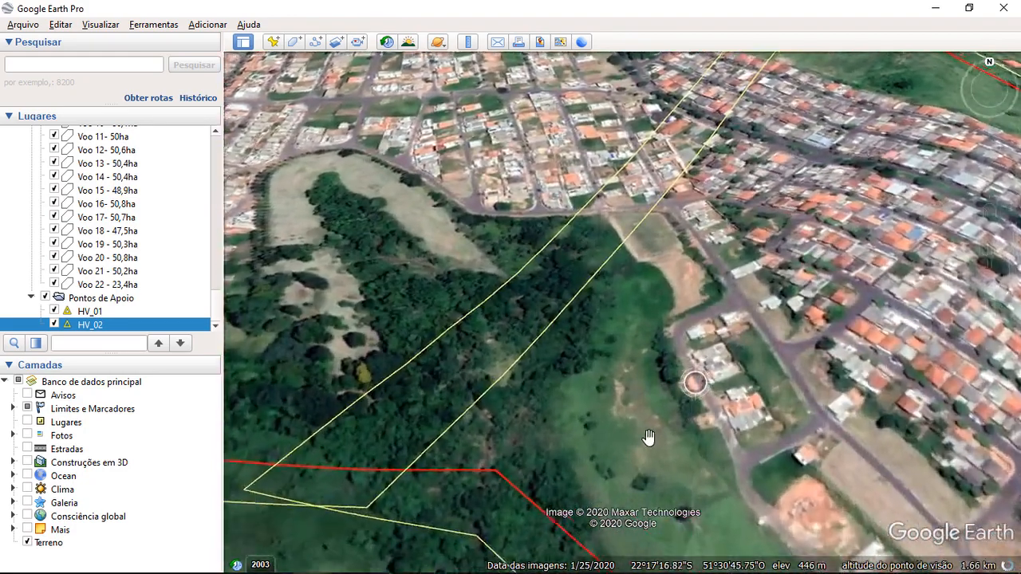
pyautogui.press('r')
pyautogui.moveTo(648, 469); pyautogui.dragTo(718, 373)
pyautogui.click(275, 45)
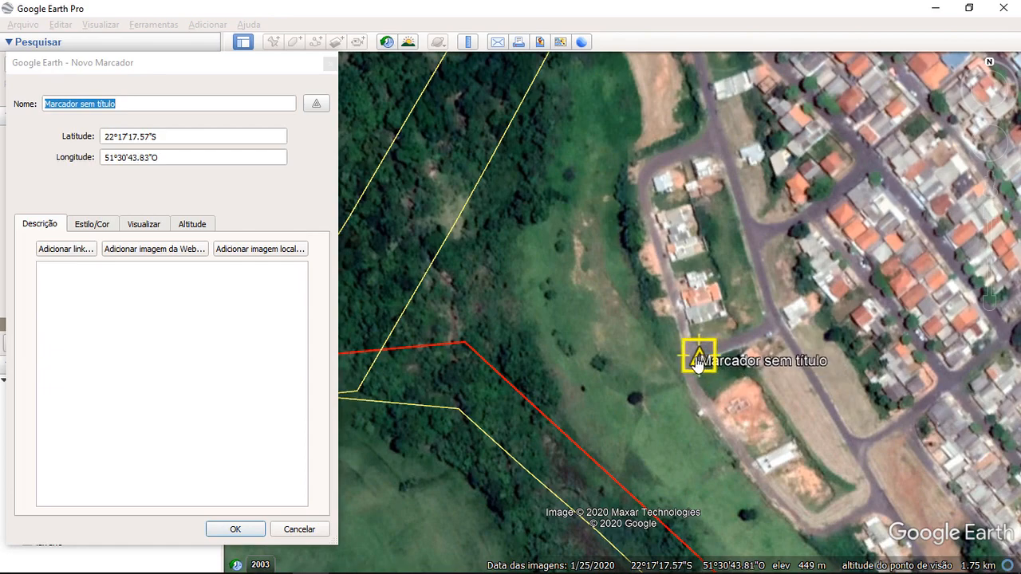
pyautogui.click(103, 107)
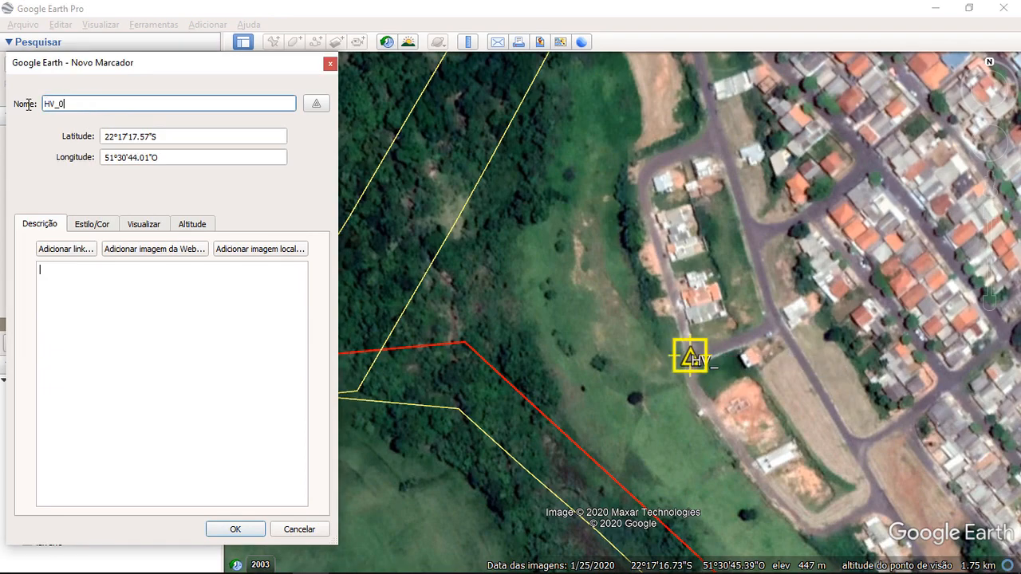
pyautogui.write('3')
pyautogui.press('Return')
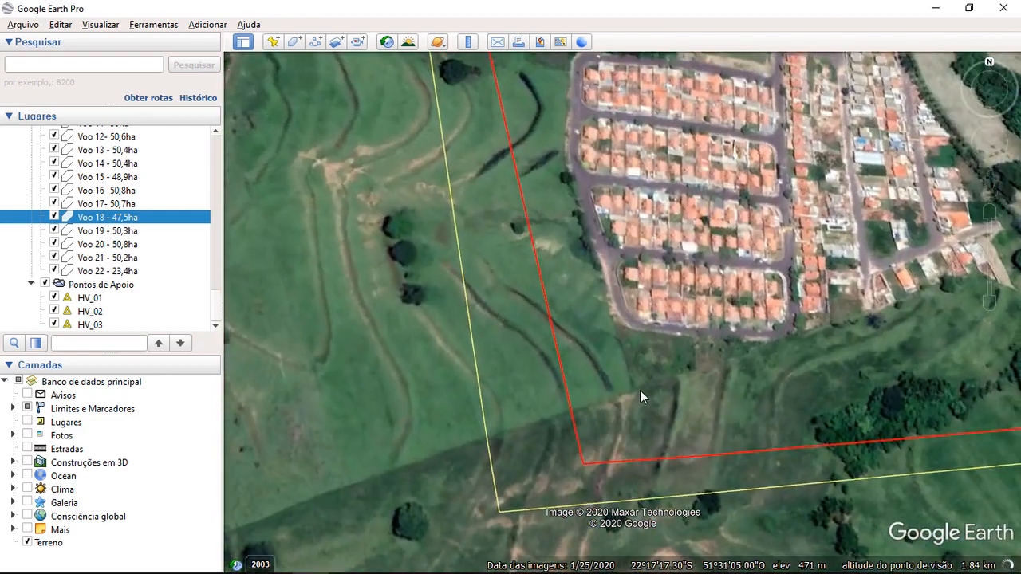
# - Add placemark HV_04 at the southwestern street bend of the orange-roofed residential blocks, inside the red boundary, and save it
pyautogui.moveTo(640, 390); pyautogui.dragTo(361, 308)
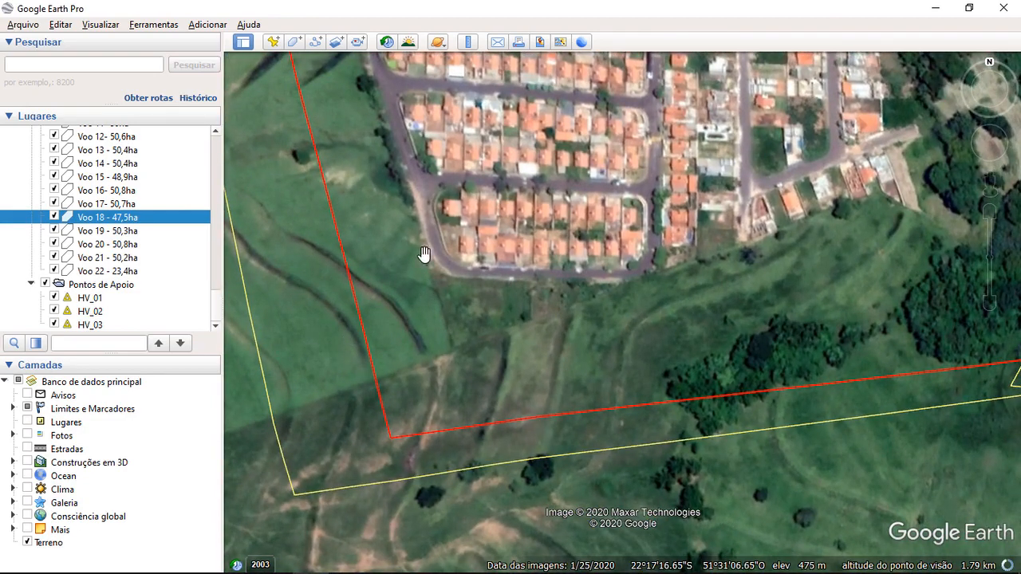
pyautogui.moveTo(437, 289); pyautogui.dragTo(489, 360)
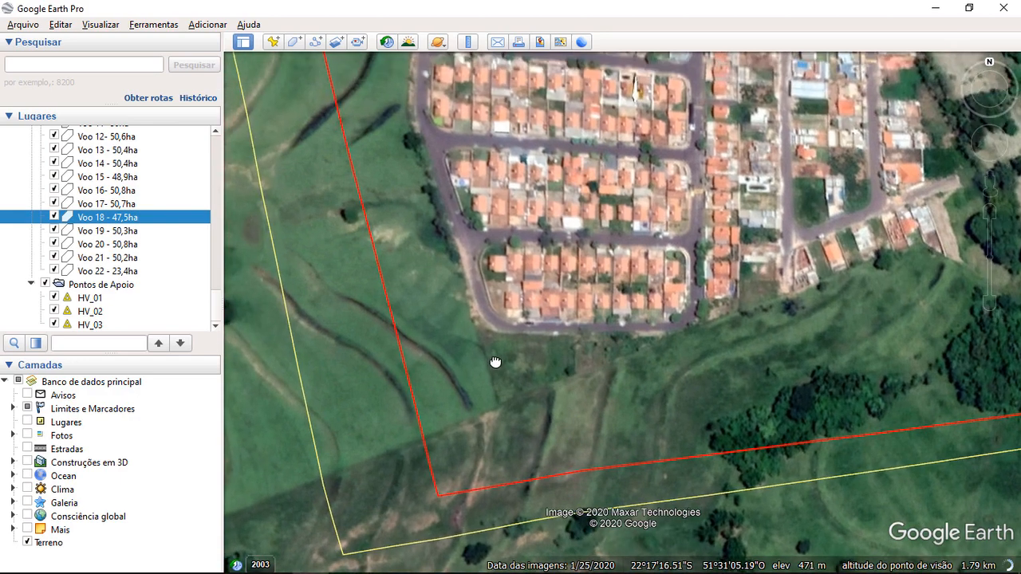
pyautogui.click(276, 43)
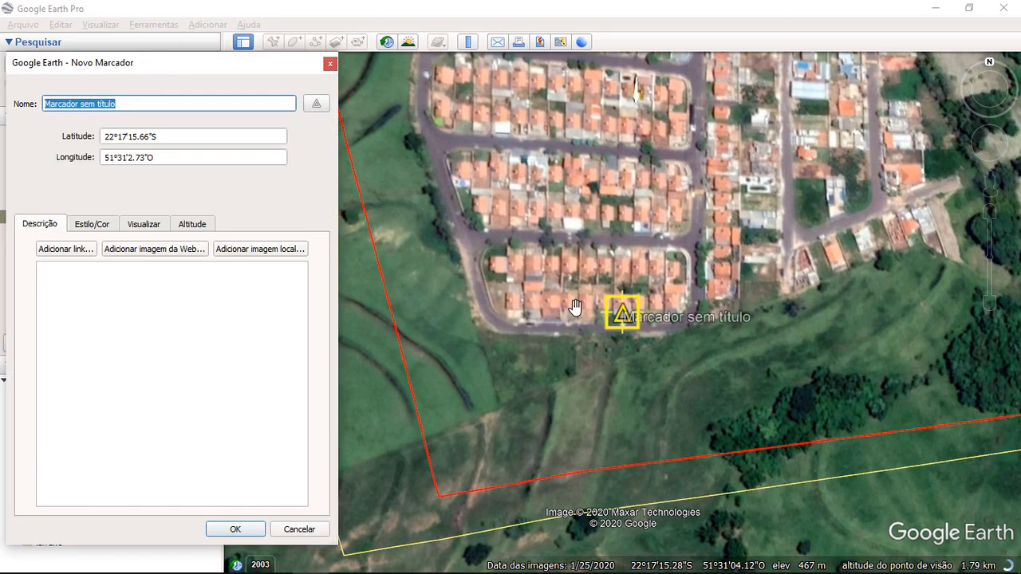
pyautogui.moveTo(630, 325); pyautogui.dragTo(646, 345)
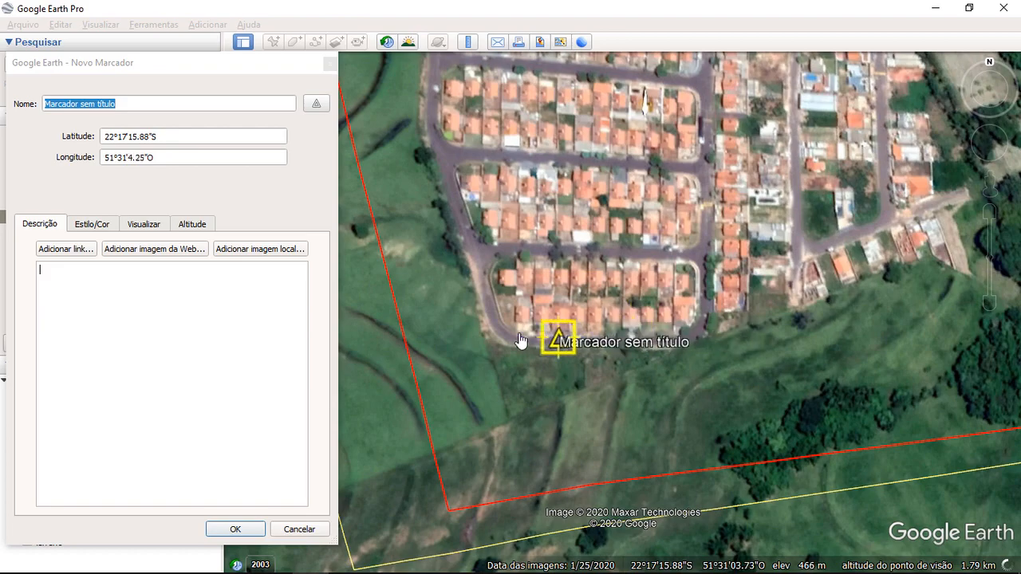
pyautogui.click(254, 117)
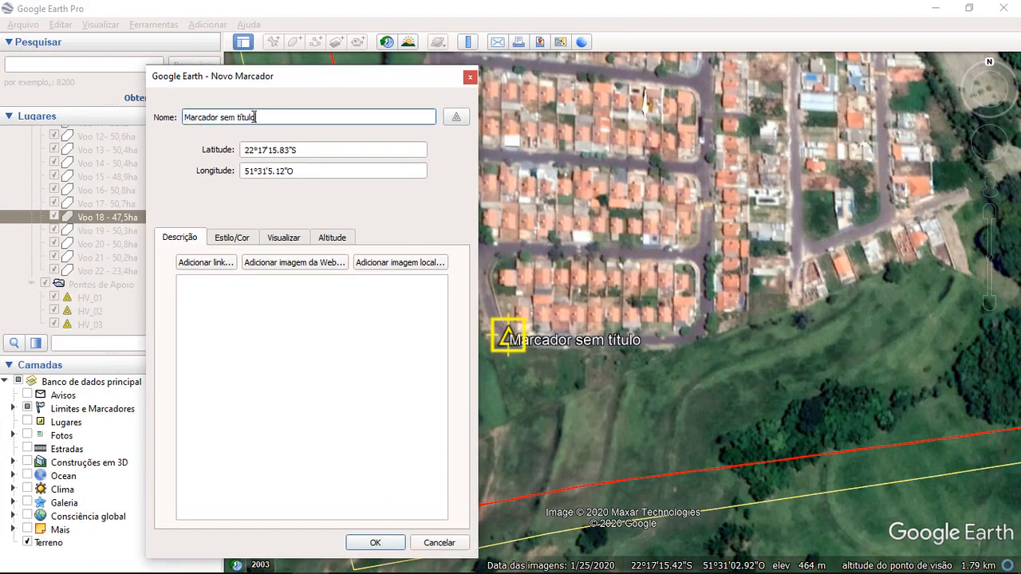
pyautogui.press('Return')
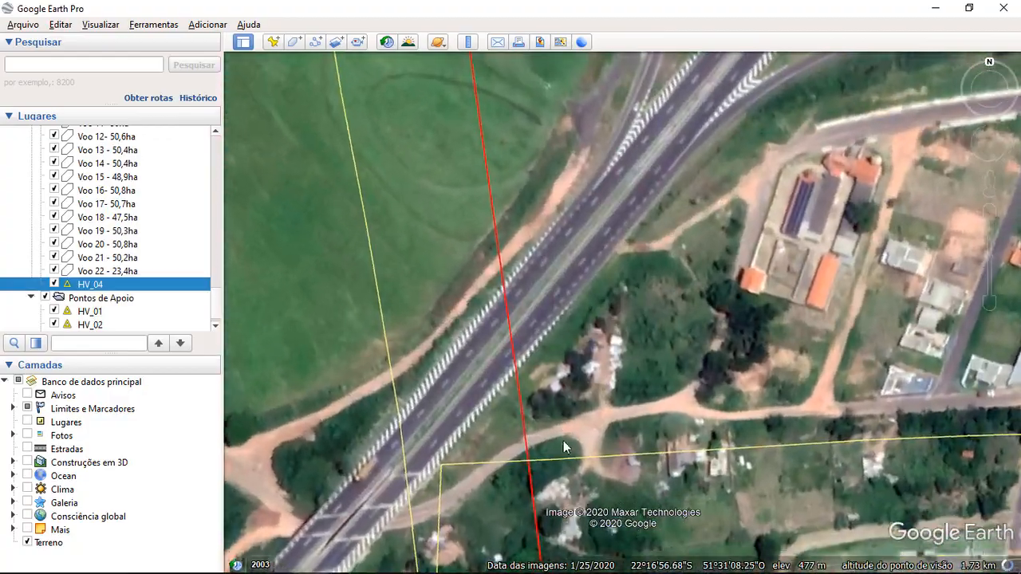
# - Add placemarks HV_05 by the dirt roads beside the highway and HV_06 on the roadside at the northwestern boundary corner
pyautogui.hotkey('ctrl', 'shift', 'p')
pyautogui.write('HV_05')
pyautogui.press('Return')
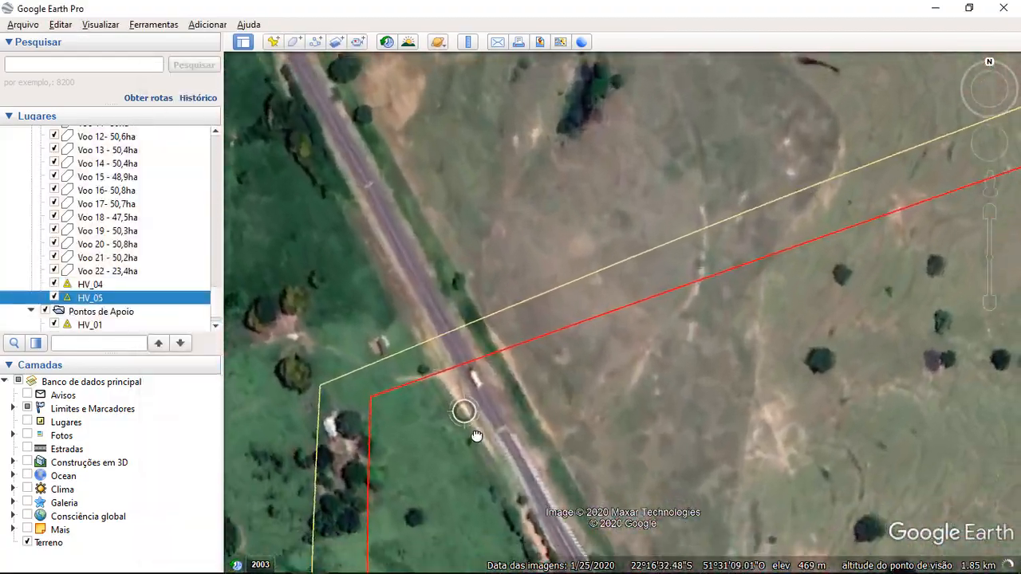
pyautogui.hotkey('ctrl', 'shift', 'p')
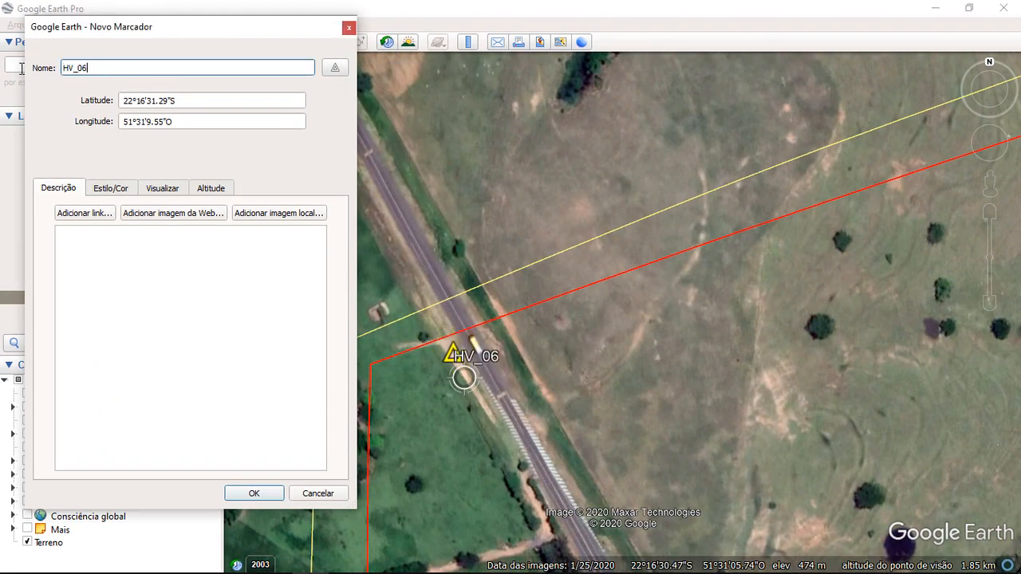
pyautogui.press('Return')
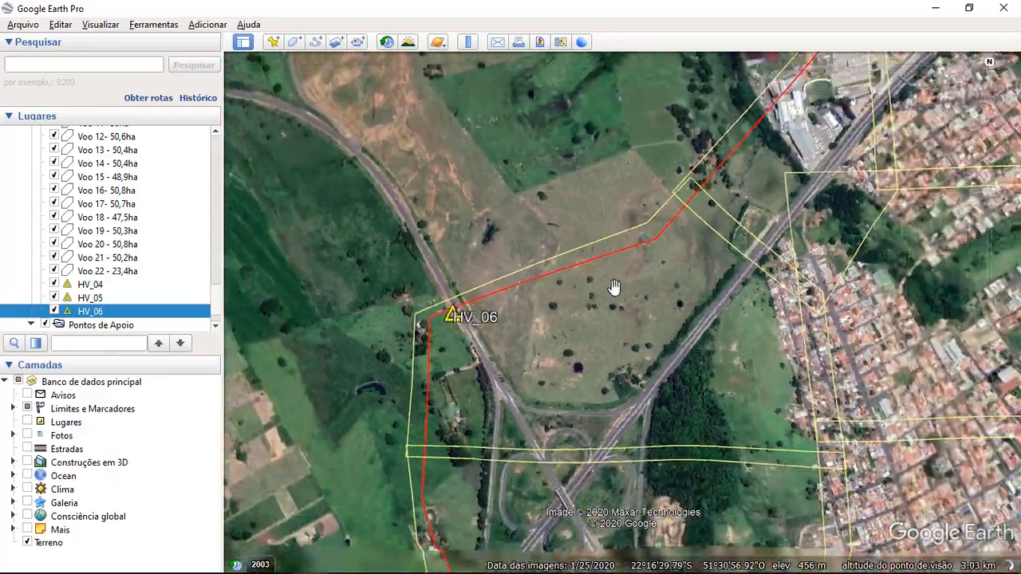
# - Add placemark HV_07 on the dirt track north of the industrial yard, just inside the red boundary, and save it
pyautogui.scroll(-2, 615, 286)
pyautogui.moveTo(693, 241); pyautogui.dragTo(450, 289)
pyautogui.scroll(3, 461, 252)
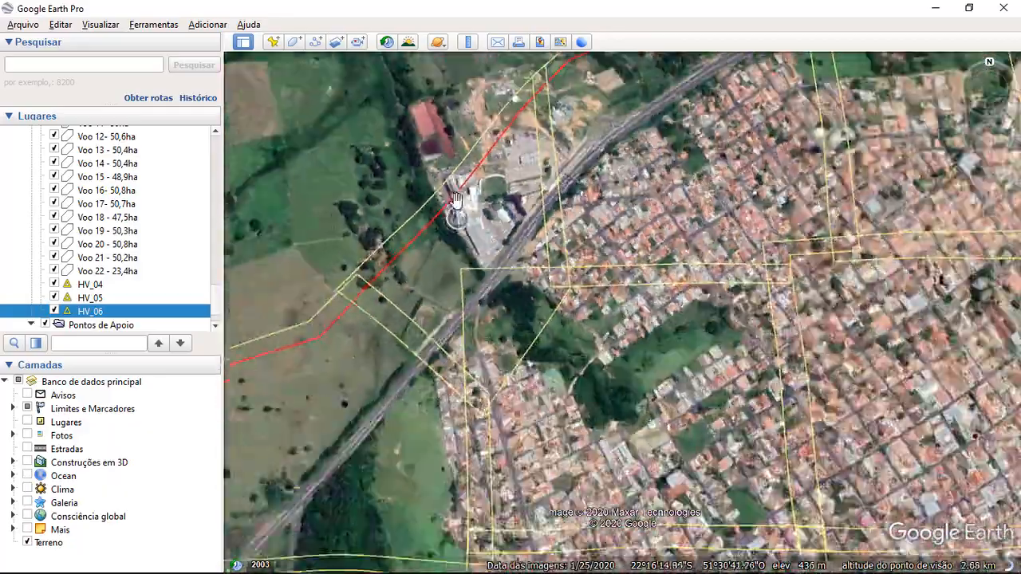
pyautogui.scroll(-2, 457, 201)
pyautogui.moveTo(569, 230); pyautogui.dragTo(540, 280)
pyautogui.scroll(3, 540, 280)
pyautogui.moveTo(813, 80); pyautogui.dragTo(690, 178)
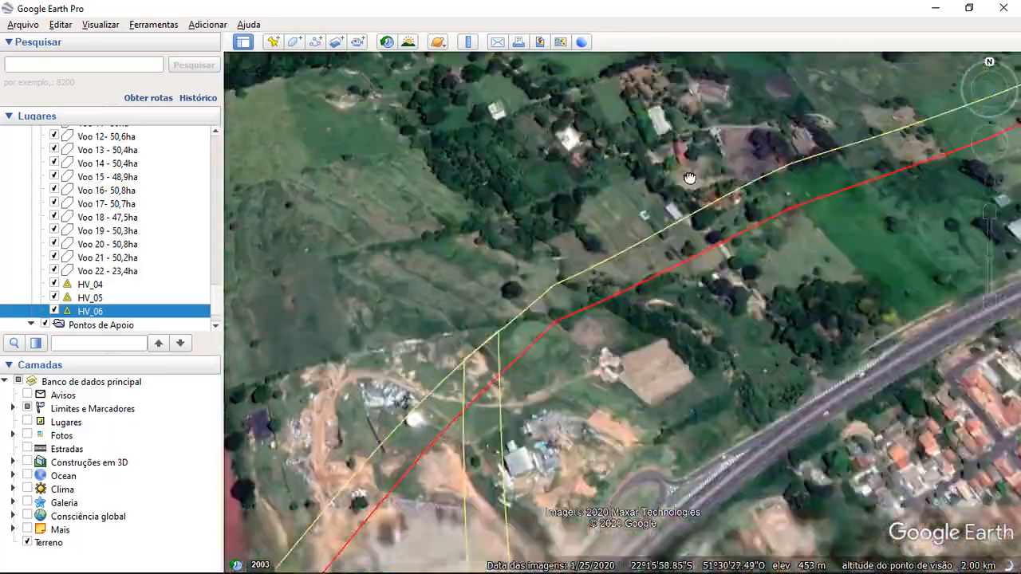
pyautogui.moveTo(465, 335); pyautogui.dragTo(567, 133)
pyautogui.scroll(2, 568, 132)
pyautogui.scroll(-2, 567, 132)
pyautogui.scroll(2, 677, 380)
pyautogui.moveTo(622, 231); pyautogui.dragTo(670, 375)
pyautogui.click(274, 42)
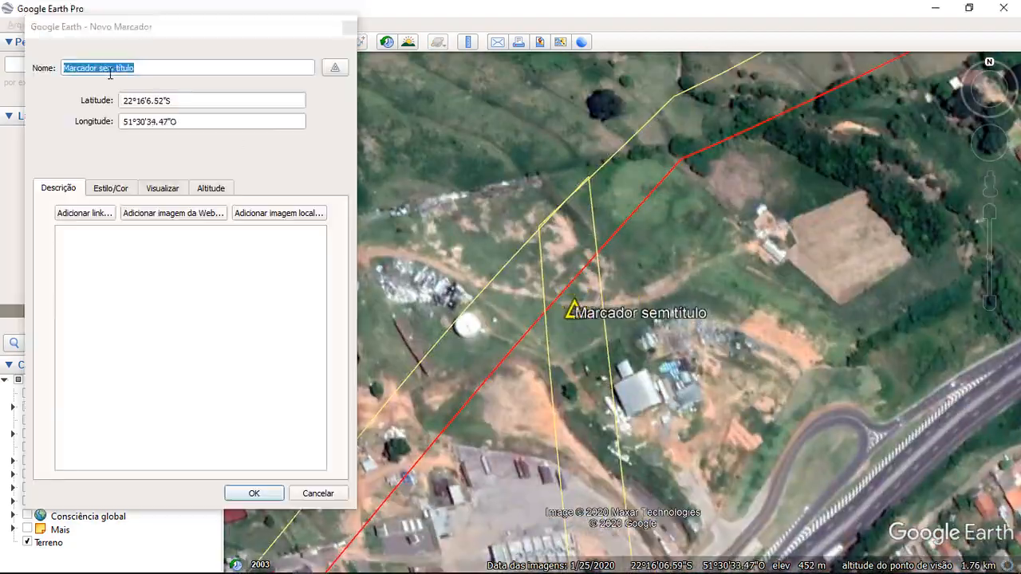
pyautogui.write('HV_07')
pyautogui.press('Return')
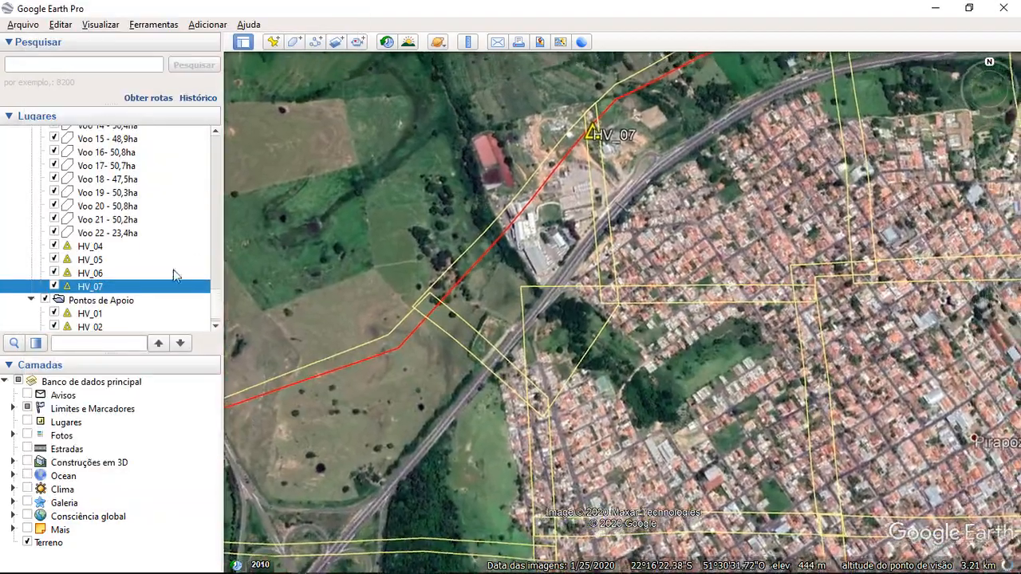
# - Move placemarks HV_04 through HV_07 into the Pontos de Apoio folder, after HV_03
pyautogui.click(122, 247)
pyautogui.scroll(-1, 113, 253)
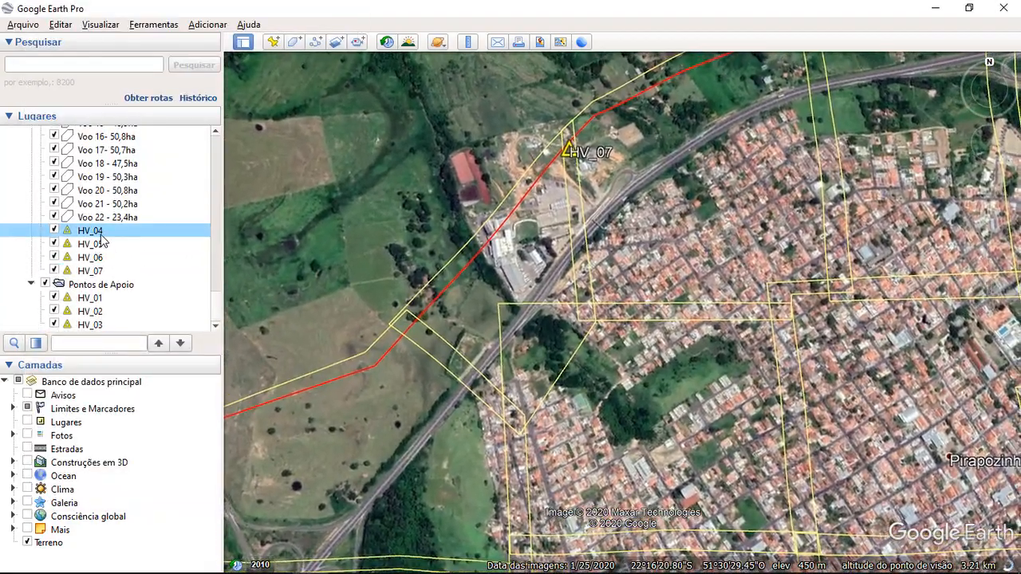
pyautogui.click(101, 243)
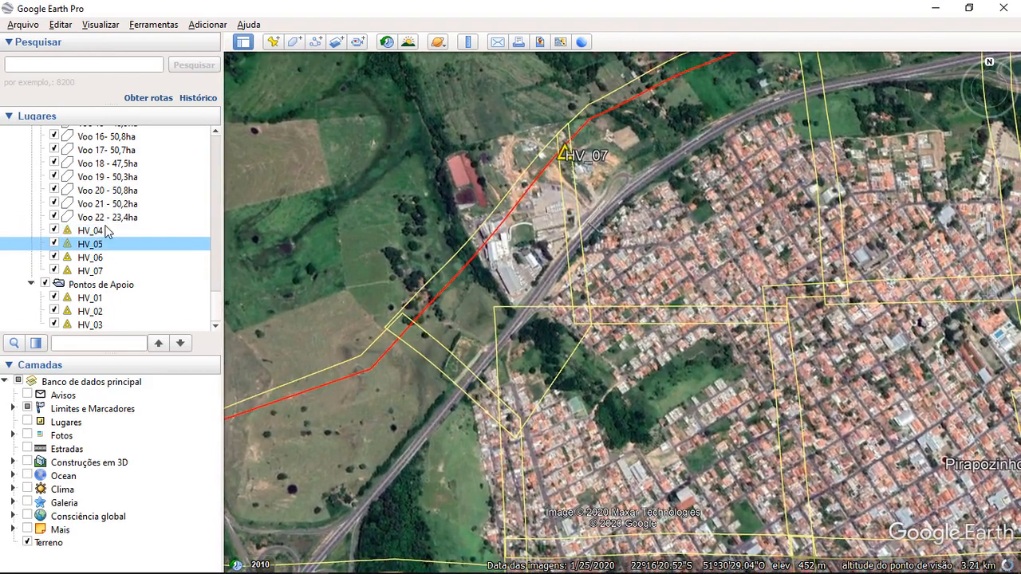
pyautogui.click(107, 230)
pyautogui.keyDown('shift'); pyautogui.click(101, 272); pyautogui.keyUp('shift')
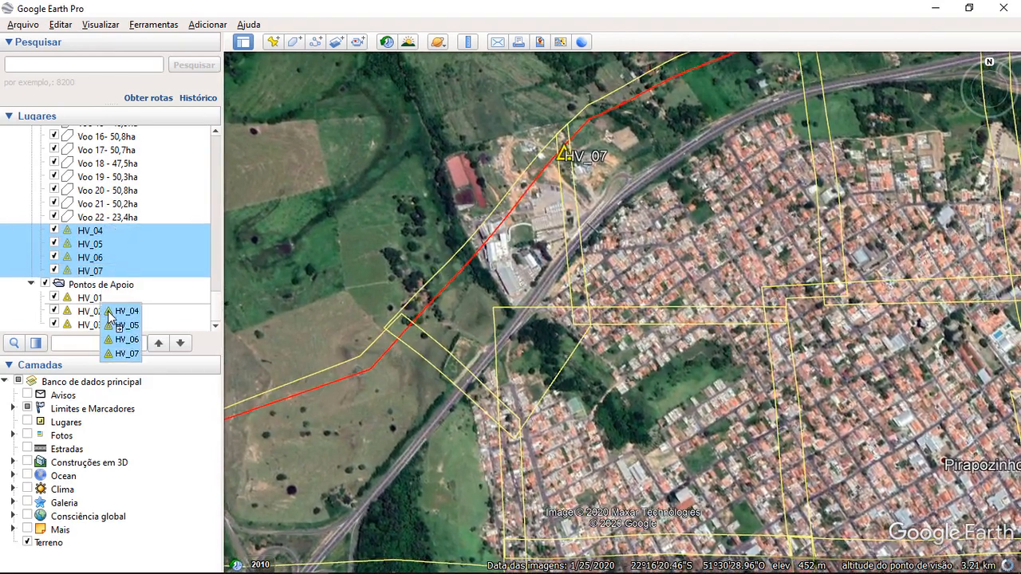
pyautogui.moveTo(104, 327); pyautogui.dragTo(105, 328)
pyautogui.scroll(-1, 107, 289)
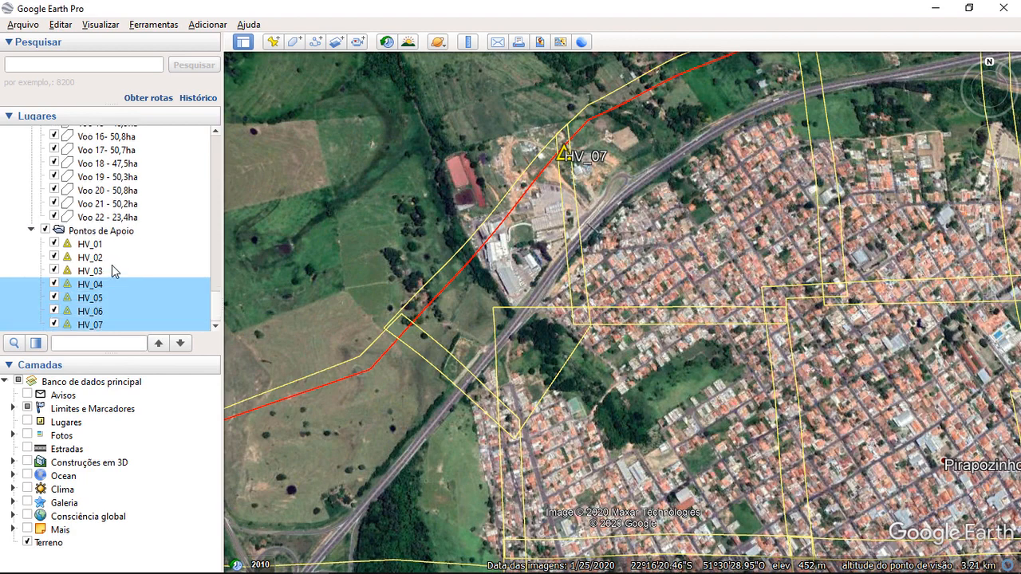
# - Review the saved places around the Pontos de Apoio folder and bring the folder's placemarks into view on the map
pyautogui.click(90, 297)
pyautogui.scroll(6, 107, 279)
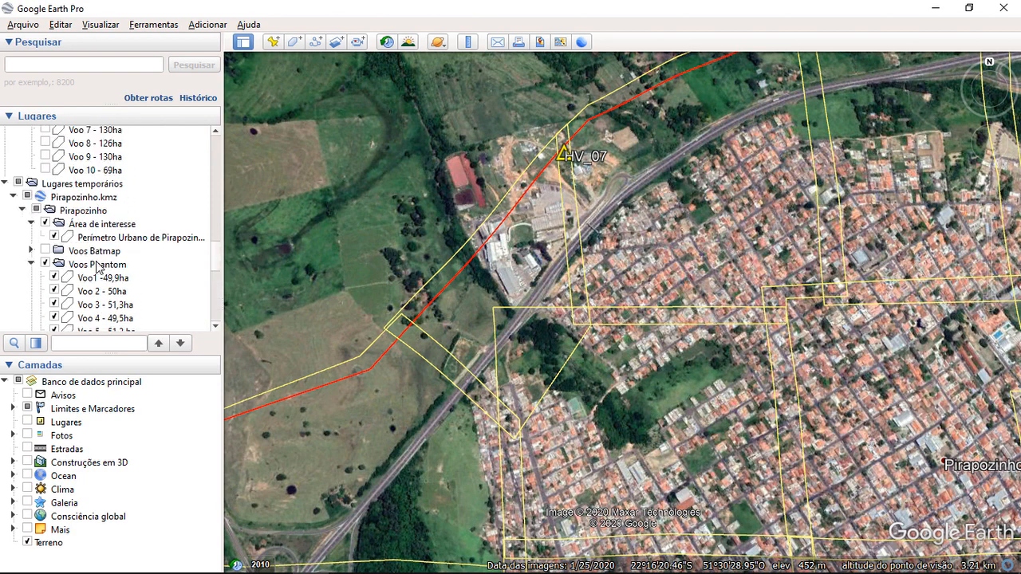
pyautogui.scroll(-6, 78, 225)
pyautogui.click(107, 325)
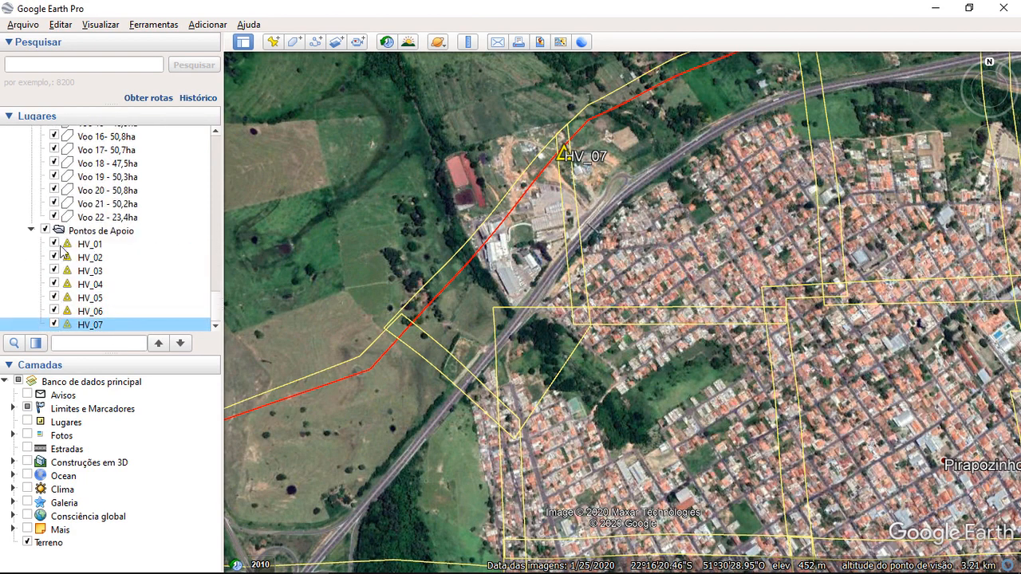
pyautogui.doubleClick(128, 234)
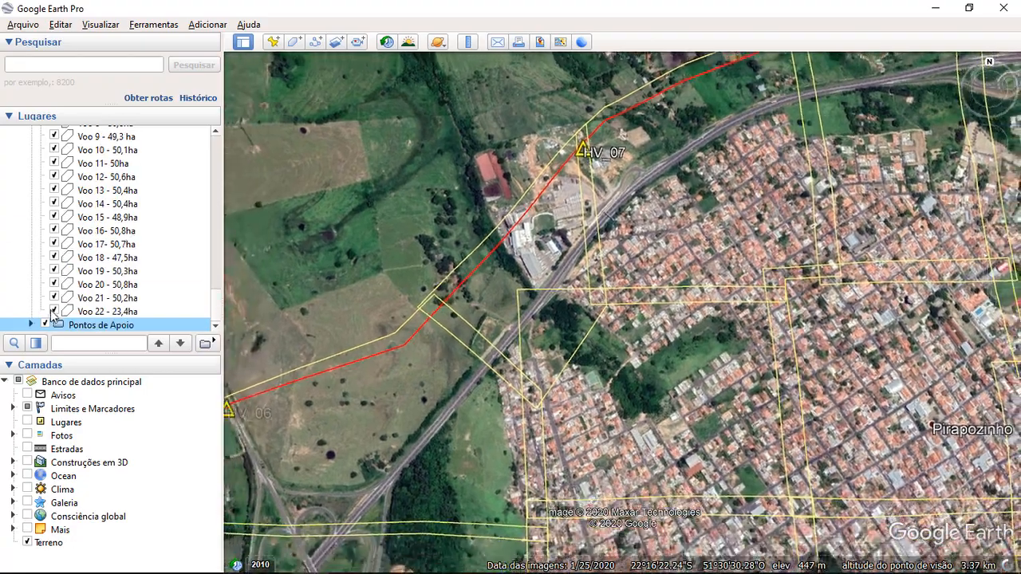
pyautogui.click(36, 315)
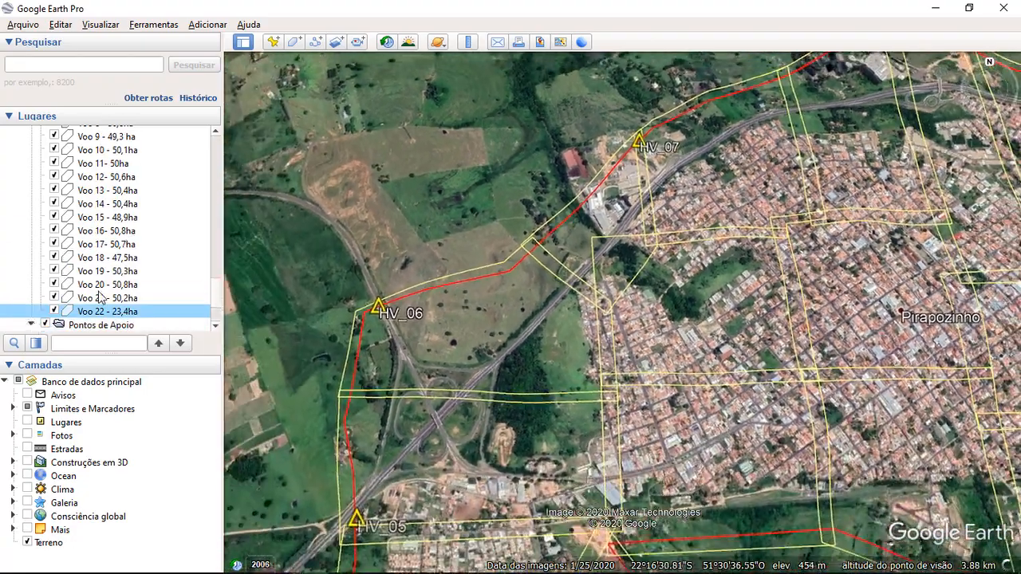
pyautogui.click(30, 324)
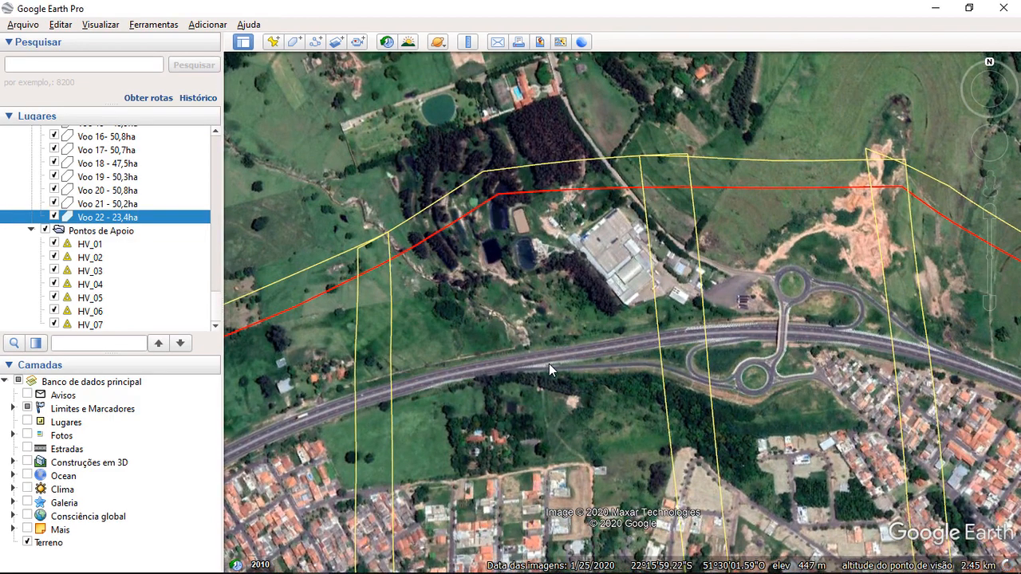
# - Add placemark HV_08 by the highway on the city's northern edge, southwest of the large warehouse, and save it
pyautogui.scroll(3, 549, 364)
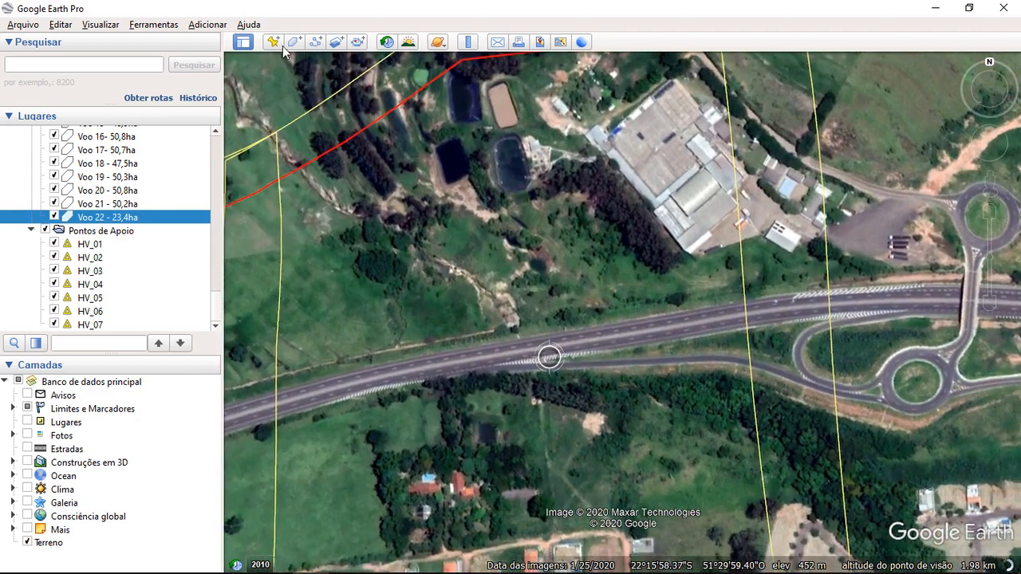
pyautogui.click(280, 45)
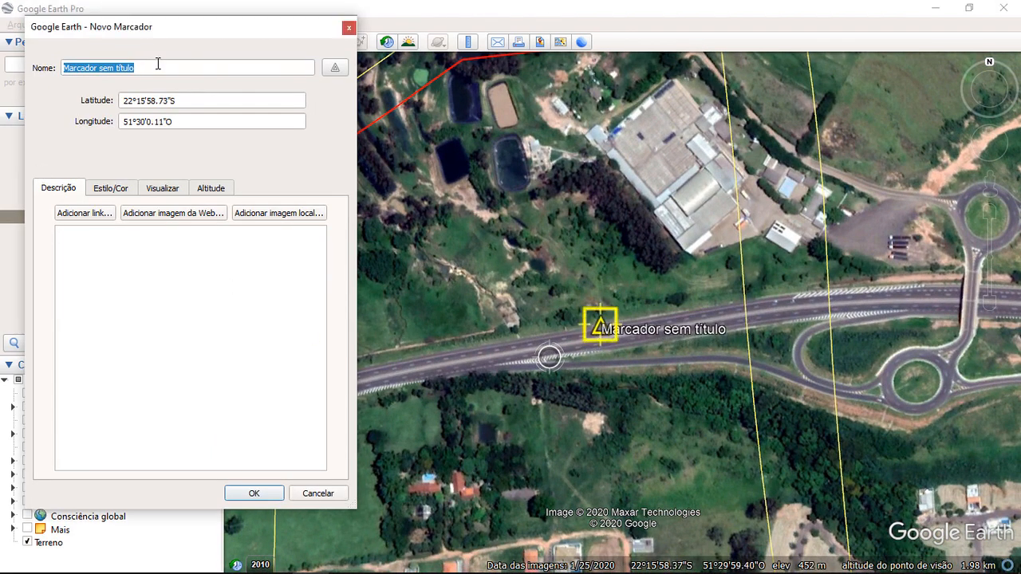
pyautogui.write('HV_08')
pyautogui.press('Return')
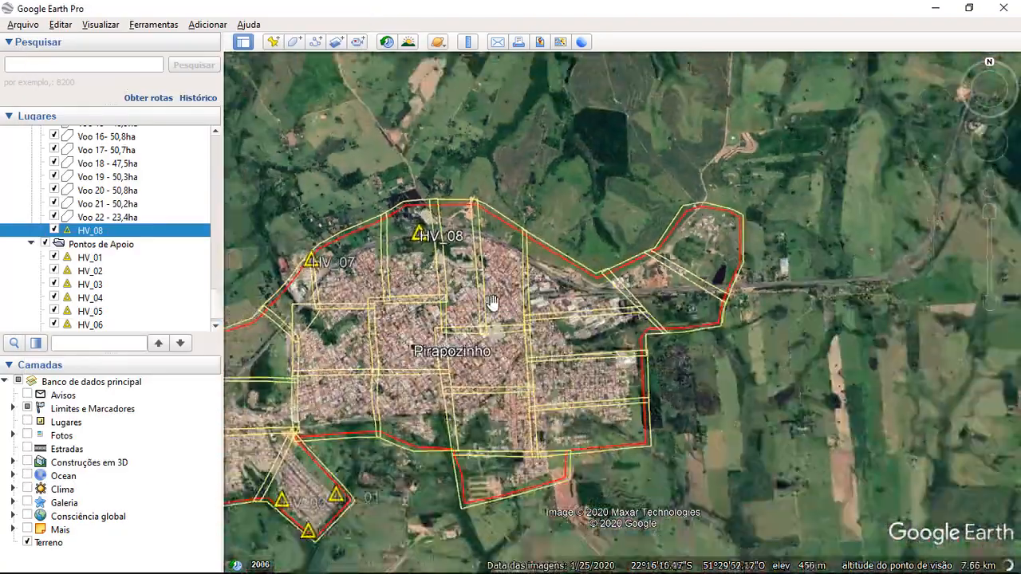
# - Add placemark HV_09 on the highway's northern edge, just east of the narrow flight overlap northeast of the houses, and save it
pyautogui.scroll(2, 530, 323)
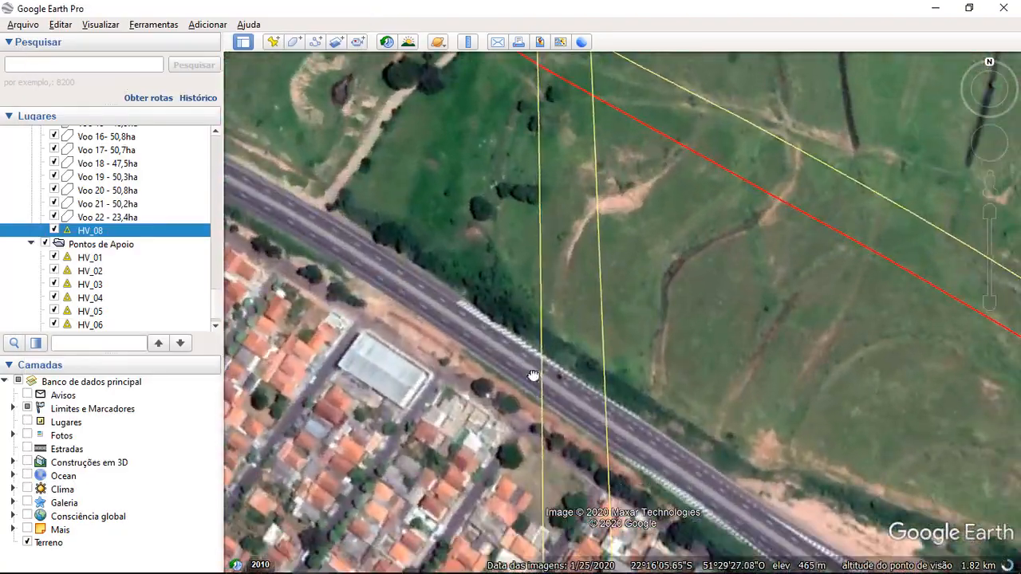
pyautogui.click(274, 44)
pyautogui.moveTo(615, 319); pyautogui.dragTo(519, 349)
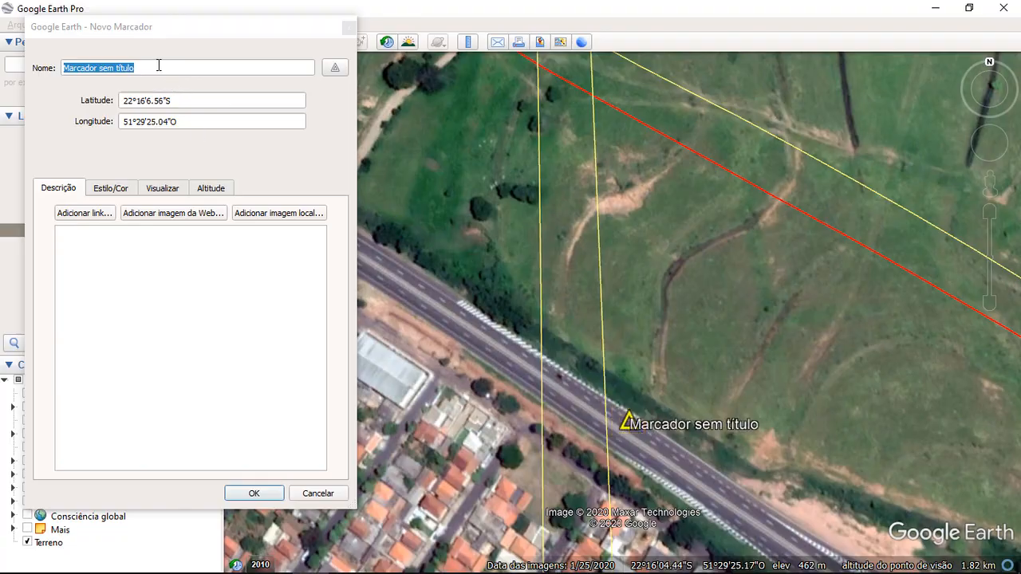
pyautogui.write('HV_09')
pyautogui.press('Return')
# - Add placemark HV_10 on the road just north of the blue-and-white-roofed warehouse, between the highway and the red boundary, and save it
pyautogui.scroll(-5, 526, 359)
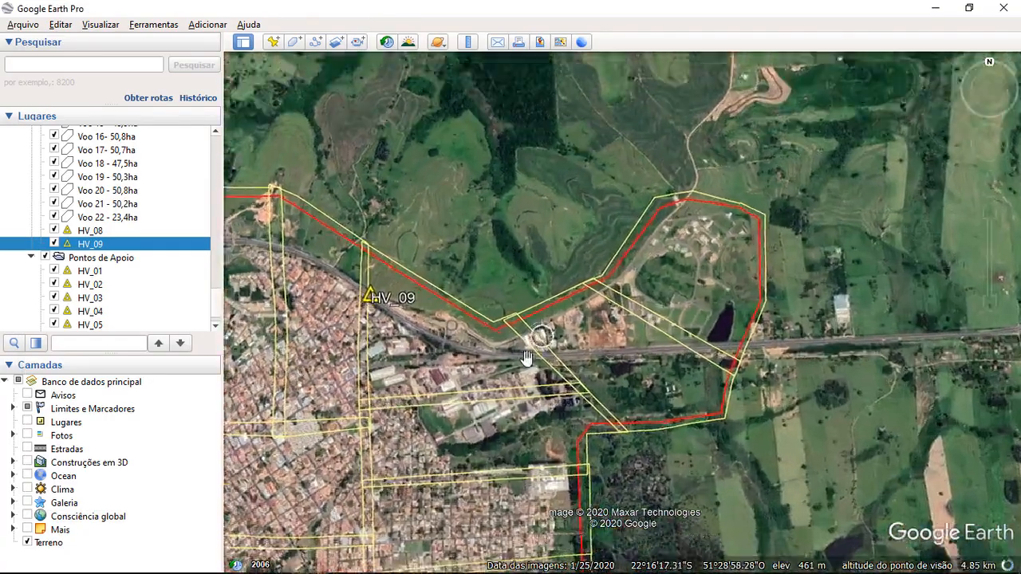
pyautogui.scroll(5, 526, 358)
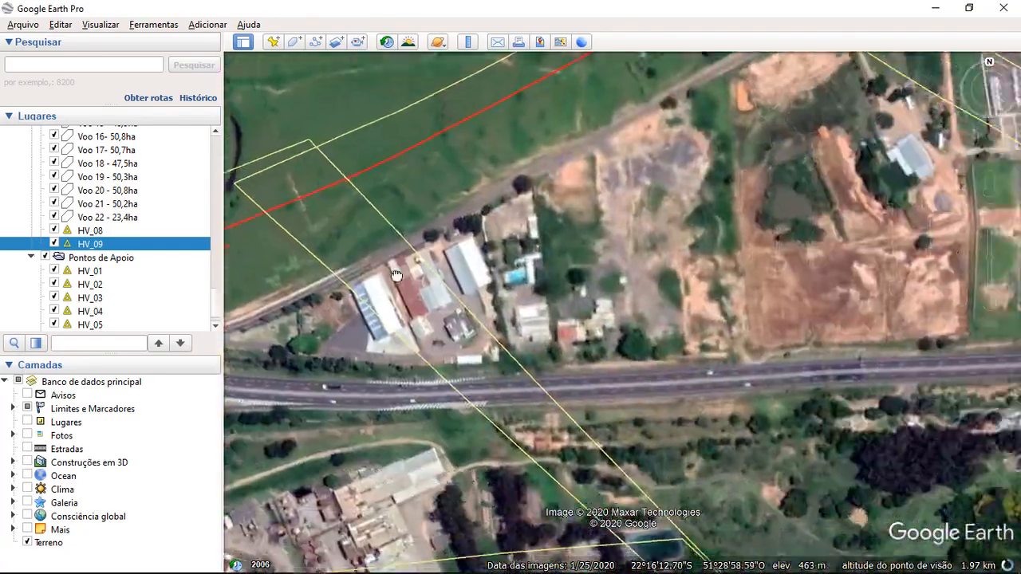
pyautogui.moveTo(396, 275); pyautogui.dragTo(563, 349)
pyautogui.click(274, 41)
pyautogui.write('HV_1')
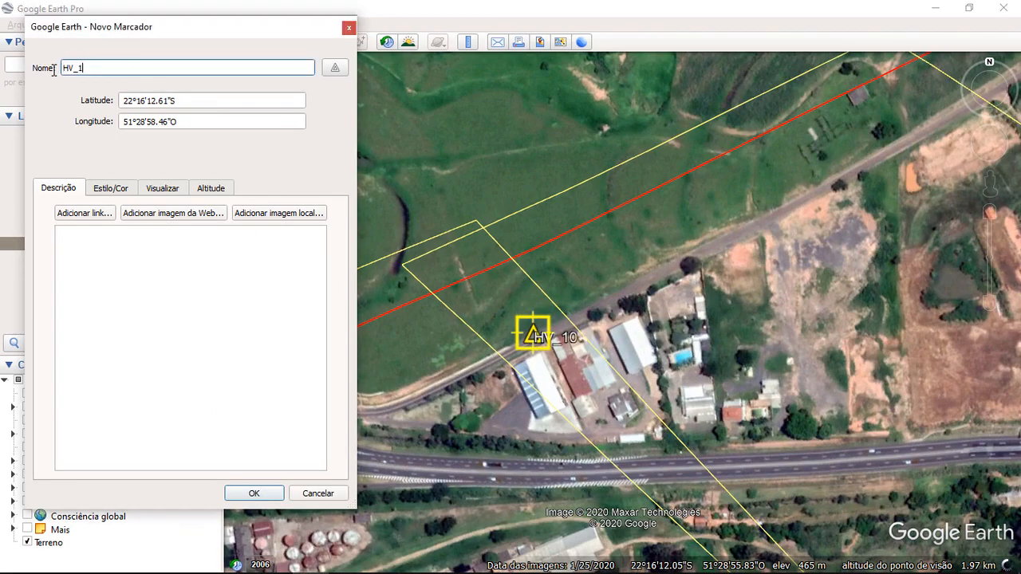
pyautogui.write('0')
pyautogui.press('Return')
# - Add placemark HV_11 on the road southwest of the oval residential development, inside the flight overlap strip, and save it
pyautogui.scroll(-4, 417, 239)
pyautogui.moveTo(479, 226); pyautogui.dragTo(499, 396)
pyautogui.scroll(4, 499, 397)
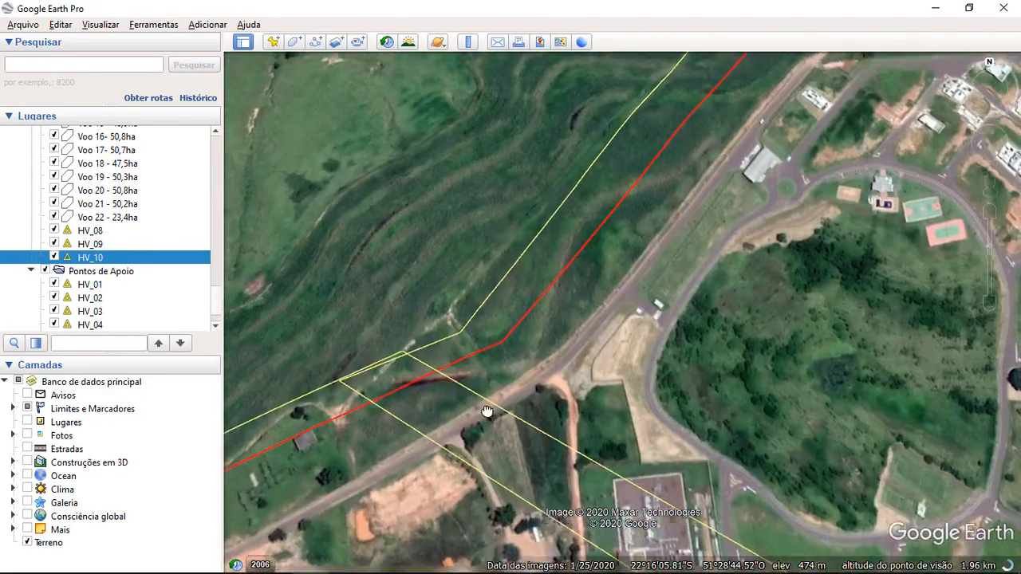
pyautogui.scroll(-1, 455, 434)
pyautogui.click(273, 42)
pyautogui.moveTo(226, 31); pyautogui.dragTo(189, 47)
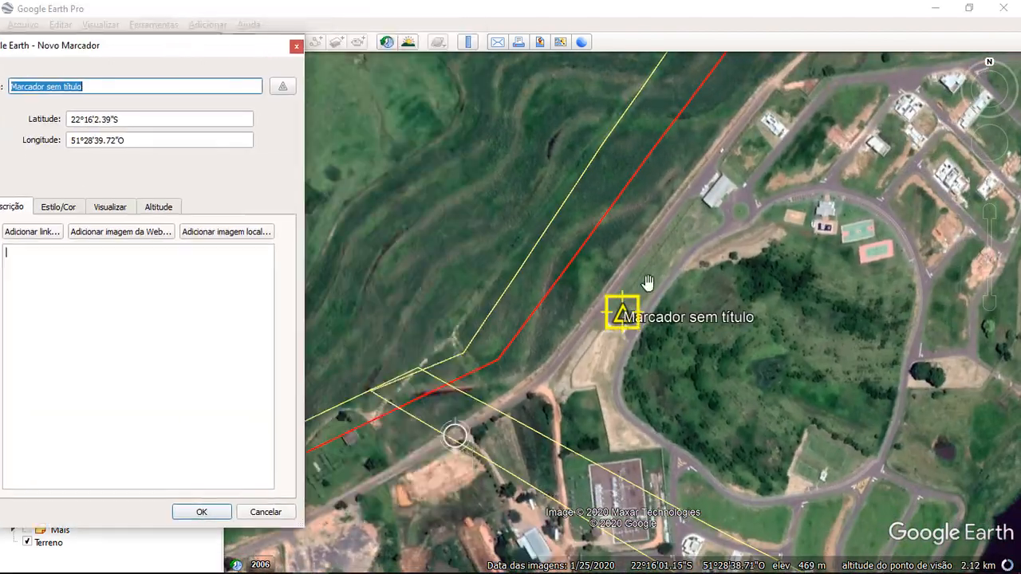
pyautogui.moveTo(622, 313); pyautogui.dragTo(476, 431)
pyautogui.moveTo(110, 85); pyautogui.dragTo(10, 83)
pyautogui.write('HV_11')
pyautogui.press('Return')
# - Add placemark HV_12 beside the dirt road north of the residential development, where it meets the red boundary, and save it
pyautogui.scroll(-4, 540, 286)
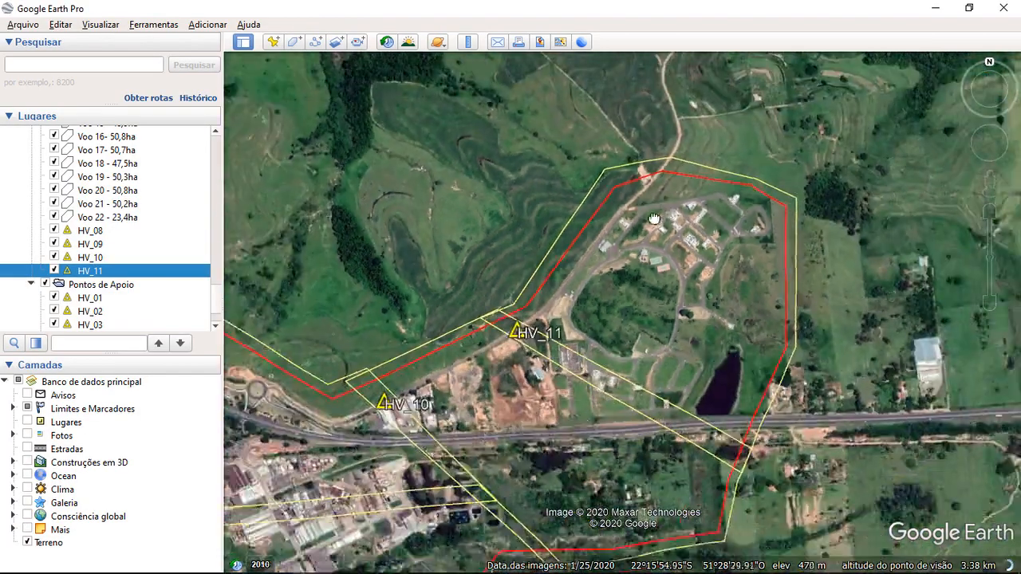
pyautogui.moveTo(675, 169); pyautogui.dragTo(548, 248)
pyautogui.scroll(4, 548, 248)
pyautogui.click(272, 41)
pyautogui.moveTo(620, 308); pyautogui.dragTo(485, 278)
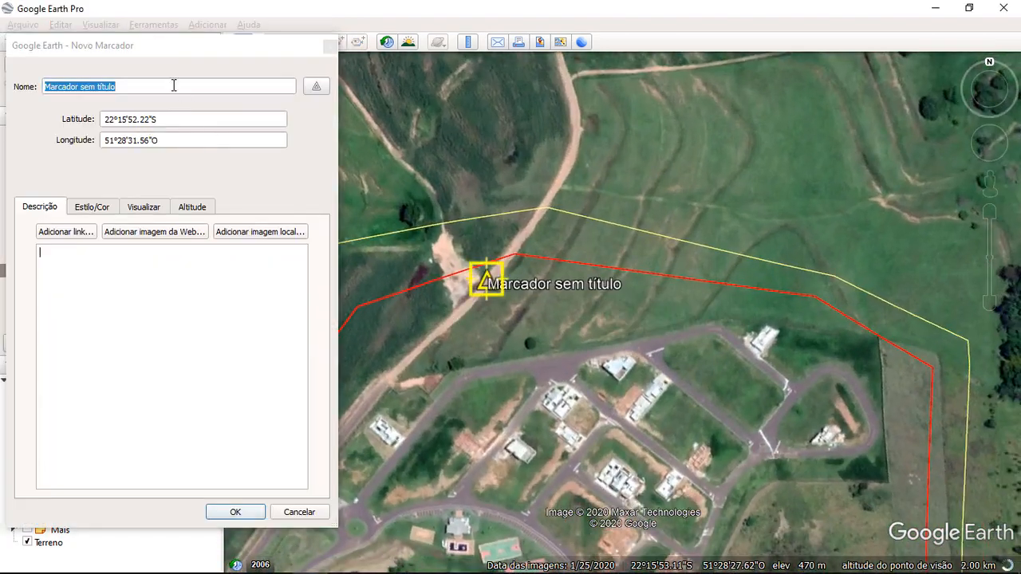
pyautogui.write('HV_12')
pyautogui.press('Return')
# - Add placemark HV_13 by the looped street at the residential development's northeastern corner, inside the red boundary, and save it
pyautogui.moveTo(847, 423); pyautogui.dragTo(619, 266)
pyautogui.click(273, 42)
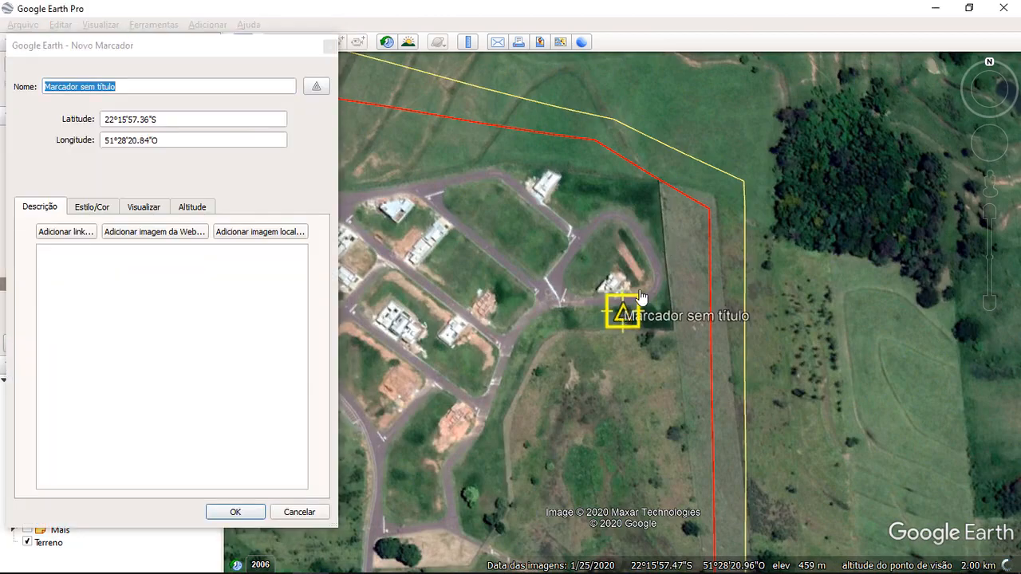
pyautogui.moveTo(115, 86); pyautogui.dragTo(64, 86)
pyautogui.press('Return')
# - Add placemark HV_14 on the highway's southern side, just inside the red boundary southeast of the dark lake, and save it
pyautogui.moveTo(324, 519); pyautogui.dragTo(463, 135)
pyautogui.scroll(-4, 463, 134)
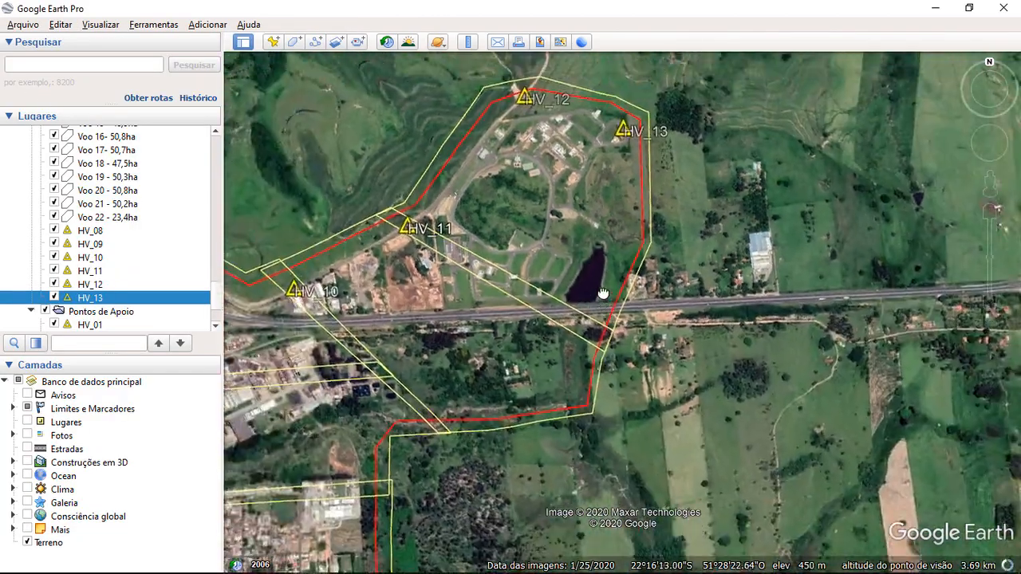
pyautogui.scroll(4, 602, 294)
pyautogui.moveTo(602, 296); pyautogui.dragTo(643, 383)
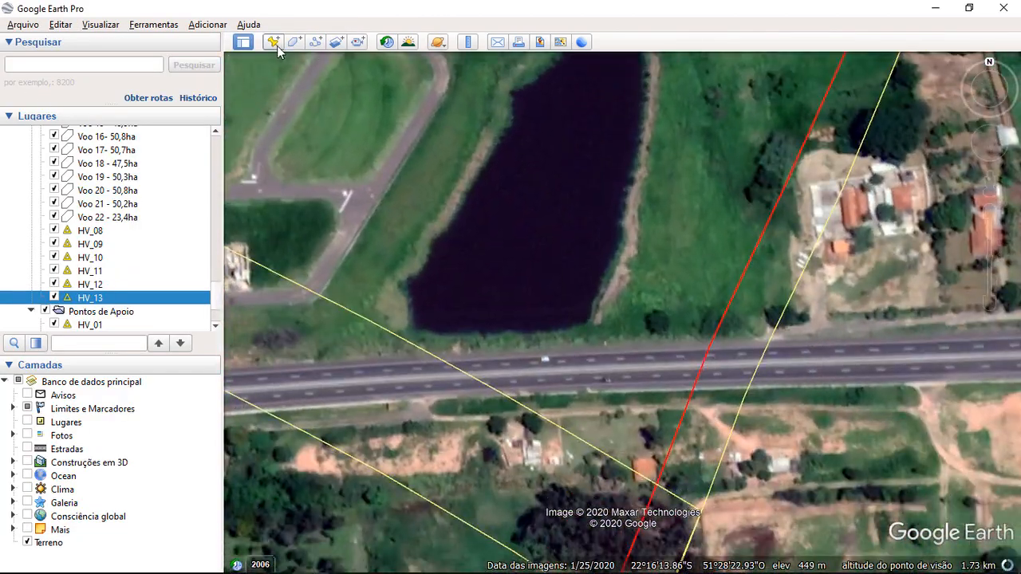
pyautogui.click(273, 41)
pyautogui.write('HV_14')
pyautogui.press('Return')
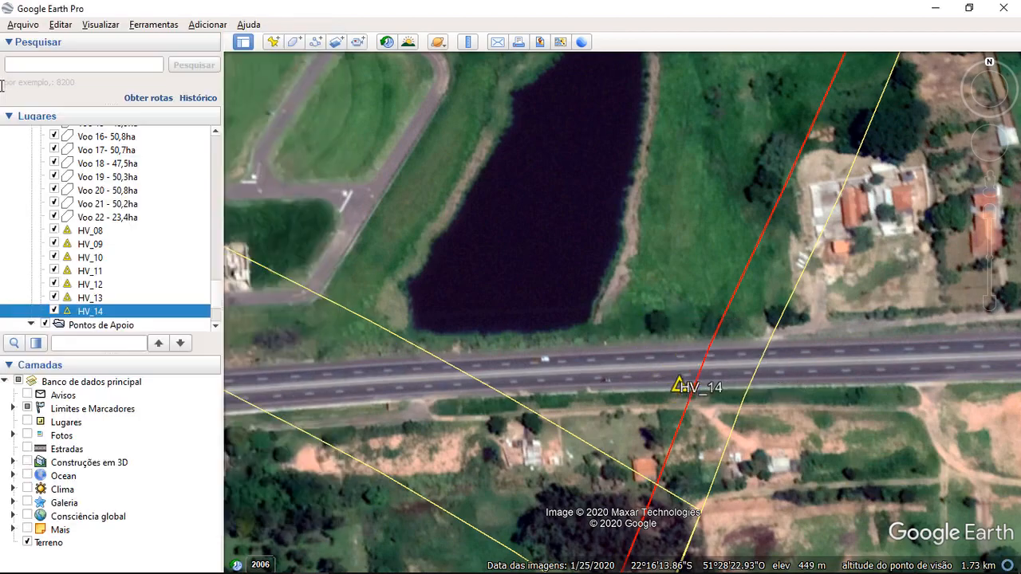
# - Add placemark HV_15 in the pasture north of the creek, near the red boundary corner south of HV_14, and save it
pyautogui.scroll(-5, 693, 339)
pyautogui.scroll(4, 692, 339)
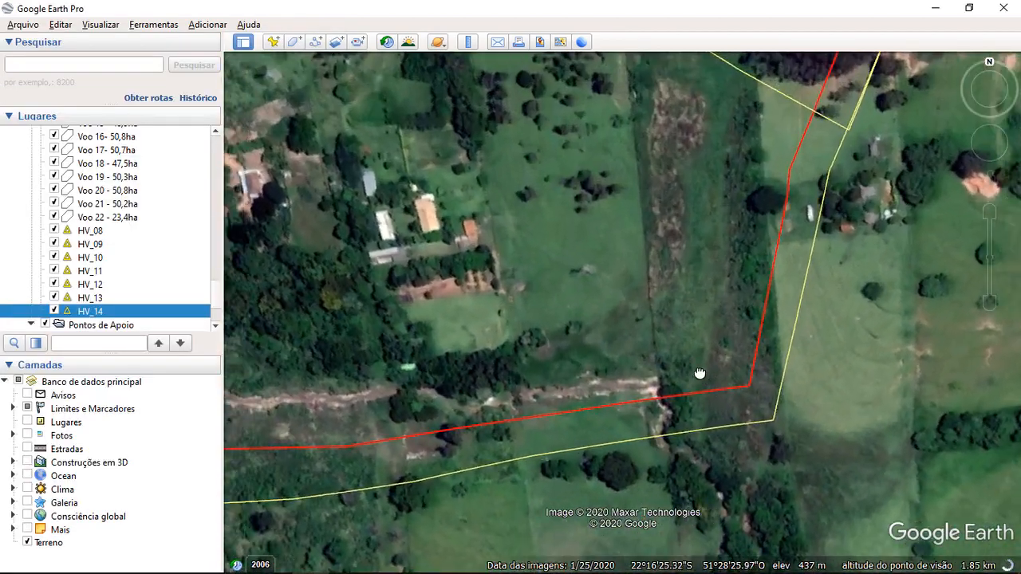
pyautogui.hotkey('ctrl', 'shift', 'p')
pyautogui.moveTo(638, 333); pyautogui.dragTo(652, 361)
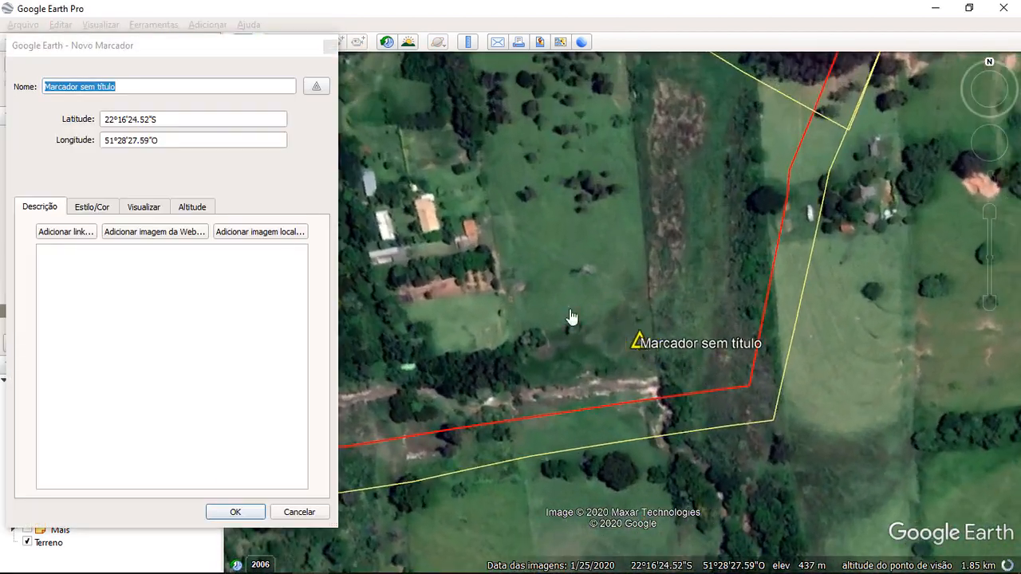
pyautogui.write('HV_15')
pyautogui.press('Return')
# - Add placemark HV_16 in the scrubland south of the treatment ponds, where the red boundary turns south, and save it
pyautogui.scroll(-5, 264, 279)
pyautogui.moveTo(401, 303); pyautogui.dragTo(639, 351)
pyautogui.scroll(4, 672, 343)
pyautogui.hotkey('ctrl', 'shift', 'p')
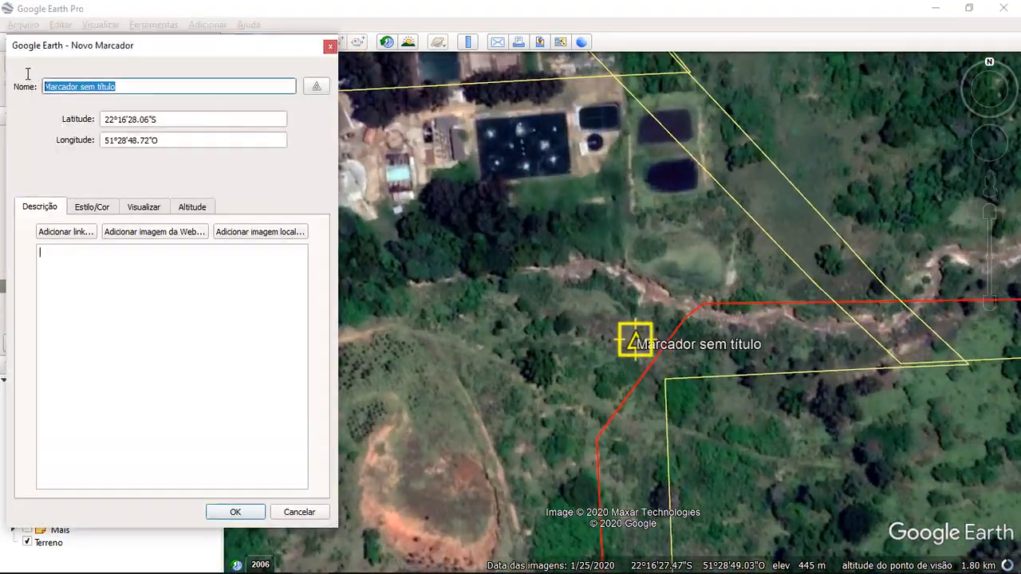
pyautogui.write('HV_16')
pyautogui.press('Return')
# - Add placemark HV_17 in the pasture southwest of the dark wood, just inside the boundary's southeastern corner, and save it
pyautogui.scroll(-5, 612, 344)
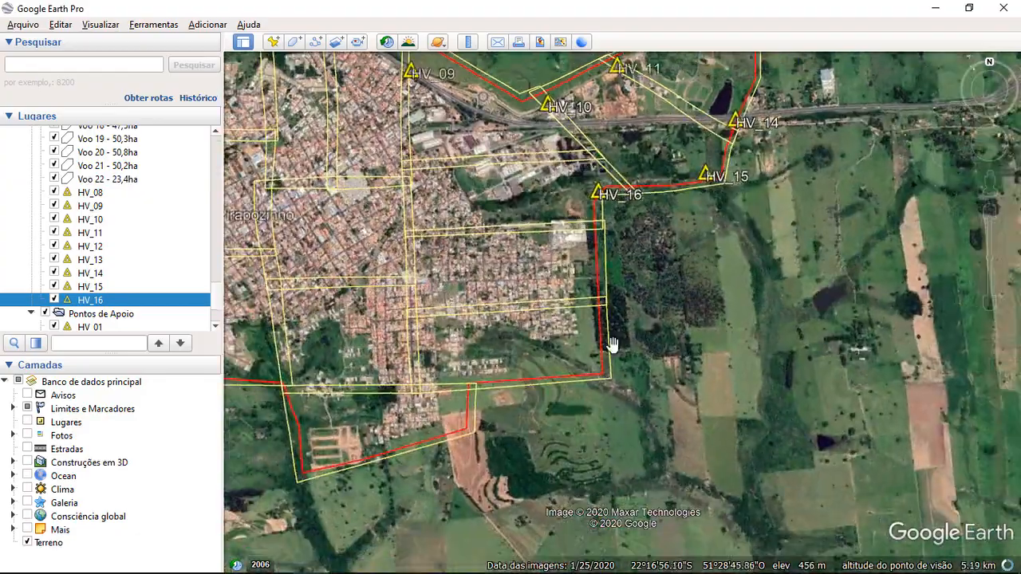
pyautogui.scroll(5, 590, 355)
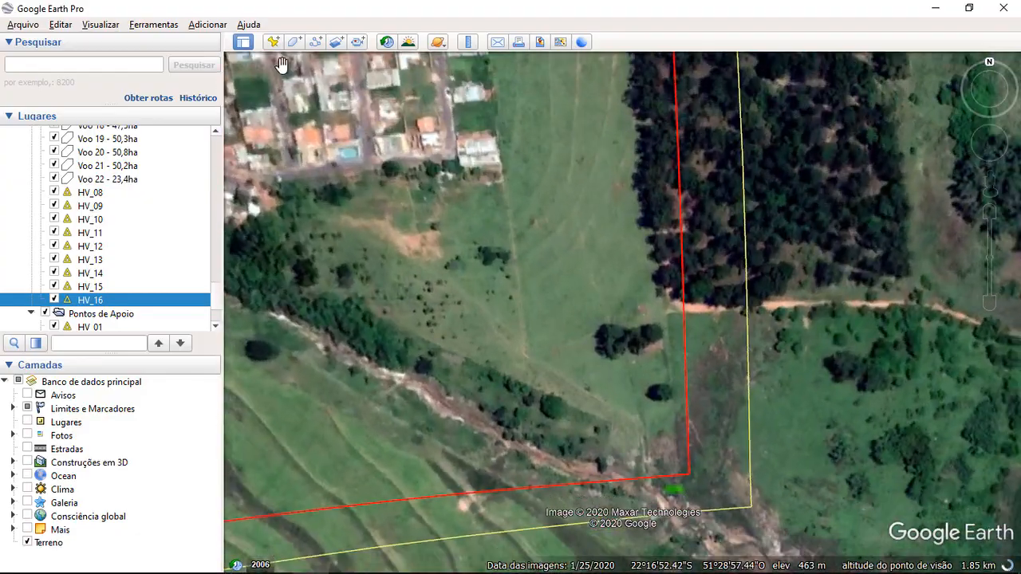
pyautogui.hotkey('ctrl', 'shift', 'p')
pyautogui.moveTo(629, 314); pyautogui.dragTo(643, 431)
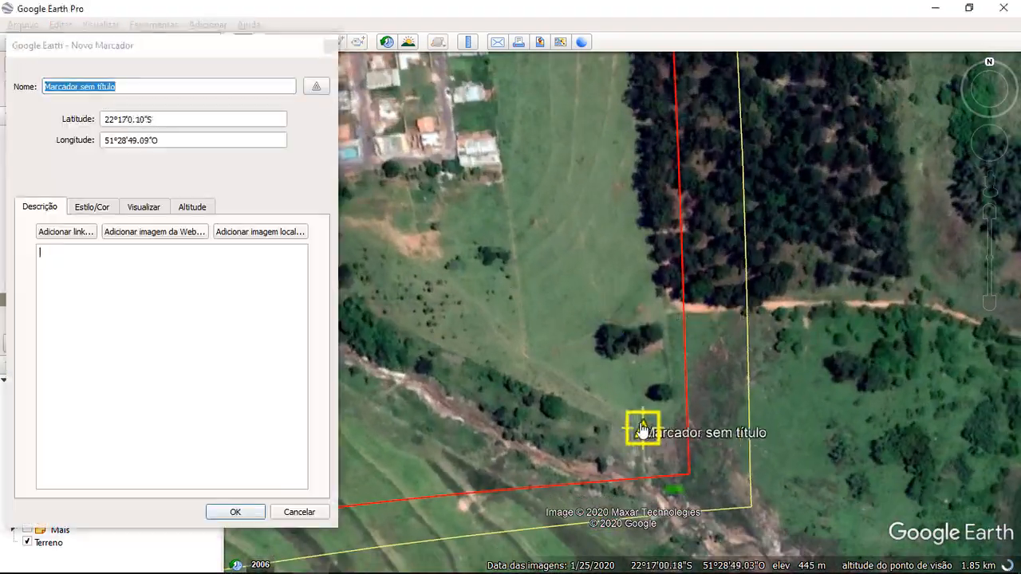
pyautogui.write('HV_17')
pyautogui.press('Return')
# - Add placemark HV_18 in the green field below the southernmost street, where the red boundary turns south, and save it
pyautogui.scroll(-5, 615, 311)
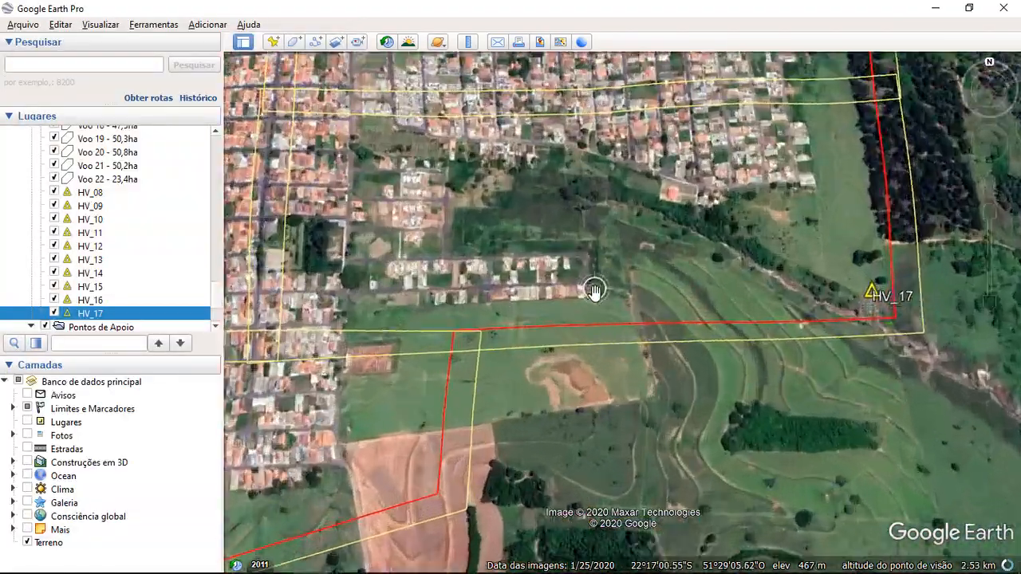
pyautogui.scroll(5, 595, 291)
pyautogui.hotkey('ctrl', 'shift', 'p')
pyautogui.moveTo(626, 315); pyautogui.dragTo(465, 351)
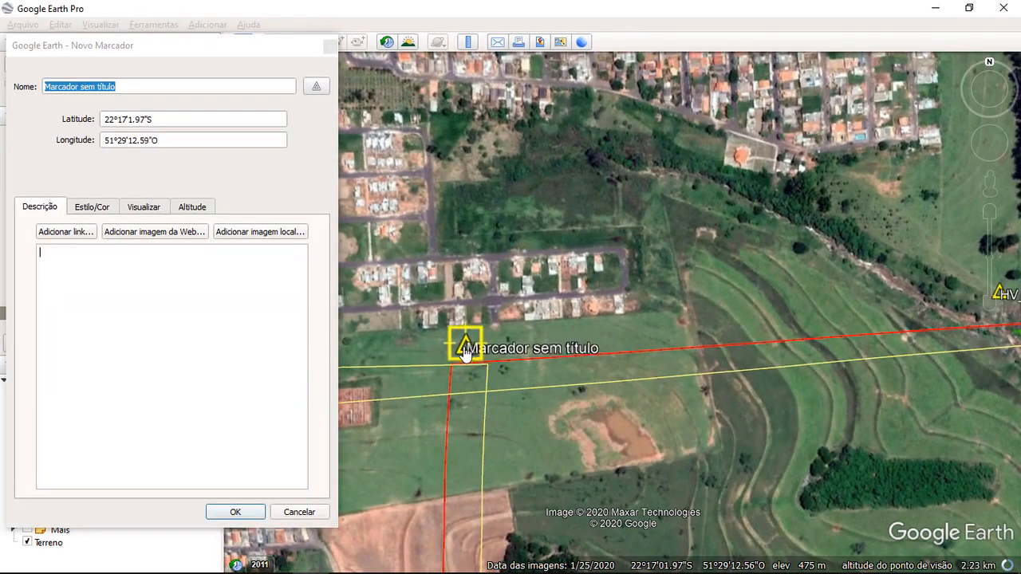
pyautogui.write('HV_18')
pyautogui.press('Return')
# - Add placemark HV_19 on the road between the last houses and the ploughed field, southwest of HV_18, and save it
pyautogui.scroll(-5, 591, 355)
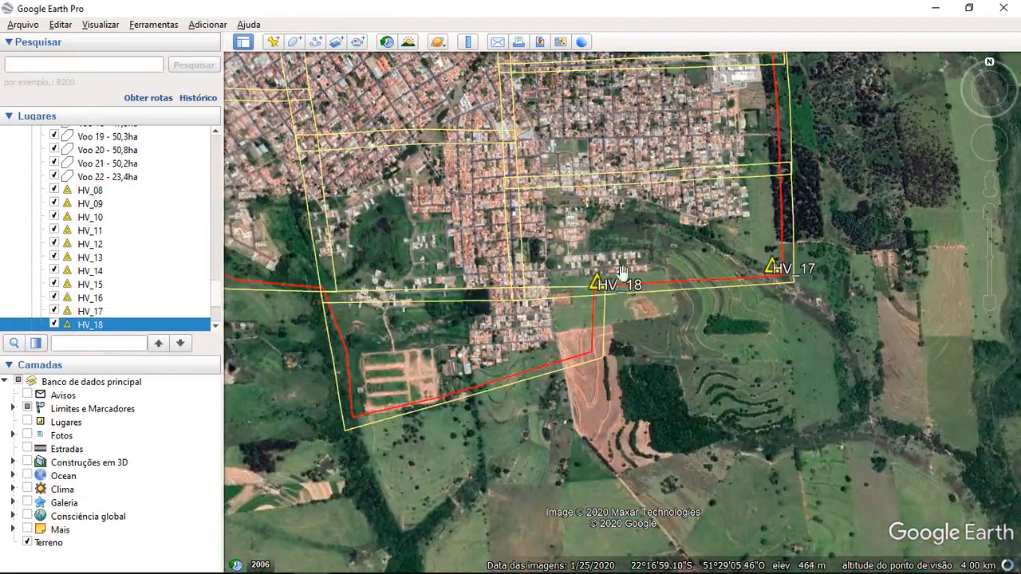
pyautogui.scroll(5, 588, 370)
pyautogui.hotkey('ctrl', 'shift', 'p')
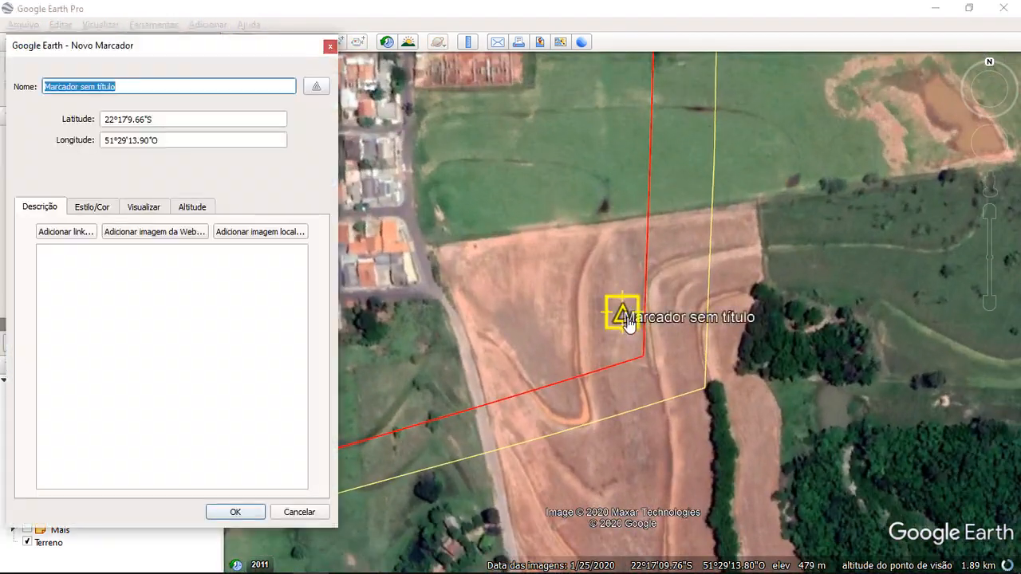
pyautogui.moveTo(627, 308); pyautogui.dragTo(790, 326)
pyautogui.write('HV_19')
pyautogui.press('Return')
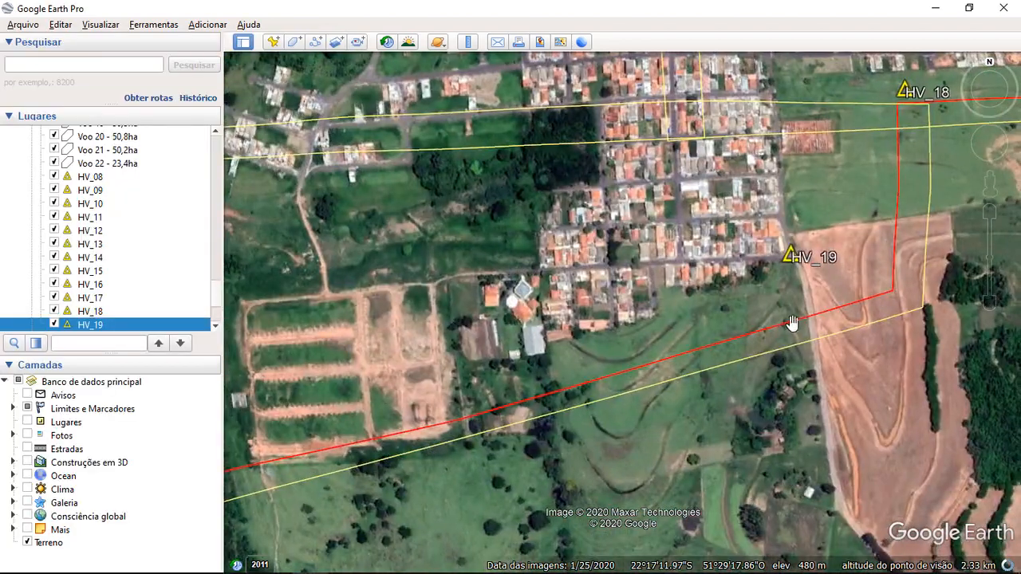
# - Add placemark HV_20 in the grass southeast of the large grey-roofed shed, north of the red boundary, and save it
pyautogui.scroll(2, 616, 311)
pyautogui.hotkey('ctrl', 'shift', 'p')
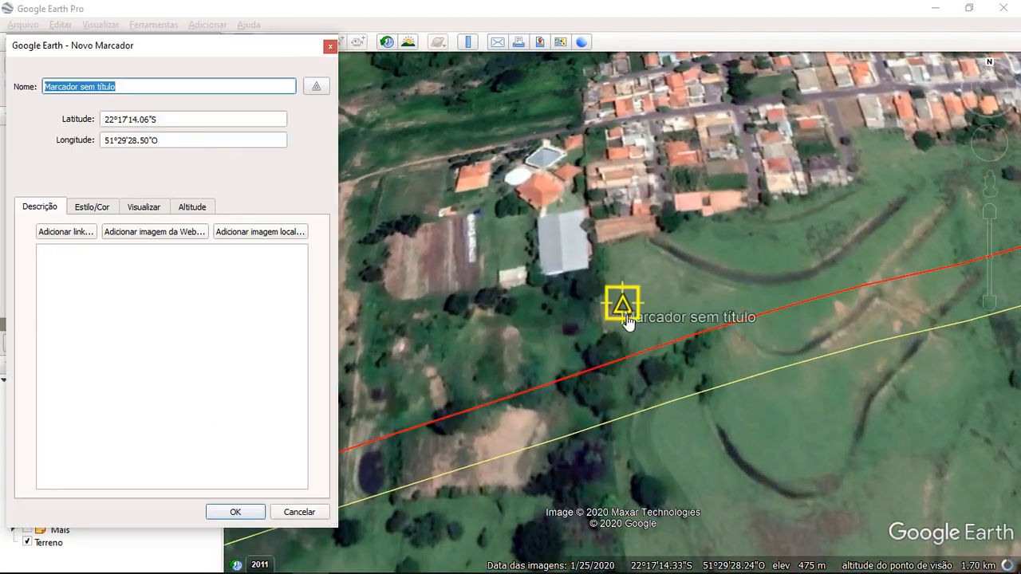
pyautogui.write('HV_20')
pyautogui.press('Return')
# - Add placemark HV_21 just inside the red boundary corner southwest of the unbuilt housing lots, and save it
pyautogui.moveTo(606, 343); pyautogui.dragTo(866, 417)
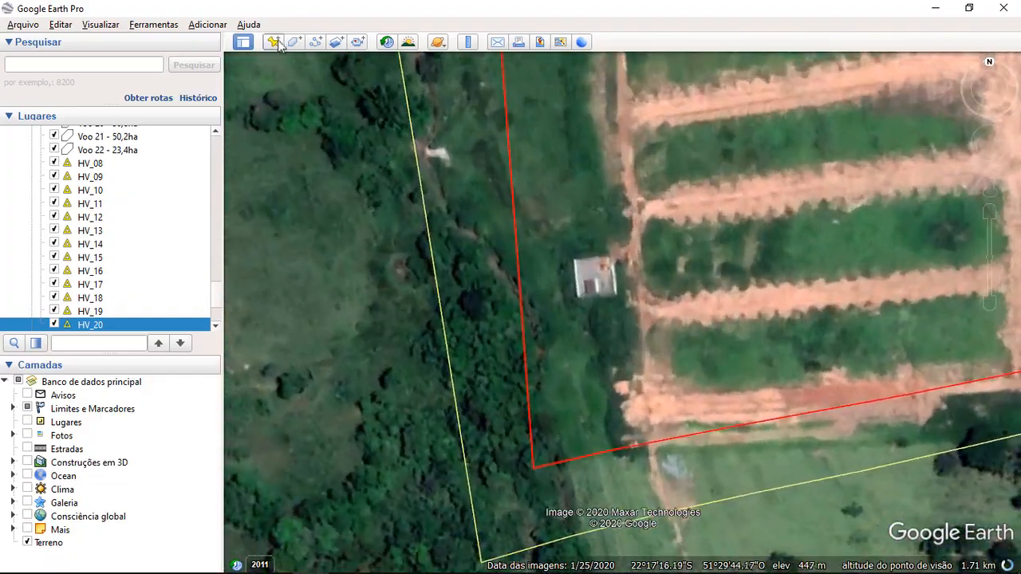
pyautogui.click(273, 42)
pyautogui.write('HV_21')
pyautogui.press('Return')
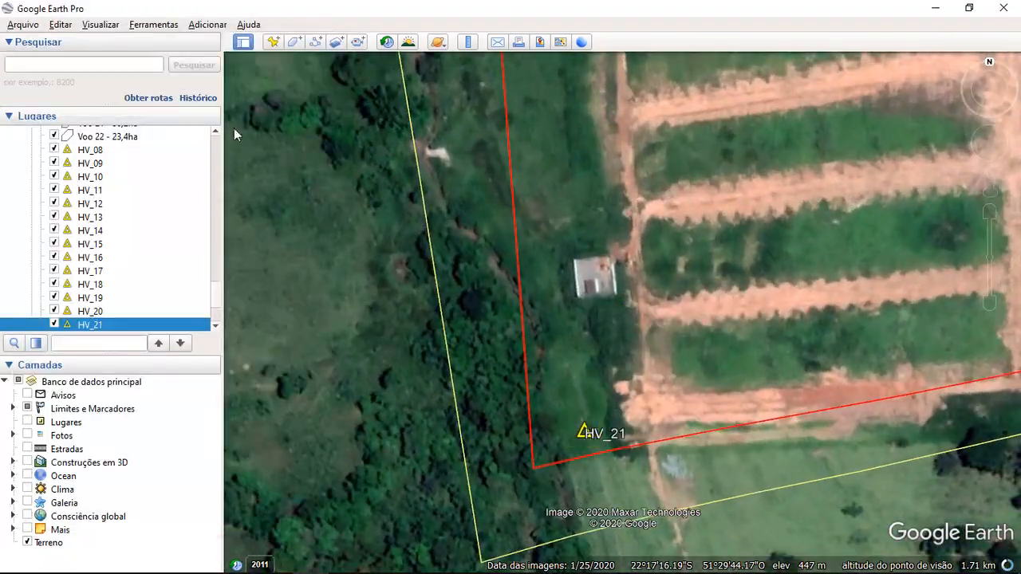
# - Add placemark HV_22 beside the red boundary's bend near the creek, northwest of the unbuilt housing lots, and save it
pyautogui.scroll(-3, 587, 194)
pyautogui.moveTo(587, 194); pyautogui.dragTo(526, 303)
pyautogui.scroll(-3, 573, 397)
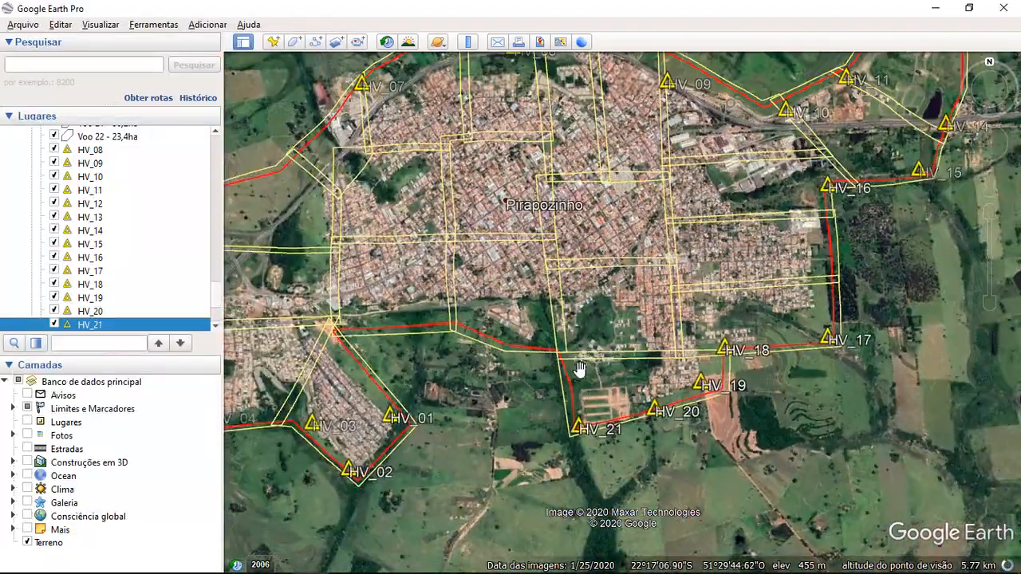
pyautogui.scroll(5, 549, 340)
pyautogui.click(274, 42)
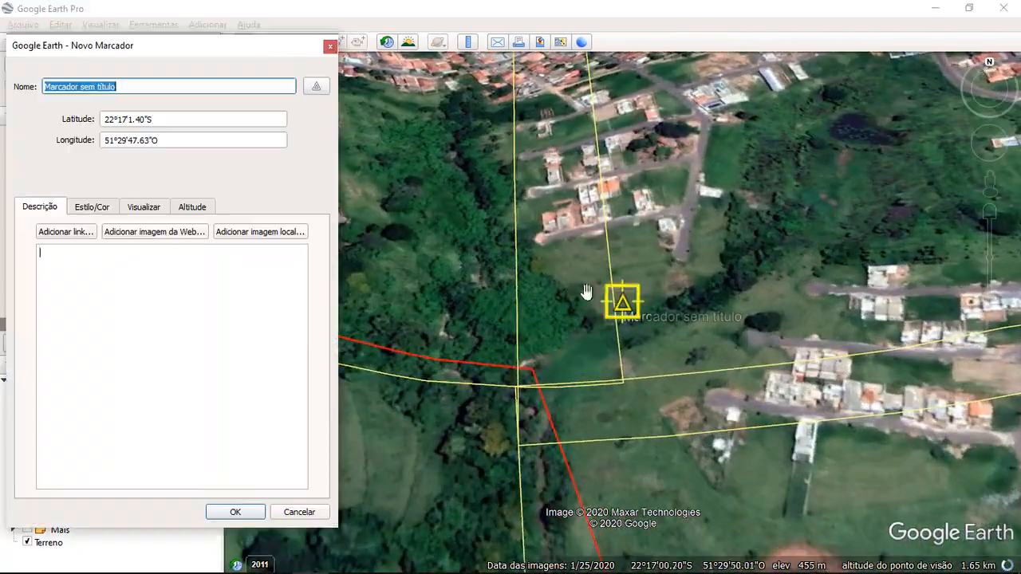
pyautogui.write('HV_22')
pyautogui.press('Return')
# - Add placemark HV_23 in the pasture south of the city, where the vertical flight overlap meets the red boundary, and save it
pyautogui.moveTo(478, 343); pyautogui.dragTo(563, 388)
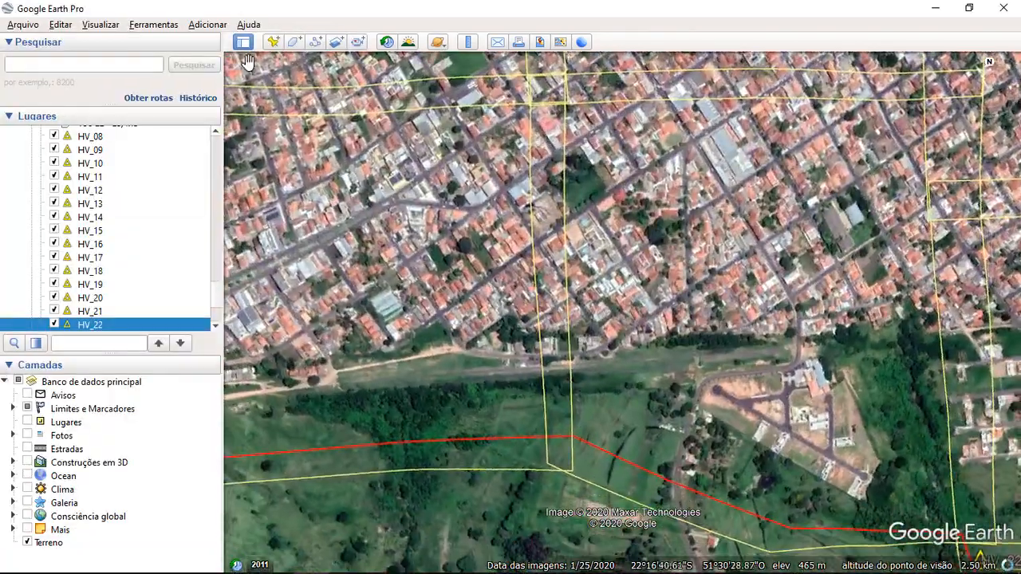
pyautogui.hotkey('ctrl', 'shift', 'p')
pyautogui.click(597, 391)
pyautogui.click(92, 78)
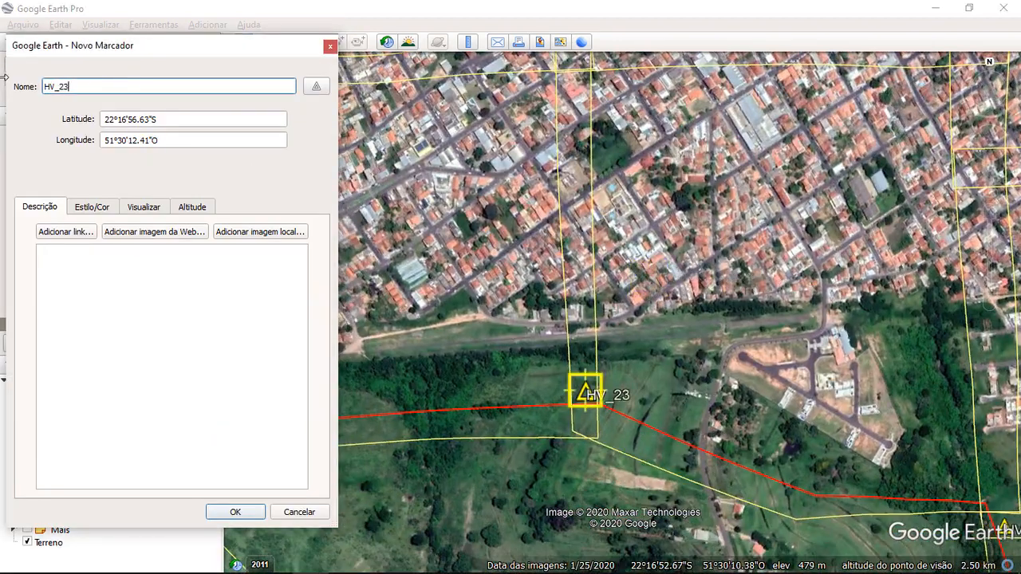
pyautogui.write('HV_23')
pyautogui.press('Return')
# - Add placemark HV_24 on the bare earth at the red boundary vertex west of HV_23, and save it
pyautogui.moveTo(380, 417); pyautogui.dragTo(535, 367)
pyautogui.scroll(3, 527, 303)
pyautogui.hotkey('ctrl', 'shift', 'p')
pyautogui.click(522, 287)
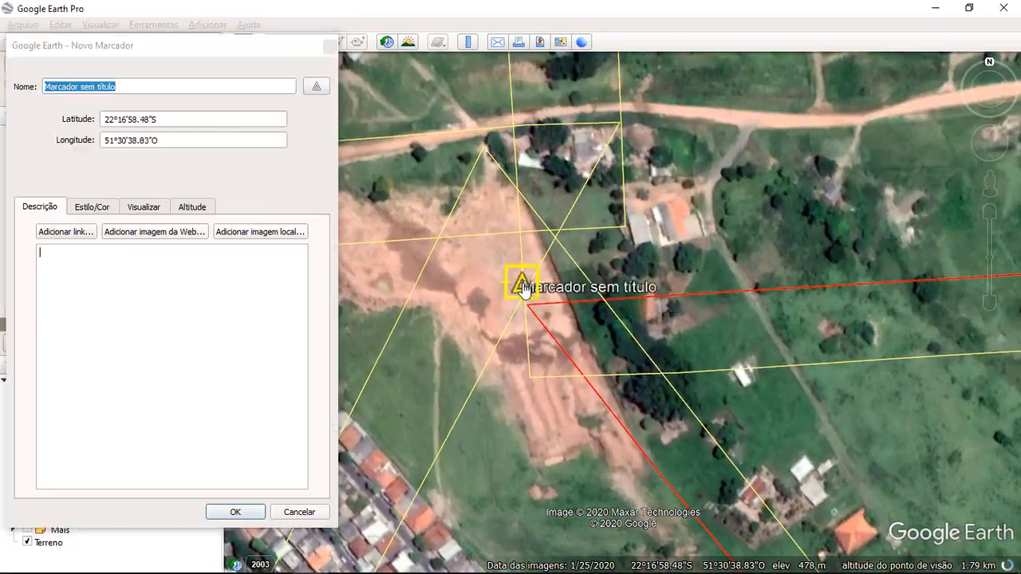
pyautogui.moveTo(523, 288); pyautogui.dragTo(527, 285)
pyautogui.write('HV_24')
pyautogui.press('Return')
# - Bring the full ring of placemarks HV_01 to HV_24 into view and check their distribution around the city
pyautogui.scroll(-5, 690, 285)
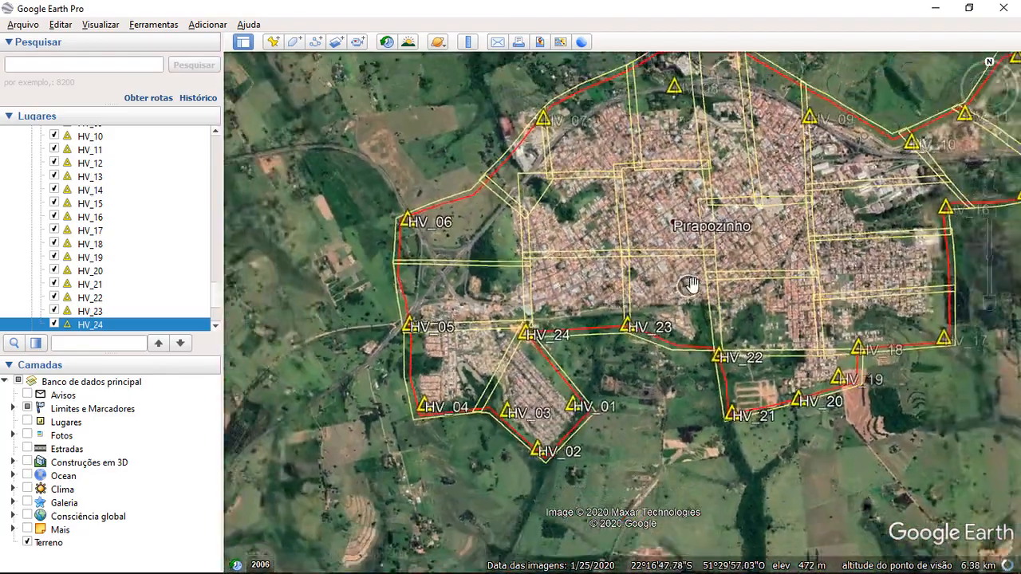
pyautogui.moveTo(690, 284); pyautogui.dragTo(552, 377)
pyautogui.moveTo(571, 421); pyautogui.dragTo(571, 391)
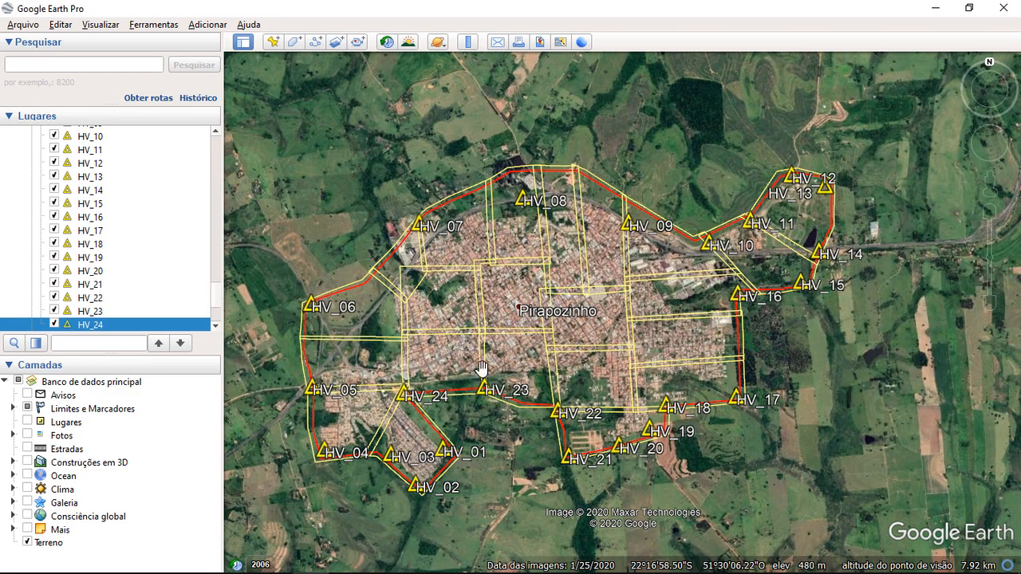
pyautogui.moveTo(545, 306); pyautogui.dragTo(551, 323)
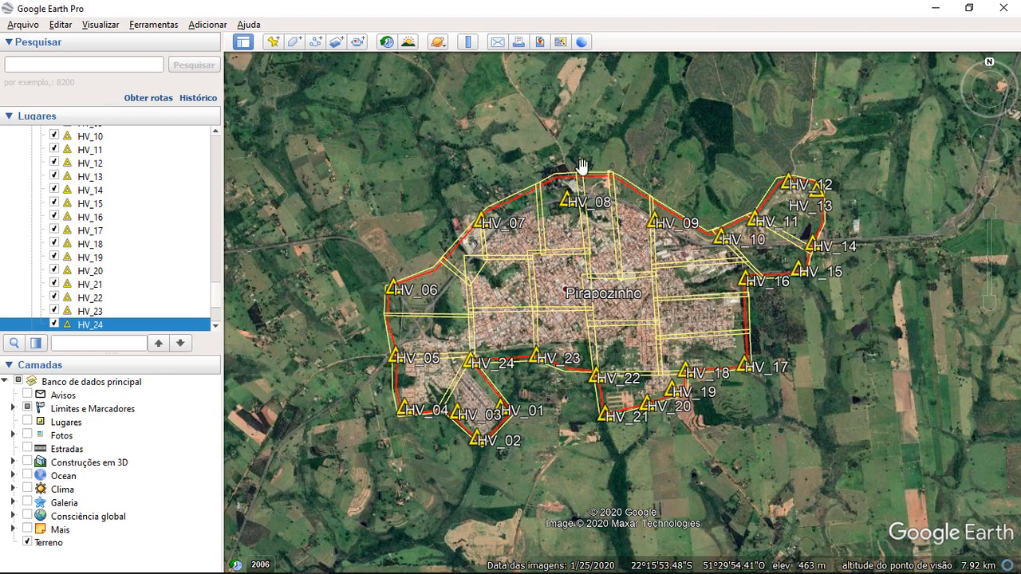
# - Examine the city's terrain from low, tilted angles, and return to an overhead view of all the placemarks
pyautogui.scroll(5, 563, 115)
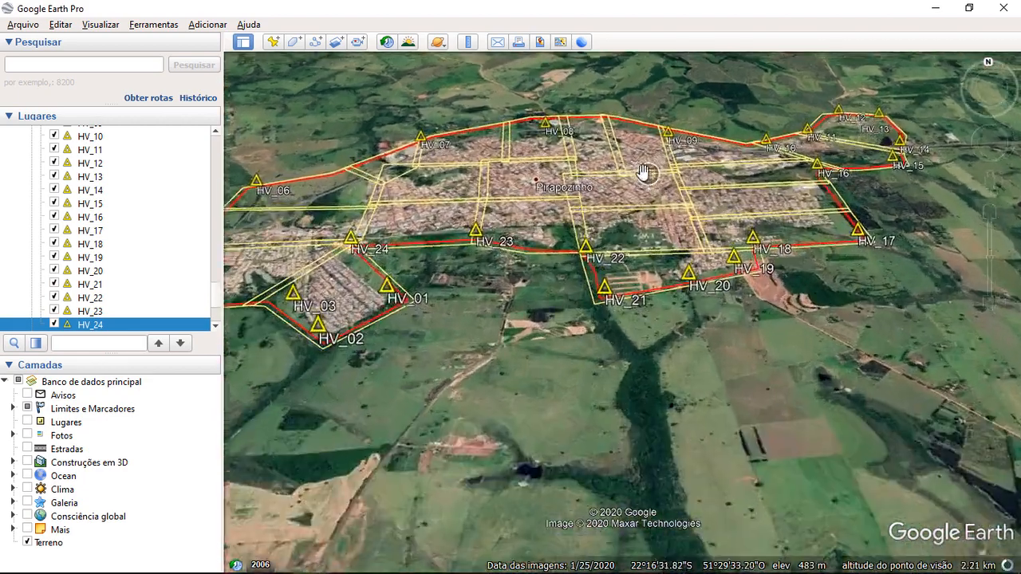
pyautogui.scroll(-1, 645, 173)
pyautogui.moveTo(610, 97); pyautogui.dragTo(638, 169, button='middle')
pyautogui.moveTo(642, 184); pyautogui.dragTo(643, 303)
pyautogui.scroll(-4, 582, 193)
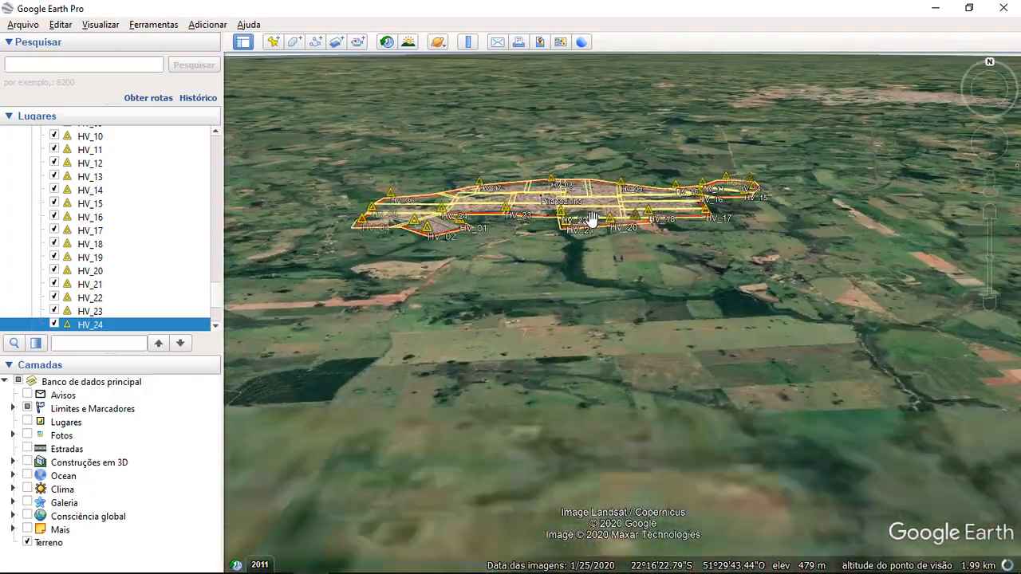
pyautogui.scroll(3, 615, 202)
pyautogui.scroll(-1, 536, 185)
pyautogui.moveTo(531, 173)
pyautogui.mouseDown(button='middle')
pyautogui.moveTo(527, 272)
pyautogui.moveTo(526, 192)
pyautogui.mouseUp(button='middle')
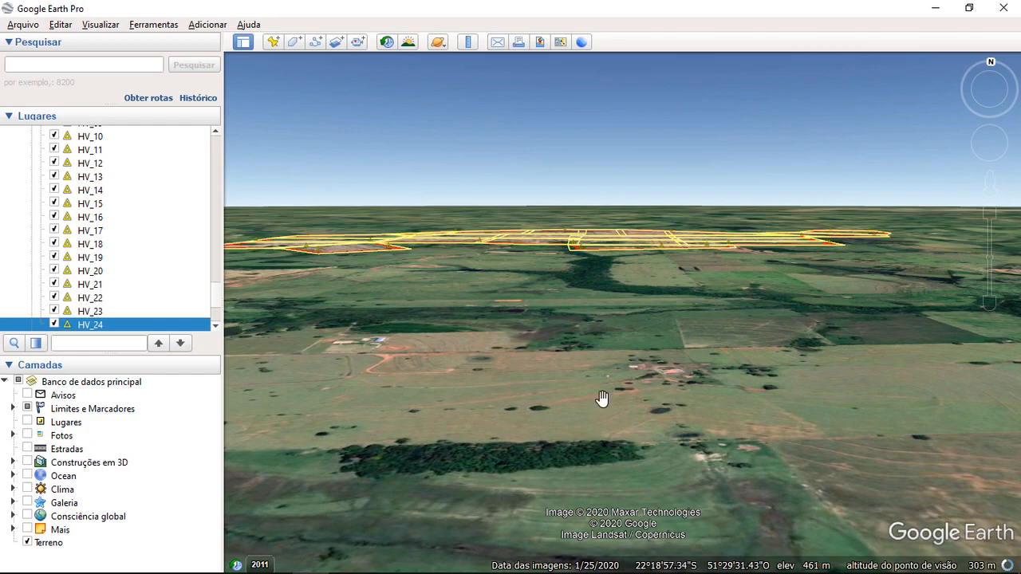
pyautogui.moveTo(602, 399); pyautogui.dragTo(615, 160, button='middle')
pyautogui.moveTo(615, 159); pyautogui.dragTo(586, 310)
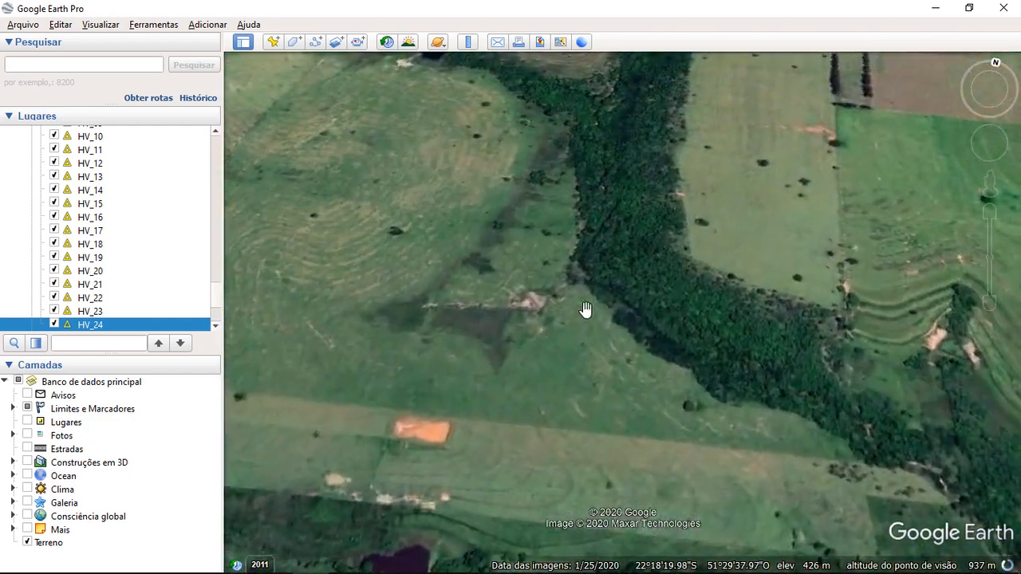
pyautogui.scroll(-5, 586, 310)
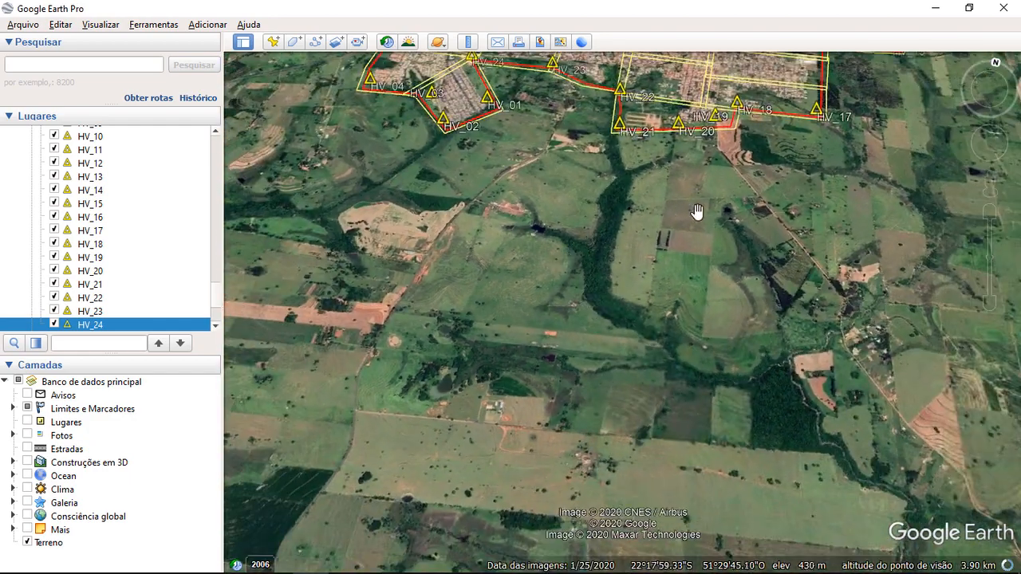
pyautogui.moveTo(614, 88); pyautogui.dragTo(548, 312)
pyautogui.moveTo(568, 191); pyautogui.dragTo(561, 312)
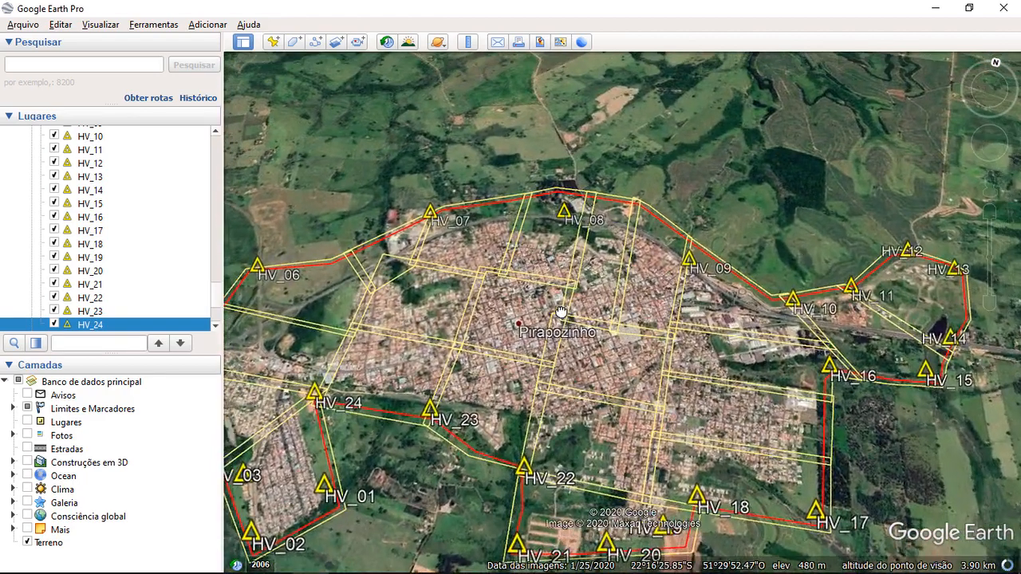
pyautogui.scroll(-3, 561, 311)
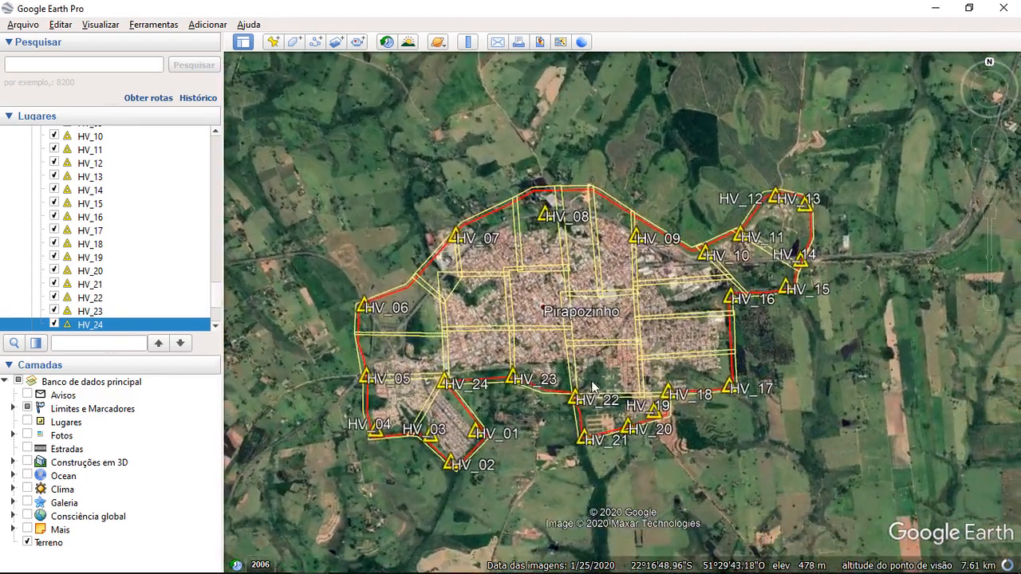
pyautogui.moveTo(592, 387); pyautogui.dragTo(598, 348)
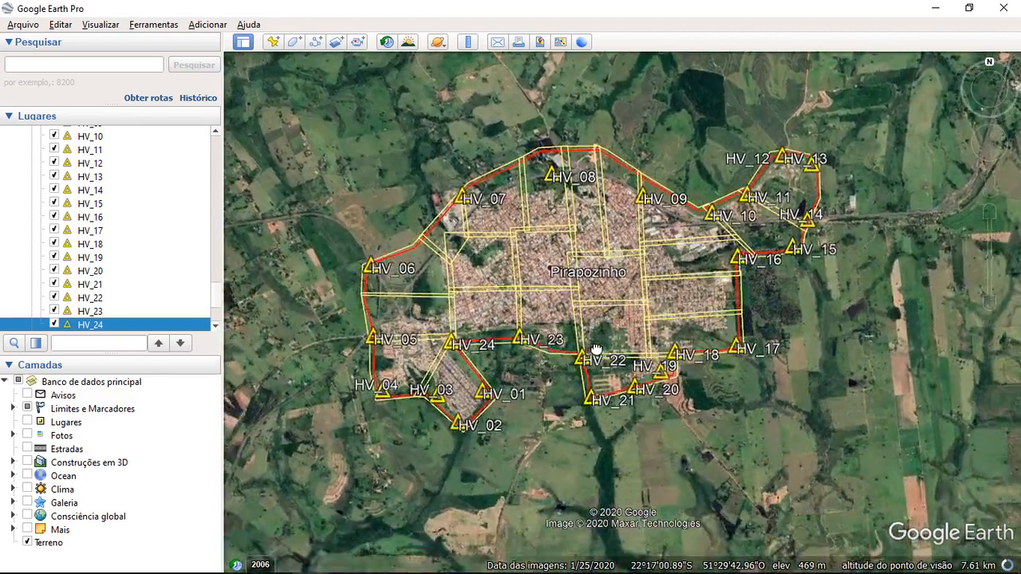
# - Change the terrain's elevation exaggeration in the 3D view options so the relief stands out, and apply the setting
pyautogui.click(50, 544)
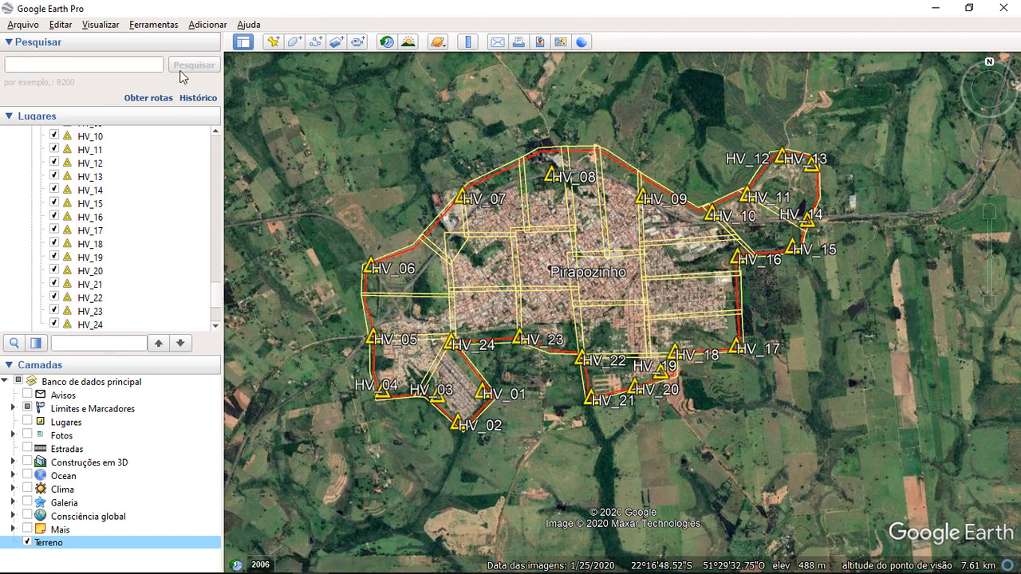
pyautogui.click(150, 25)
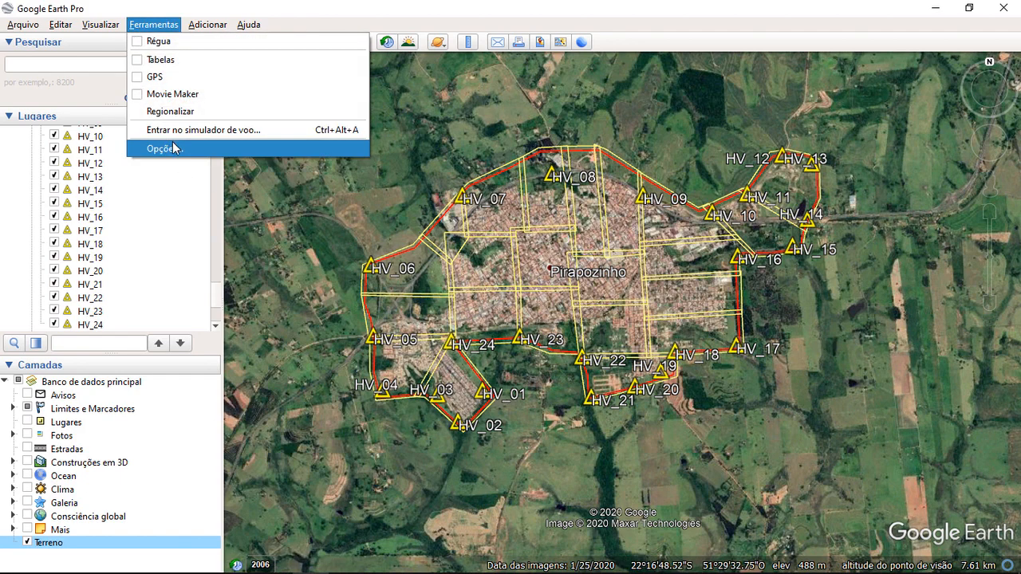
pyautogui.click(167, 148)
pyautogui.click(528, 320)
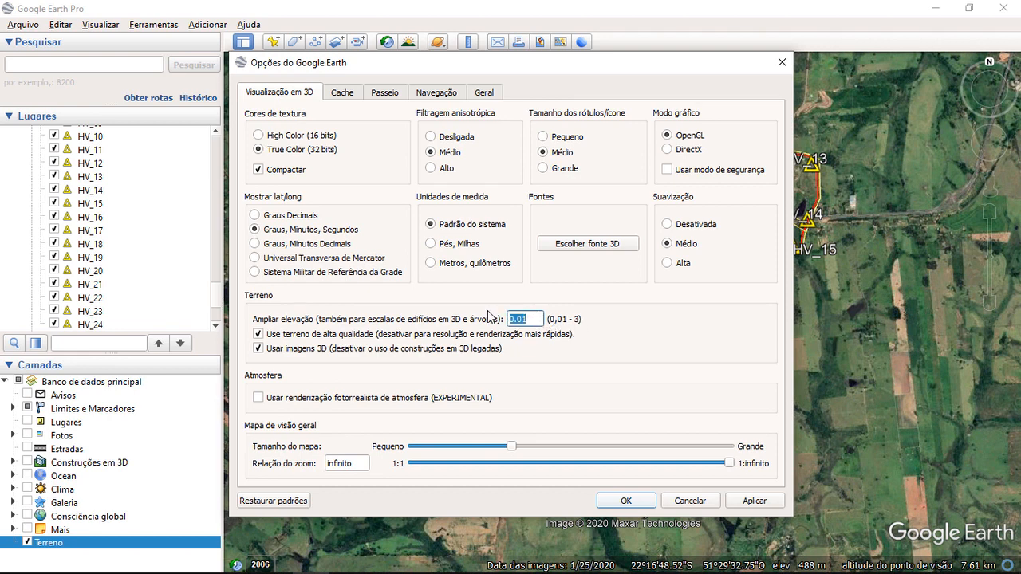
pyautogui.click(627, 502)
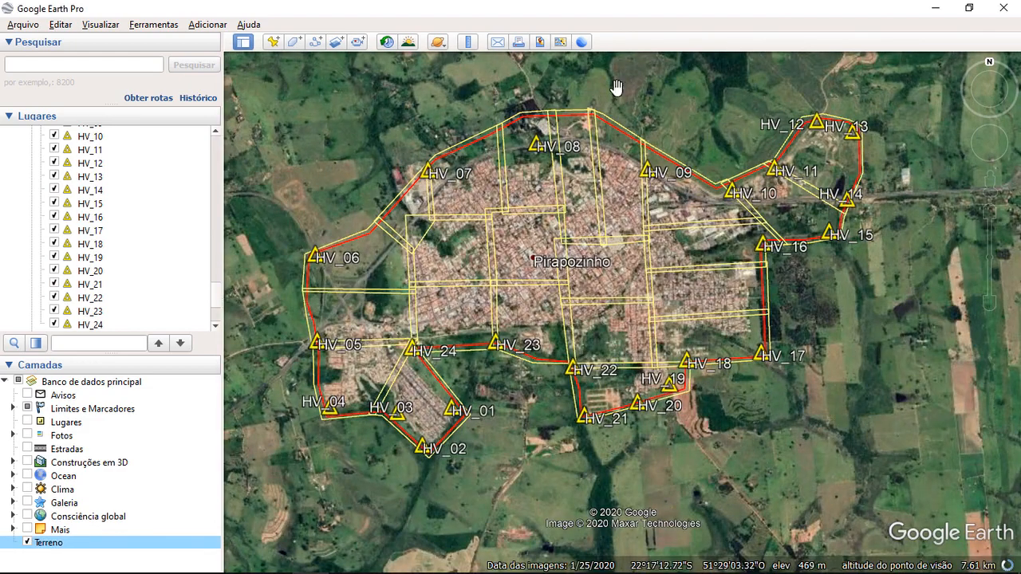
# - Examine the exaggerated relief across Pirapozinho from several tilted angles and from above to judge where interior support points are needed
pyautogui.moveTo(536, 106); pyautogui.dragTo(493, 397, button='middle')
pyautogui.scroll(-3, 486, 269)
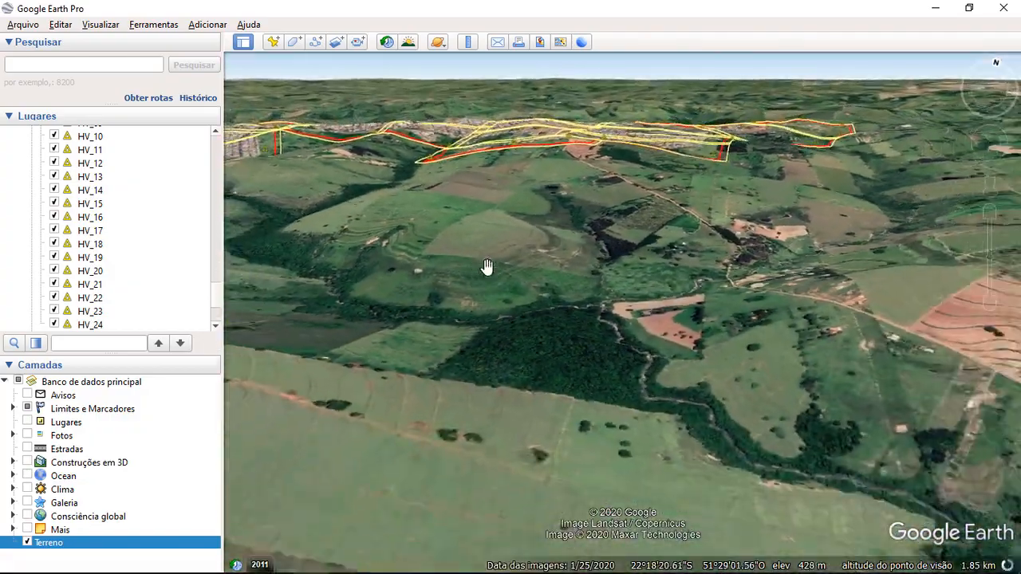
pyautogui.moveTo(495, 230); pyautogui.dragTo(655, 307)
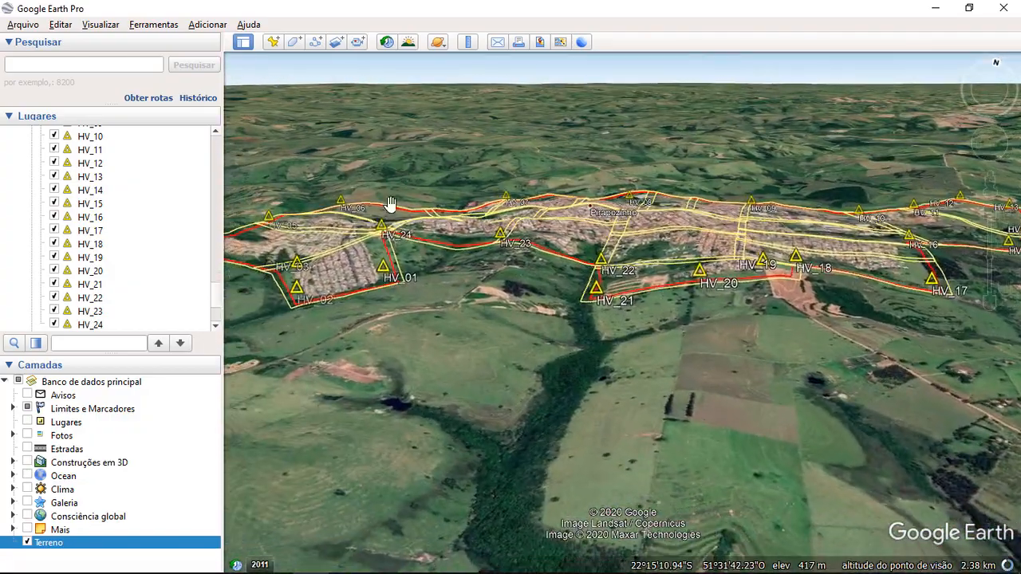
pyautogui.moveTo(389, 201); pyautogui.dragTo(554, 190, button='middle')
pyautogui.scroll(-3, 594, 201)
pyautogui.moveTo(629, 203); pyautogui.dragTo(638, 276, button='middle')
pyautogui.moveTo(681, 168); pyautogui.dragTo(674, 209, button='middle')
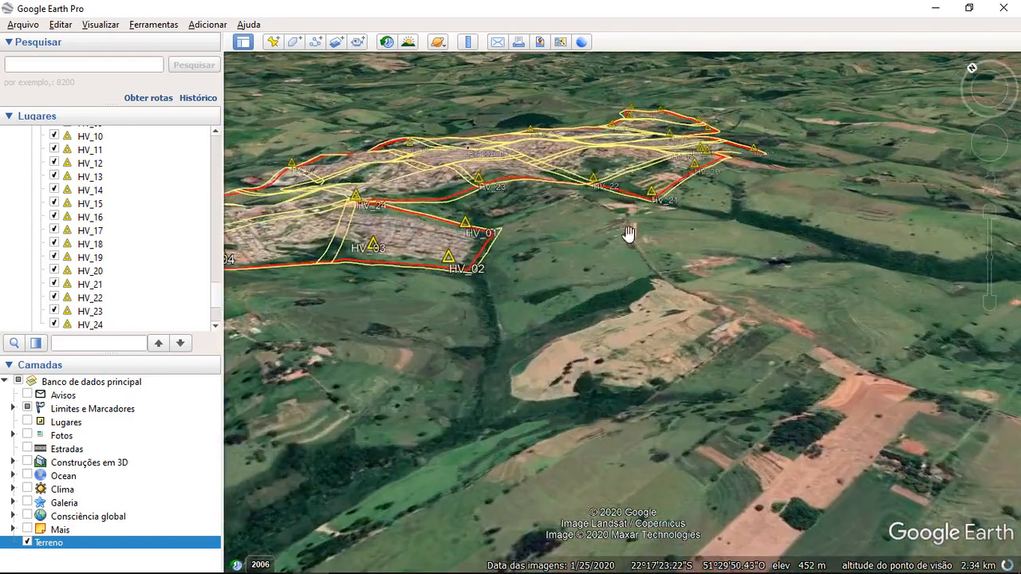
pyautogui.moveTo(629, 235); pyautogui.dragTo(638, 343)
pyautogui.moveTo(518, 284); pyautogui.dragTo(480, 257, button='middle')
pyautogui.scroll(3, 481, 252)
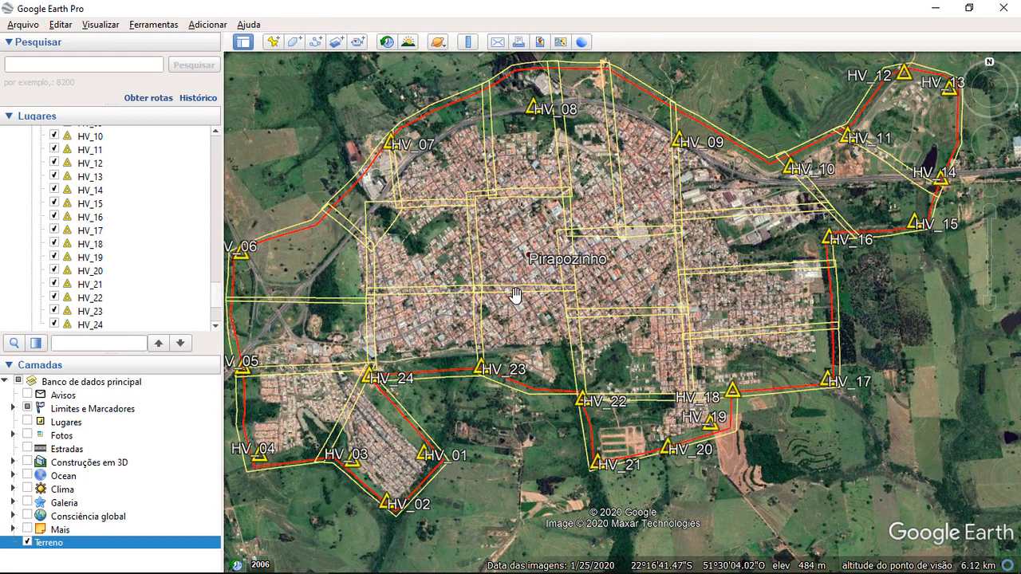
pyautogui.moveTo(472, 388); pyautogui.dragTo(543, 393)
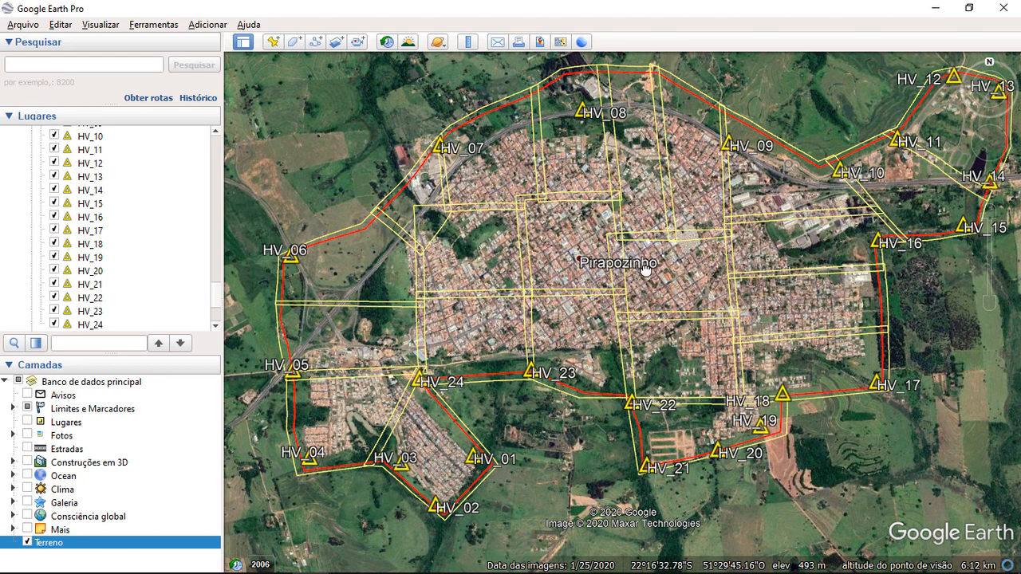
pyautogui.moveTo(646, 273); pyautogui.dragTo(634, 297)
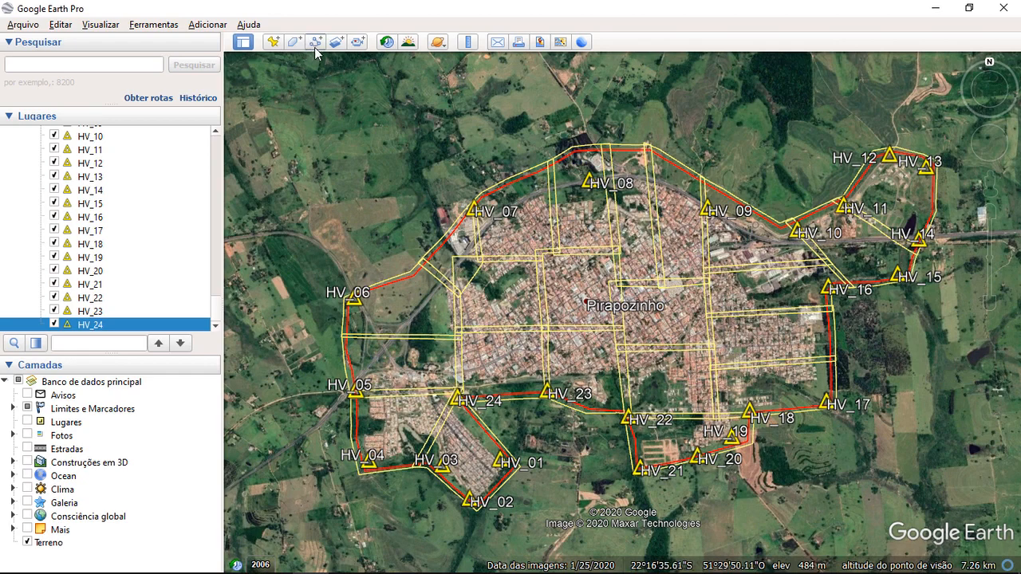
# - Start a new placemark and move it onto the housing block enclosed by HV_01, HV_02 and HV_03
pyautogui.click(273, 42)
pyautogui.moveTo(273, 55); pyautogui.dragTo(140, 67)
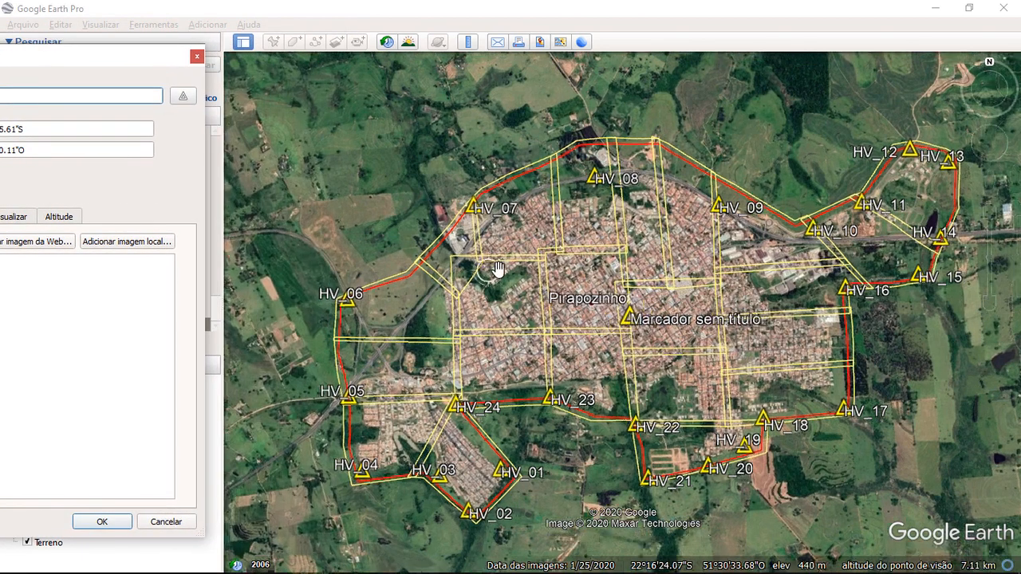
pyautogui.scroll(3, 296, 403)
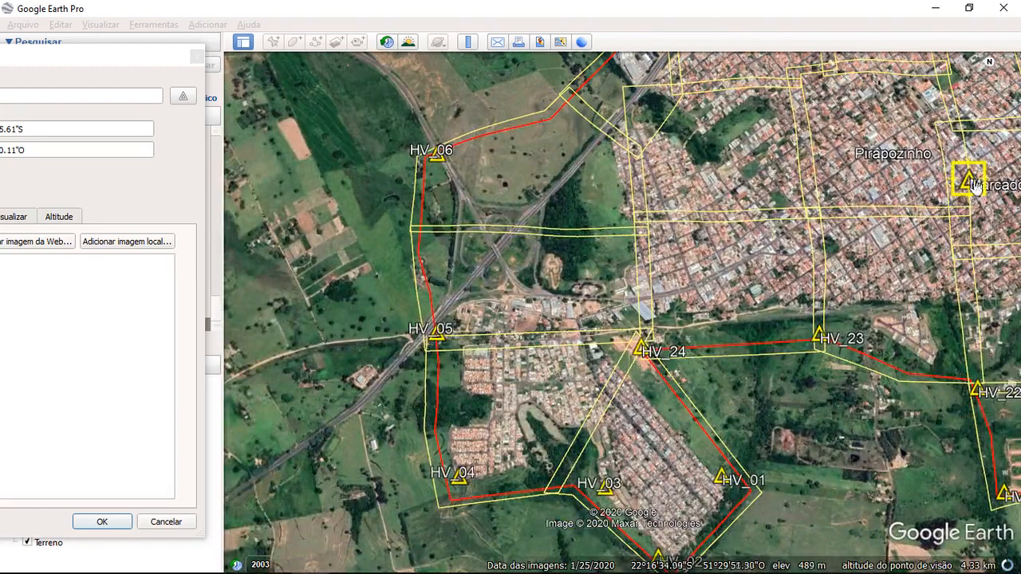
pyautogui.moveTo(970, 179); pyautogui.dragTo(673, 232)
pyautogui.scroll(5, 517, 283)
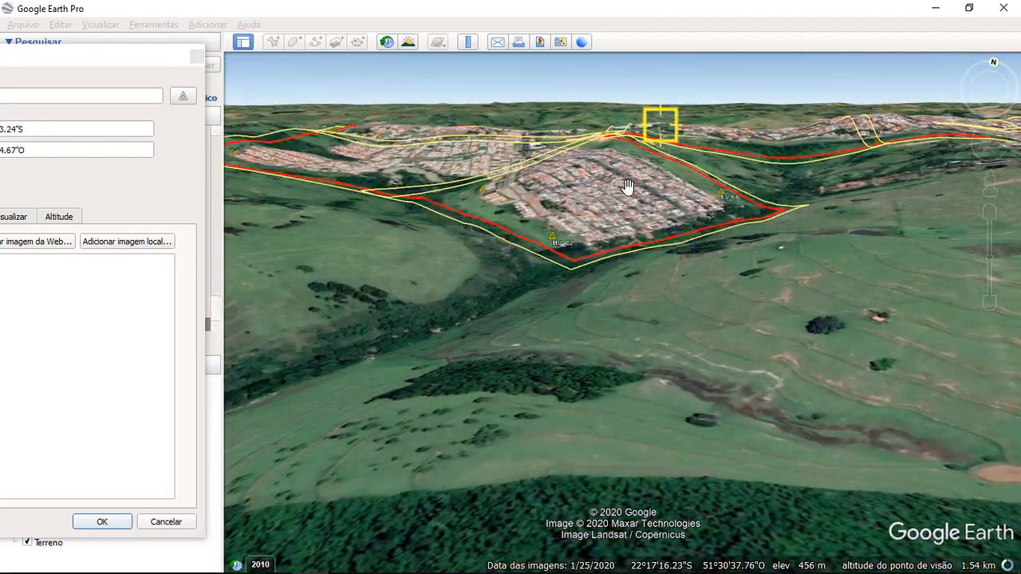
pyautogui.moveTo(627, 189); pyautogui.dragTo(611, 303)
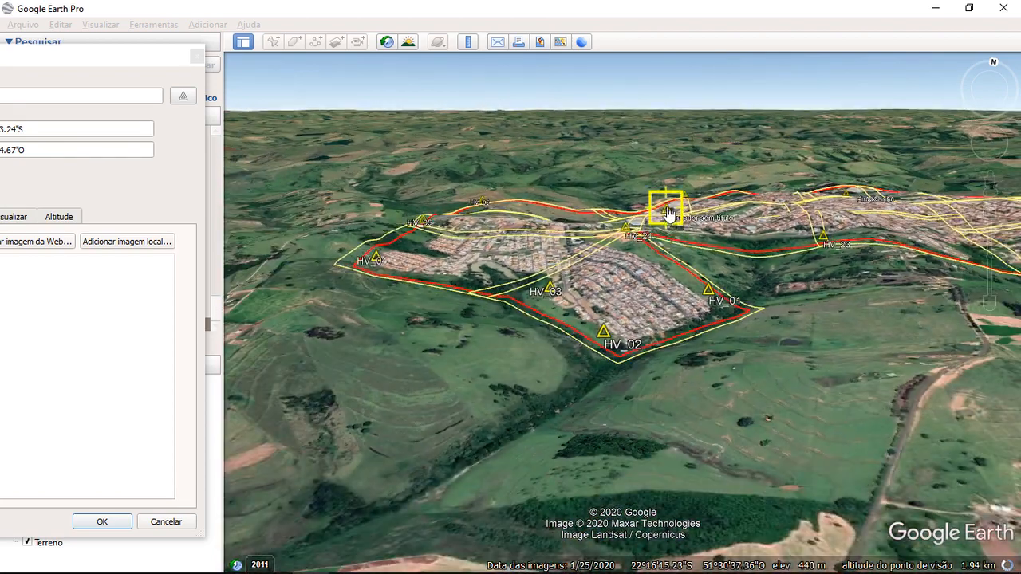
pyautogui.moveTo(669, 214); pyautogui.dragTo(629, 302)
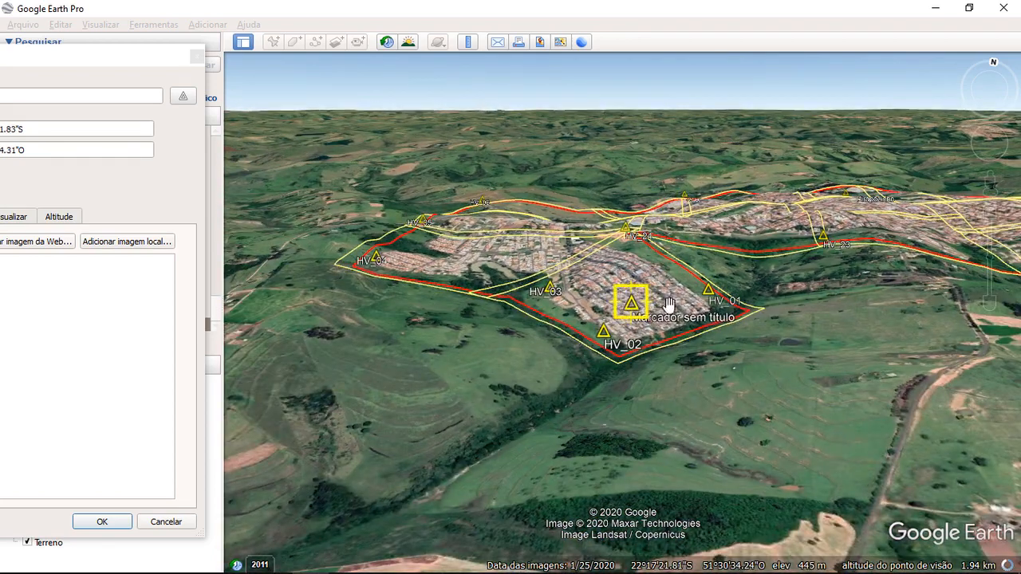
pyautogui.moveTo(785, 299); pyautogui.dragTo(774, 388)
pyautogui.moveTo(530, 447); pyautogui.dragTo(592, 377)
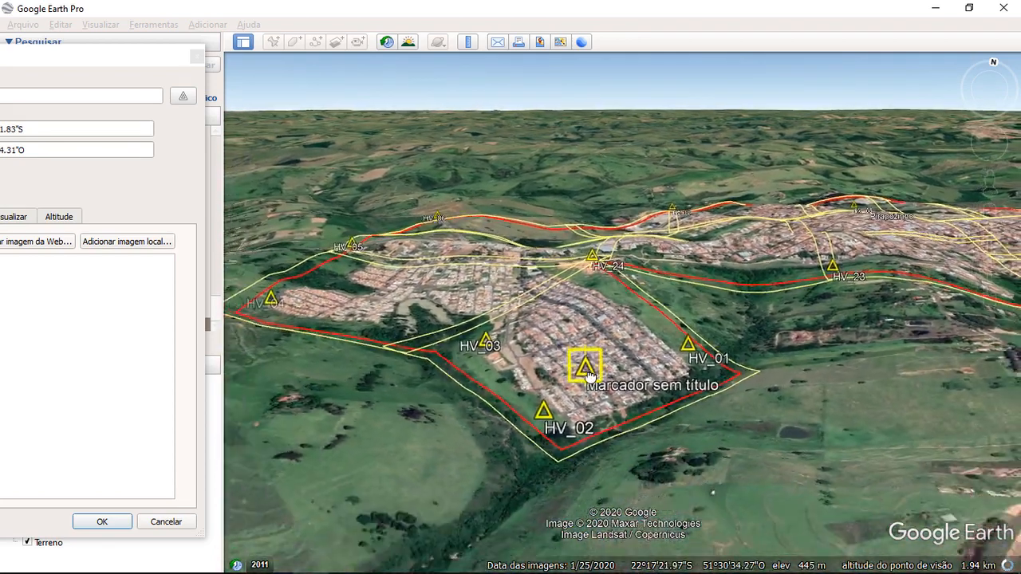
# - Inspect the housing block's slope up close and shift the new placemark among the houses toward HV_01
pyautogui.moveTo(692, 504); pyautogui.dragTo(617, 552)
pyautogui.scroll(4, 560, 361)
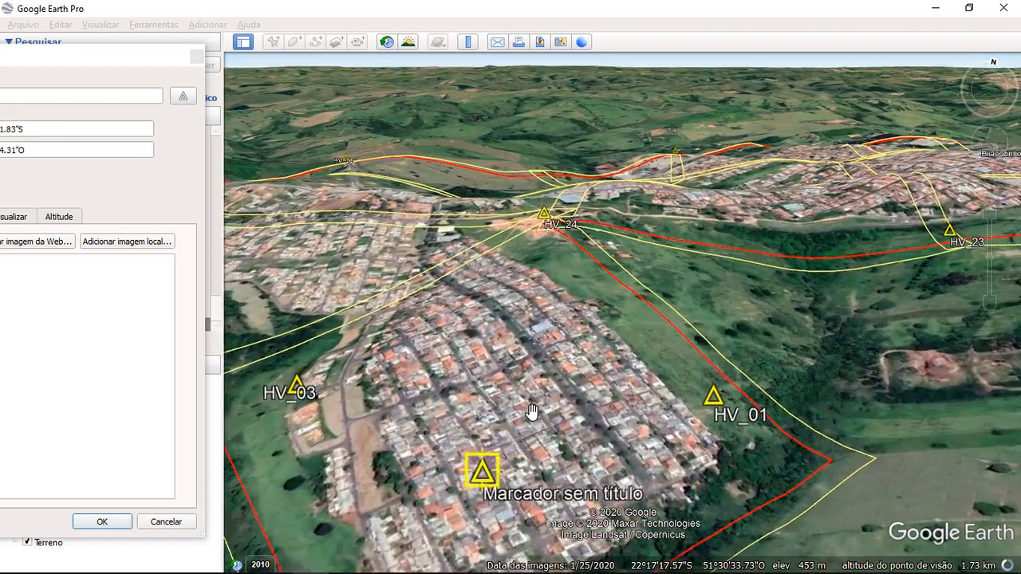
pyautogui.scroll(-1, 534, 391)
pyautogui.moveTo(532, 363); pyautogui.dragTo(575, 325, button='middle')
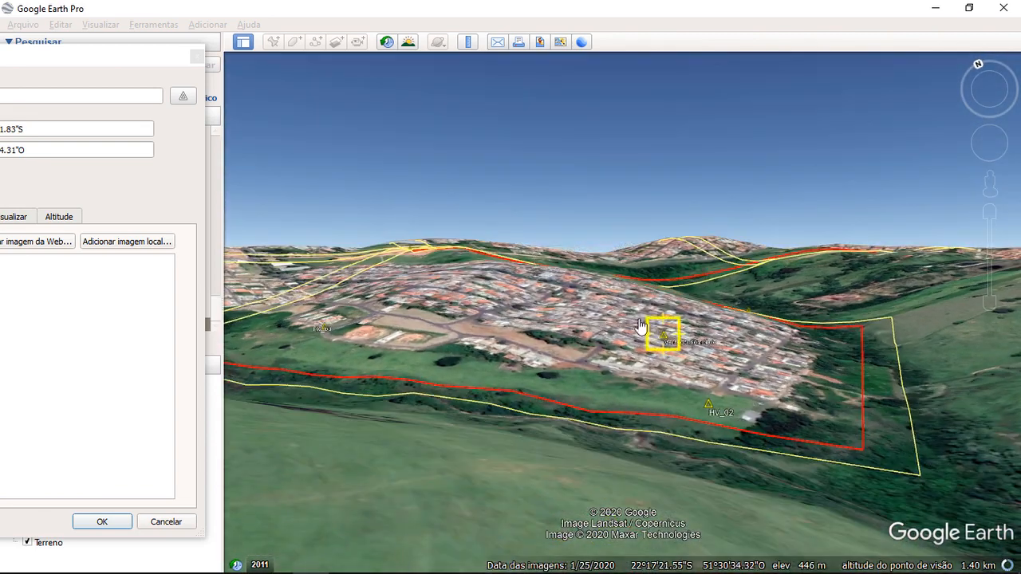
pyautogui.moveTo(661, 335)
pyautogui.mouseDown()
pyautogui.moveTo(515, 288)
pyautogui.moveTo(661, 332)
pyautogui.mouseUp()
pyautogui.moveTo(737, 331); pyautogui.dragTo(654, 318)
pyautogui.moveTo(587, 276); pyautogui.dragTo(586, 355, button='middle')
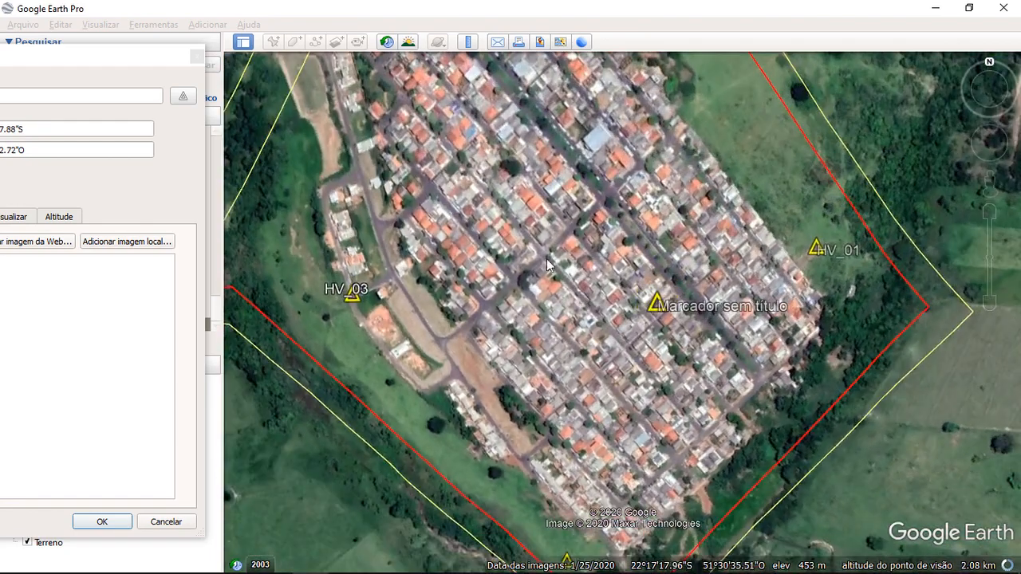
# - Move the new placemark uphill to the tree-lined avenue between HV_03 and HV_24, name it HV_25 and save it
pyautogui.moveTo(611, 264); pyautogui.dragTo(632, 359)
pyautogui.moveTo(554, 336); pyautogui.dragTo(522, 307)
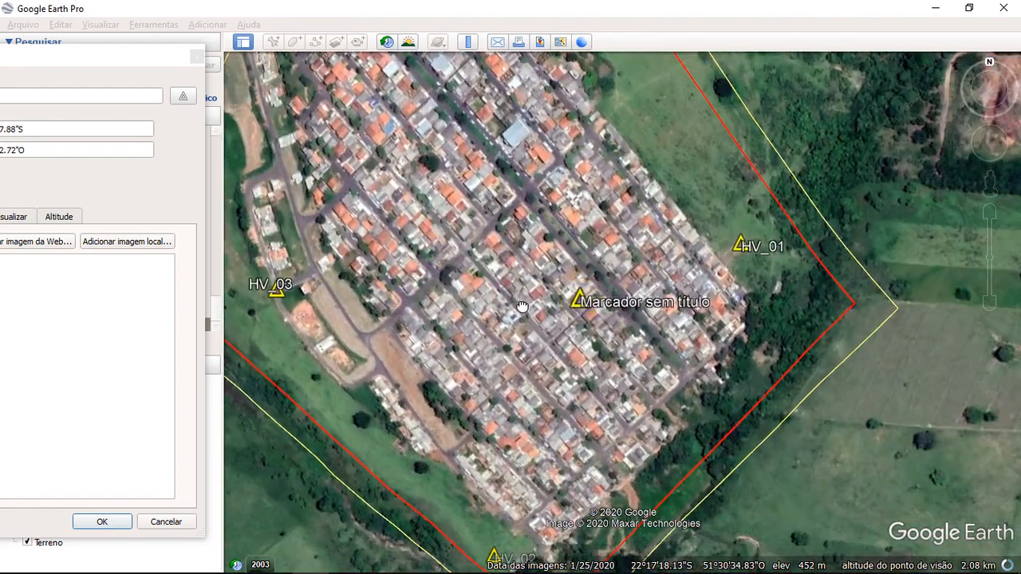
pyautogui.moveTo(423, 75); pyautogui.dragTo(504, 274, button='middle')
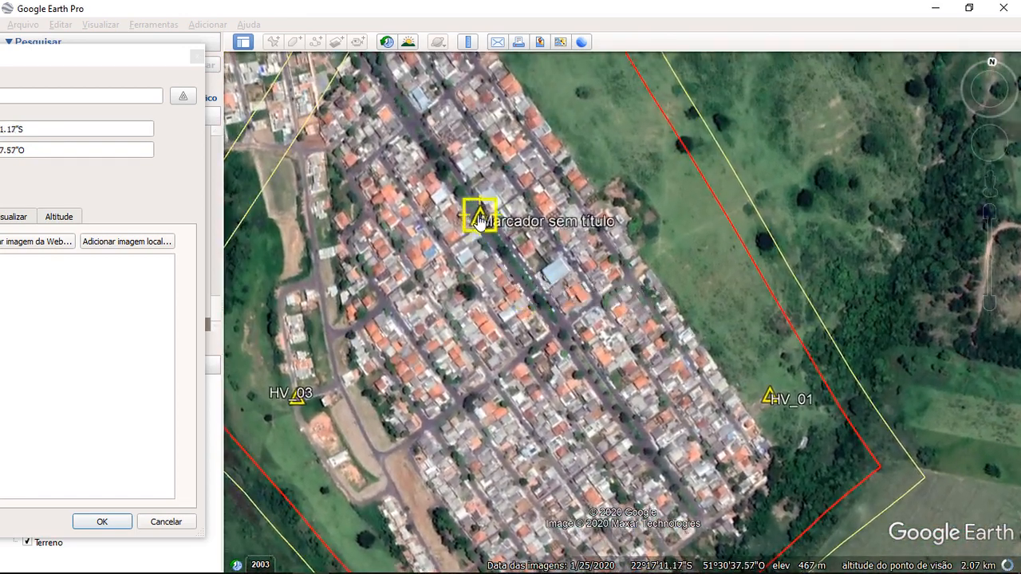
pyautogui.moveTo(132, 62); pyautogui.dragTo(297, 91)
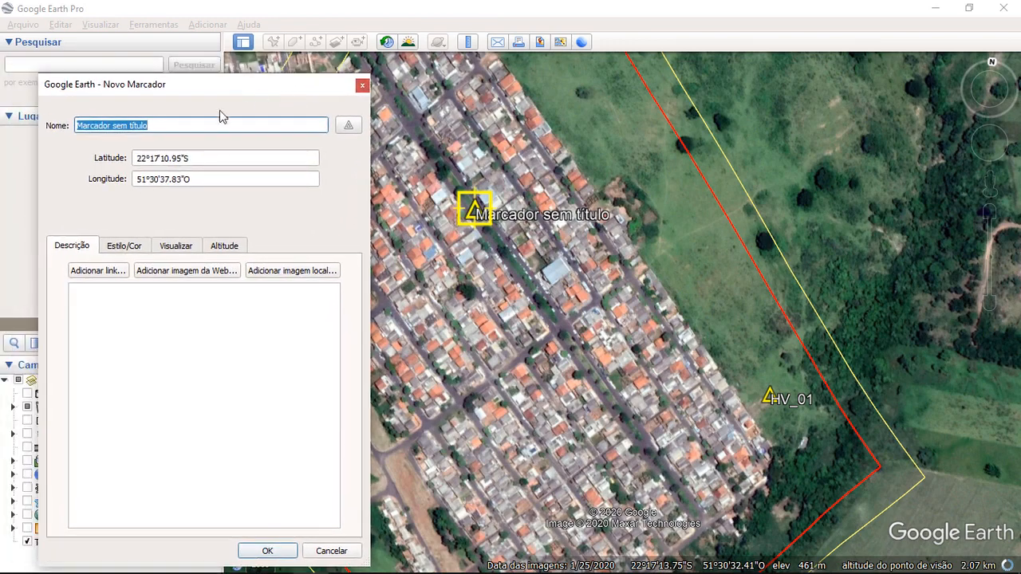
pyautogui.write('HV_25')
pyautogui.press('Return')
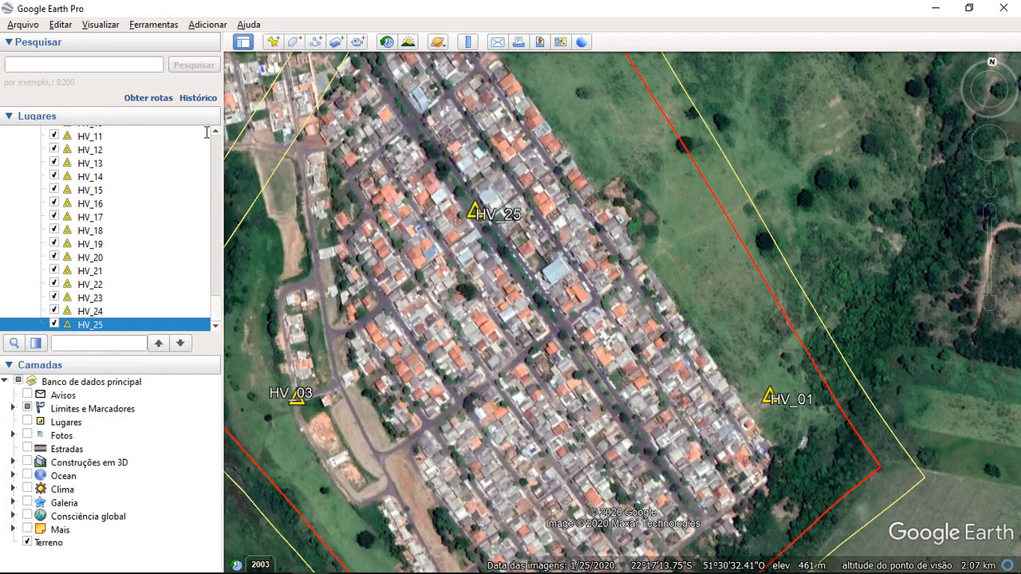
# - Place a triangle placemark named HV_26 on the residential street inside the flight overlap strip northwest of HV_25 and save it
pyautogui.scroll(-5, 793, 327)
pyautogui.moveTo(497, 186); pyautogui.dragTo(729, 279)
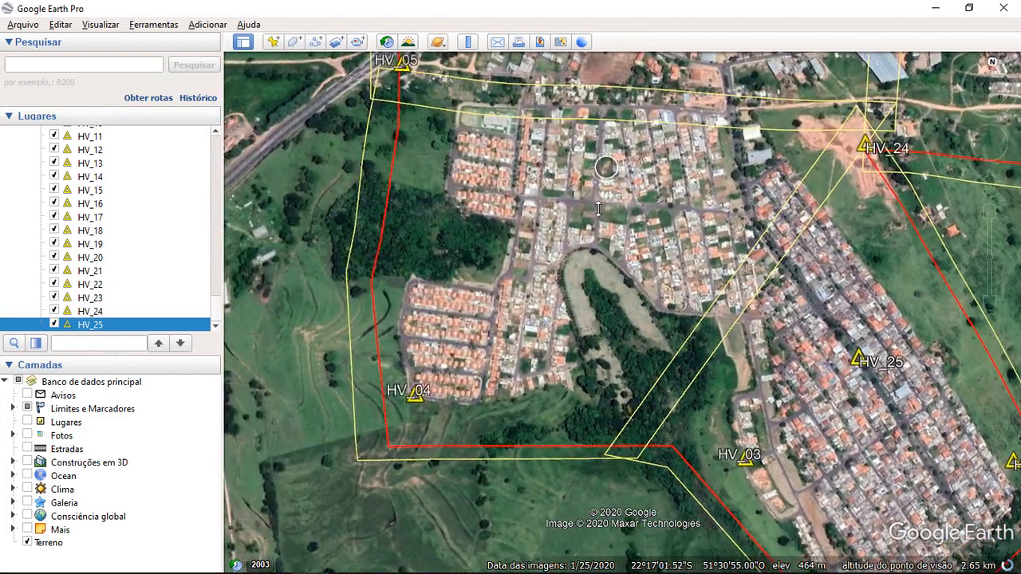
pyautogui.moveTo(729, 279)
pyautogui.mouseDown(button='middle')
pyautogui.moveTo(588, 490)
pyautogui.moveTo(733, 282)
pyautogui.mouseUp(button='middle')
pyautogui.moveTo(733, 282); pyautogui.dragTo(627, 454)
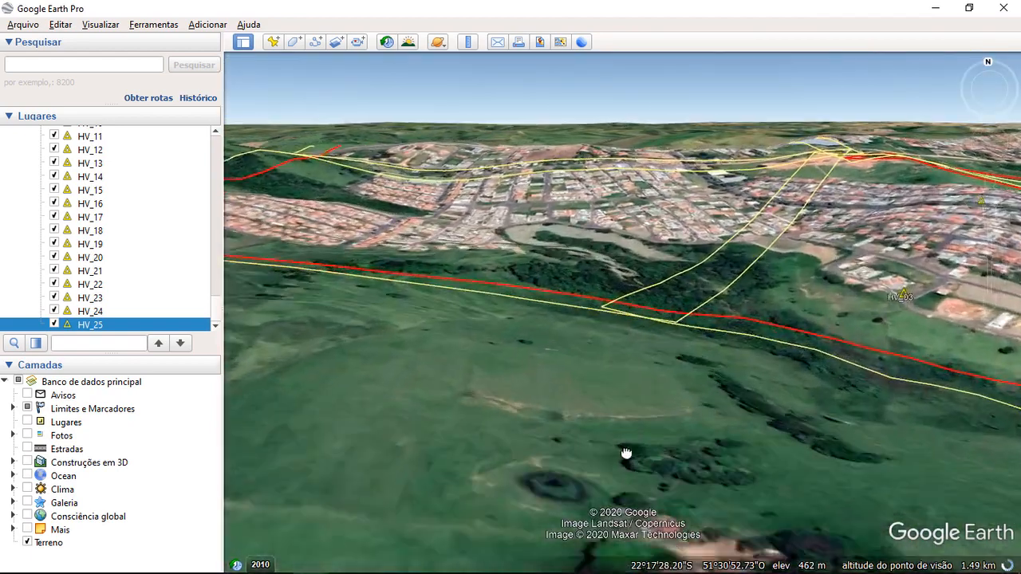
pyautogui.moveTo(702, 254); pyautogui.dragTo(642, 285)
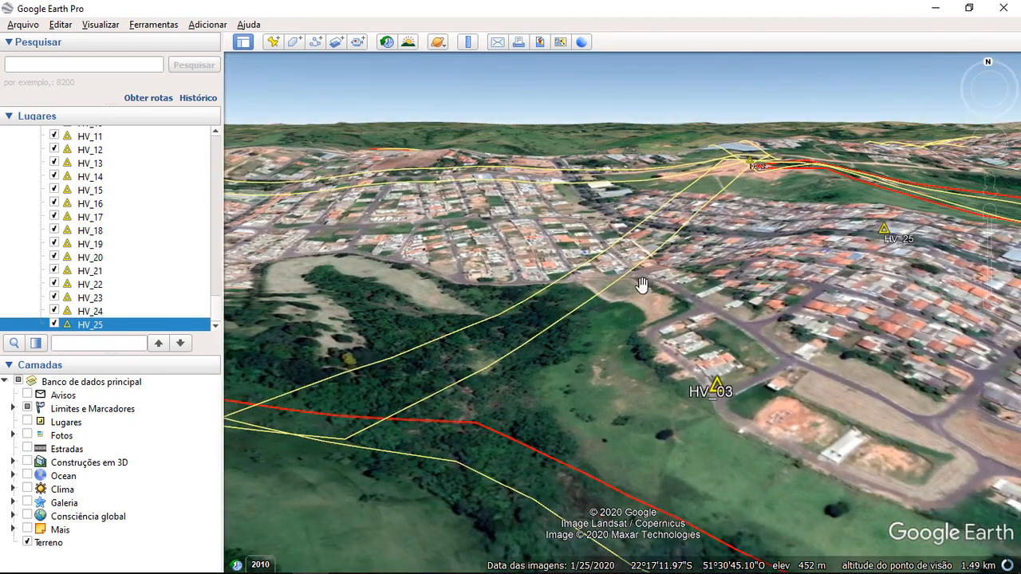
pyautogui.moveTo(516, 205); pyautogui.dragTo(576, 244)
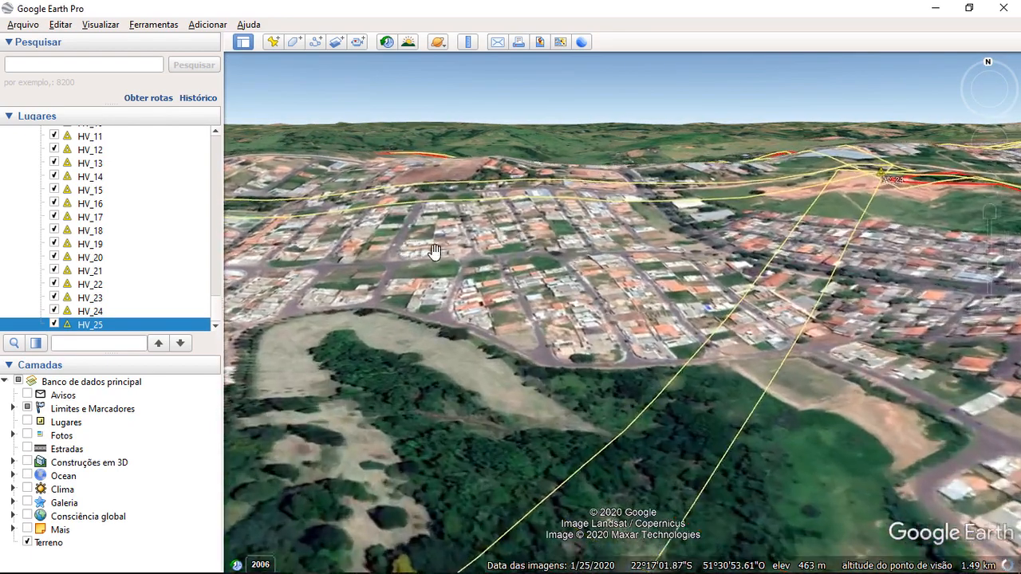
pyautogui.moveTo(770, 258); pyautogui.dragTo(811, 259, button='middle')
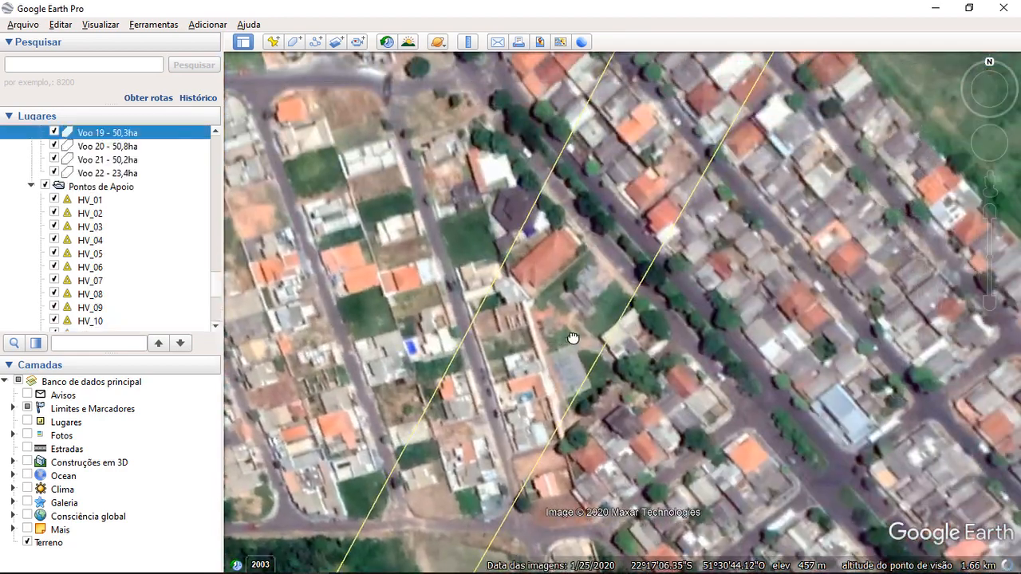
pyautogui.click(272, 41)
pyautogui.write('HV_')
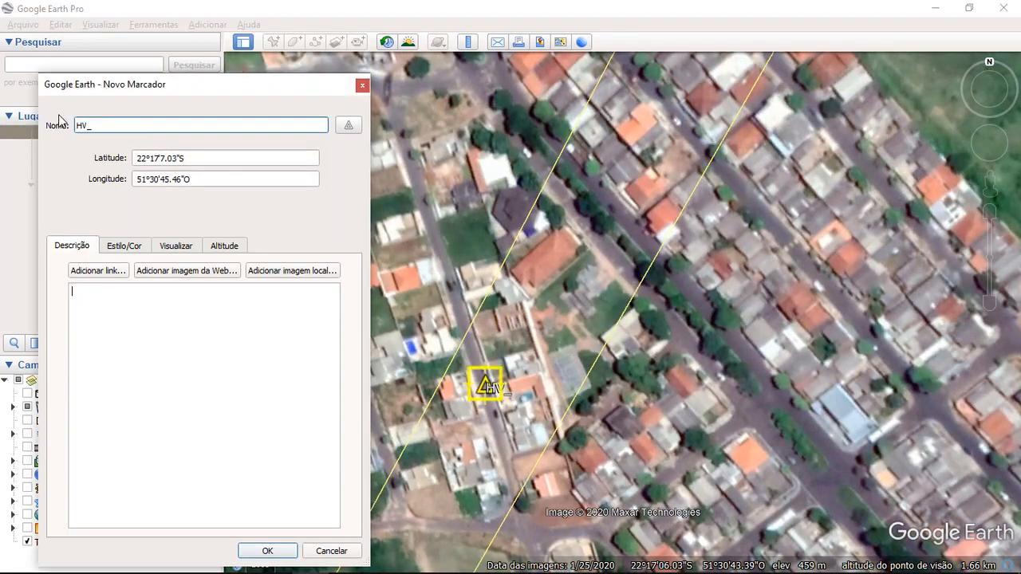
pyautogui.moveTo(201, 91); pyautogui.dragTo(323, 86)
pyautogui.write('26')
pyautogui.press('Return')
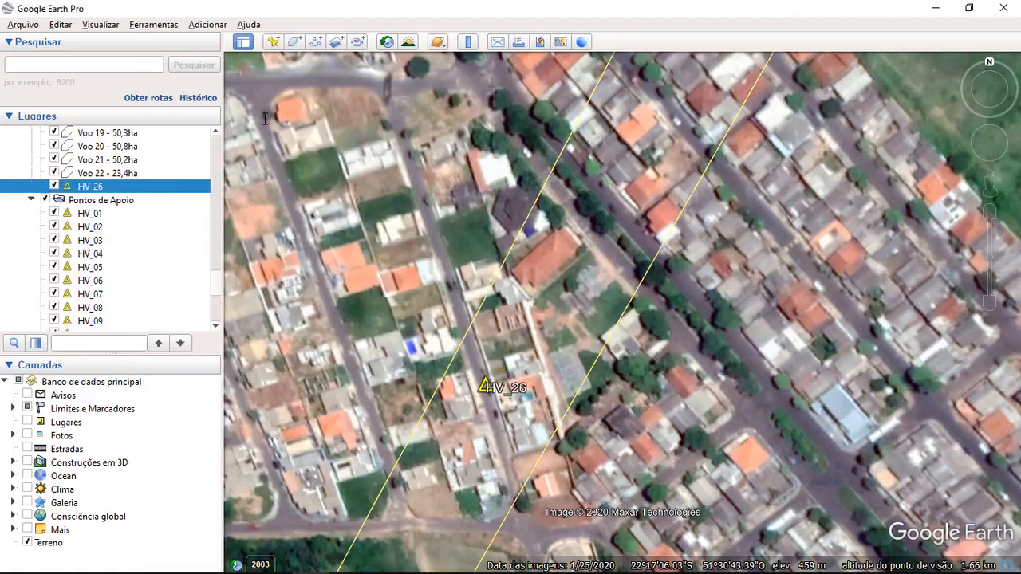
# - Add placemark HV_27 in the housing grid west of HV_26, north of the rounded clearing, and save it
pyautogui.scroll(-8, 567, 263)
pyautogui.moveTo(560, 290); pyautogui.dragTo(759, 349)
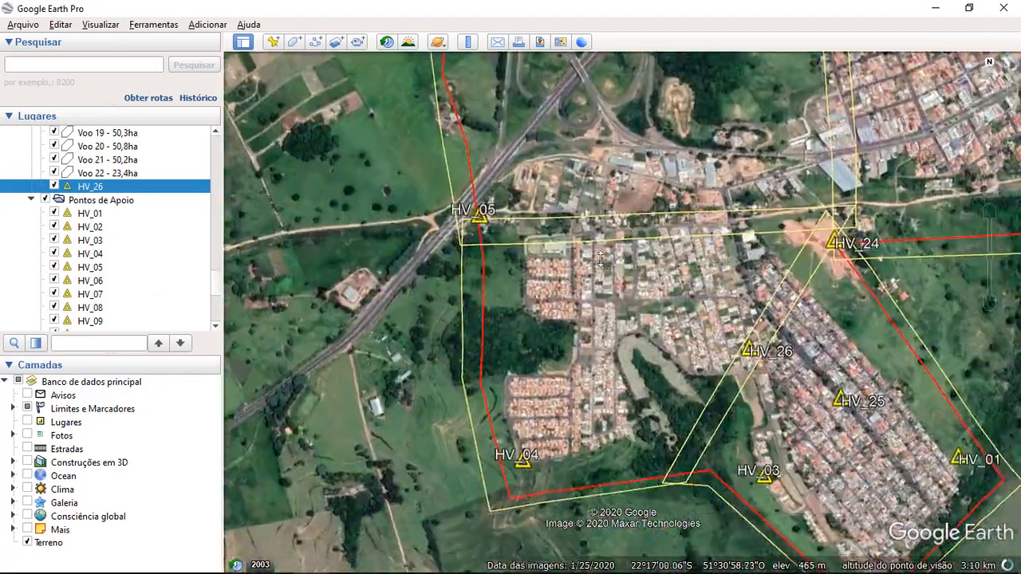
pyautogui.moveTo(618, 328); pyautogui.dragTo(605, 409, button='middle')
pyautogui.moveTo(479, 293); pyautogui.dragTo(517, 433, button='middle')
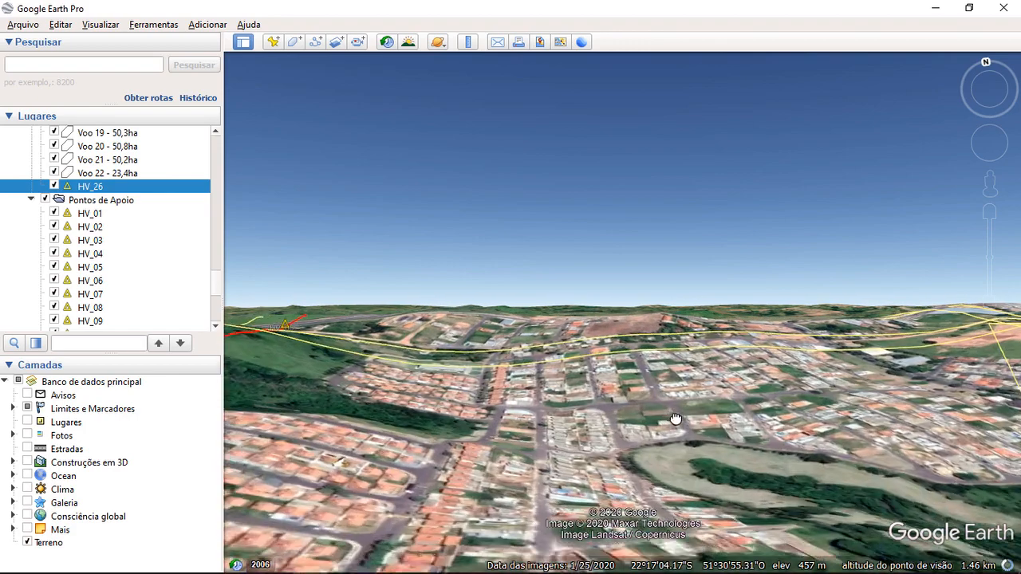
pyautogui.hotkey('ctrl', 'shift', 'p')
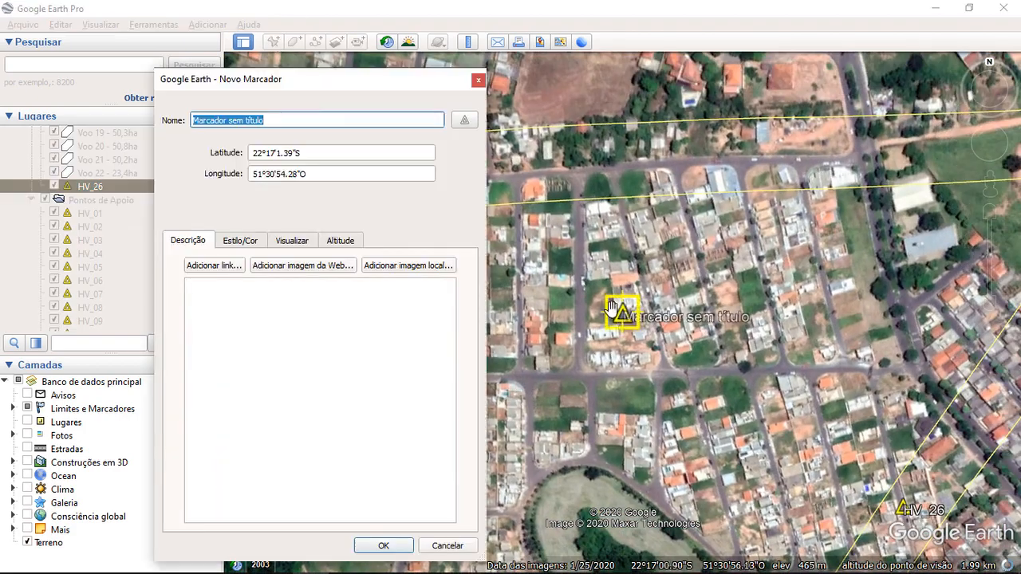
pyautogui.write('HV_27')
pyautogui.press('Return')
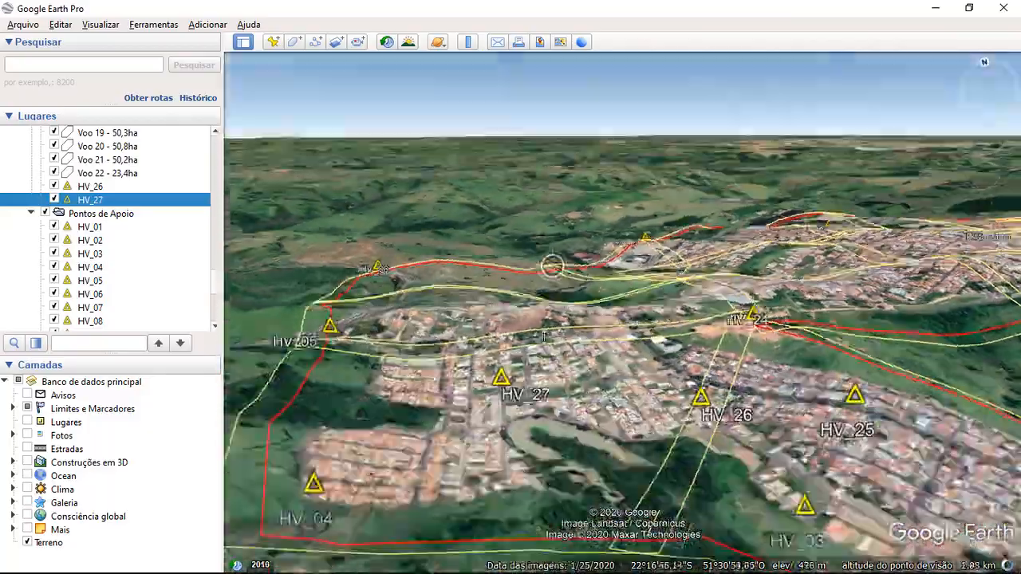
# - Examine the tilted relief around HV_24 to HV_27 and toward HV_05 to judge the spacing of the interior points
pyautogui.moveTo(544, 336); pyautogui.dragTo(565, 354, button='middle')
pyautogui.scroll(-8, 567, 354)
pyautogui.scroll(10, 585, 343)
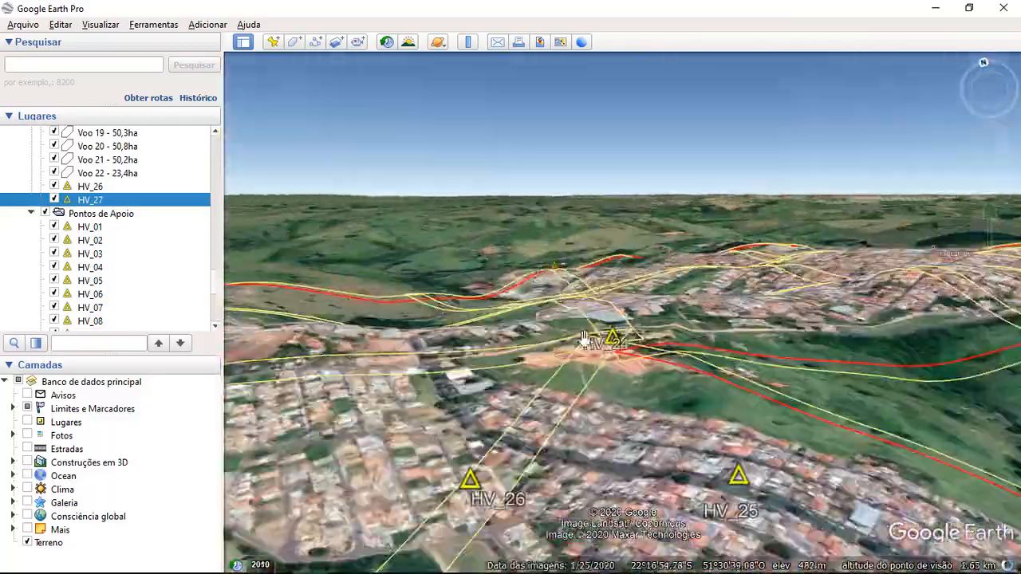
pyautogui.scroll(-5, 586, 343)
pyautogui.scroll(5, 461, 391)
pyautogui.moveTo(460, 390); pyautogui.dragTo(543, 364, button='middle')
pyautogui.click(718, 367)
pyautogui.press('r')
pyautogui.moveTo(461, 328); pyautogui.dragTo(440, 258, button='middle')
pyautogui.scroll(3, 440, 258)
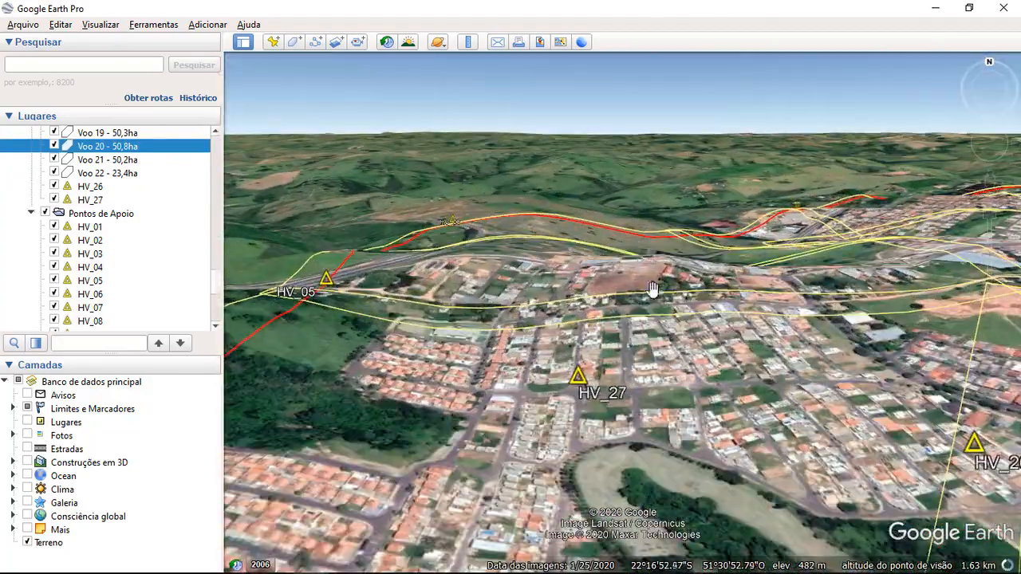
# - Reopen placemark HV_27, shift it southwest to the houses west of the rounded clearing and save it
pyautogui.scroll(-2, 572, 321)
pyautogui.scroll(2, 575, 355)
pyautogui.doubleClick(576, 356)
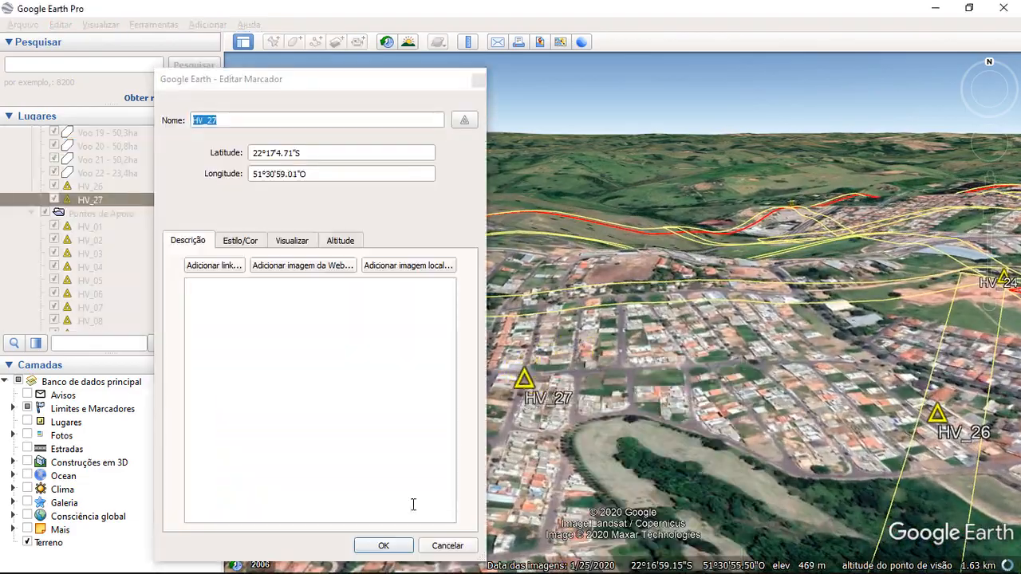
pyautogui.click(383, 546)
# - Place a placemark named HV_28 on the road beside the bare lot north of the HV_27 housing grid and save it
pyautogui.moveTo(583, 358); pyautogui.dragTo(485, 540)
pyautogui.scroll(3, 558, 279)
pyautogui.click(274, 42)
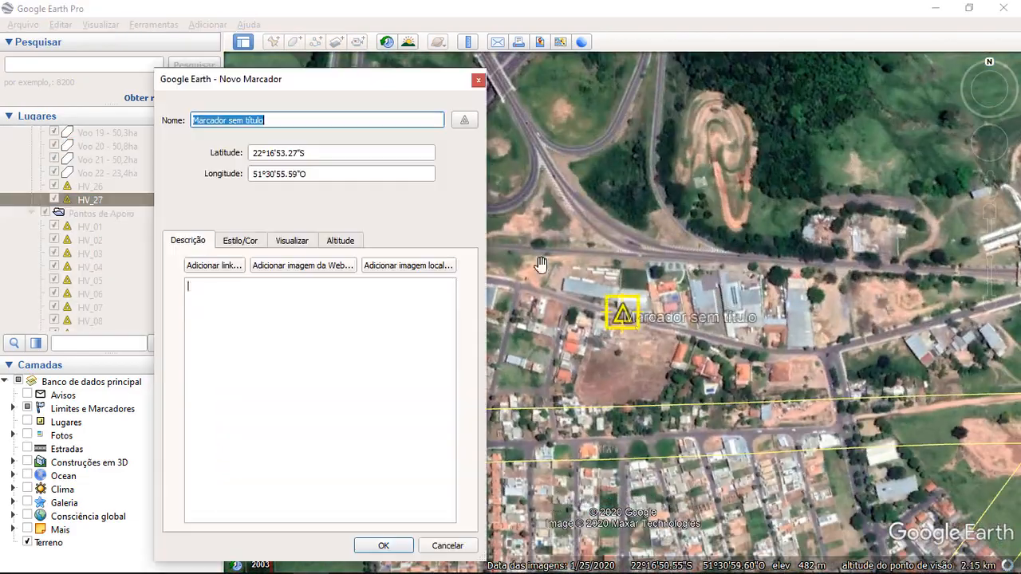
pyautogui.moveTo(622, 315); pyautogui.dragTo(643, 335)
pyautogui.write('HV_28')
pyautogui.press('Return')
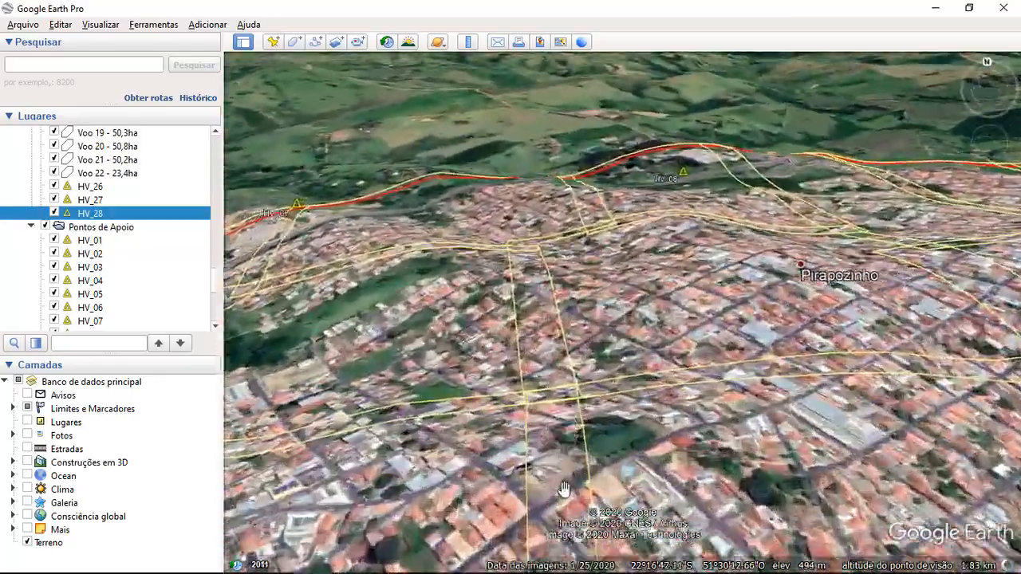
# - Place a placemark named HV_29 at the street junction within the overlap strip on the city's southern side and save it
pyautogui.press('r')
pyautogui.moveTo(564, 489); pyautogui.dragTo(559, 195)
pyautogui.scroll(3, 559, 196)
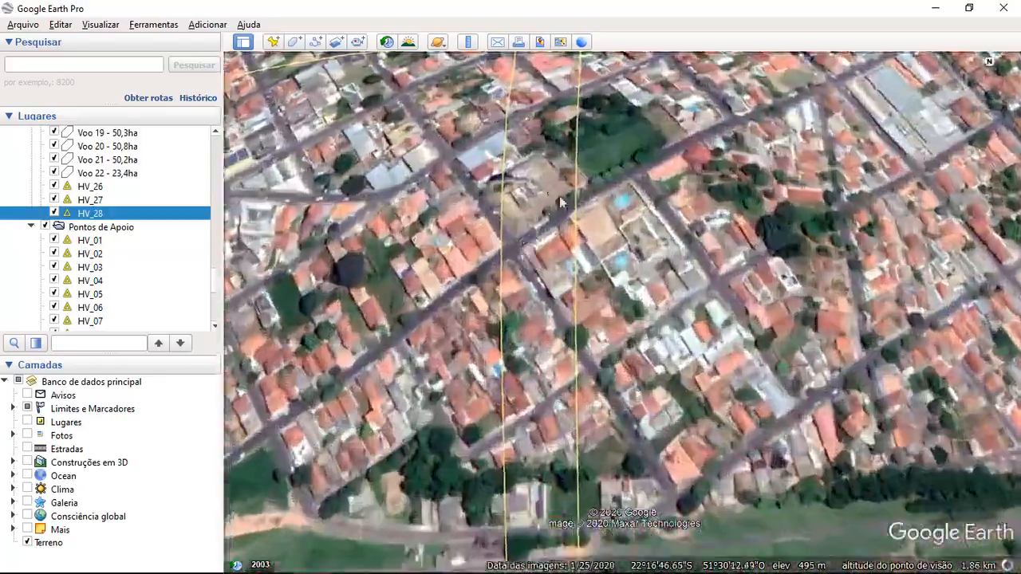
pyautogui.click(274, 42)
pyautogui.moveTo(622, 316); pyautogui.dragTo(520, 250)
pyautogui.write('HV_29')
pyautogui.press('Return')
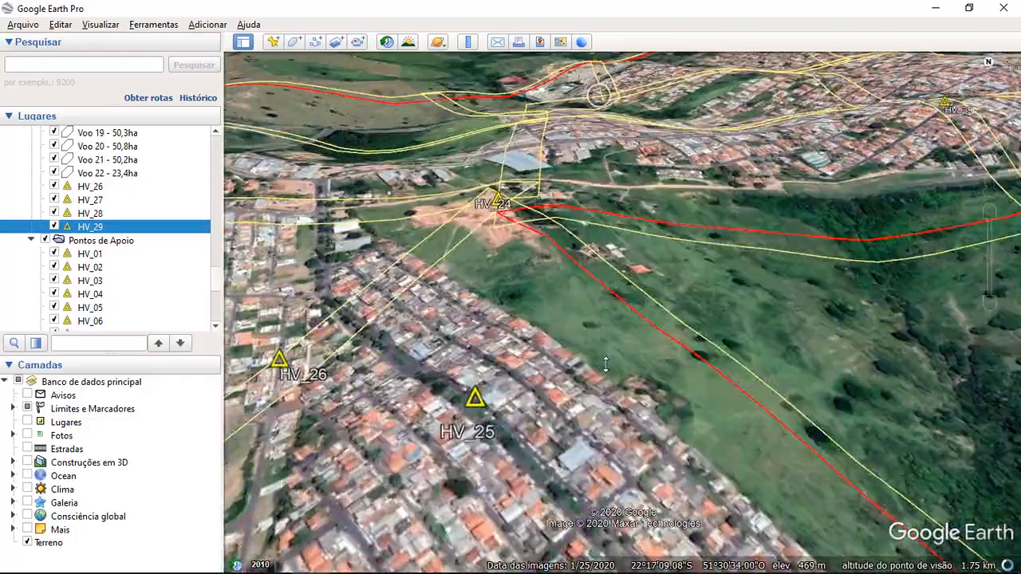
# - Place a placemark named HV_30 at the southern edge of the wooded valley, beside the large sheds, and save it
pyautogui.moveTo(606, 364); pyautogui.dragTo(582, 359, button='middle')
pyautogui.moveTo(550, 150); pyautogui.dragTo(527, 430)
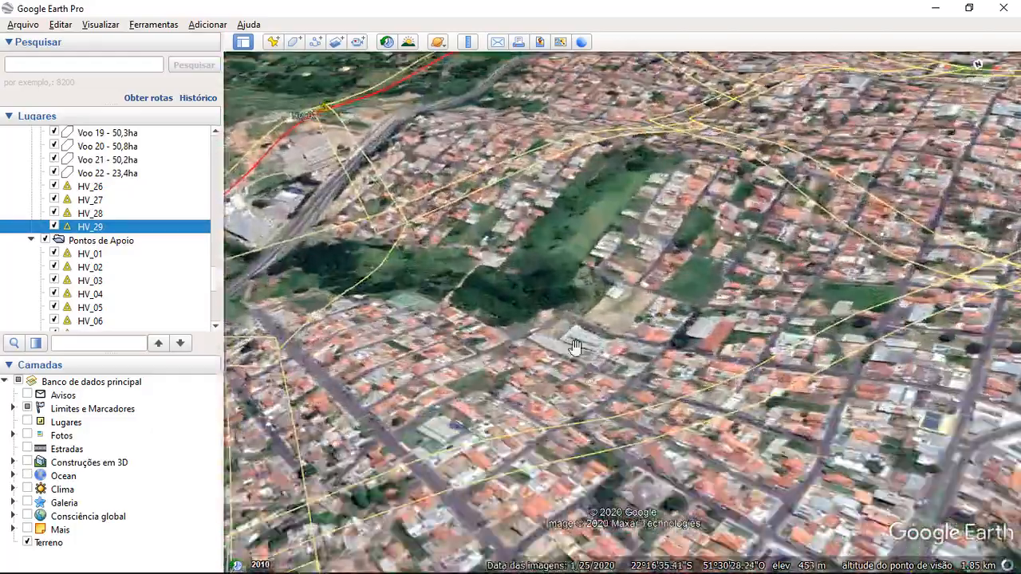
pyautogui.click(542, 240)
pyautogui.press('r')
pyautogui.click(274, 42)
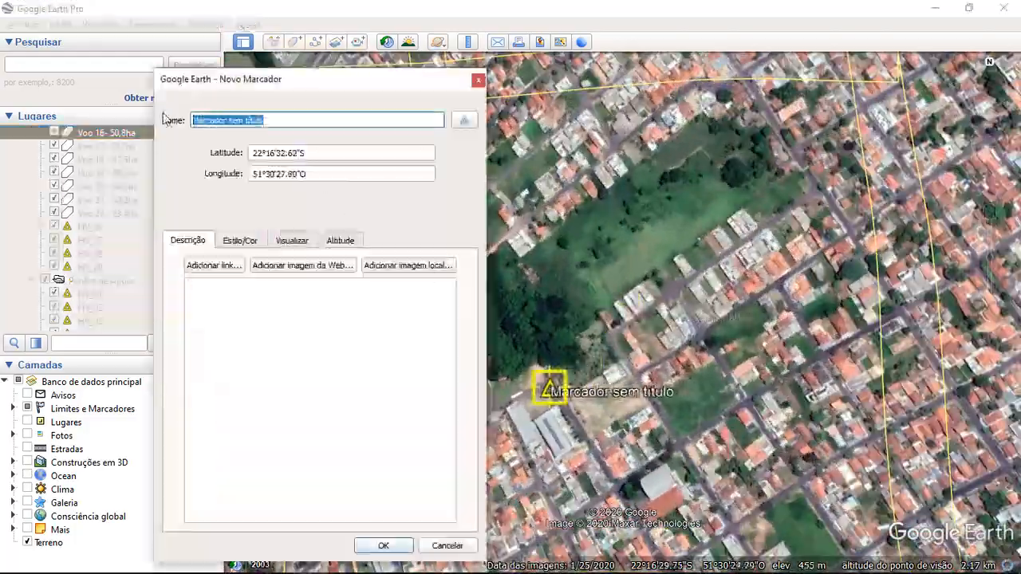
pyautogui.write('HV_30')
pyautogui.press('Return')
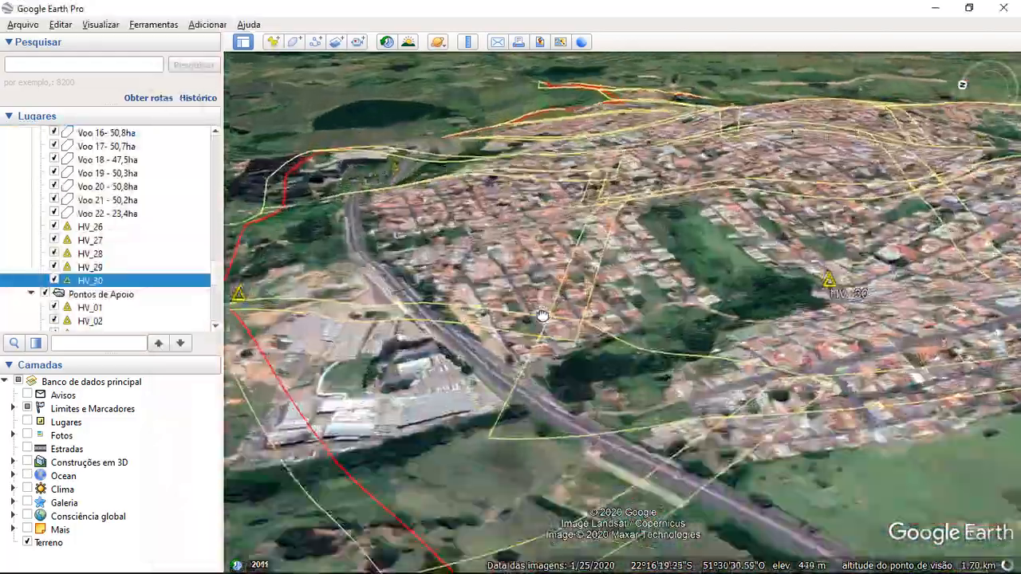
# - Add another placemark named HV_30 on the street just northwest of the Pirapozinho city label and save it
pyautogui.moveTo(670, 159); pyautogui.dragTo(611, 359)
pyautogui.click(410, 330)
pyautogui.press('r')
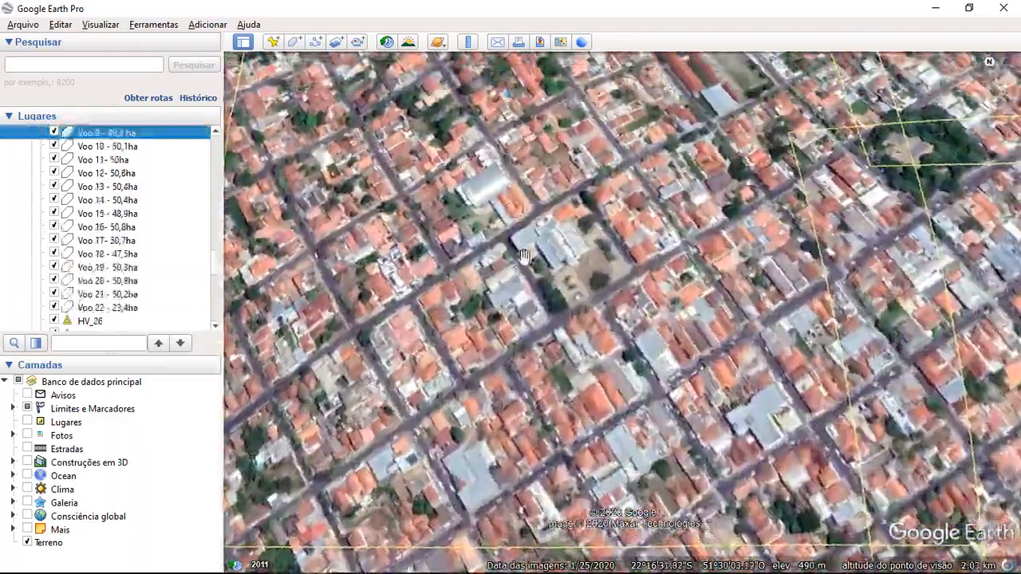
pyautogui.moveTo(524, 256); pyautogui.dragTo(565, 394, button='middle')
pyautogui.click(274, 43)
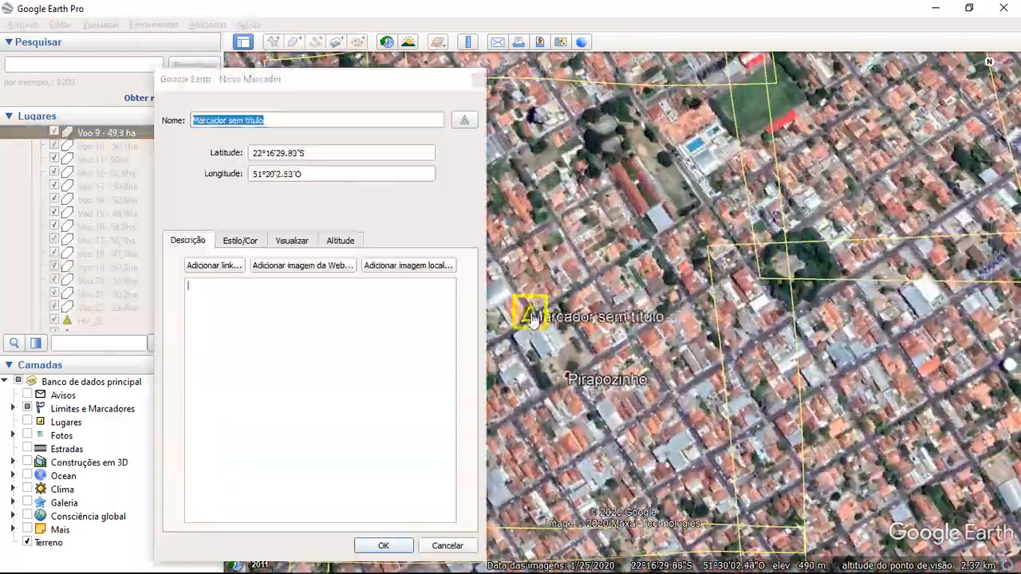
pyautogui.write('HV_30')
pyautogui.press('Return')
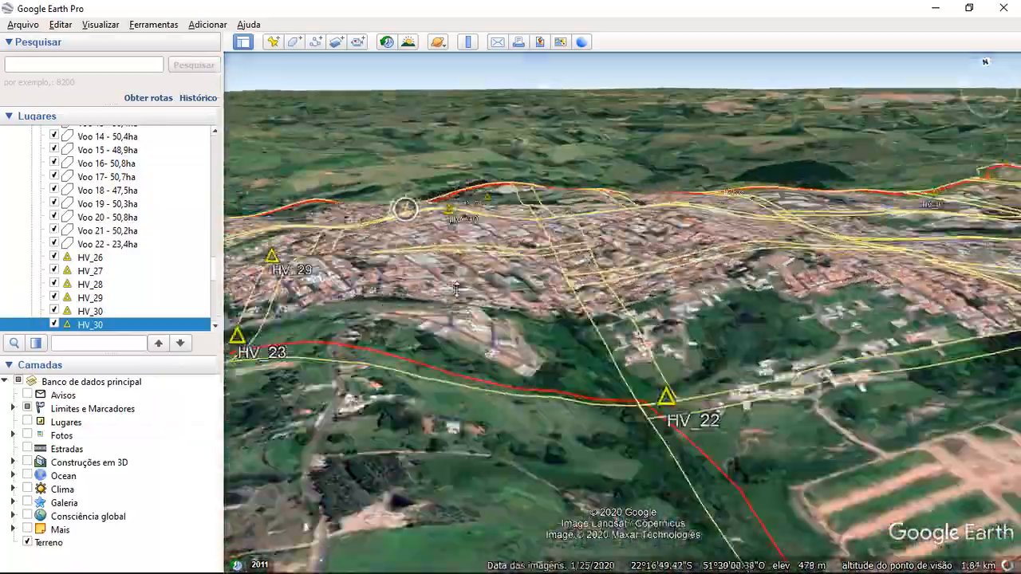
# - Place a placemark named HV_31 on the street at the cemetery's southwestern edge and save it
pyautogui.moveTo(456, 289); pyautogui.dragTo(510, 319, button='middle')
pyautogui.click(511, 319)
pyautogui.press('r')
pyautogui.moveTo(575, 359); pyautogui.dragTo(590, 417, button='middle')
pyautogui.click(274, 43)
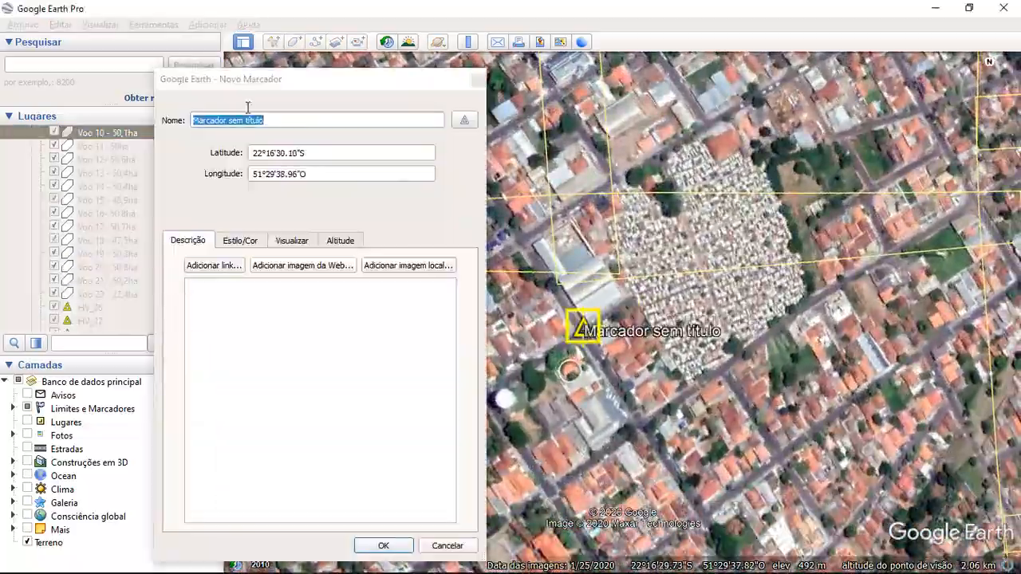
pyautogui.write('HV_31')
pyautogui.press('Return')
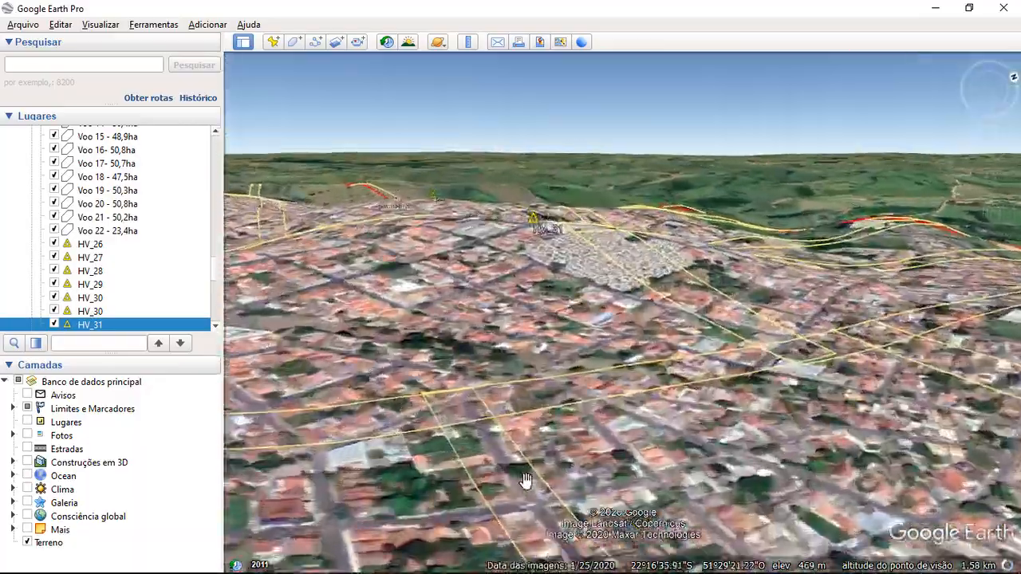
# - Place a placemark named HV_32 on the street where the overlap strips cross southeast of HV_31 and save it
pyautogui.click(526, 481)
pyautogui.press('r')
pyautogui.moveTo(756, 468); pyautogui.dragTo(663, 422)
pyautogui.click(274, 42)
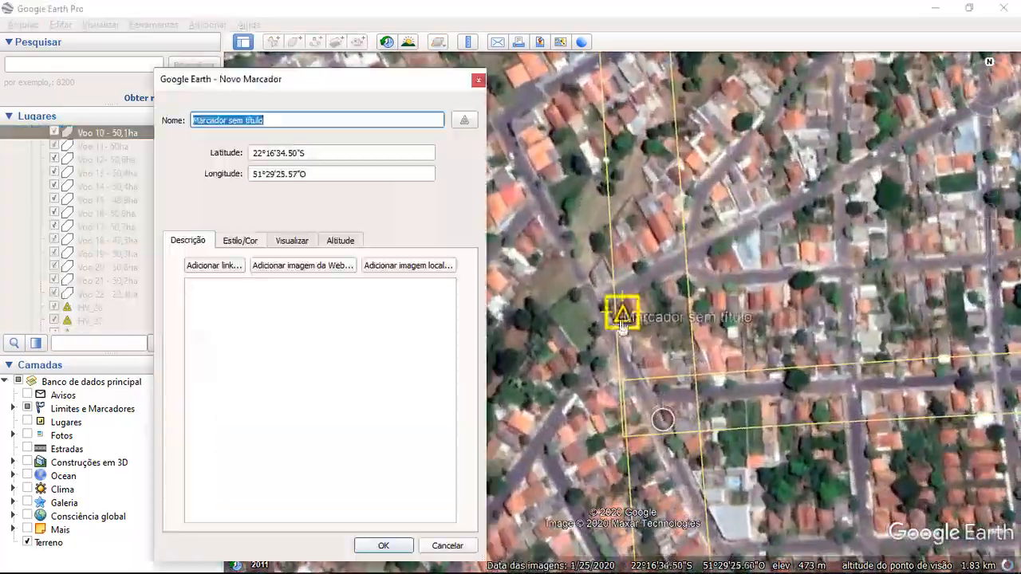
pyautogui.moveTo(622, 311); pyautogui.dragTo(643, 398)
pyautogui.write('HV_32')
pyautogui.press('Return')
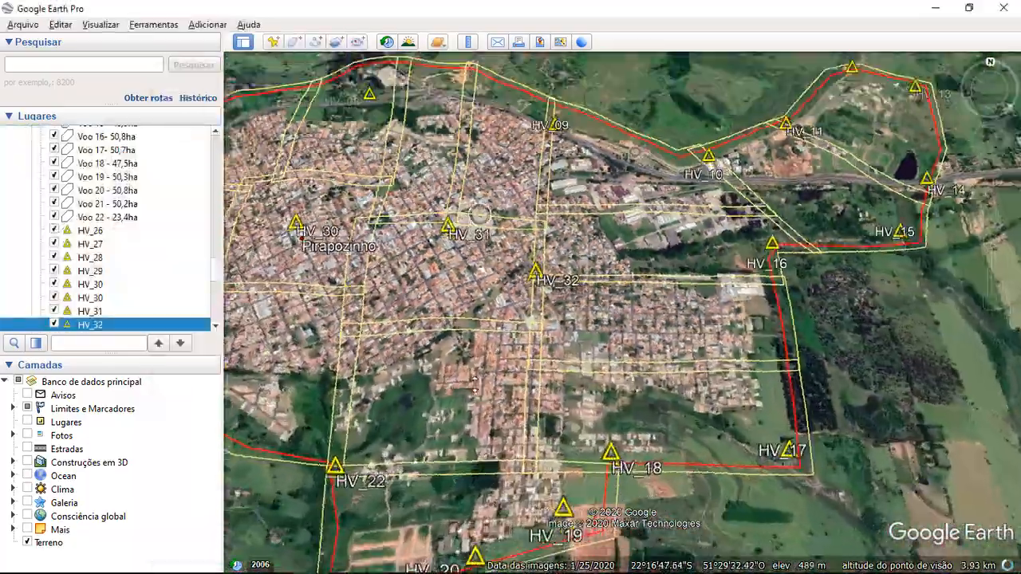
# - Place a placemark named HV_33 on the main street of the eastern housing district between HV_32 and HV_17 and save it
pyautogui.scroll(10, 719, 277)
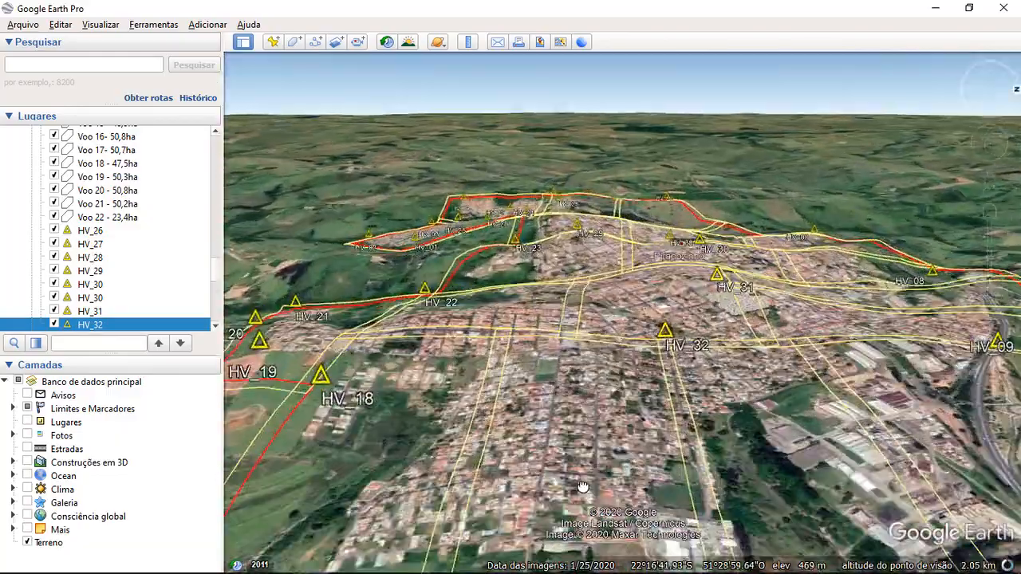
pyautogui.press('r')
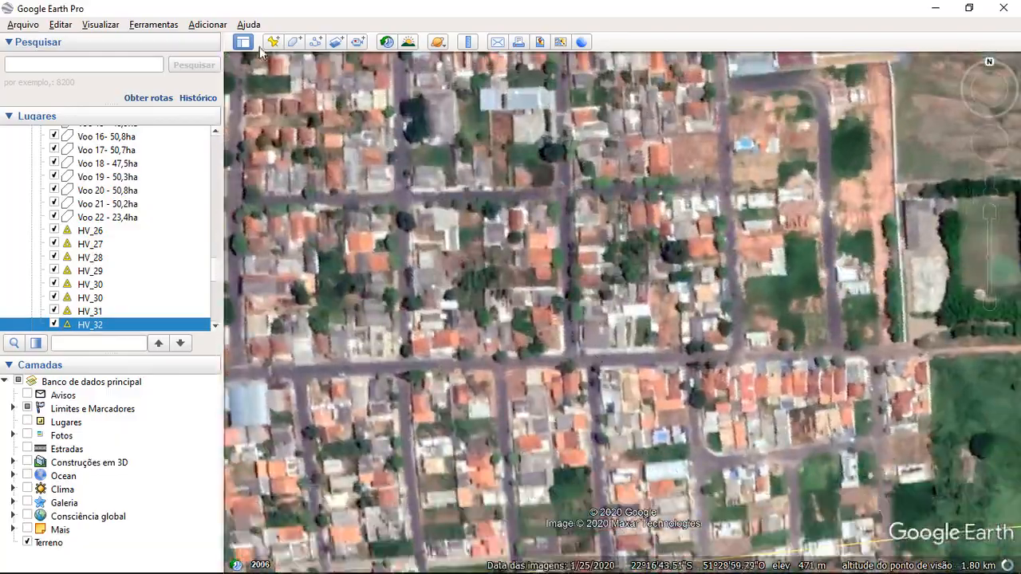
pyautogui.click(273, 42)
pyautogui.moveTo(599, 326); pyautogui.dragTo(558, 355)
pyautogui.write('HV_33')
pyautogui.press('Return')
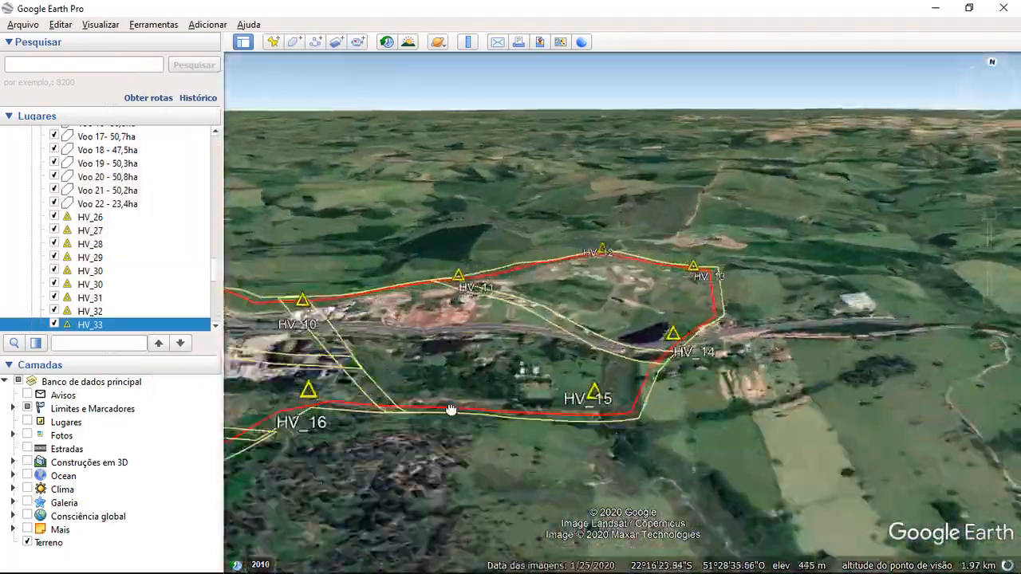
# - Add placemark HV_34 in the subdivision near the electrical substation, between HV_11 and HV_14, and save it
pyautogui.moveTo(451, 409); pyautogui.dragTo(433, 342, button='middle')
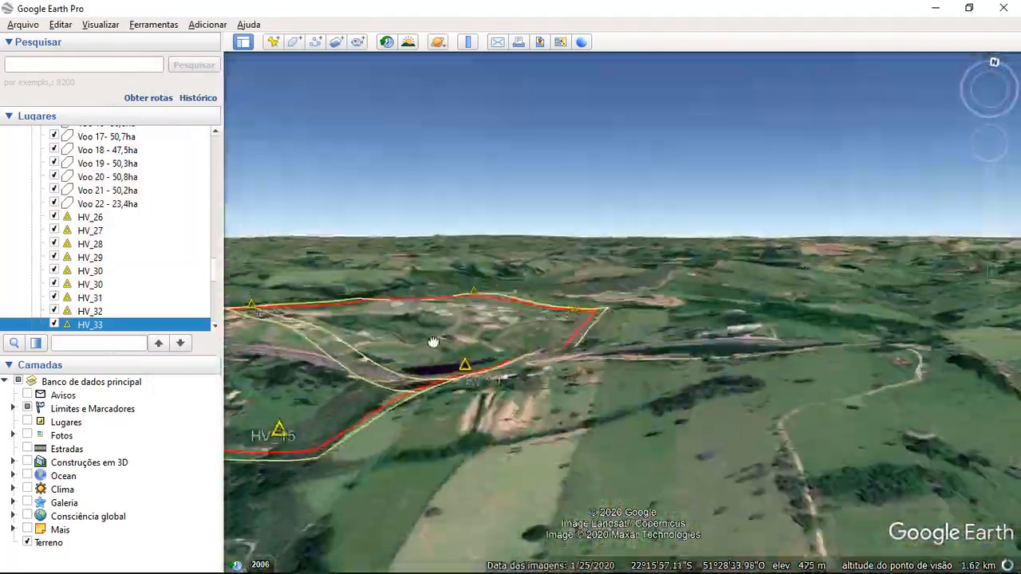
pyautogui.moveTo(433, 342); pyautogui.dragTo(593, 459)
pyautogui.press('r')
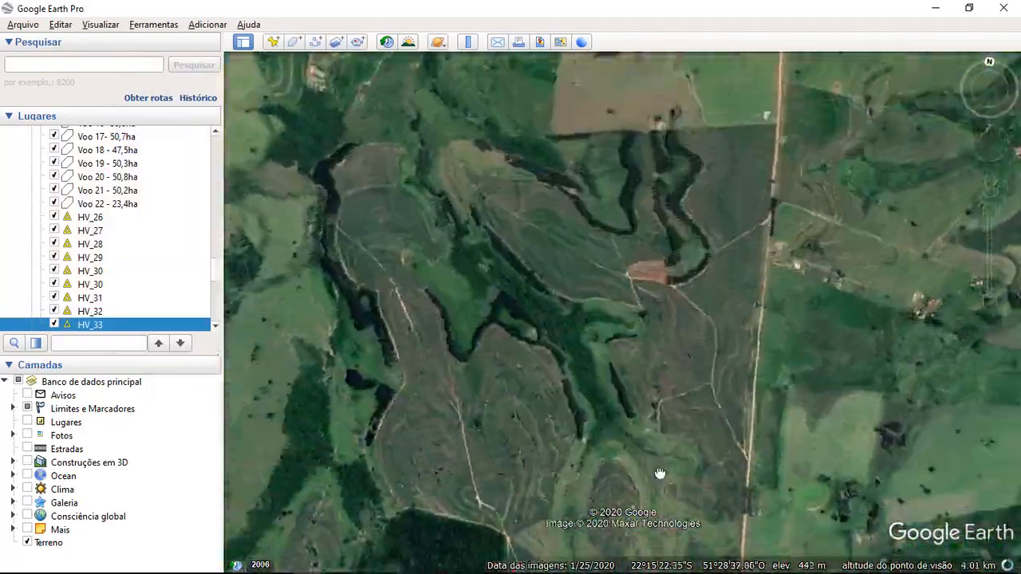
pyautogui.scroll(5, 582, 420)
pyautogui.moveTo(661, 474)
pyautogui.mouseDown()
pyautogui.moveTo(582, 420)
pyautogui.moveTo(611, 319)
pyautogui.mouseUp()
pyautogui.moveTo(584, 187)
pyautogui.mouseDown(button='middle')
pyautogui.moveTo(611, 470)
pyautogui.moveTo(479, 467)
pyautogui.moveTo(431, 320)
pyautogui.moveTo(369, 281)
pyautogui.mouseUp(button='middle')
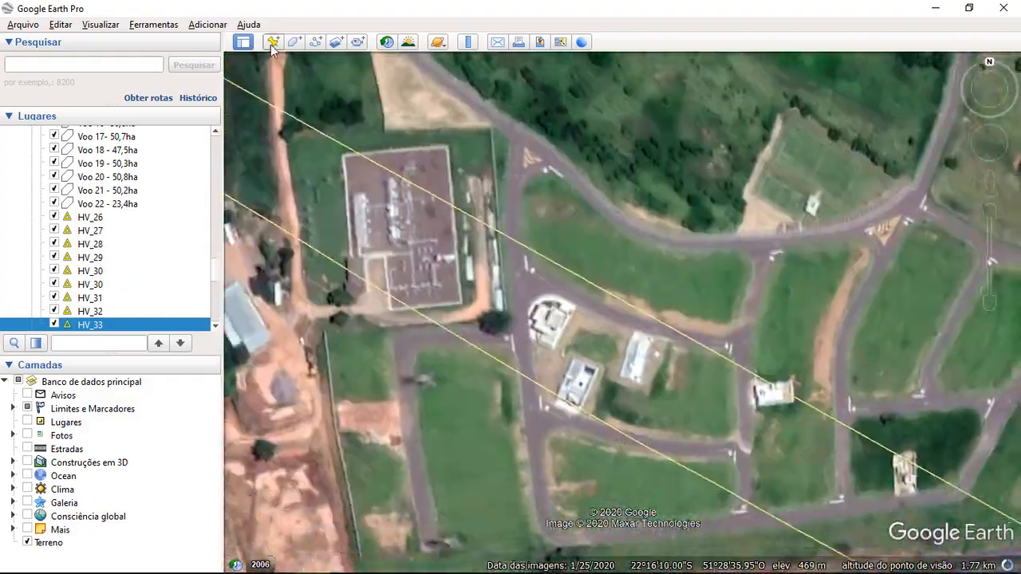
pyautogui.click(272, 42)
pyautogui.write('HV_34')
pyautogui.press('Return')
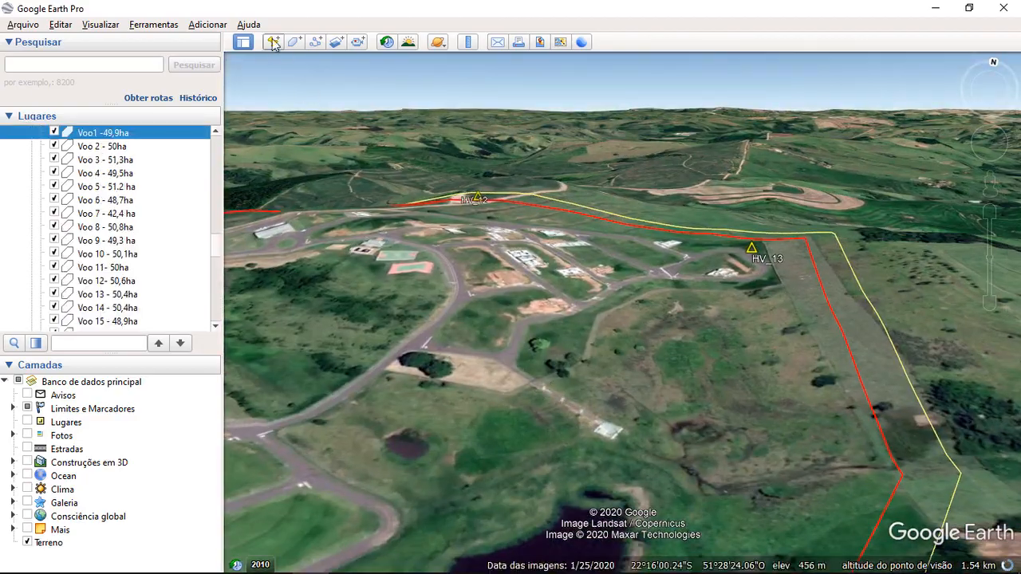
# - Place a placemark named HV_35 in the subdivision between HV_13 and HV_14, northeast of HV_34, and save it
pyautogui.hotkey('ctrl', 'shift', 'p')
pyautogui.write('HV_35')
pyautogui.press('Return')
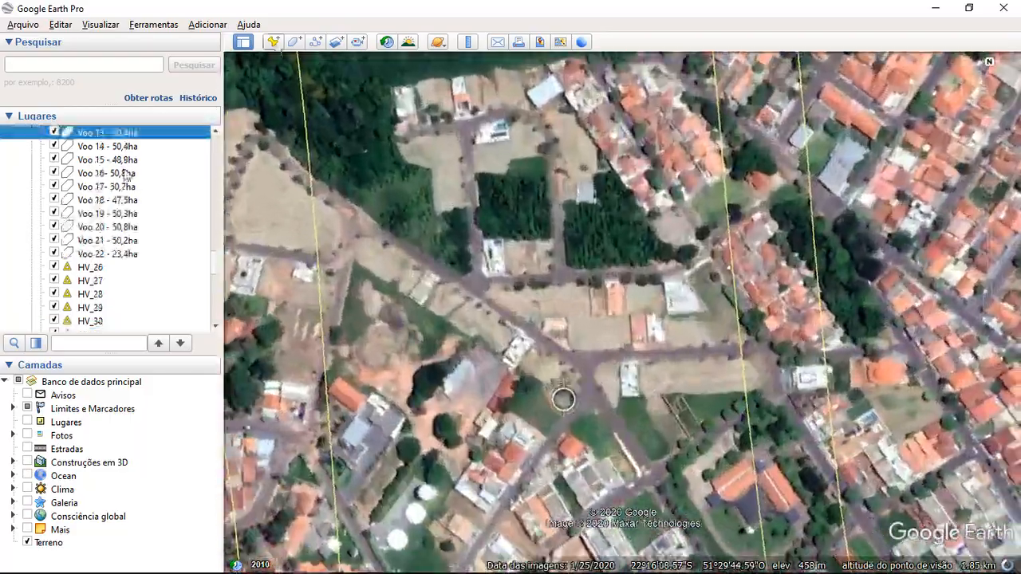
# - Place a placemark named HV_36 in the northern district between HV_08 and HV_09, north of HV_31, and save it
pyautogui.hotkey('ctrl', 'shift', 'p')
pyautogui.write('HV_36')
pyautogui.press('Return')
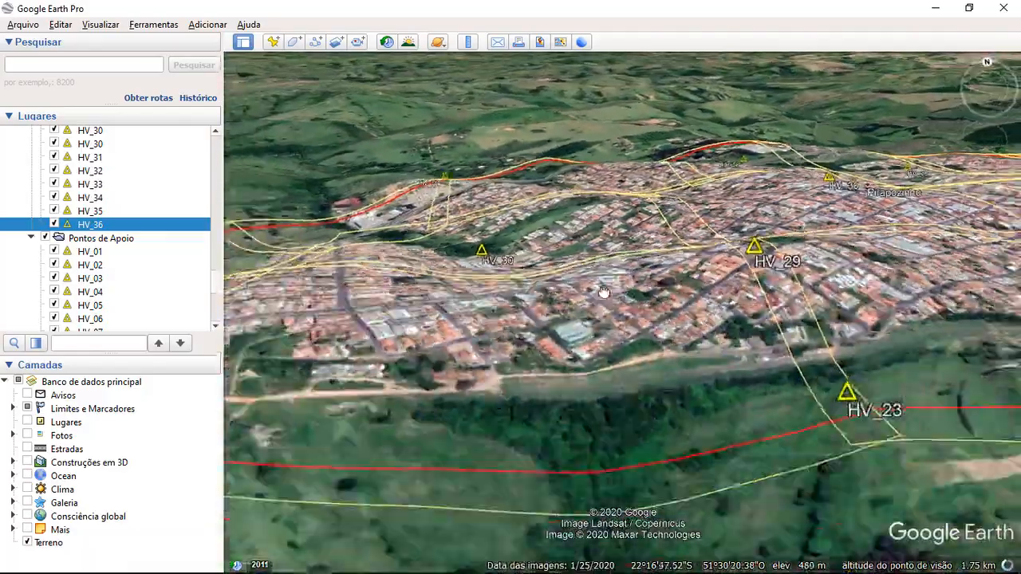
# - Place a placemark named HV_37 along the highway west of the city, east of HV_06, and save it
pyautogui.hotkey('ctrl', 'shift', 'p')
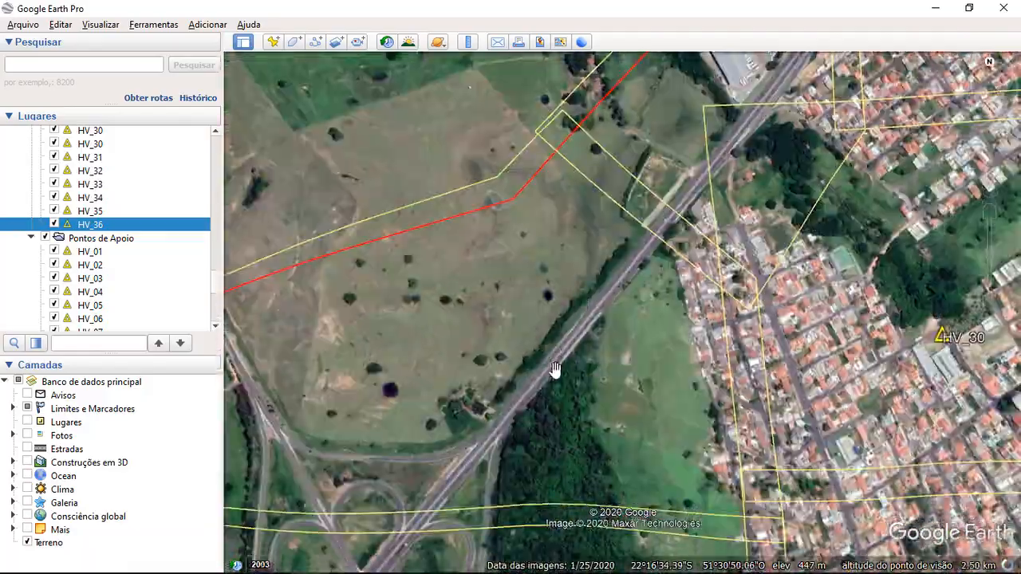
pyautogui.write('HV_37')
pyautogui.press('Return')
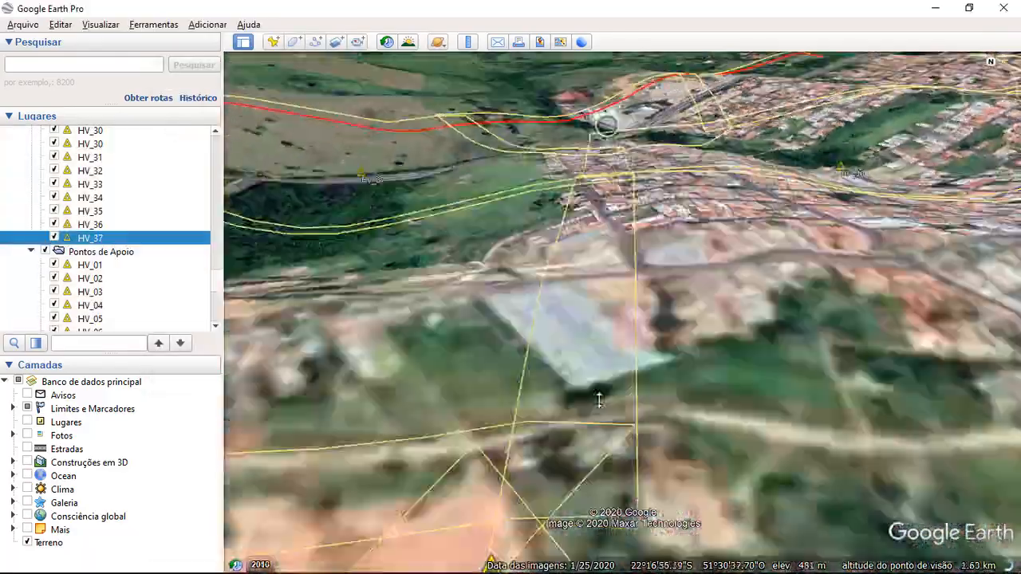
# - Place a second placemark named HV_37 on the street at the city's western edge where the overlap strips meet, and save it
pyautogui.hotkey('ctrl', 'shift', 'p')
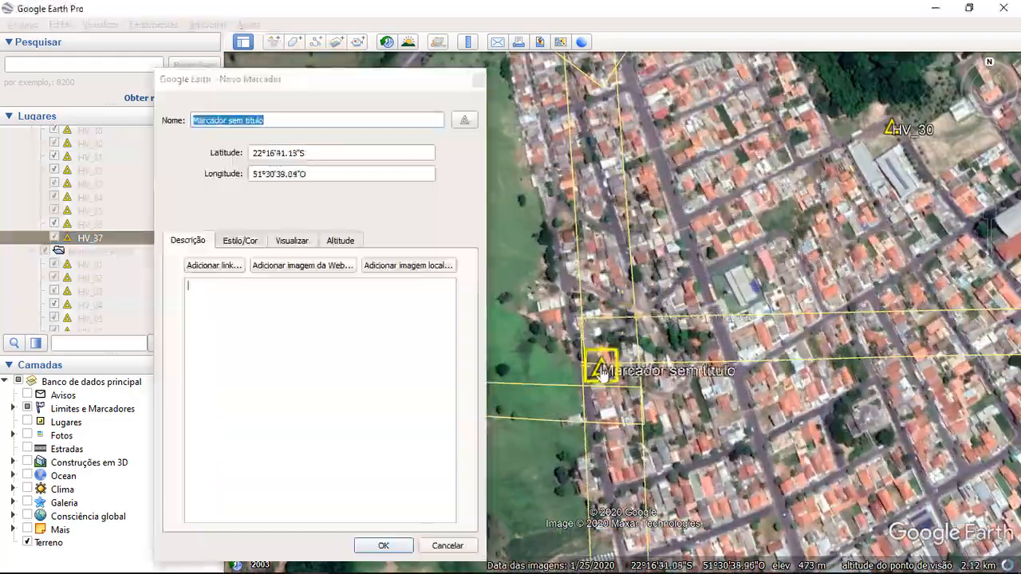
pyautogui.write('HV_')
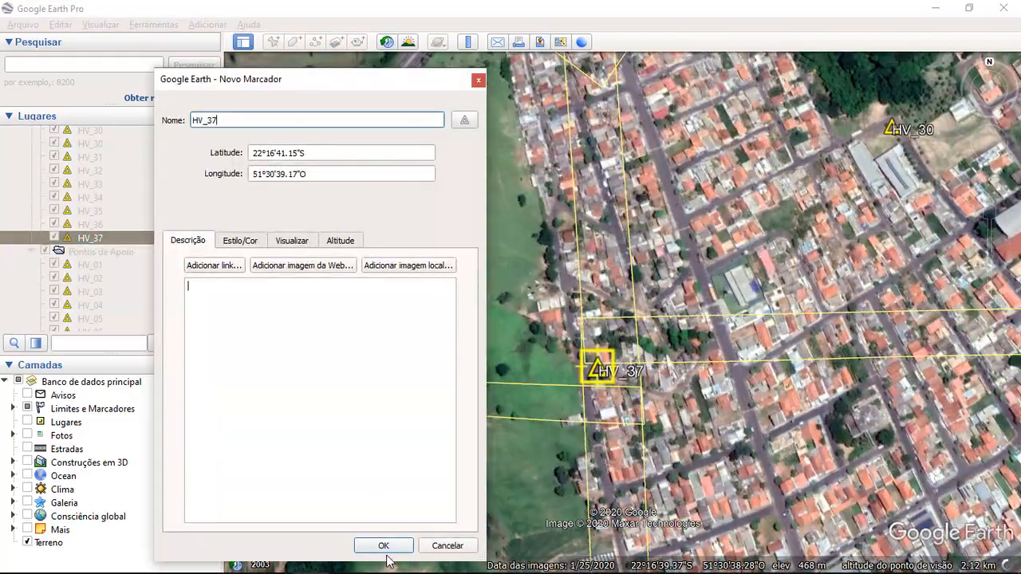
pyautogui.write('37')
pyautogui.click(386, 551)
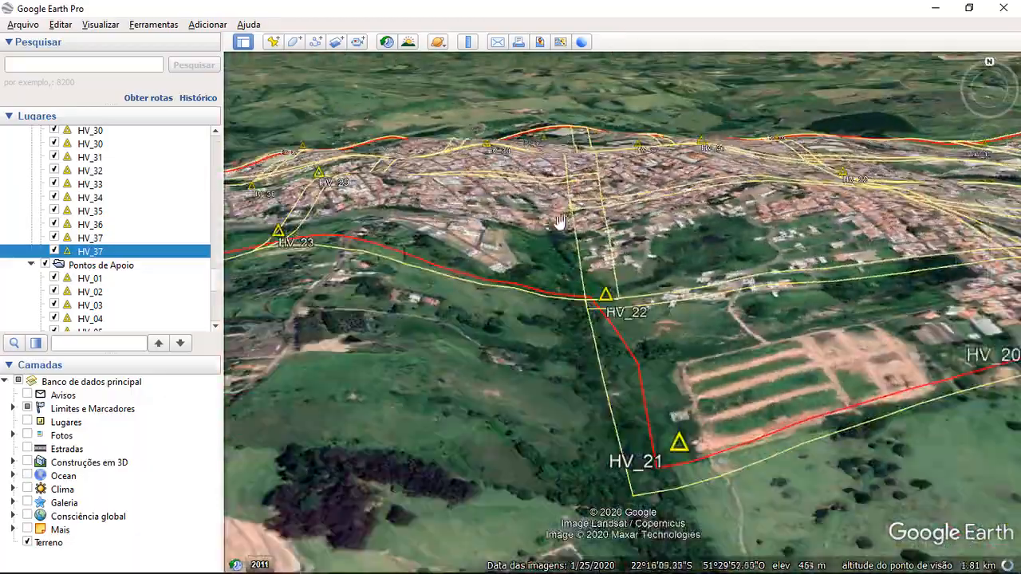
# - Place a placemark named HV_38 on the street in the overlap strip east of HV_29, north of HV_22, and save it
pyautogui.hotkey('ctrl', 'shift', 'p')
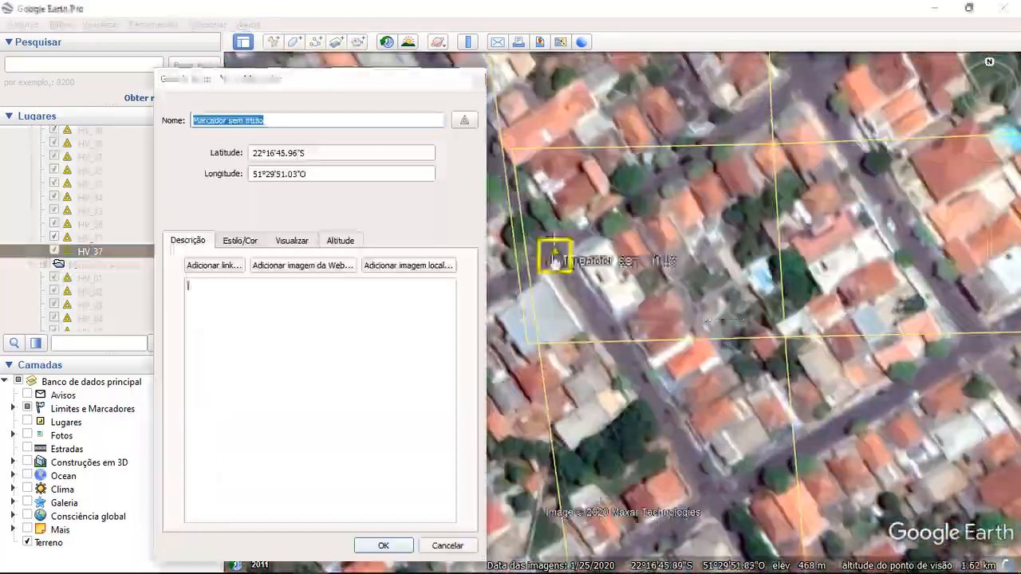
pyautogui.write('HV_38')
pyautogui.press('Return')
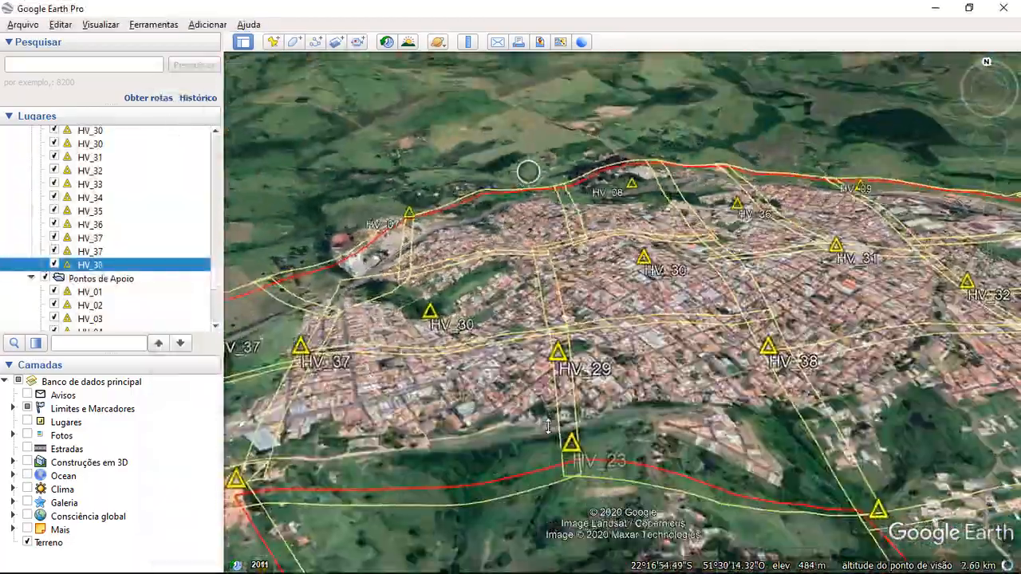
# - Place another placemark named HV_38 on the highway between HV_07 and HV_08 and save it
pyautogui.scroll(5, 547, 427)
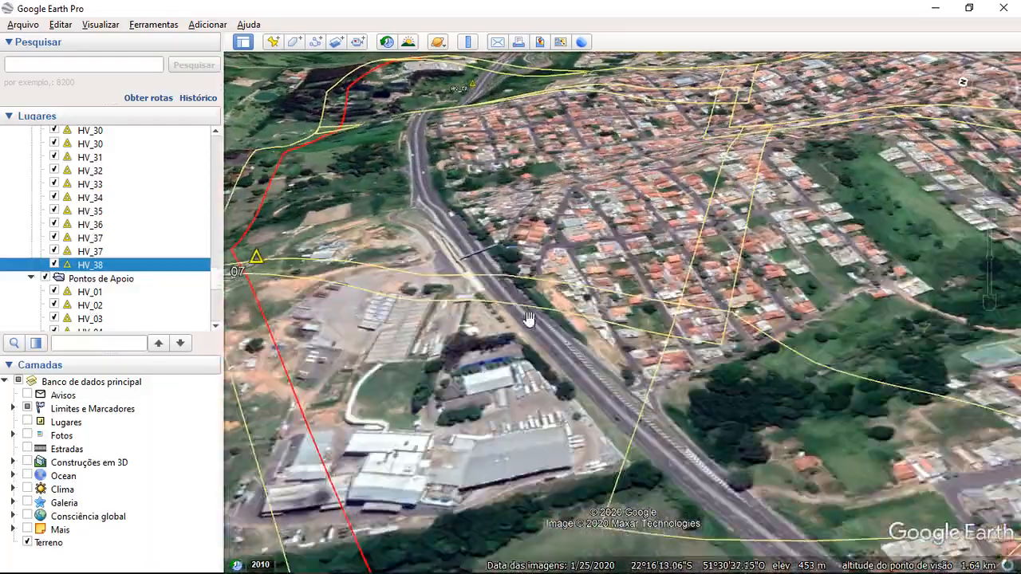
pyautogui.hotkey('ctrl', 'shift', 'p')
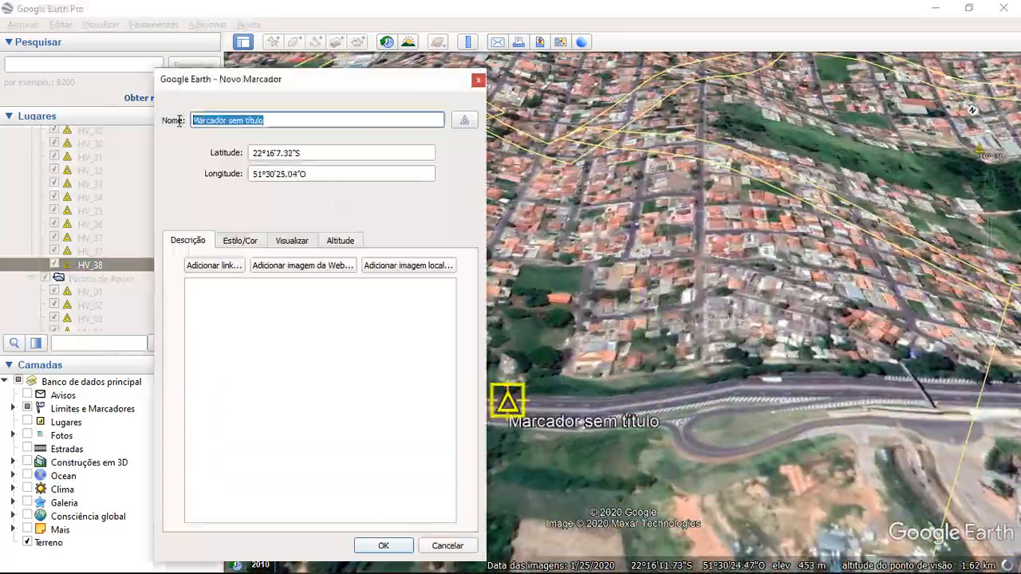
pyautogui.write('HV_38')
pyautogui.press('Return')
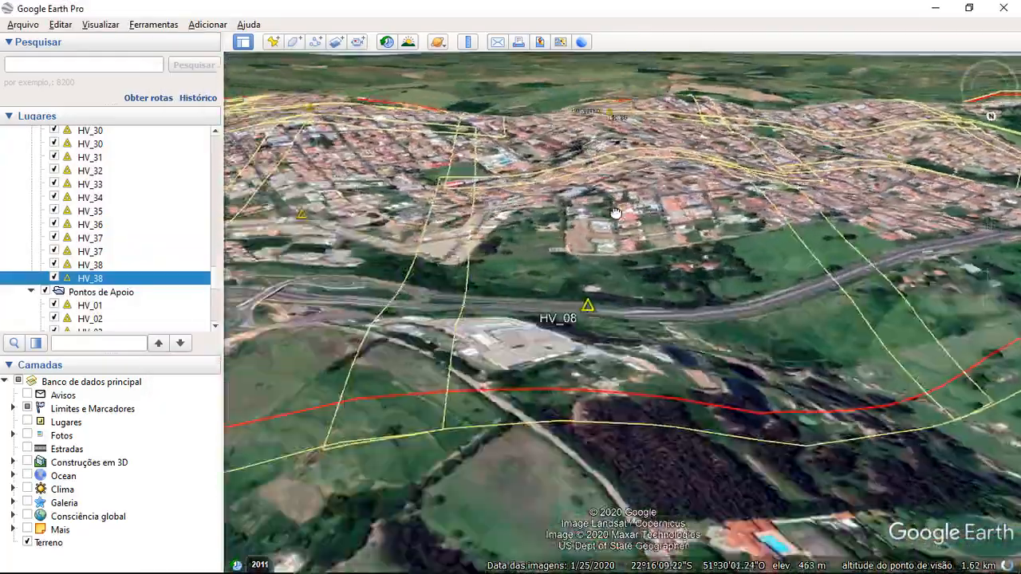
# - Place a placemark named HV_40 on the street just northwest of the football field, southwest of HV_36, and save it
pyautogui.moveTo(616, 213); pyautogui.dragTo(547, 433)
pyautogui.click(547, 433)
pyautogui.scroll(-5, 552, 319)
pyautogui.scroll(5, 552, 430)
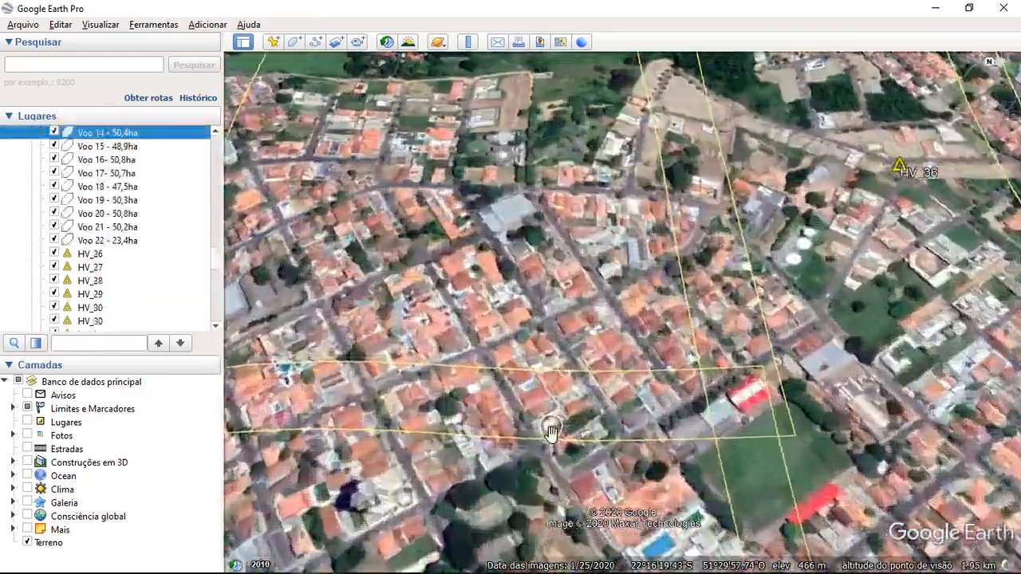
pyautogui.hotkey('ctrl', 'shift', 'p')
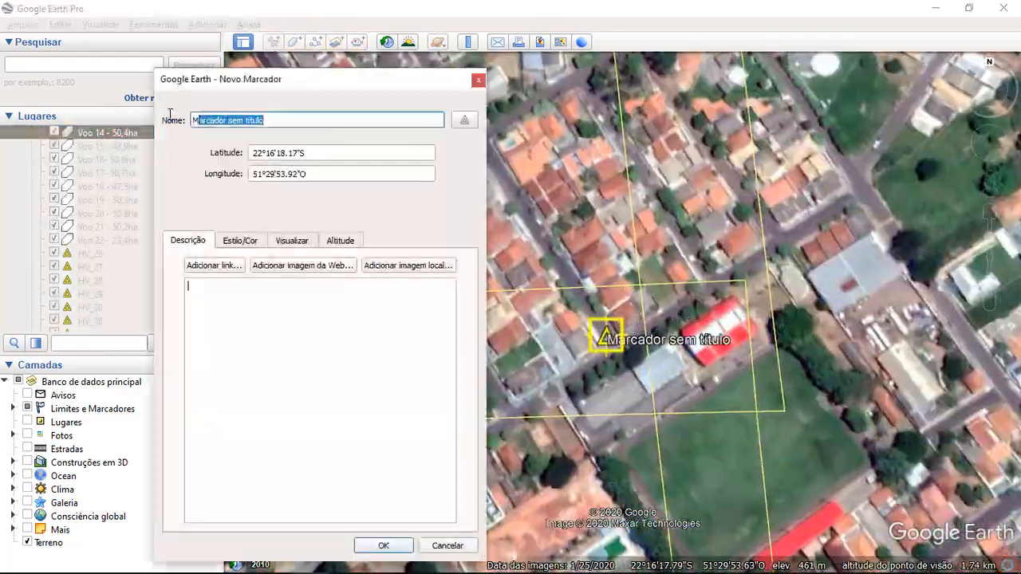
pyautogui.write('HV_40')
pyautogui.press('Return')
# - Rename the duplicate HV_38 placemark on the highway as HV_39
pyautogui.rightClick(123, 311)
pyautogui.click(204, 539)
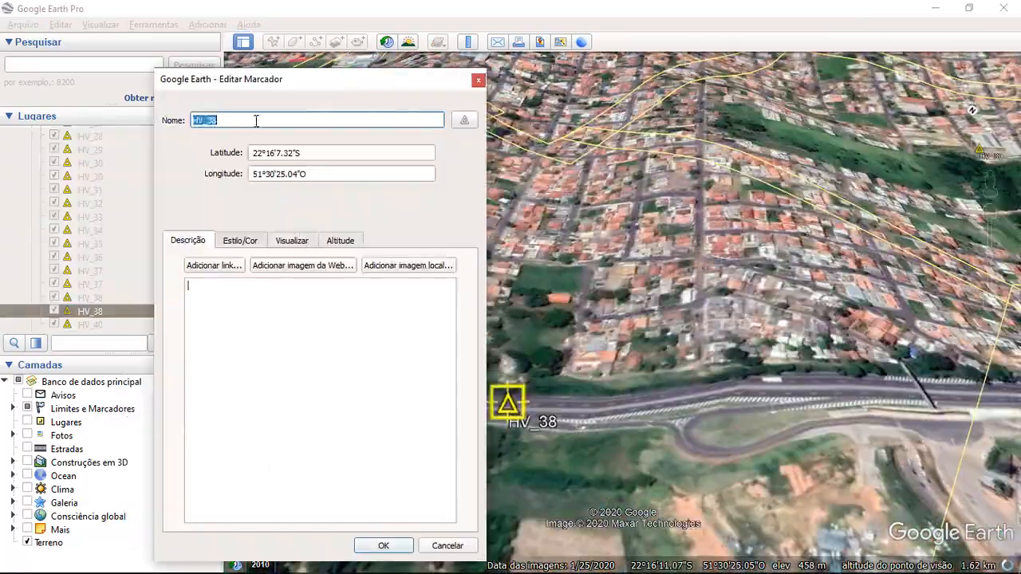
pyautogui.write('HV_39')
pyautogui.press('Return')
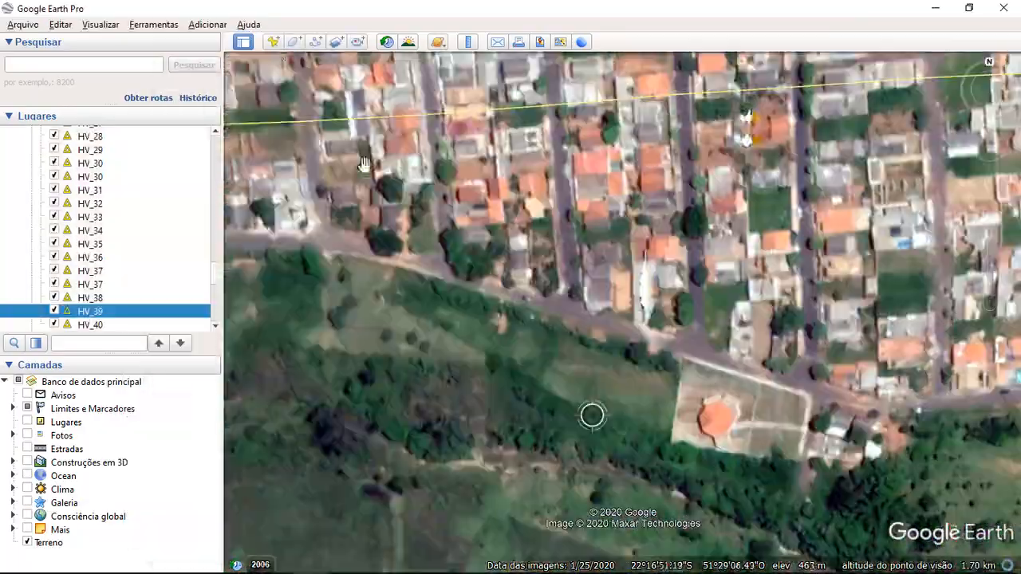
# - Place a placemark named HV_41 at the southeastern edge of the city, between HV_33 and HV_18, and save it
pyautogui.hotkey('ctrl', 'shift', 'p')
pyautogui.write('HV_41')
pyautogui.press('Return')
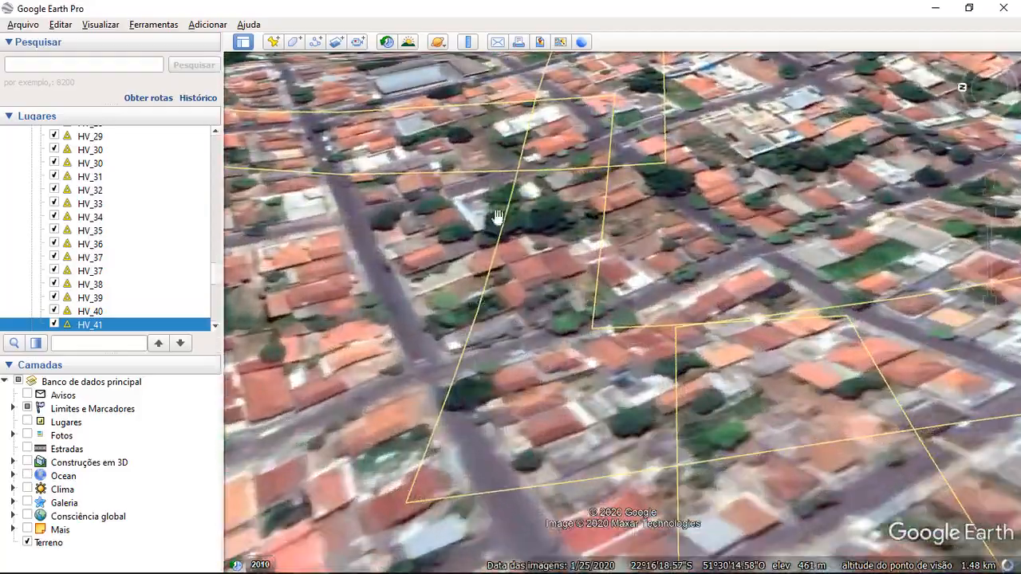
# - Place a placemark named HV_42 at the street corner beside the overlap strips west of HV_40, and save it
pyautogui.hotkey('ctrl', 'shift', 'p')
pyautogui.moveTo(439, 84); pyautogui.dragTo(304, 84)
pyautogui.moveTo(620, 296); pyautogui.dragTo(439, 363)
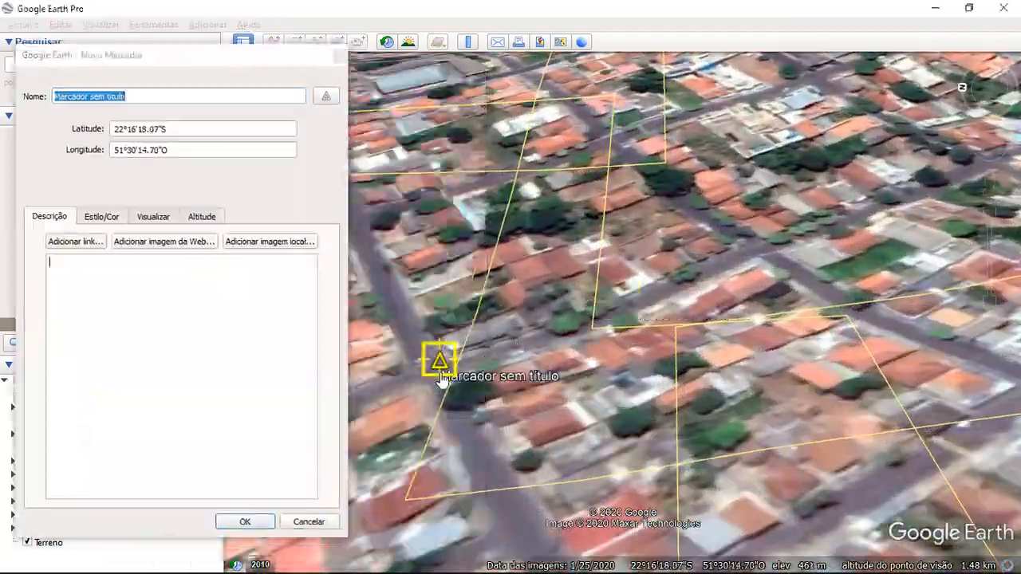
pyautogui.write('HV_42')
pyautogui.press('Return')
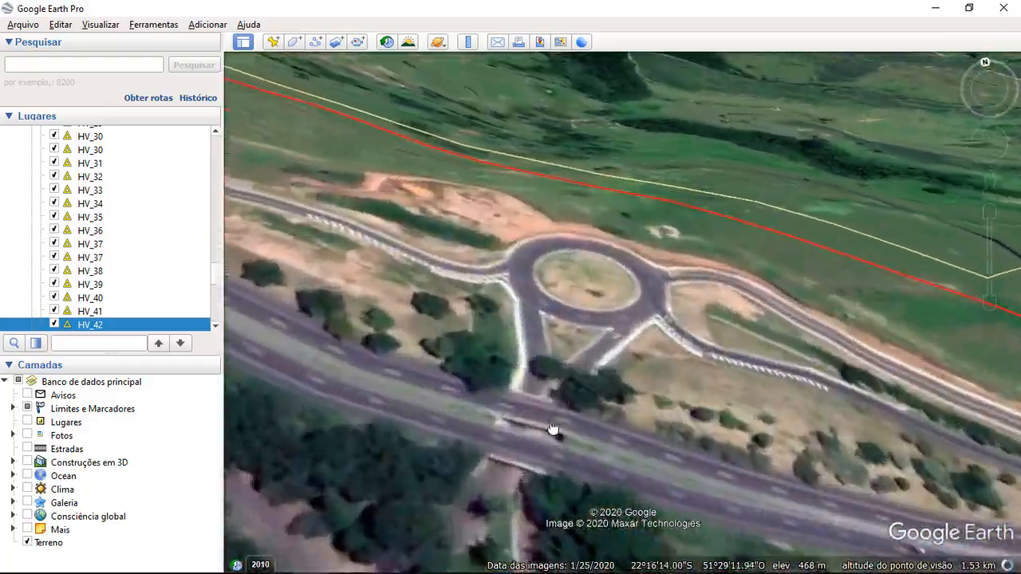
# - Place a placemark named HV_43 near the highway roundabout between HV_09 and HV_10 and save it
pyautogui.hotkey('ctrl', 'shift', 'p')
pyautogui.write('HV_43')
pyautogui.press('Return')
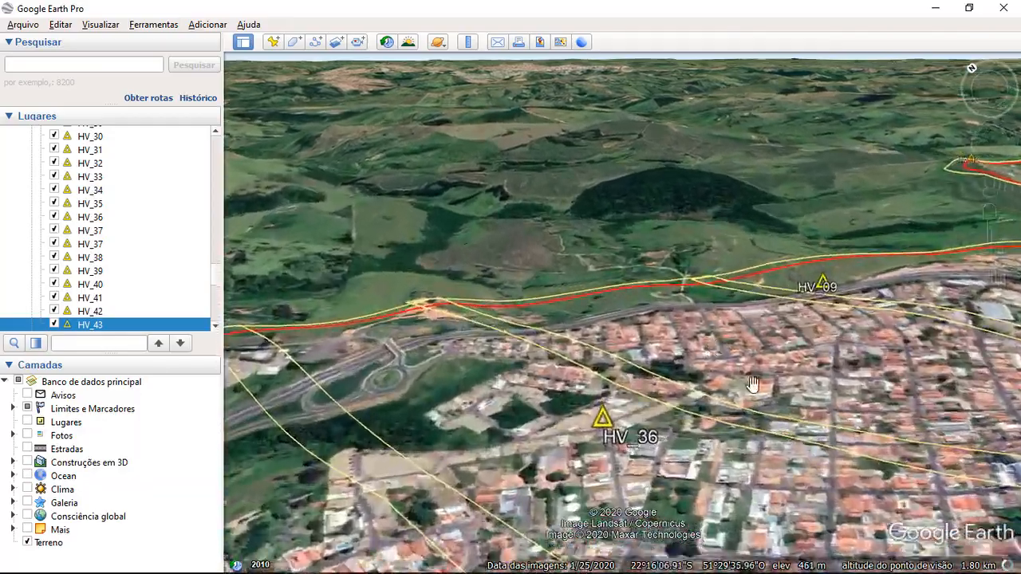
# - Examine the distribution of support points over the whole city, including HV_42 and the southwestern group around HV_24 to HV_28
pyautogui.moveTo(753, 384); pyautogui.dragTo(740, 301)
pyautogui.press('r')
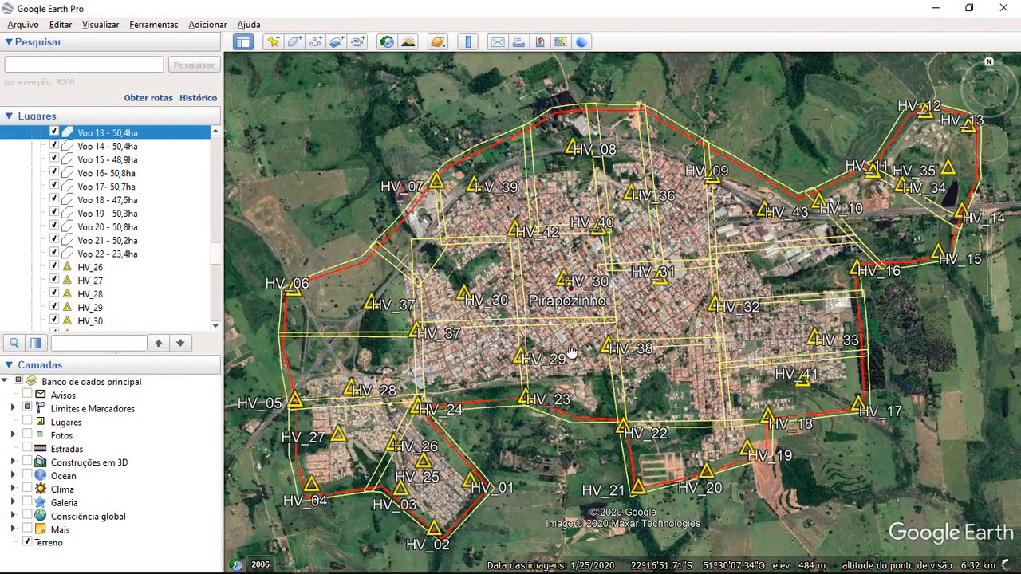
pyautogui.moveTo(572, 353); pyautogui.dragTo(579, 343)
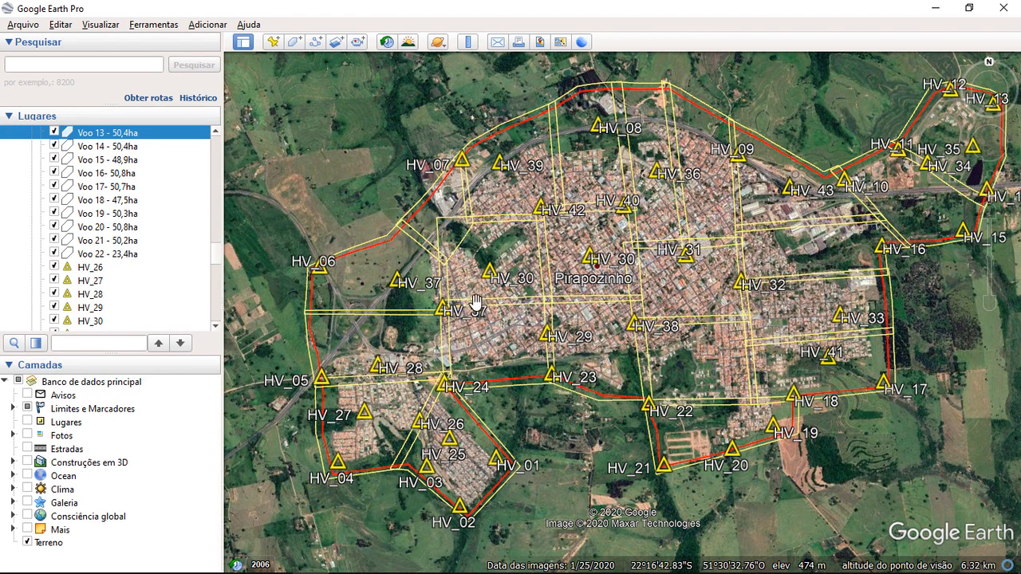
pyautogui.scroll(5, 547, 199)
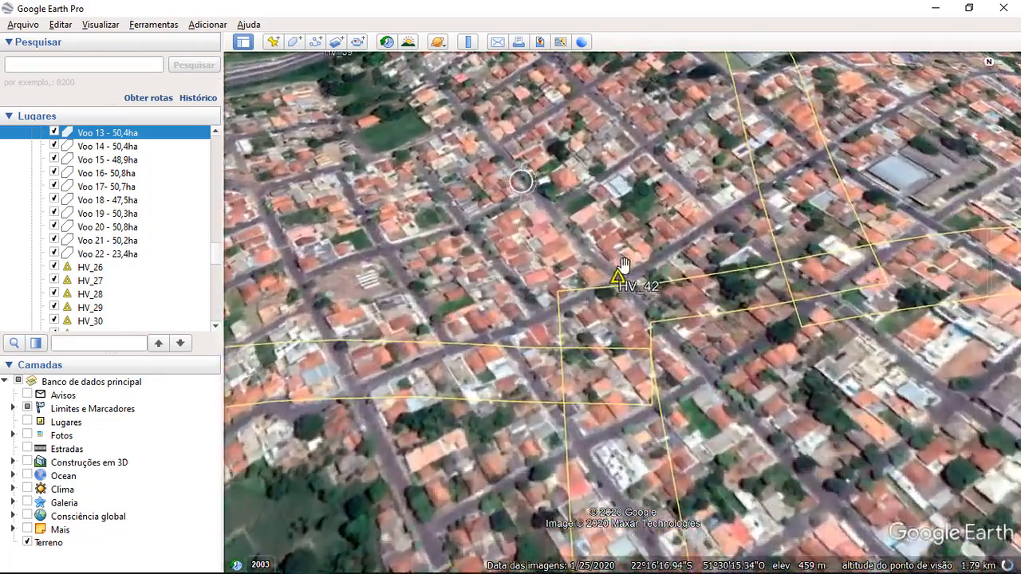
pyautogui.moveTo(612, 309); pyautogui.dragTo(605, 363)
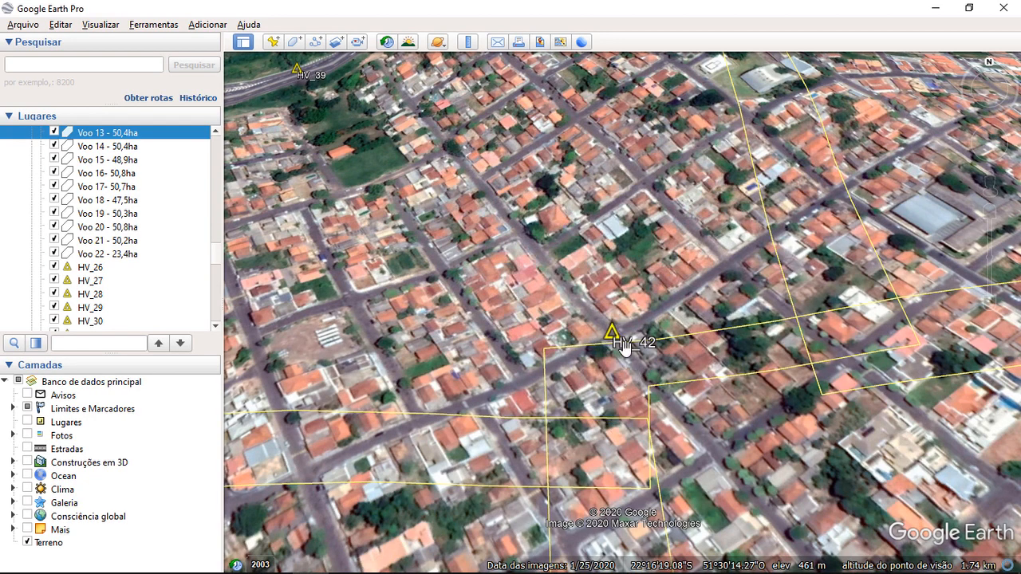
pyautogui.scroll(-3, 623, 345)
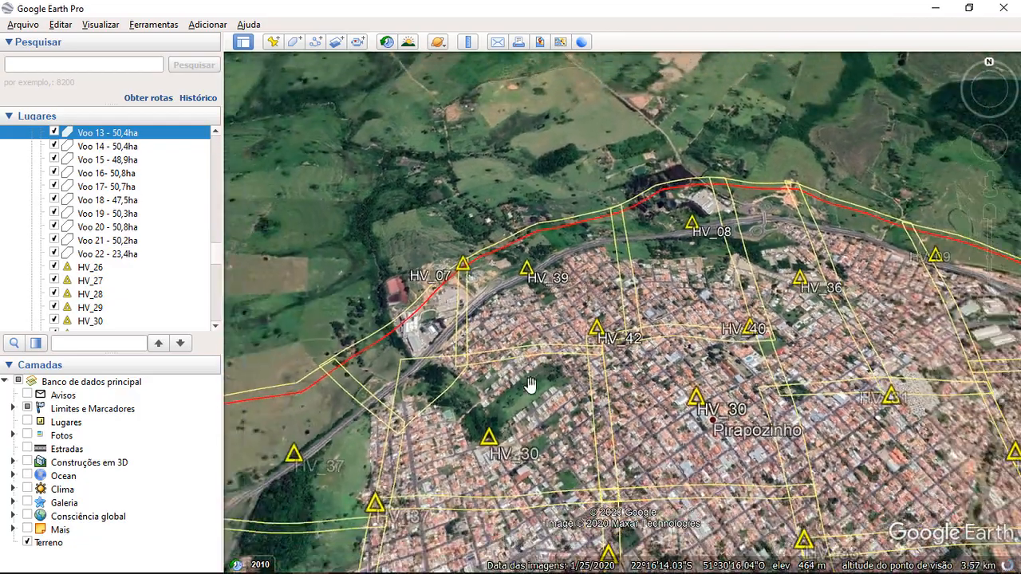
pyautogui.moveTo(529, 386); pyautogui.dragTo(558, 335)
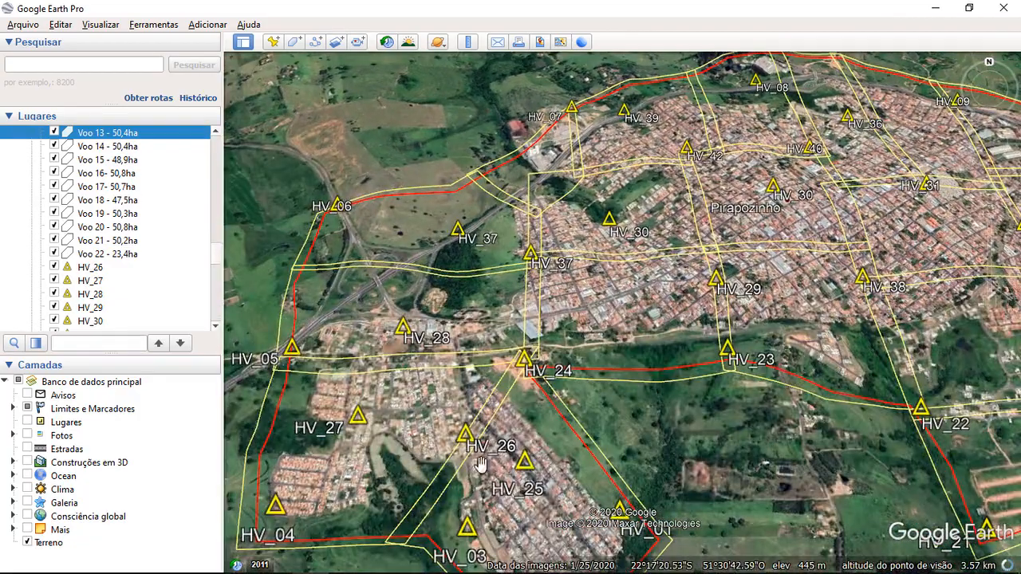
pyautogui.moveTo(503, 470); pyautogui.dragTo(555, 395)
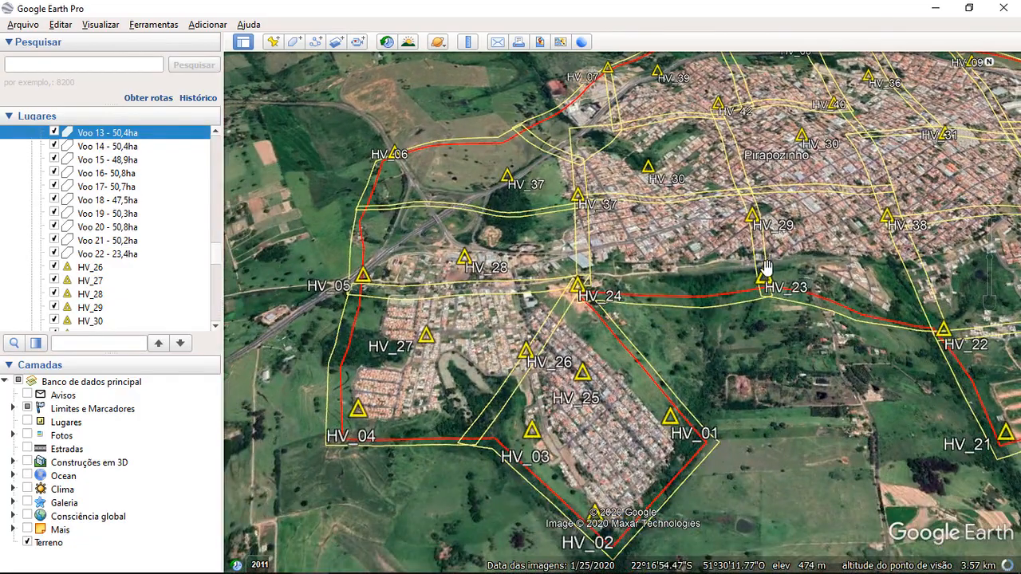
# - Move placemark HV_24 slightly northeast to the edge of the bare-earth lot where the overlap strips cross, and save it
pyautogui.scroll(3, 583, 420)
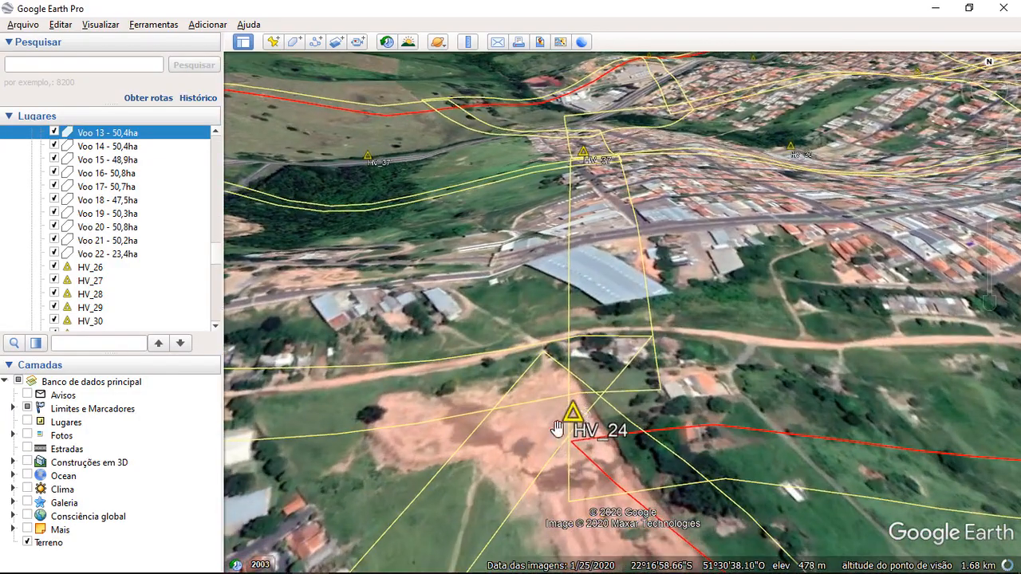
pyautogui.moveTo(626, 367); pyautogui.dragTo(611, 407)
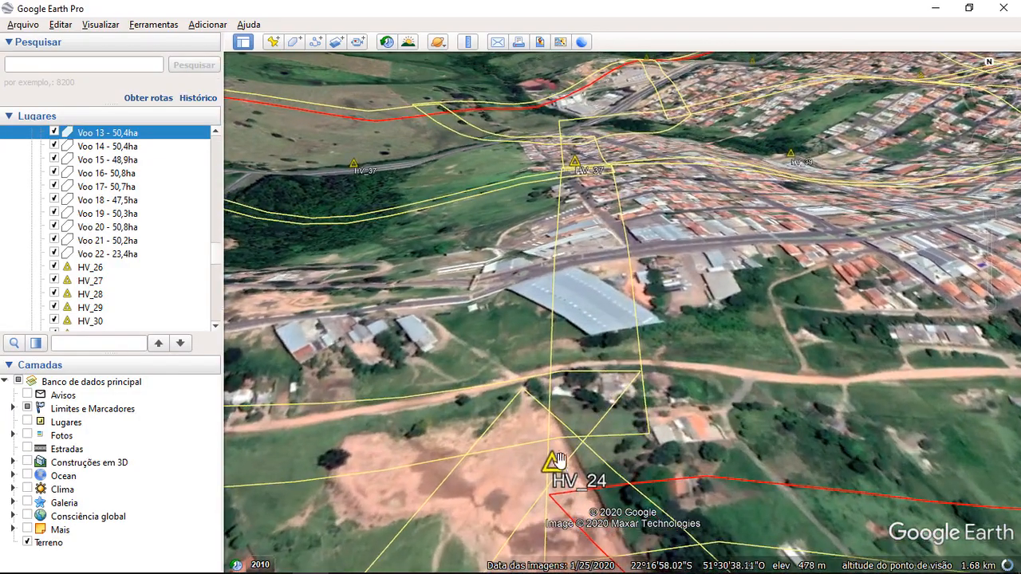
pyautogui.rightClick(551, 460)
pyautogui.click(627, 456)
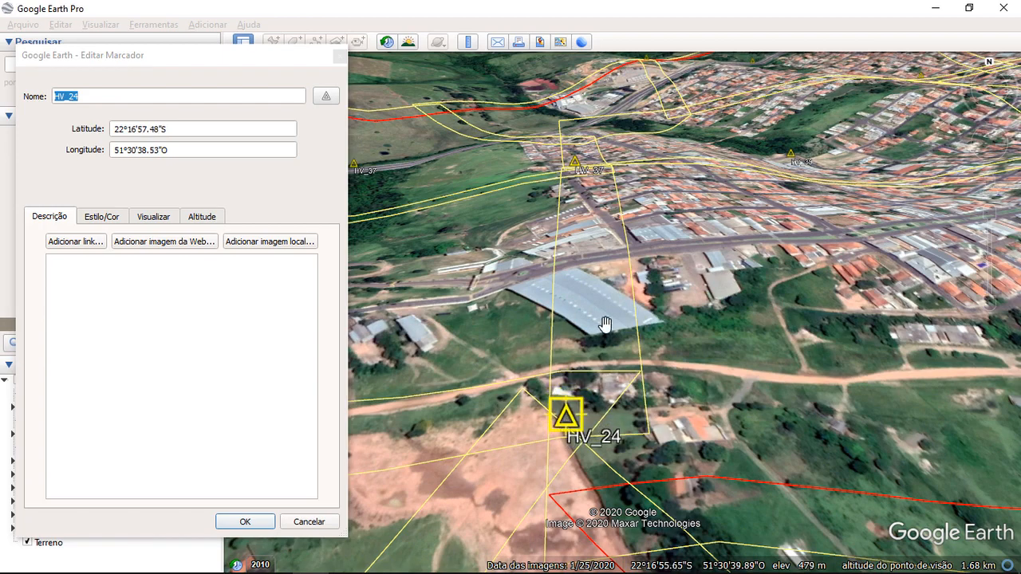
pyautogui.click(251, 523)
pyautogui.press('r')
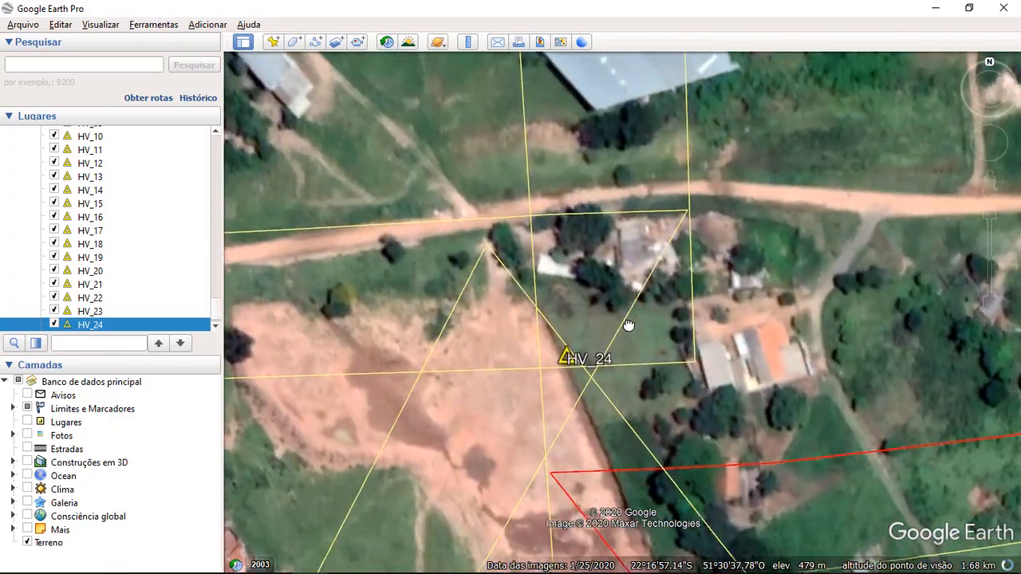
# - Examine the positions of HV_24, HV_23 and HV_29 and the crossing of the overlap strips north of HV_29
pyautogui.scroll(-5, 542, 331)
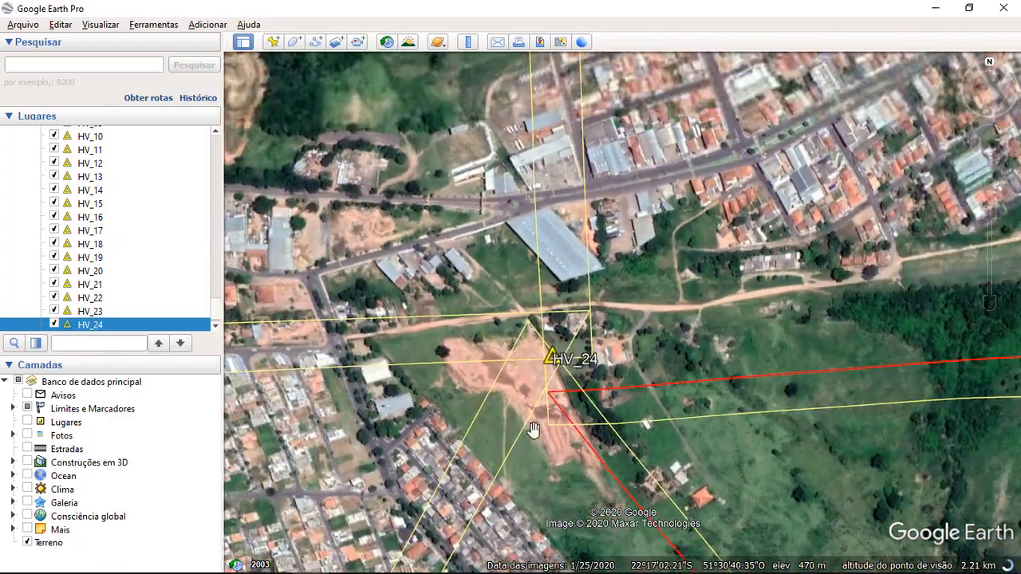
pyautogui.scroll(-5, 563, 338)
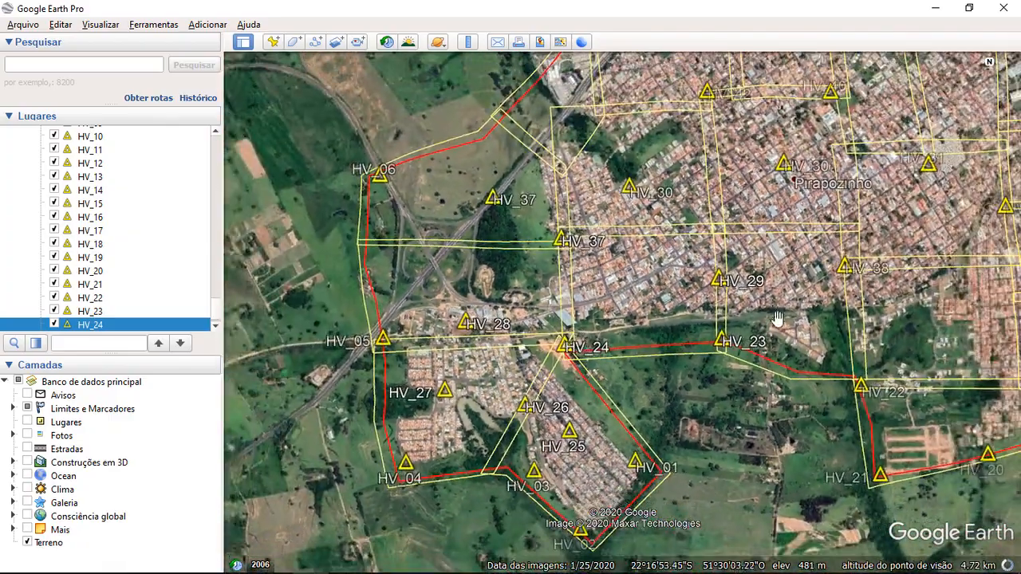
pyautogui.scroll(3, 728, 361)
pyautogui.scroll(3, 728, 361)
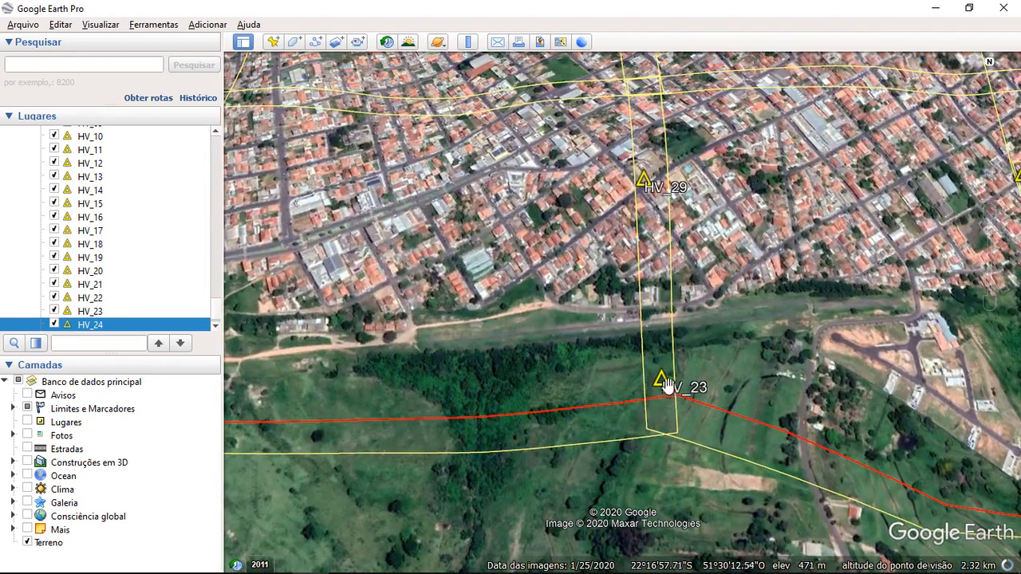
pyautogui.moveTo(669, 209); pyautogui.dragTo(654, 369)
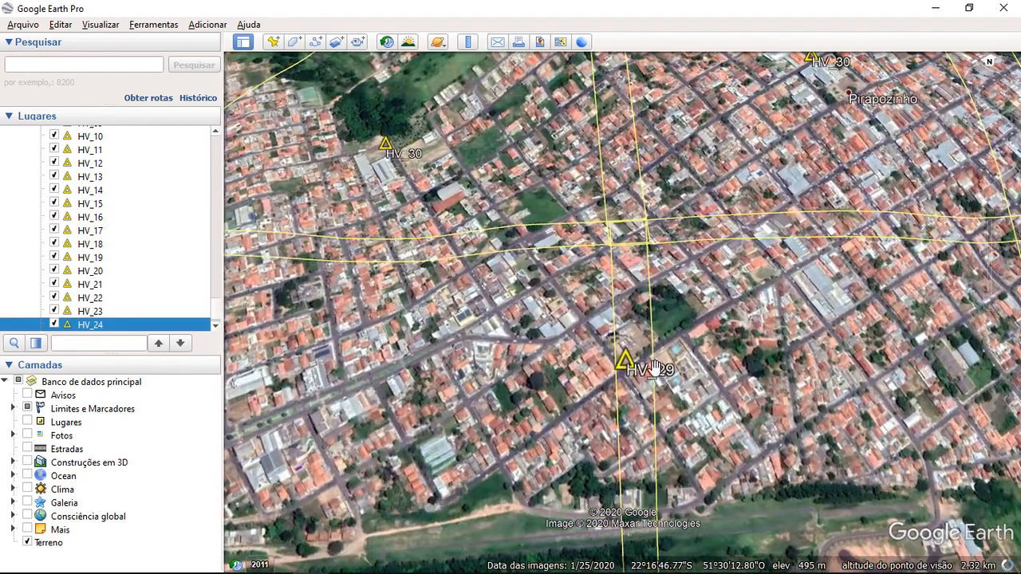
pyautogui.scroll(2, 627, 362)
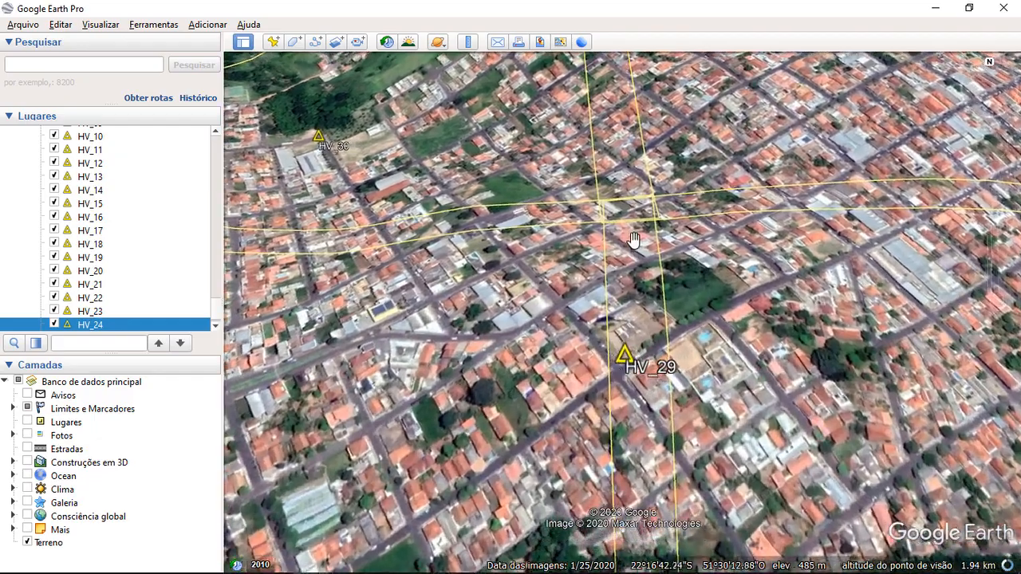
pyautogui.moveTo(633, 331); pyautogui.dragTo(620, 285, button='middle')
pyautogui.moveTo(632, 137); pyautogui.dragTo(651, 373)
pyautogui.scroll(-2, 611, 296)
pyautogui.scroll(-3, 626, 280)
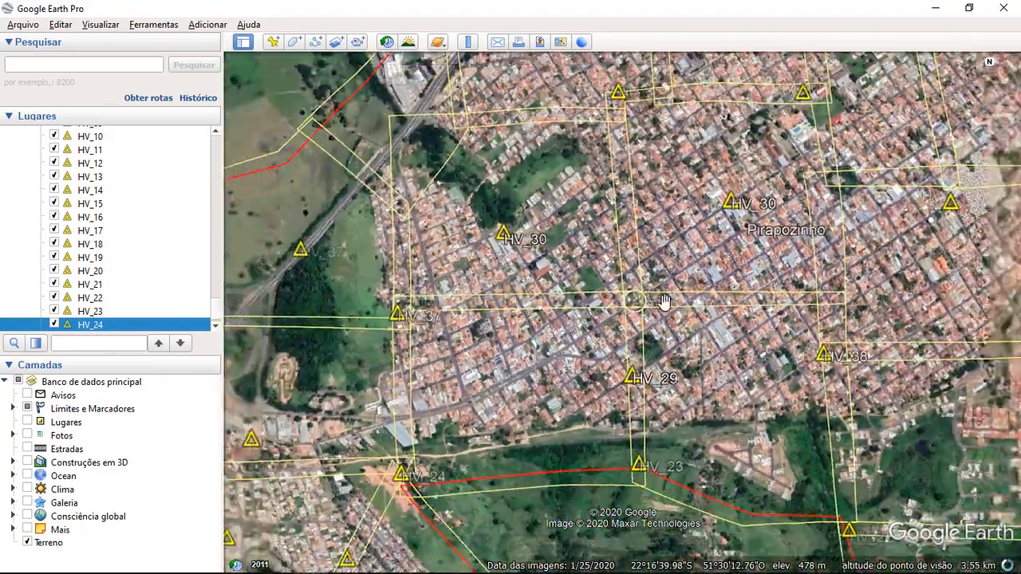
pyautogui.scroll(3, 632, 283)
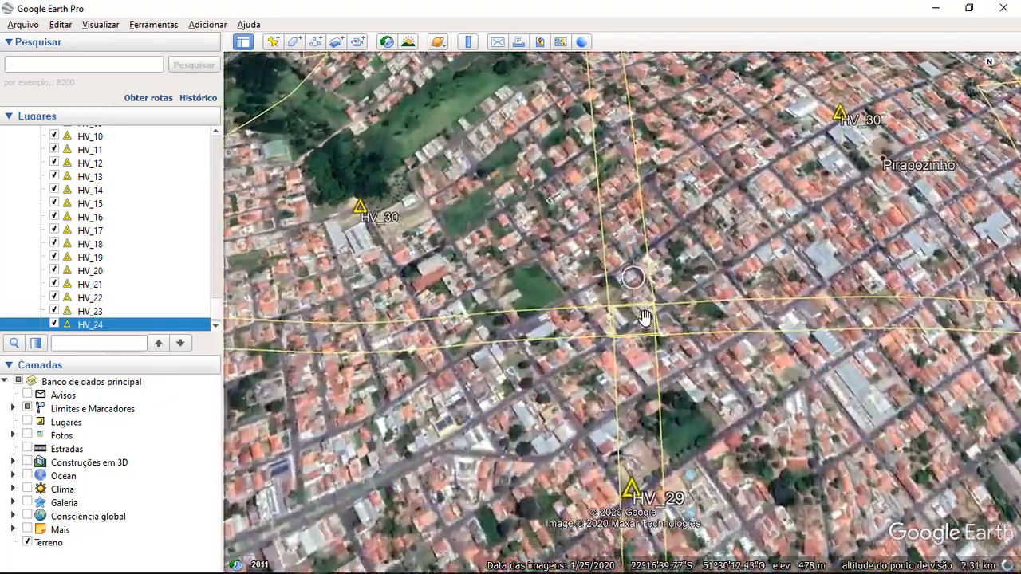
pyautogui.scroll(1, 638, 351)
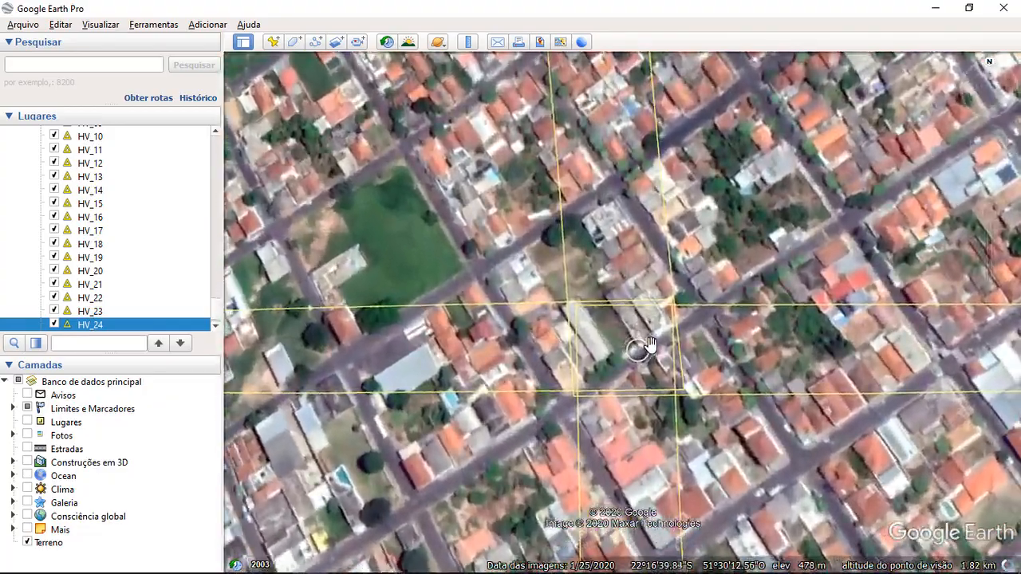
# - Add a placemark named HV_44 inside the yellow overlap rectangle in the city, at about 22°16'40"S, 51°30'13"O
pyautogui.scroll(-1, 96, 277)
pyautogui.scroll(-9, 131, 275)
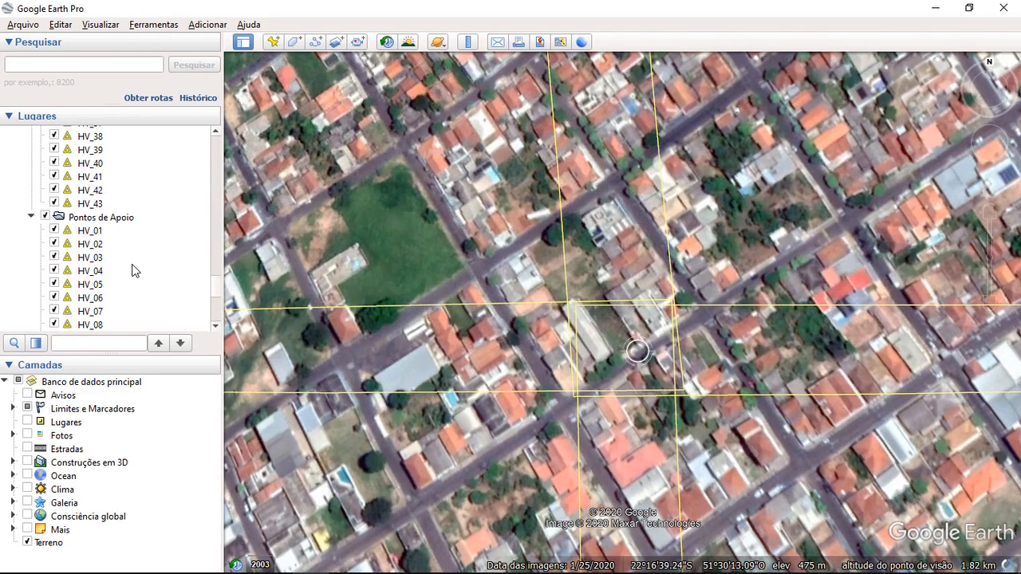
pyautogui.click(272, 43)
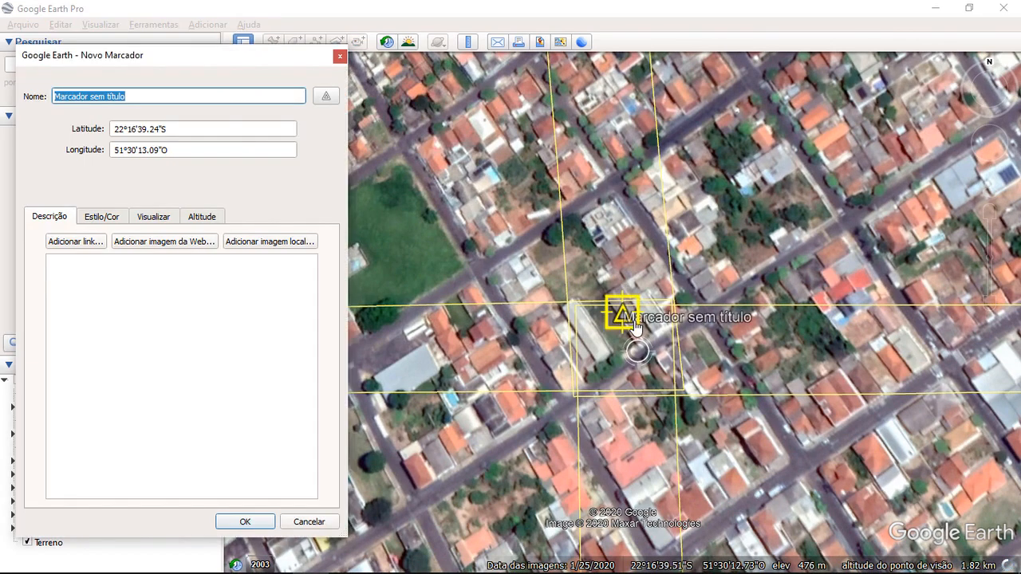
pyautogui.moveTo(636, 327); pyautogui.dragTo(638, 365)
pyautogui.moveTo(135, 94); pyautogui.dragTo(40, 101)
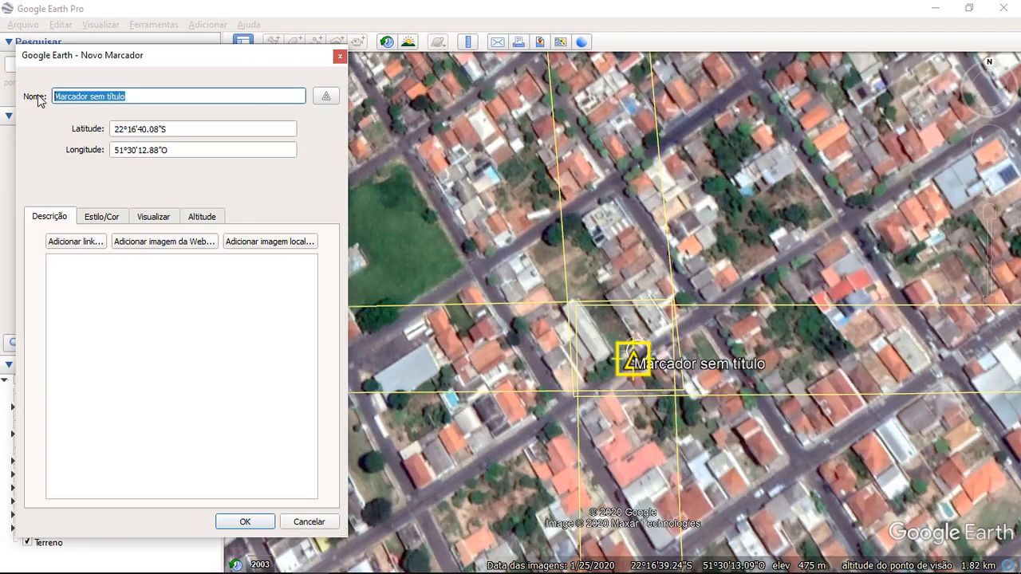
pyautogui.write('HV_44')
pyautogui.press('Return')
# - Examine the points HV_38, HV_22, HV_18 and HV_16 against the yellow overlap strips across the south and east of the city
pyautogui.scroll(-3, 634, 323)
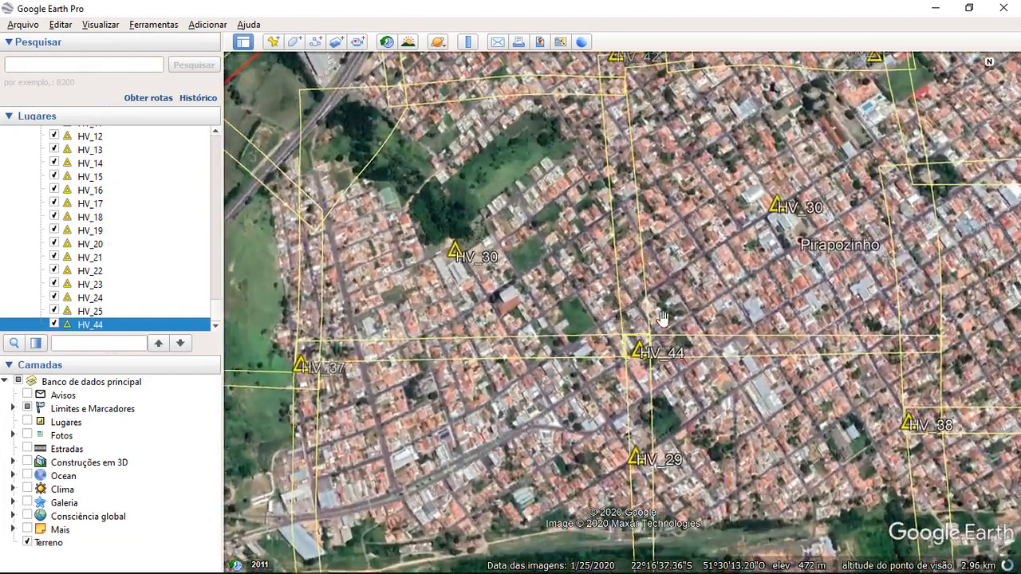
pyautogui.moveTo(804, 339); pyautogui.dragTo(556, 236)
pyautogui.scroll(2, 645, 298)
pyautogui.scroll(3, 717, 339)
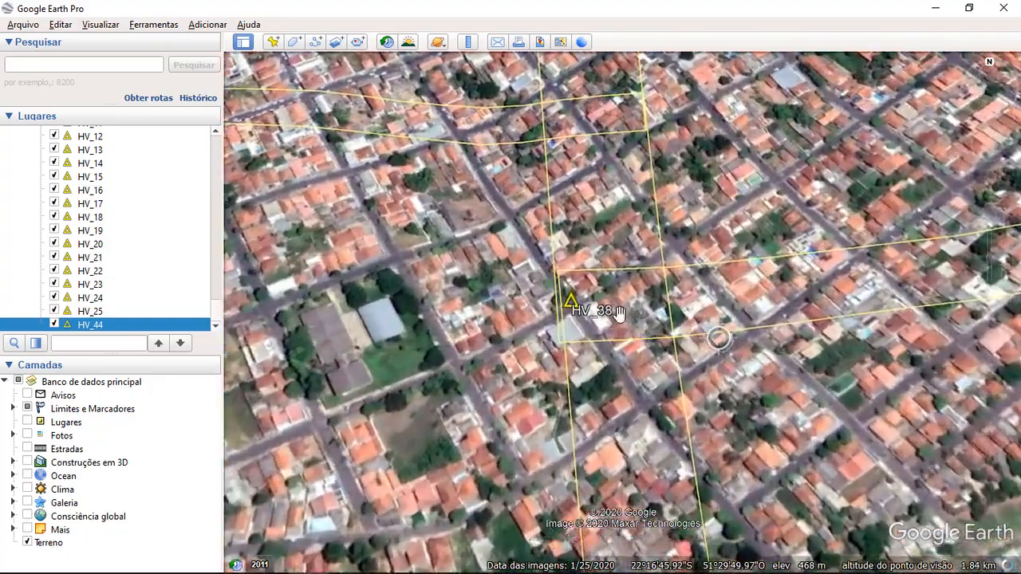
pyautogui.scroll(-3, 509, 277)
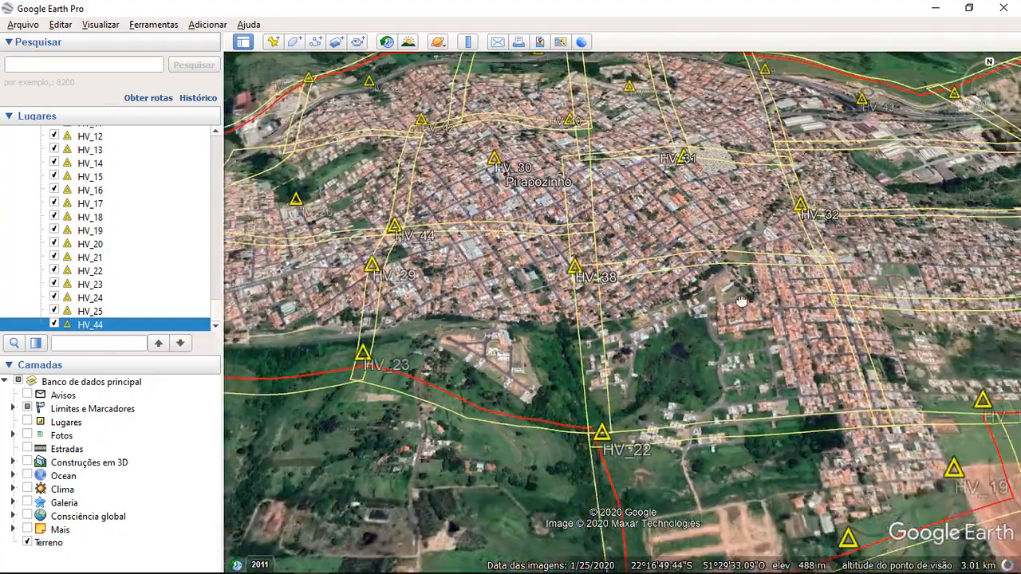
pyautogui.moveTo(742, 302); pyautogui.dragTo(698, 314)
pyautogui.press('r')
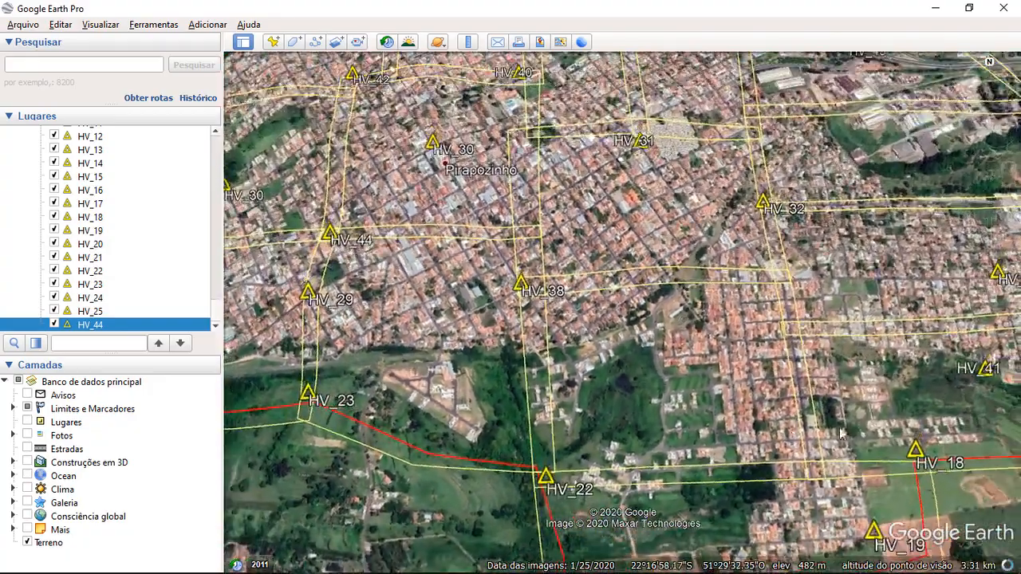
pyautogui.moveTo(965, 482); pyautogui.dragTo(664, 353)
pyautogui.doubleClick(590, 339)
pyautogui.moveTo(950, 215); pyautogui.dragTo(742, 513)
pyautogui.moveTo(638, 80); pyautogui.dragTo(734, 403)
pyautogui.moveTo(769, 225); pyautogui.dragTo(621, 319)
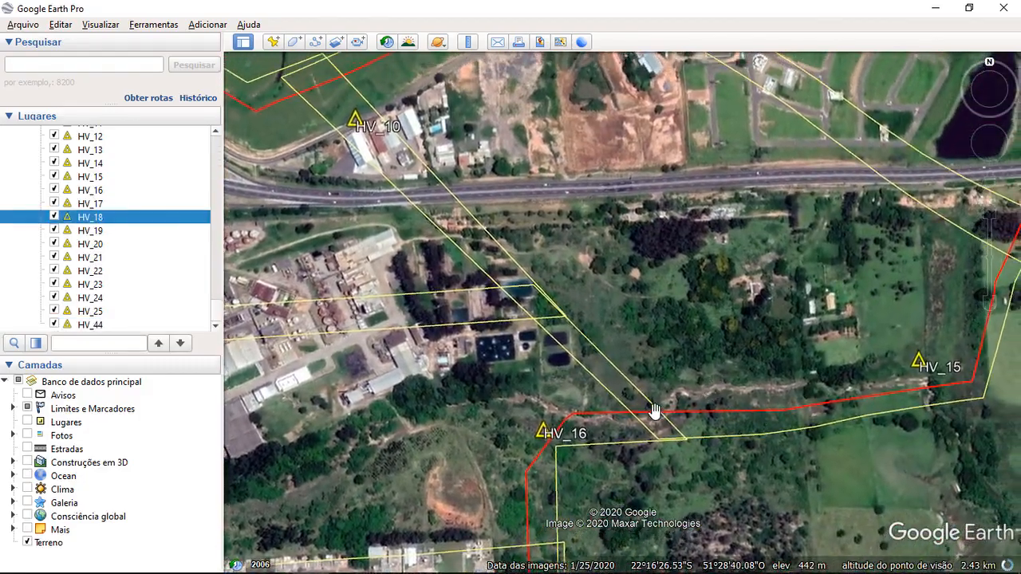
# - Reposition placemark HV_16 inside the lower end of the diagonal yellow overlap strip beside it
pyautogui.moveTo(654, 412); pyautogui.dragTo(619, 414)
pyautogui.moveTo(533, 224); pyautogui.dragTo(587, 452, button='middle')
pyautogui.press('r')
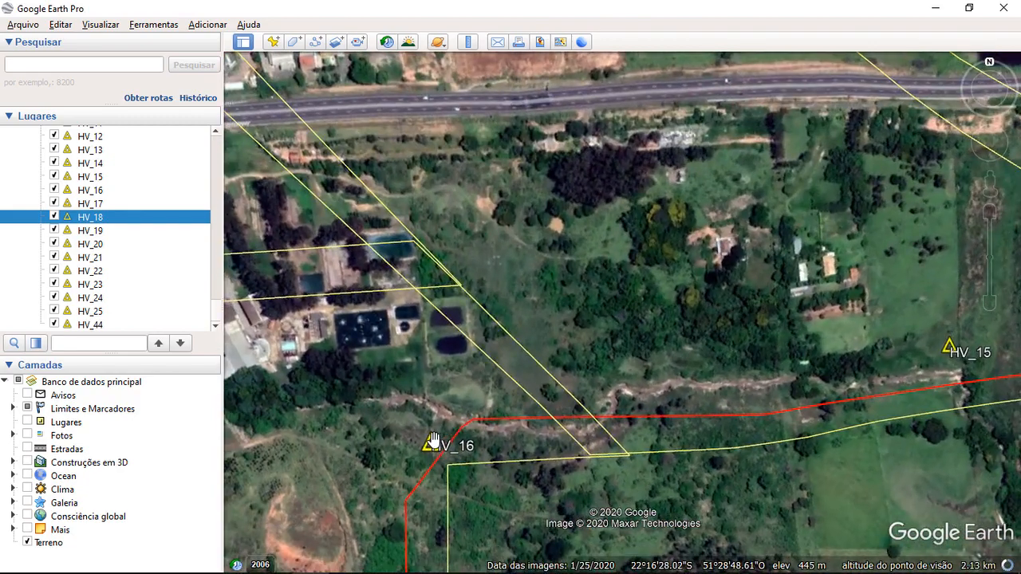
pyautogui.rightClick(433, 441)
pyautogui.click(463, 430)
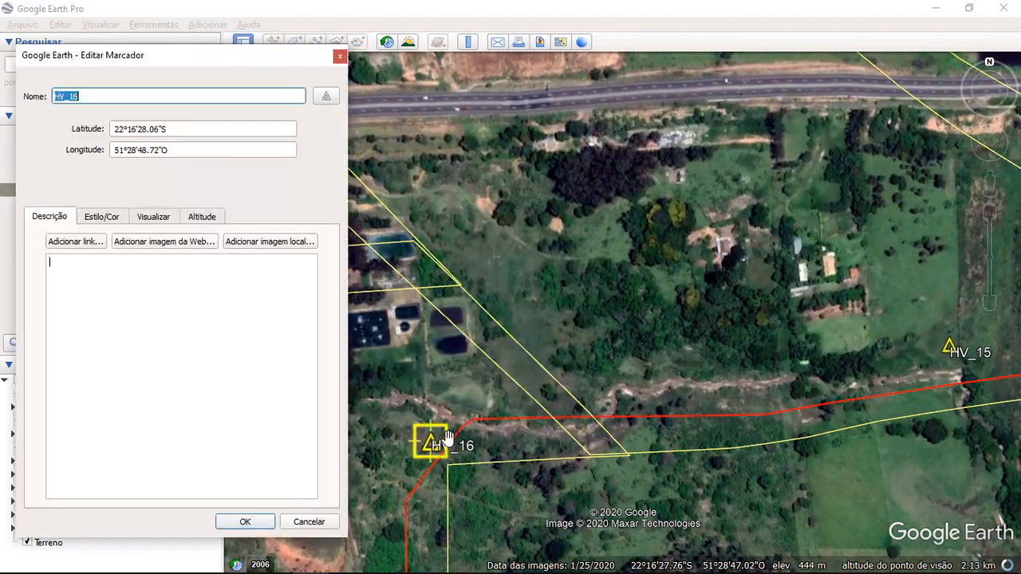
pyautogui.click(245, 522)
# - Reposition placemark HV_14 along the highway into the diagonal overlap strip, at about 22°16'15"S, 51°28'27"O
pyautogui.moveTo(903, 363); pyautogui.dragTo(309, 363)
pyautogui.moveTo(764, 329); pyautogui.dragTo(853, 378)
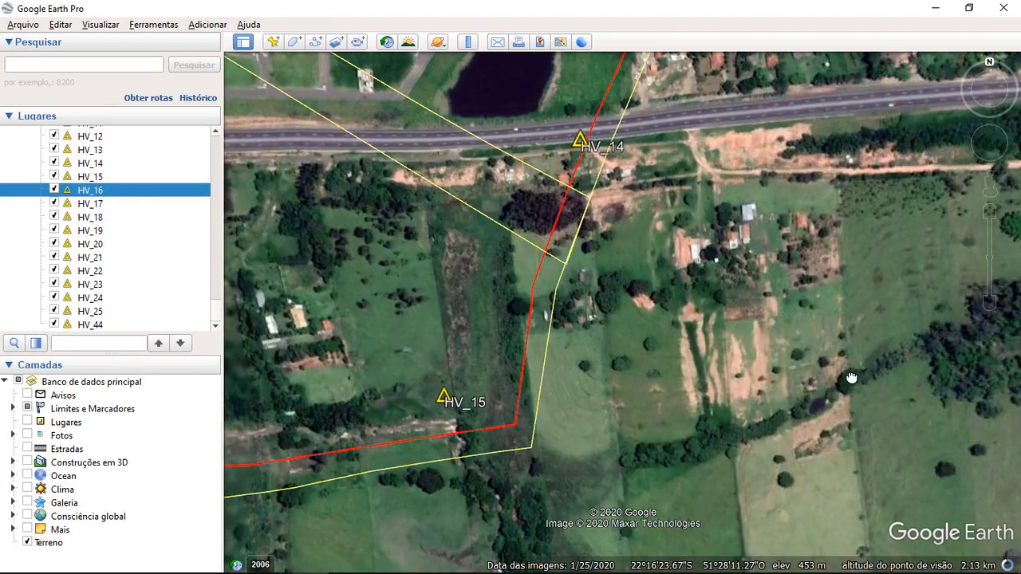
pyautogui.moveTo(592, 225); pyautogui.dragTo(650, 358)
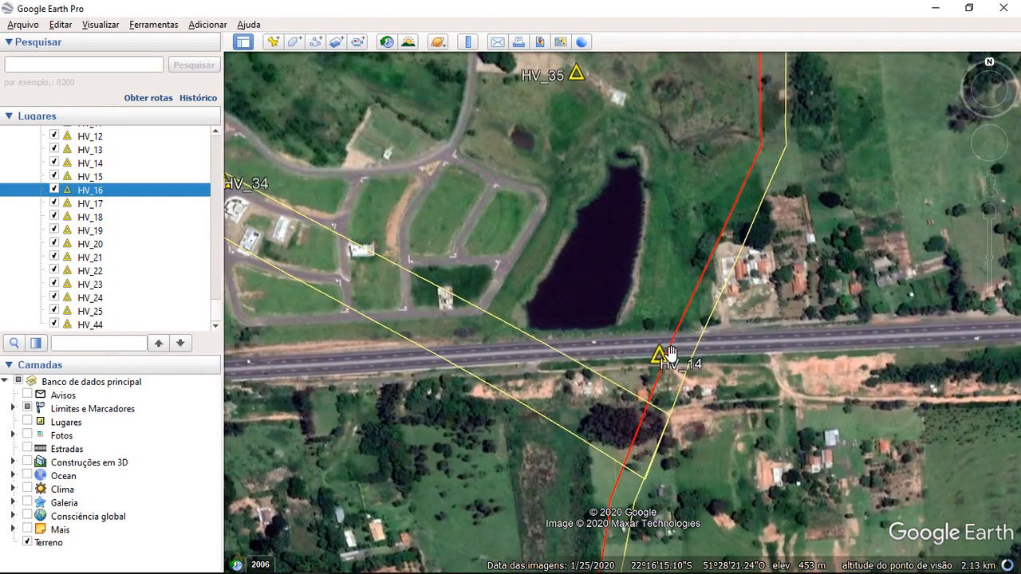
pyautogui.scroll(-3, 629, 340)
pyautogui.scroll(2, 603, 257)
pyautogui.moveTo(612, 226); pyautogui.dragTo(730, 441, button='middle')
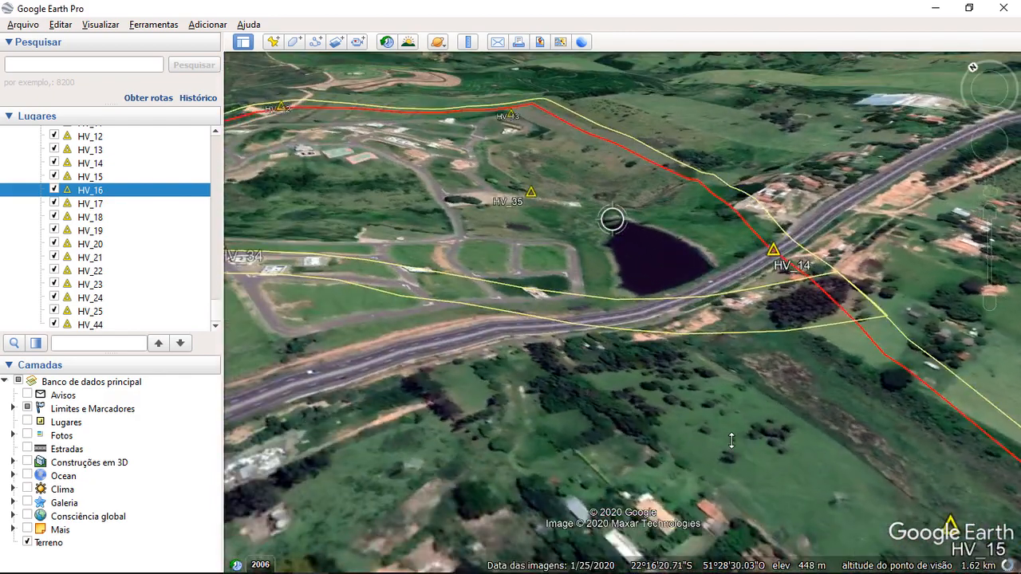
pyautogui.press('r')
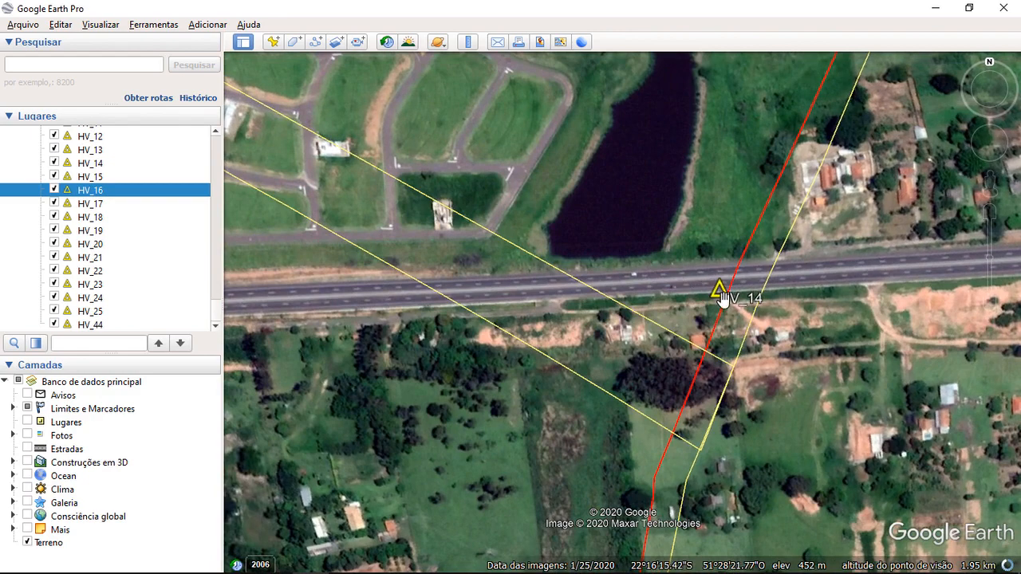
pyautogui.rightClick(723, 298)
pyautogui.click(765, 510)
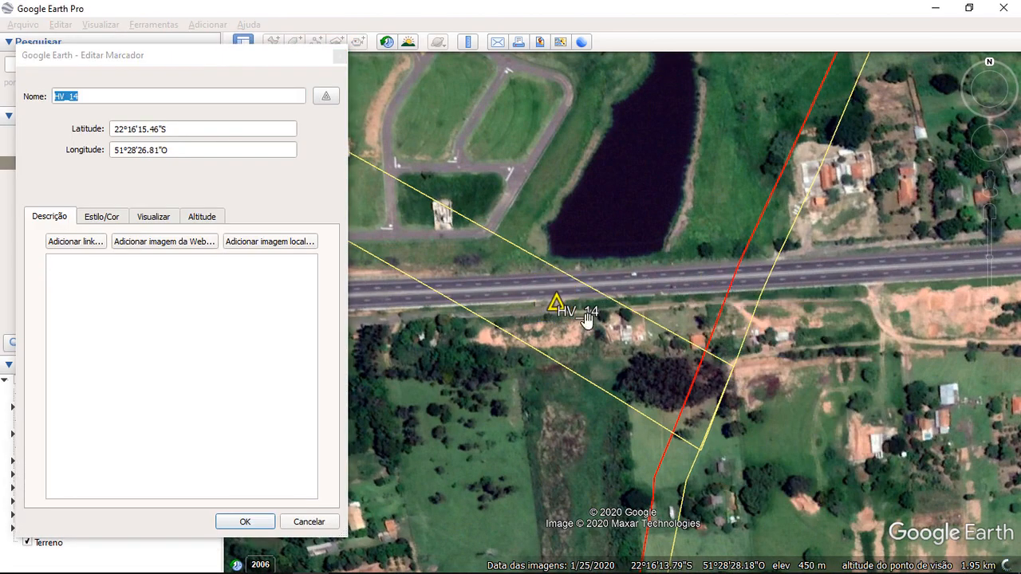
pyautogui.click(292, 521)
# - Check points HV_13, HV_12, HV_11 and HV_10 against the overlap strips along the northeastern boundary
pyautogui.scroll(-3, 628, 391)
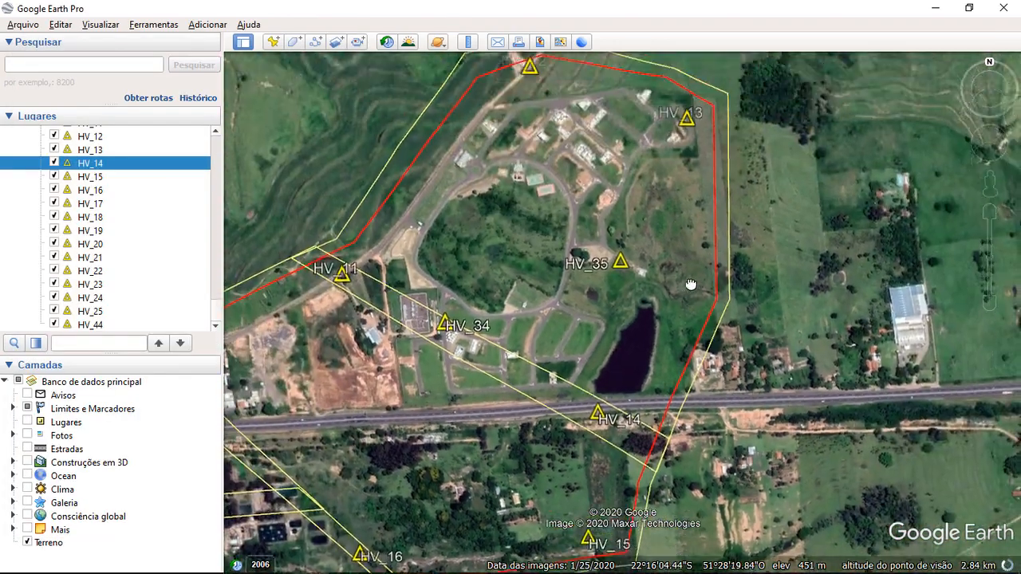
pyautogui.moveTo(691, 284); pyautogui.dragTo(693, 401)
pyautogui.moveTo(489, 318); pyautogui.dragTo(735, 214)
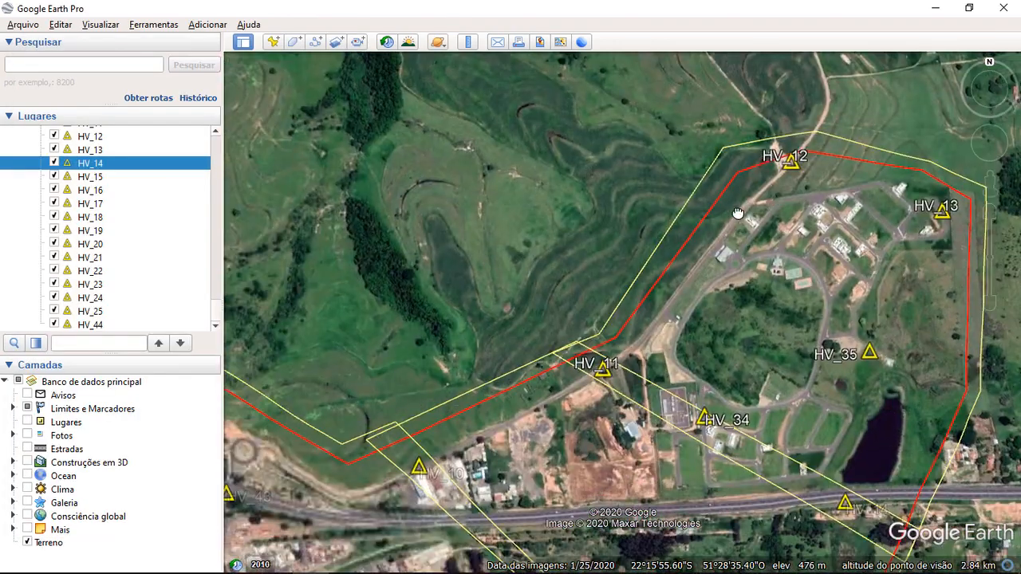
pyautogui.scroll(1, 593, 379)
pyautogui.scroll(2, 601, 387)
pyautogui.moveTo(576, 359); pyautogui.dragTo(808, 229)
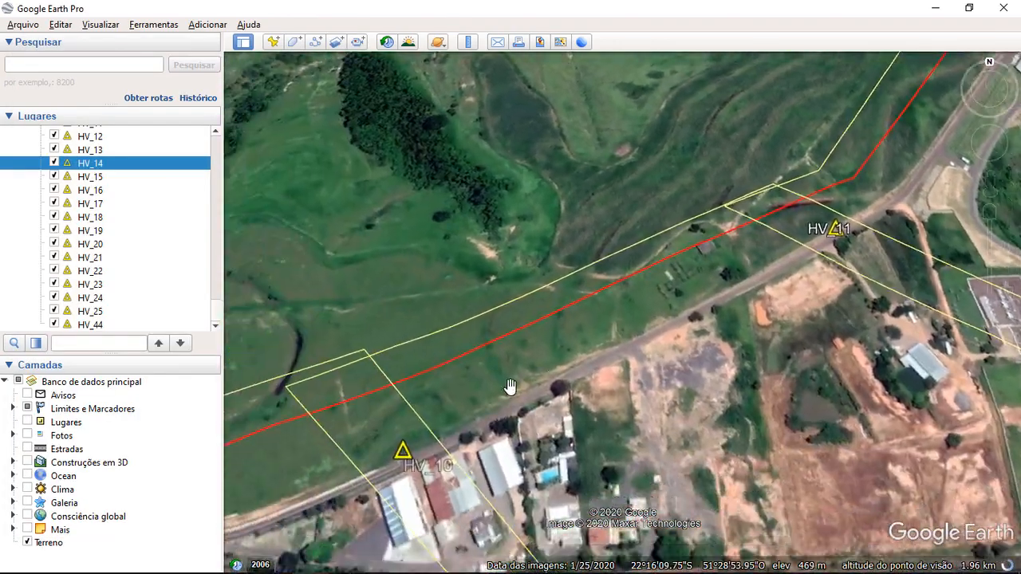
pyautogui.moveTo(488, 414); pyautogui.dragTo(620, 247)
pyautogui.moveTo(581, 319); pyautogui.dragTo(692, 358)
pyautogui.scroll(-3, 691, 358)
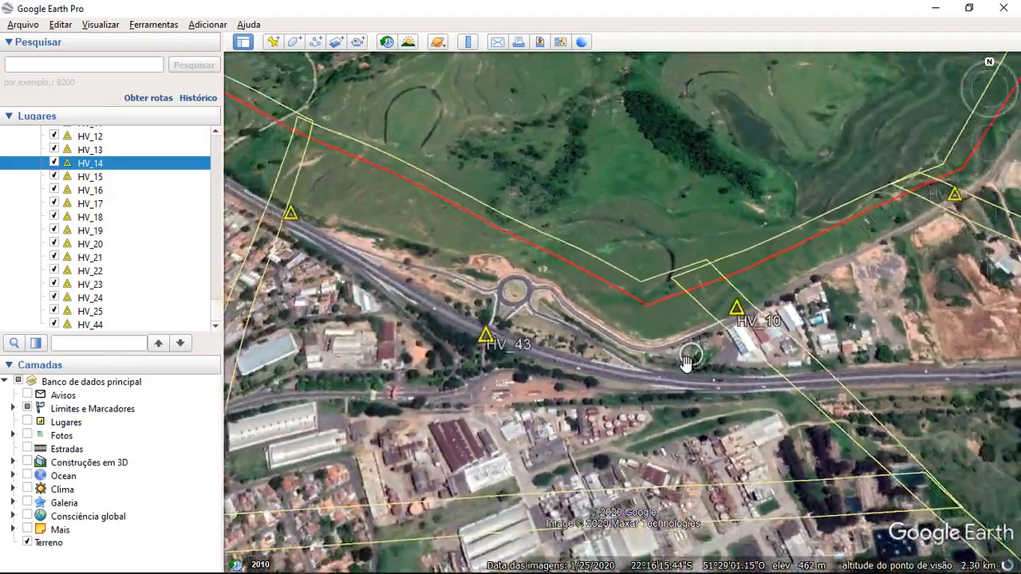
# - Reposition placemark HV_09 on the highway into the narrow overlap strip, at about 22°16'6"S, 51°29'26"O
pyautogui.moveTo(398, 251); pyautogui.dragTo(509, 337)
pyautogui.scroll(3, 556, 369)
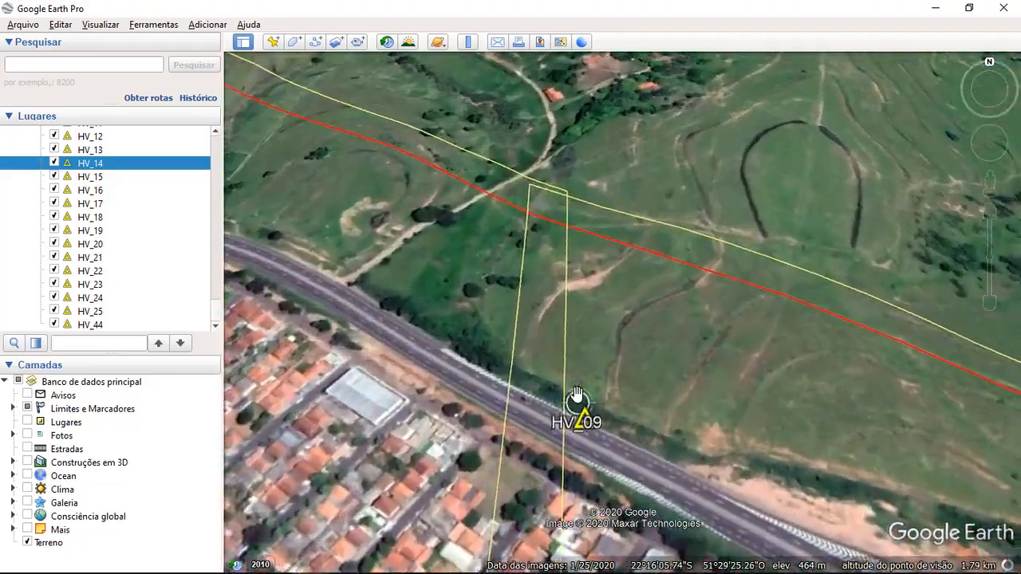
pyautogui.moveTo(582, 433); pyautogui.dragTo(600, 452, button='middle')
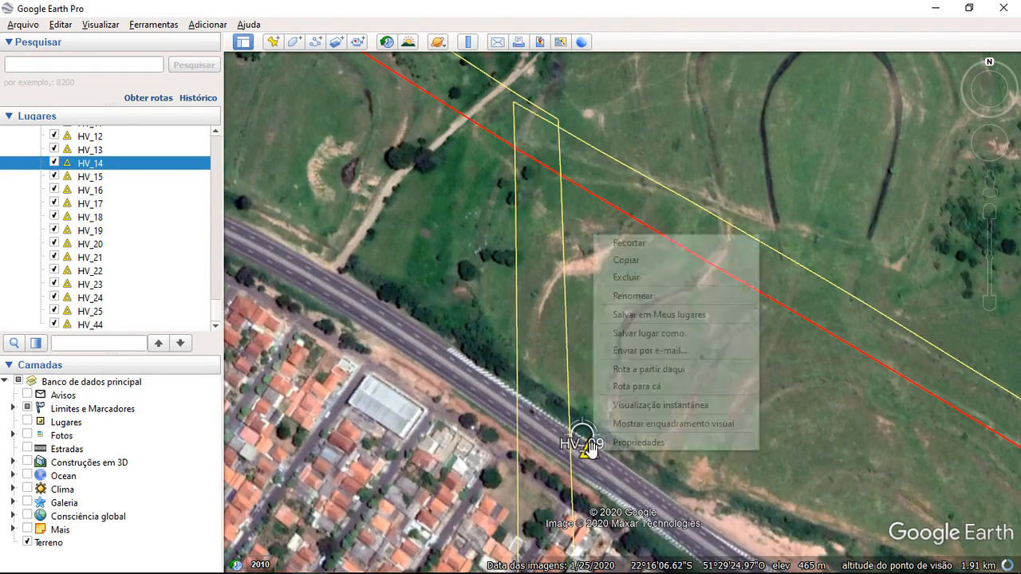
pyautogui.click(638, 443)
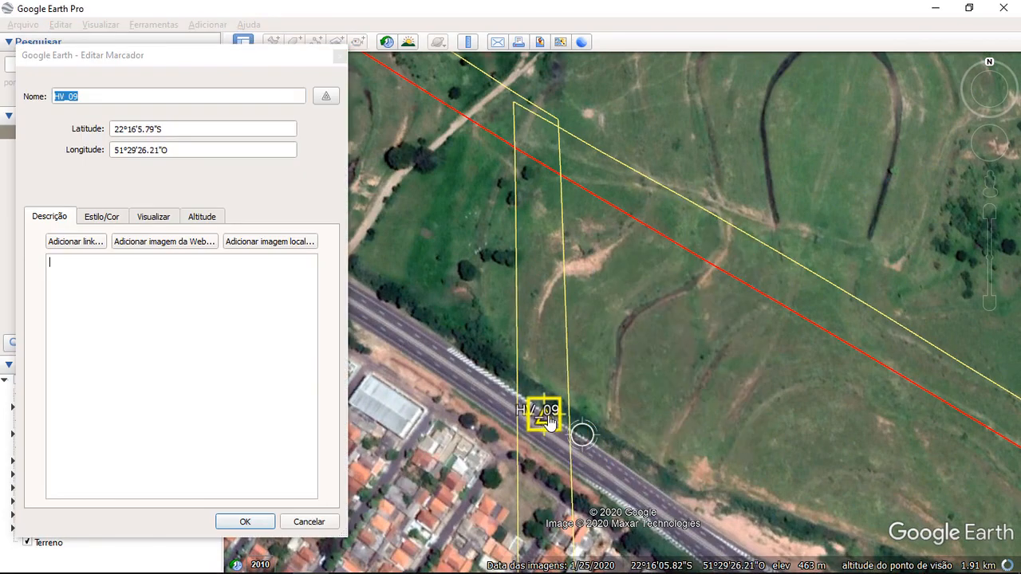
pyautogui.click(243, 522)
# - Reposition placemark HV_08 eastward along the highway into the overlap strip near the interchange, at about 22°15'58"S, 51°29'55"O
pyautogui.scroll(-3, 654, 398)
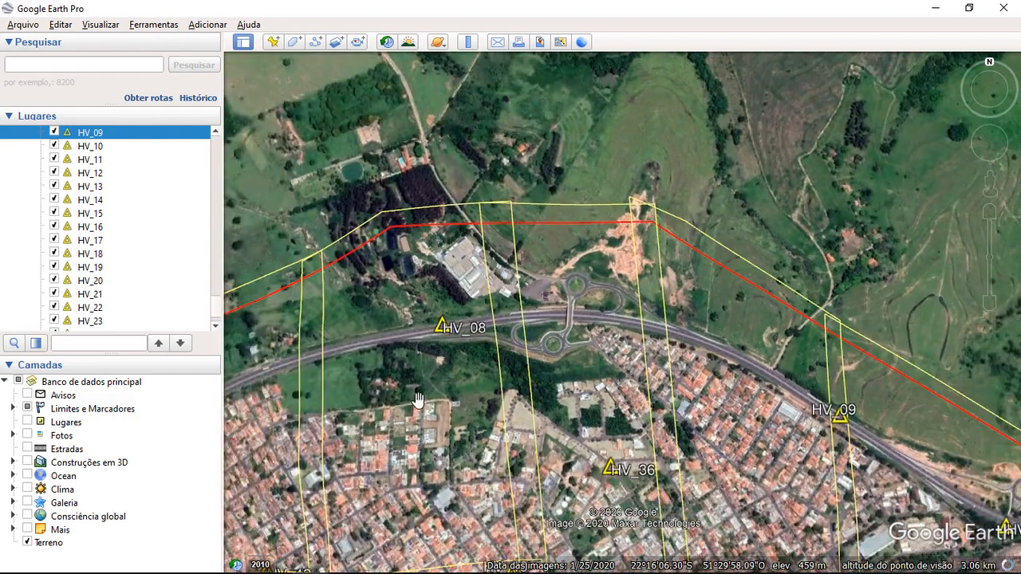
pyautogui.moveTo(418, 400); pyautogui.dragTo(643, 351)
pyautogui.scroll(3, 771, 246)
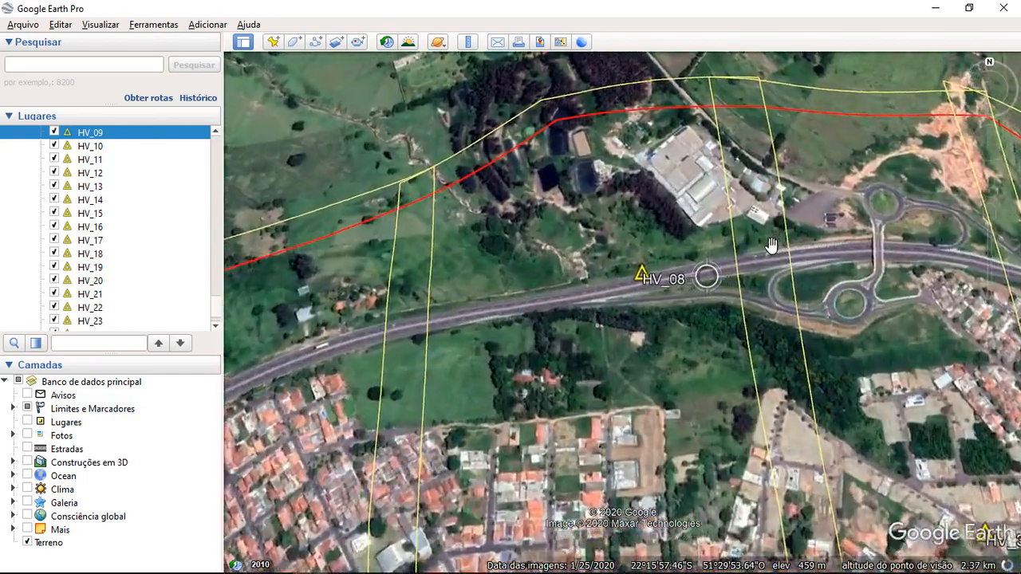
pyautogui.scroll(2, 772, 245)
pyautogui.moveTo(771, 245); pyautogui.dragTo(575, 315)
pyautogui.press('r')
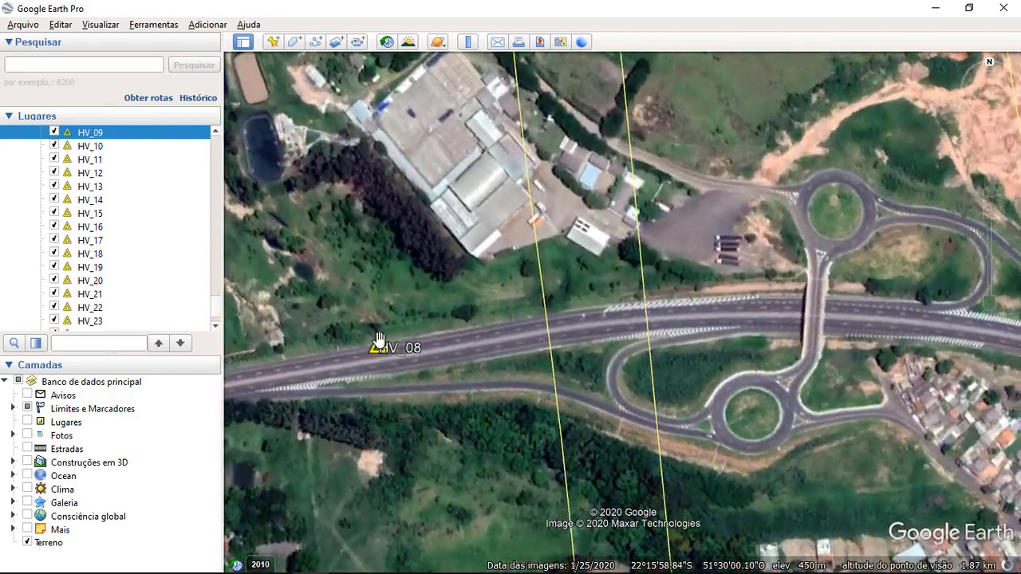
pyautogui.rightClick(381, 351)
pyautogui.click(431, 545)
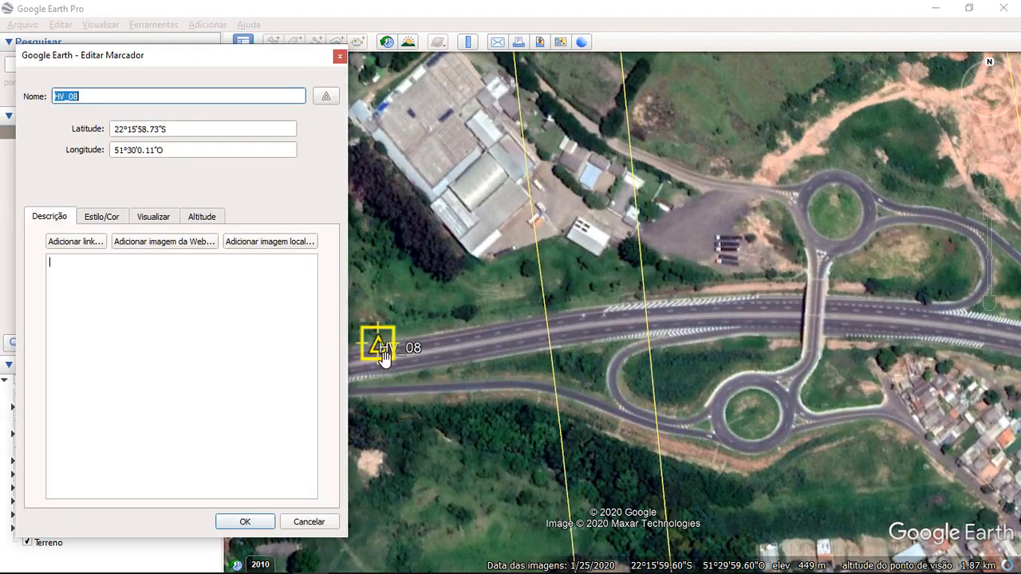
pyautogui.moveTo(387, 359); pyautogui.dragTo(553, 323)
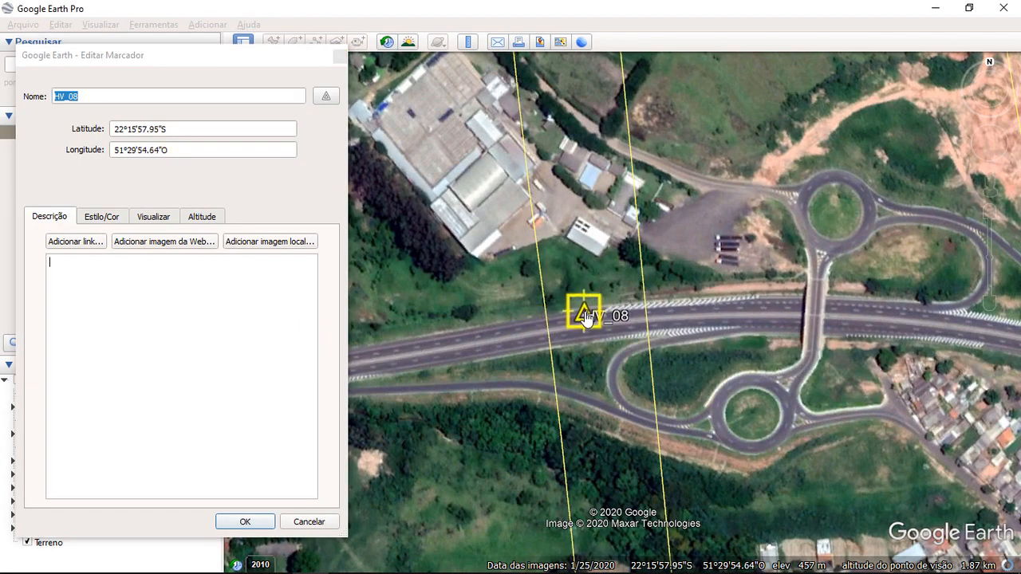
pyautogui.click(219, 524)
# - Reposition placemark HV_39 northeast along the highway into the neighbouring vertical overlap strip
pyautogui.scroll(-5, 620, 406)
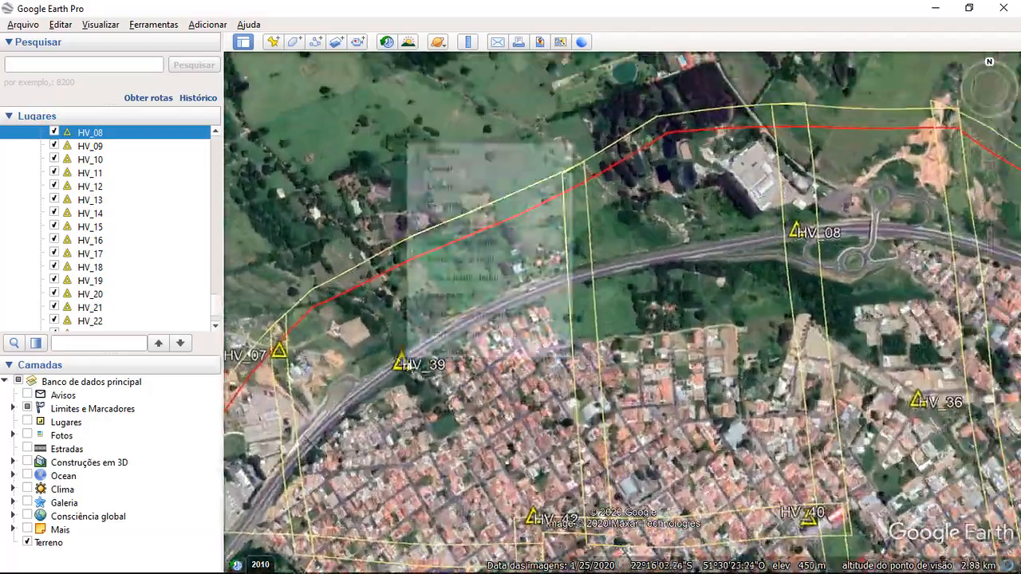
pyautogui.click(440, 352)
pyautogui.moveTo(403, 364); pyautogui.dragTo(584, 270)
pyautogui.scroll(4, 591, 244)
pyautogui.click(244, 522)
# - Reposition placemark HV_40 into the overlap of the yellow strips, beside the red-and-white roofed building
pyautogui.scroll(-4, 620, 319)
pyautogui.moveTo(319, 359); pyautogui.dragTo(506, 304)
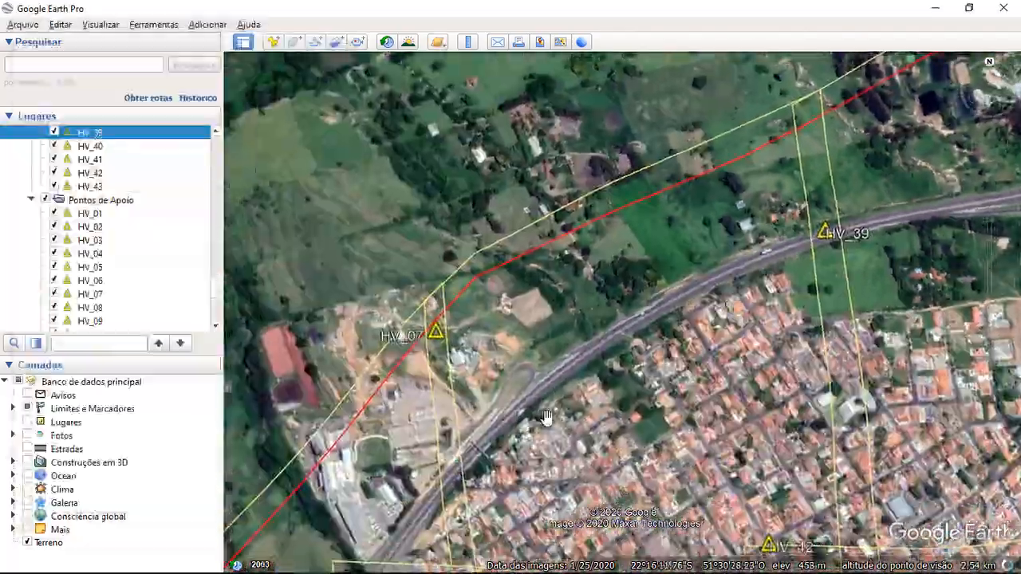
pyautogui.scroll(1, 483, 442)
pyautogui.moveTo(484, 441); pyautogui.dragTo(536, 223)
pyautogui.scroll(-5, 536, 223)
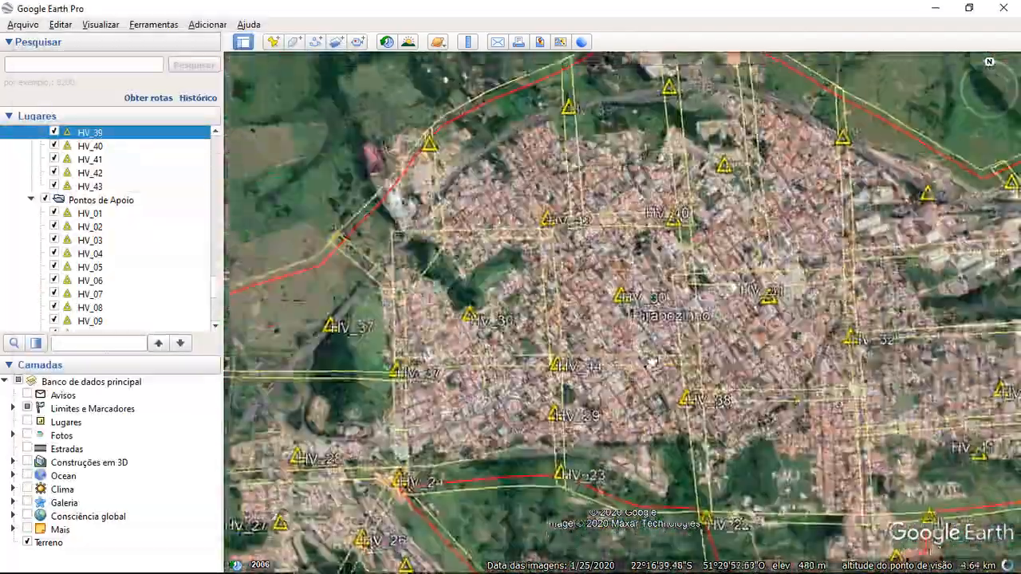
pyautogui.scroll(5, 670, 227)
pyautogui.moveTo(581, 319); pyautogui.dragTo(576, 249)
pyautogui.rightClick(432, 351)
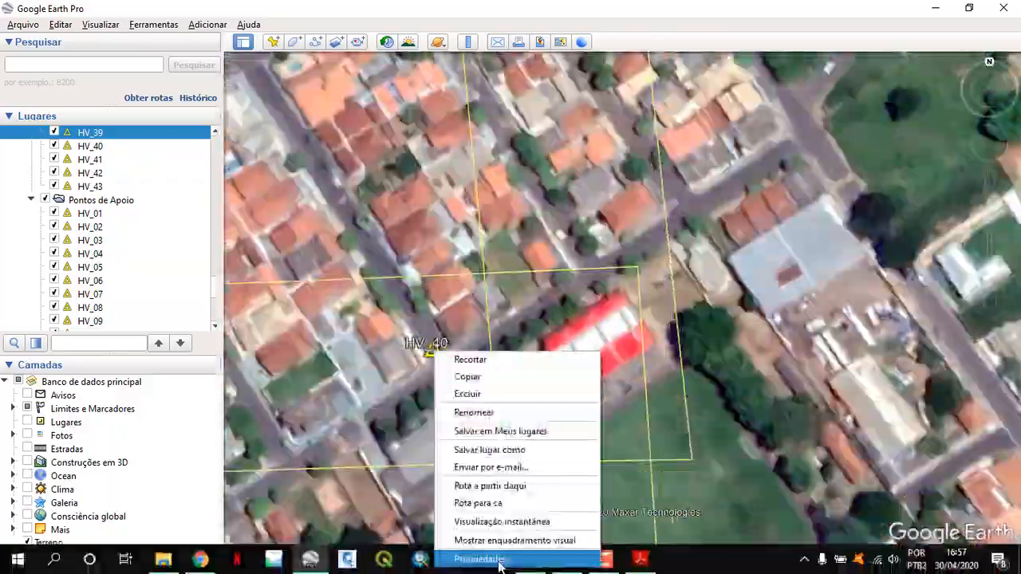
pyautogui.click(480, 560)
pyautogui.moveTo(431, 354); pyautogui.dragTo(614, 422)
pyautogui.click(245, 521)
# - Review how the HV control points are distributed over the overlap strips across the whole Pirapozinho area
pyautogui.scroll(-5, 632, 344)
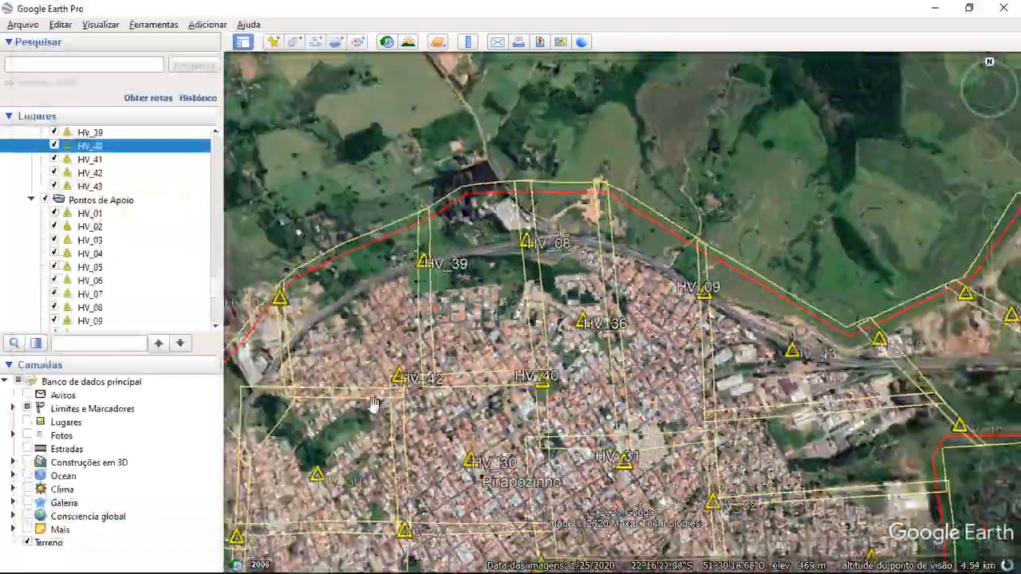
pyautogui.scroll(-2, 635, 347)
pyautogui.moveTo(343, 487); pyautogui.dragTo(590, 295)
pyautogui.scroll(-3, 495, 451)
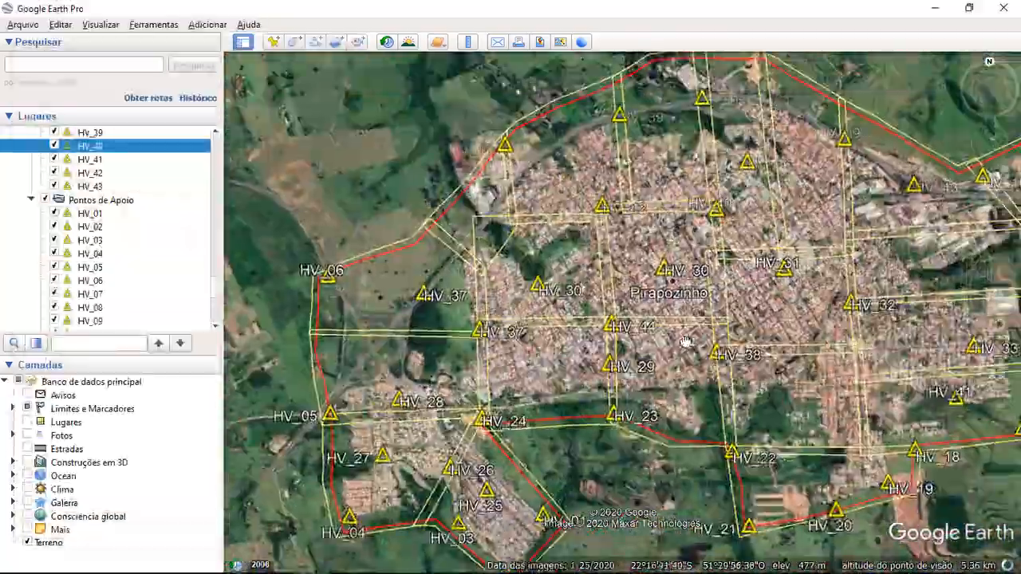
pyautogui.moveTo(686, 343); pyautogui.dragTo(519, 394)
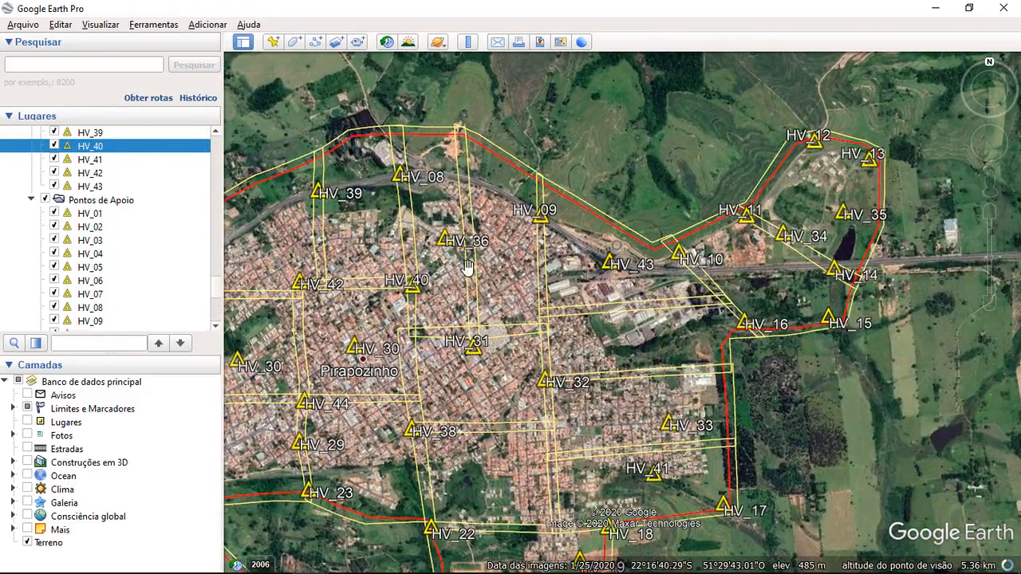
pyautogui.moveTo(596, 392); pyautogui.dragTo(621, 313)
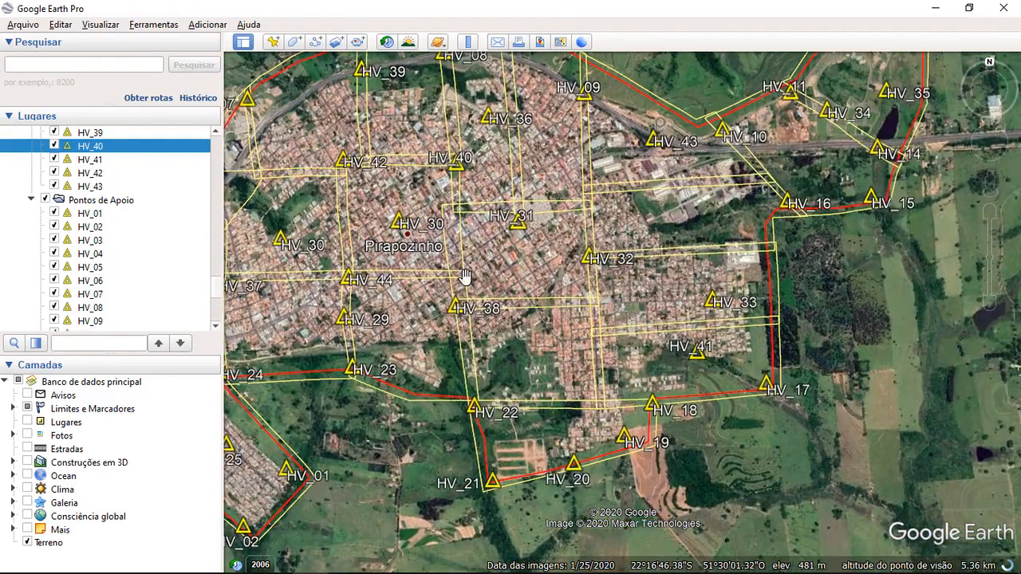
# - Add placemark HV_45 on the street inside the strip overlap at 22°16'50.87"S, 51°29'23.97"O
pyautogui.scroll(5, 611, 401)
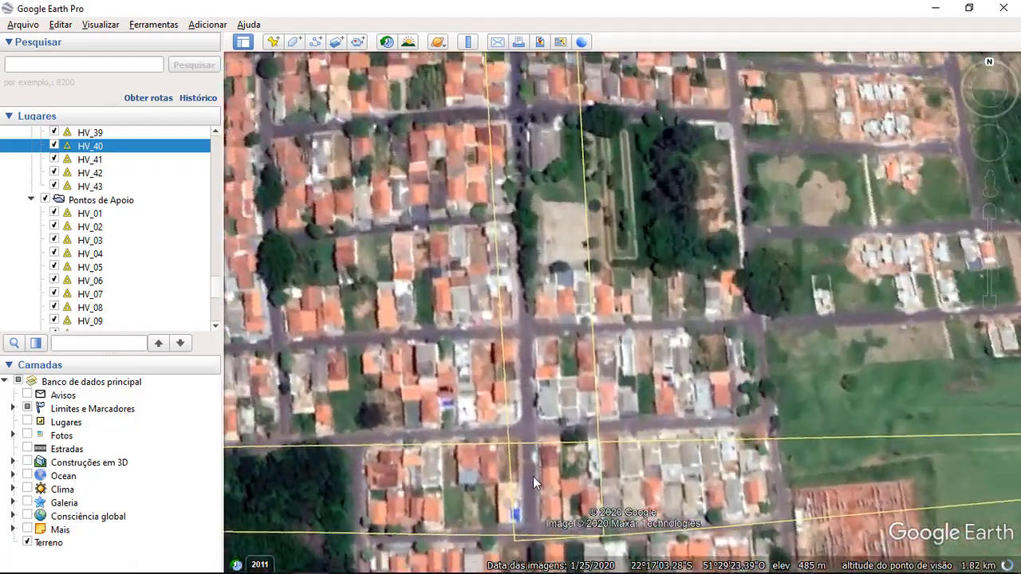
pyautogui.moveTo(533, 476); pyautogui.dragTo(551, 393)
pyautogui.click(122, 188)
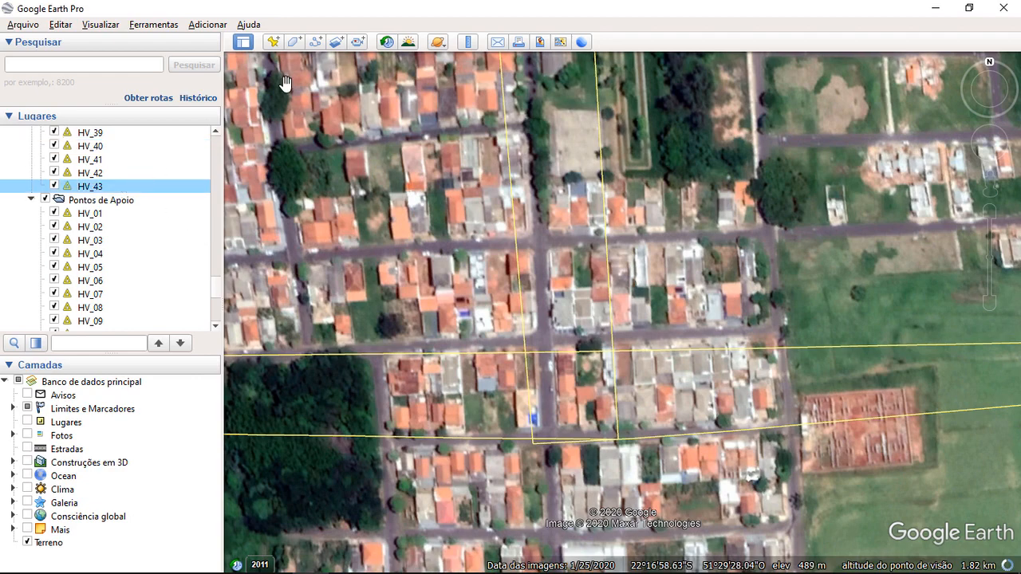
pyautogui.click(274, 43)
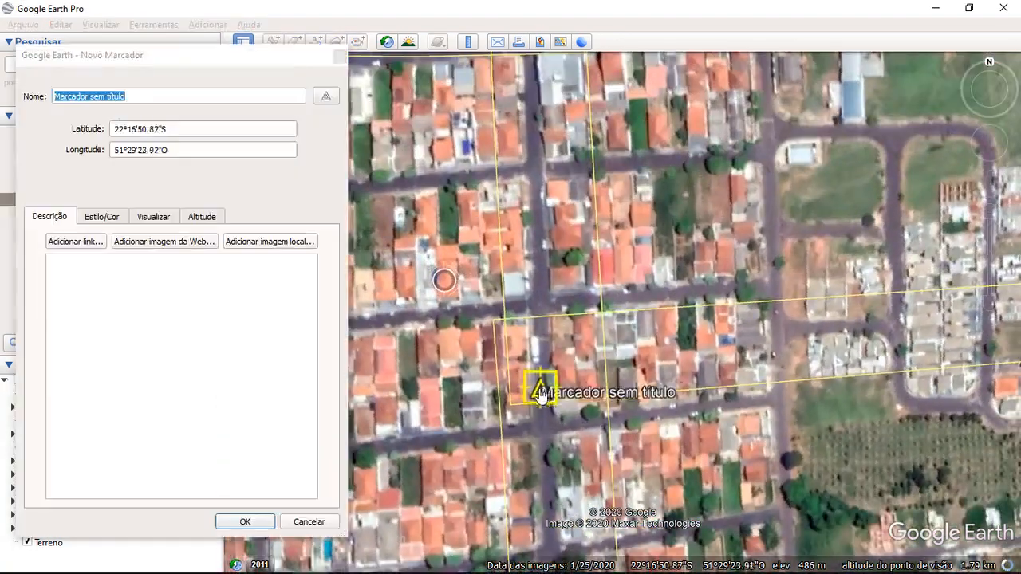
pyautogui.write('HH_')
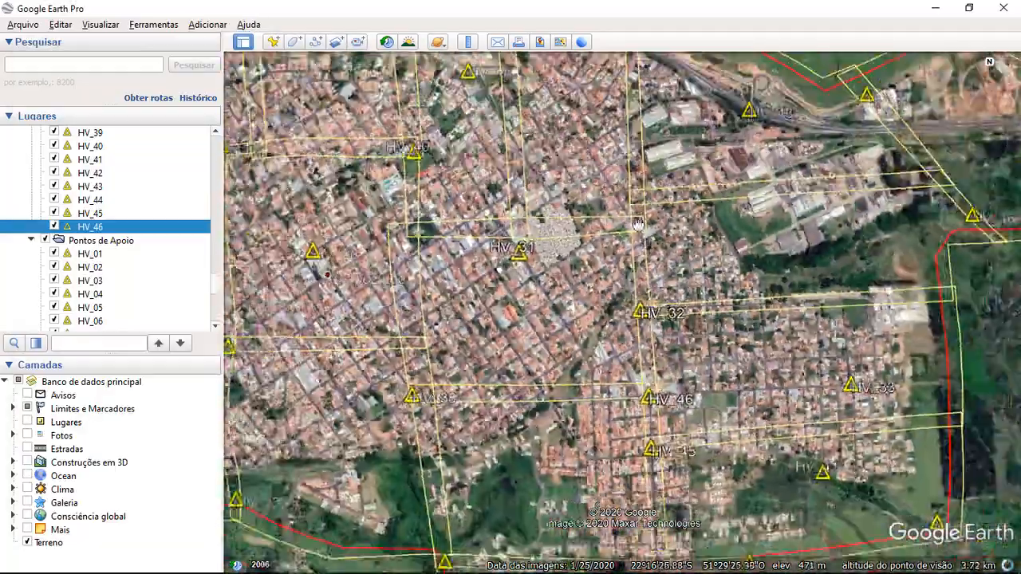
# - Add placemark HV_47 on the street in the overlap southwest of the large pale-roofed building, at 22°16'27.20"S, 51°29'25.82"O
pyautogui.hotkey('ctrl', 'shift', 'p')
pyautogui.write('HV_')
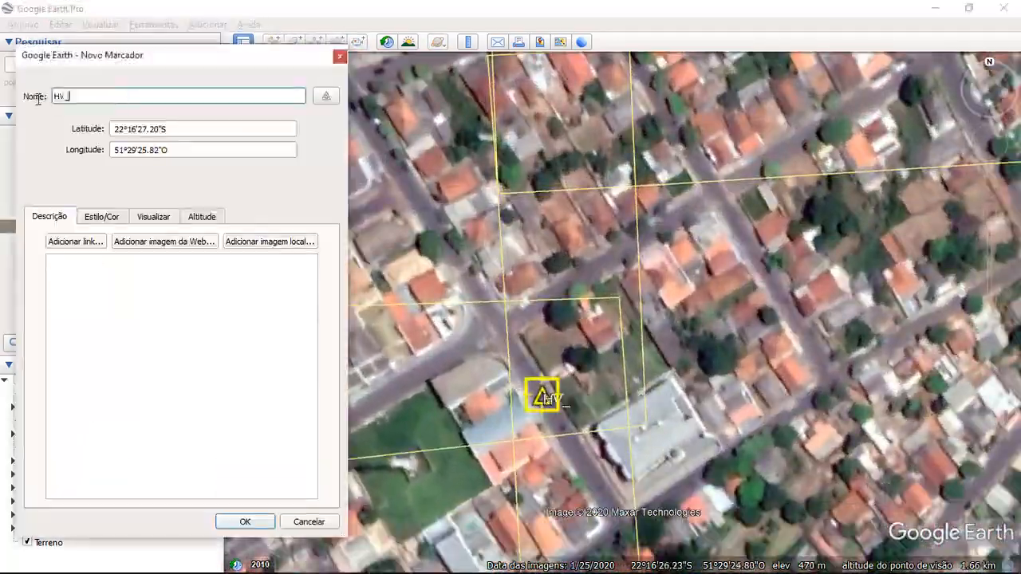
pyautogui.write('47')
pyautogui.press('Return')
# - Add placemark HV_48 in the strip beside the industrial storage tanks, at 22°16'23.80"S, 51°29'15.78"O
pyautogui.scroll(5, 613, 237)
pyautogui.hotkey('ctrl', 'shift', 'p')
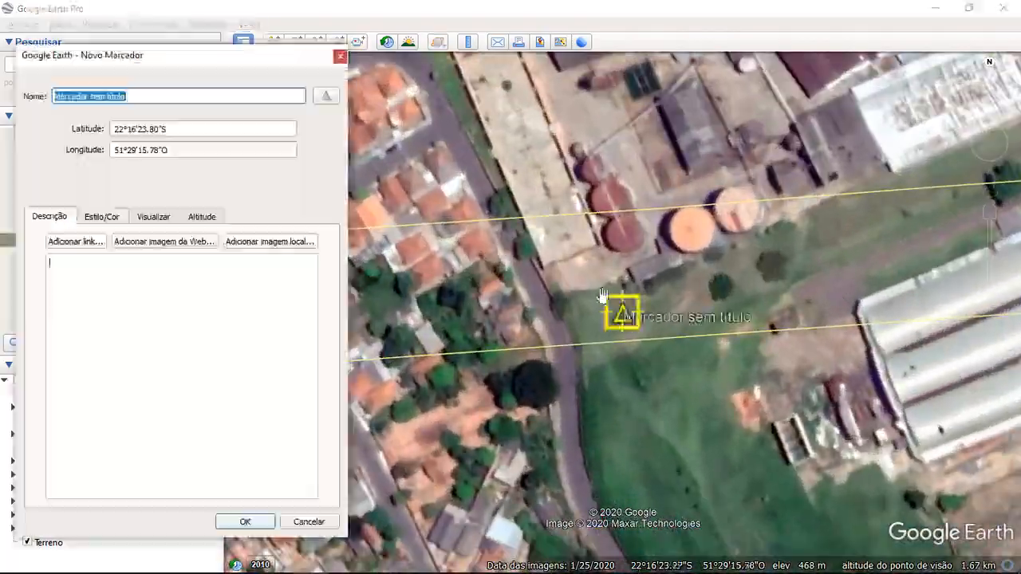
pyautogui.write('HV_48')
pyautogui.press('Return')
# - Add placemark HV_49 beside the ponds where the horizontal strip crosses the diagonal one, at about 22°16'22"S, 51°28'49"O
pyautogui.scroll(5, 630, 353)
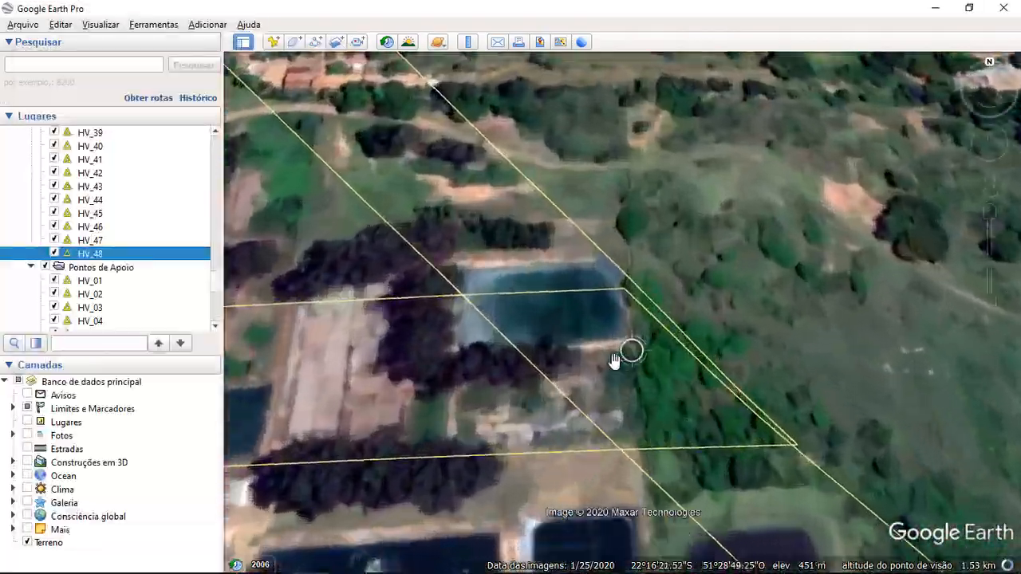
pyautogui.hotkey('ctrl', 'shift', 'p')
pyautogui.write('HV_49')
pyautogui.press('Return')
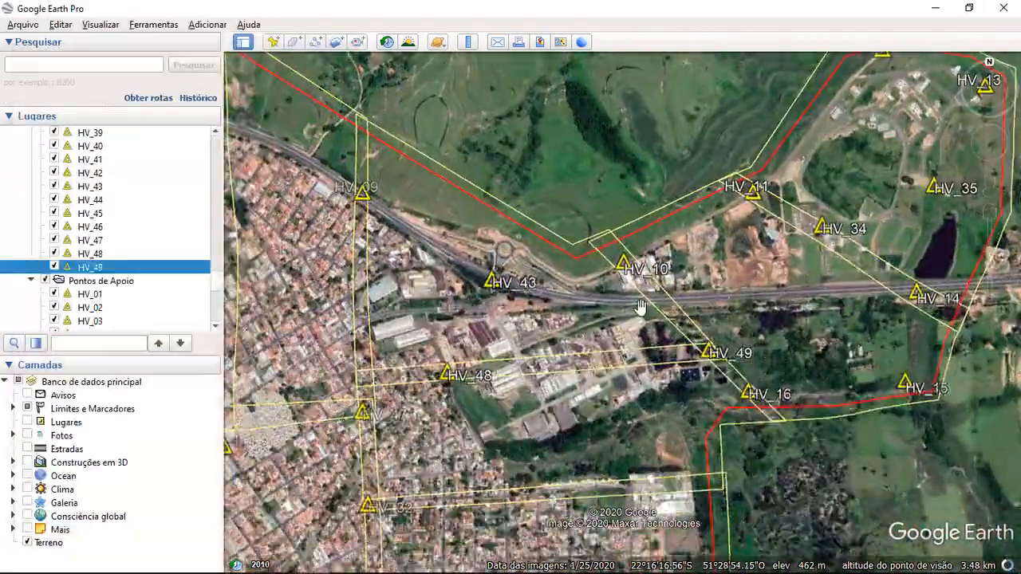
# - Add placemark HV_50 near the eastern end of the horizontal strip, at about 22°16'48.37"S, 51°28'50.58"O
pyautogui.scroll(5, 784, 400)
pyautogui.hotkey('ctrl', 'shift', 'p')
pyautogui.write('HV_')
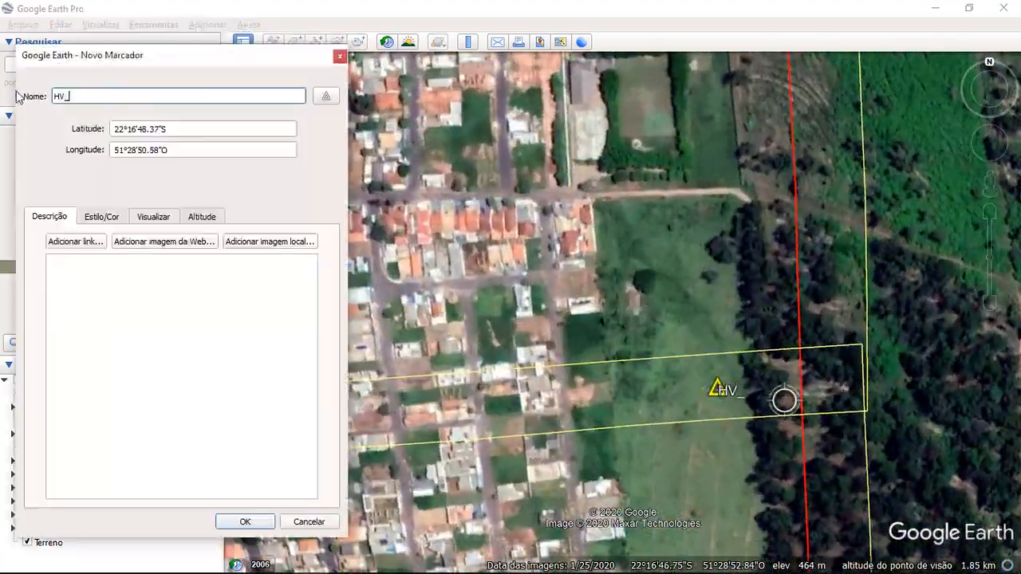
pyautogui.write('50')
pyautogui.press('Return')
# - Add placemark HV_51 in the strip crossing the factory compound, at 22°16'34.98"S, 51°28'53.20"O
pyautogui.scroll(5, 877, 393)
pyautogui.hotkey('ctrl', 'shift', 'p')
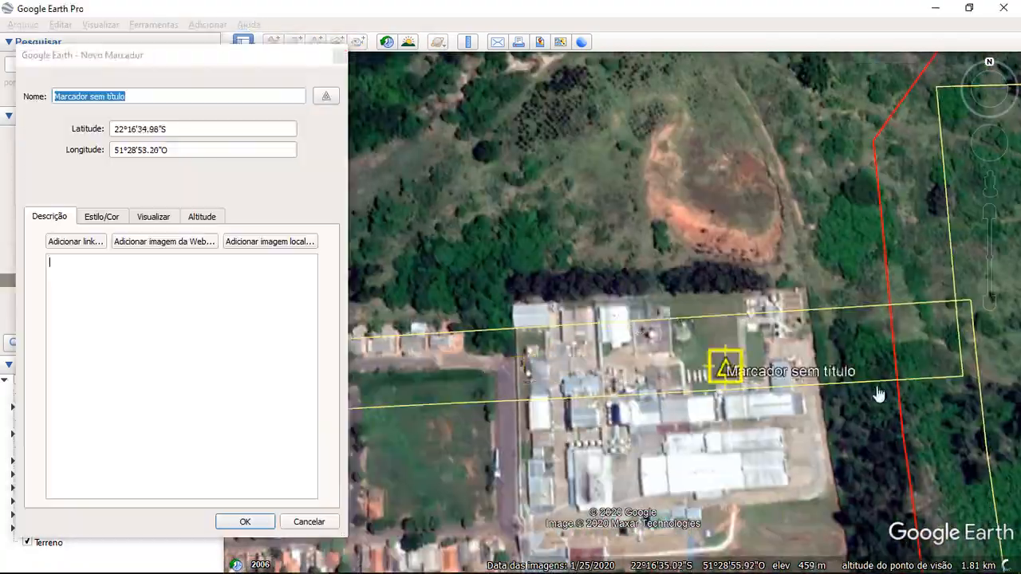
pyautogui.write('HV_51')
pyautogui.press('Return')
# - Reposition placemark HV_51 westward within the strip to the street at the factory's western edge
pyautogui.scroll(4, 854, 367)
pyautogui.moveTo(861, 369)
pyautogui.mouseDown()
pyautogui.moveTo(713, 371)
pyautogui.moveTo(579, 396)
pyautogui.mouseUp()
pyautogui.rightClick(711, 375)
pyautogui.click(753, 543)
pyautogui.press('Return')
# - Reposition placemark HV_41 southwestward into the open field south of the housing blocks
pyautogui.scroll(-4, 832, 417)
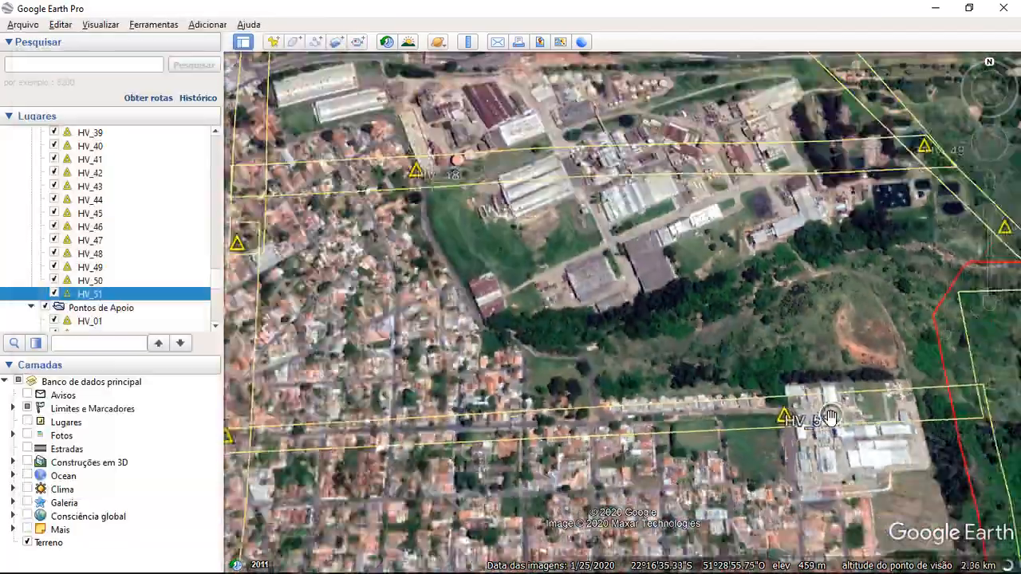
pyautogui.moveTo(832, 416); pyautogui.dragTo(745, 241)
pyautogui.moveTo(745, 241); pyautogui.dragTo(320, 321, button='middle')
pyautogui.scroll(4, 645, 319)
pyautogui.moveTo(321, 326); pyautogui.dragTo(505, 133)
pyautogui.rightClick(597, 187)
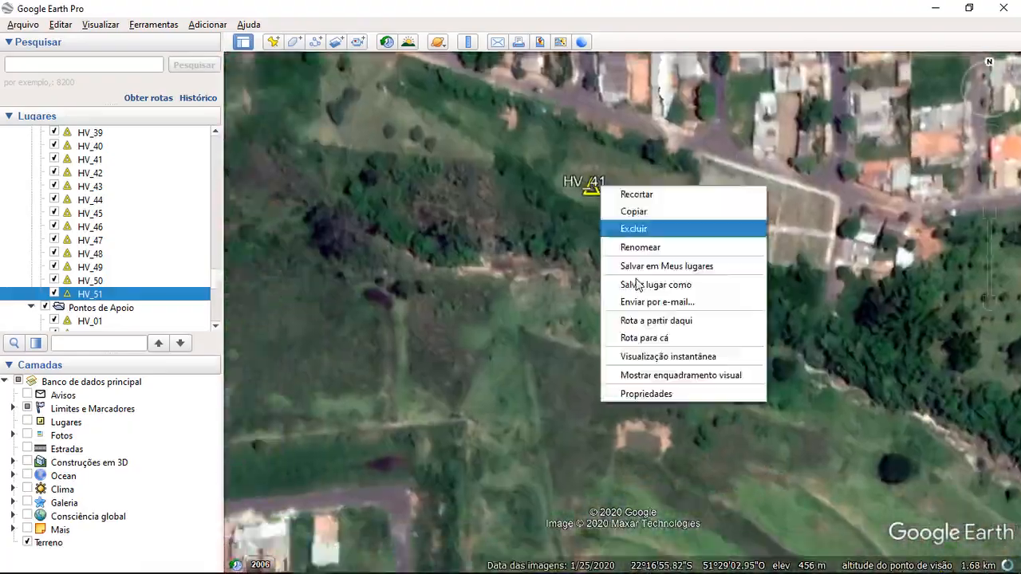
pyautogui.click(647, 392)
pyautogui.moveTo(593, 190); pyautogui.dragTo(512, 369)
pyautogui.click(247, 523)
# - Add placemark HV_52 on a street inside the horizontal strip south of HV_33, at about 22°16'49"S, 51°29'08"O
pyautogui.moveTo(682, 84); pyautogui.dragTo(677, 286)
pyautogui.scroll(5, 606, 258)
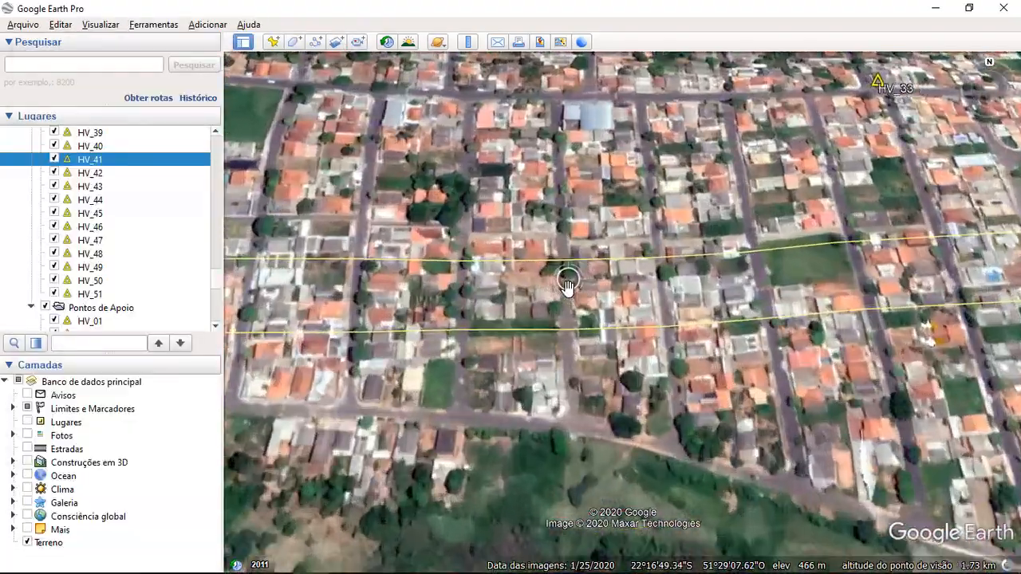
pyautogui.hotkey('ctrl', 'shift', 'p')
pyautogui.write('HV_52')
pyautogui.press('Return')
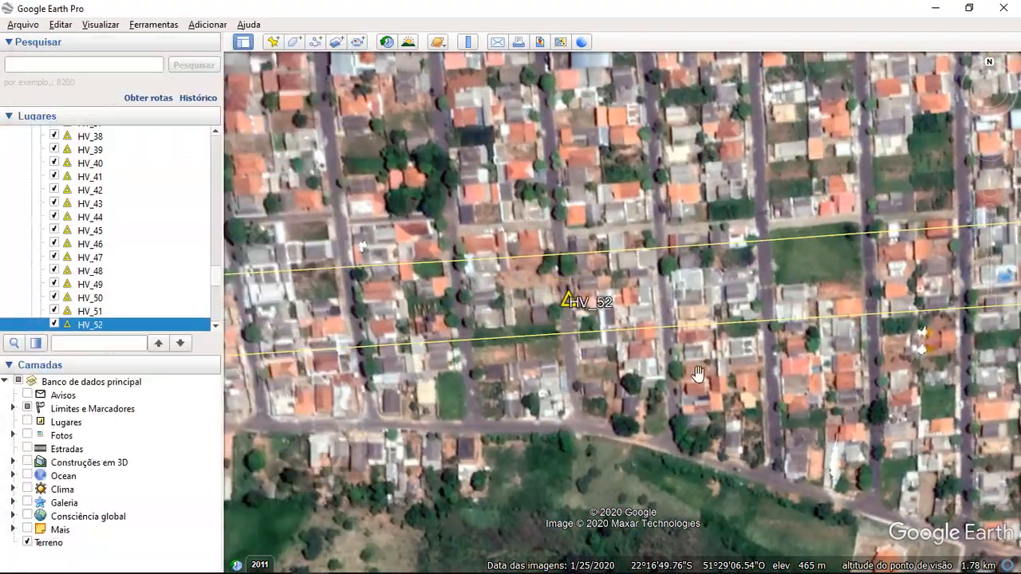
# - Add placemark HV_53 by the highway ramp in the vertical strip between HV_08 and HV_09, at about 22°15'58"S, 51°29'42"O
pyautogui.scroll(-5, 748, 349)
pyautogui.moveTo(542, 136); pyautogui.dragTo(627, 391)
pyautogui.scroll(5, 610, 258)
pyautogui.scroll(-3, 609, 257)
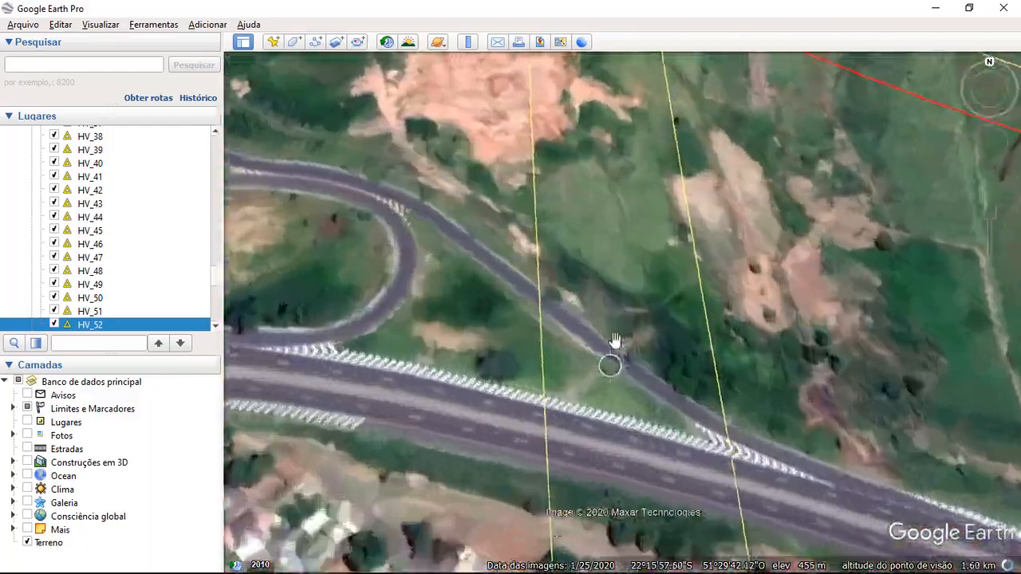
pyautogui.hotkey('ctrl', 'shift', 'p')
pyautogui.write('HV_53')
pyautogui.press('Return')
# - Add placemark HV_54 on the street in the strip overlap south of HV_07, at 22°16'20.14"S, 51°30'33.52"O
pyautogui.scroll(-2, 626, 335)
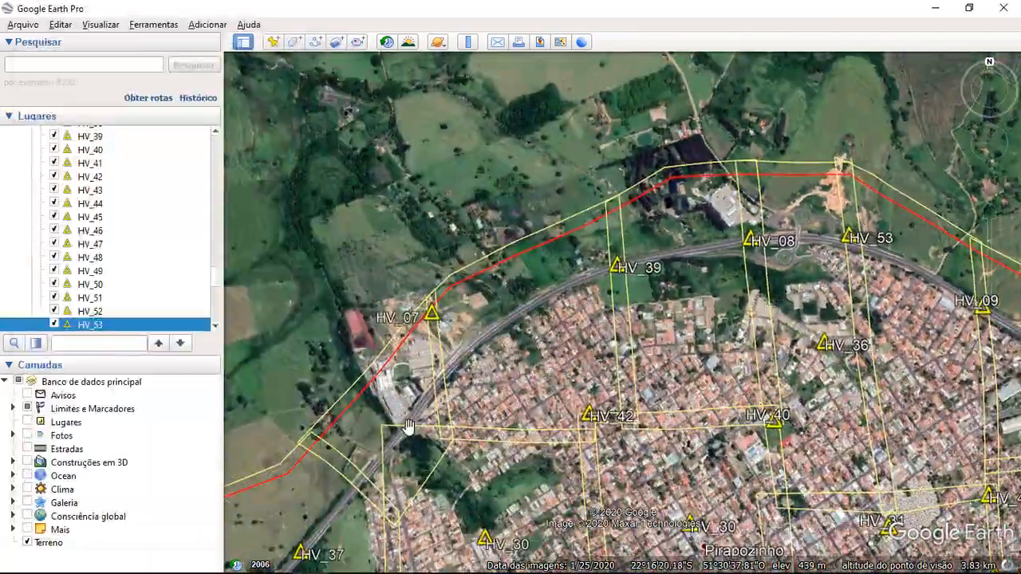
pyautogui.scroll(5, 626, 331)
pyautogui.hotkey('ctrl', 'shift', 'p')
pyautogui.write('HV_54')
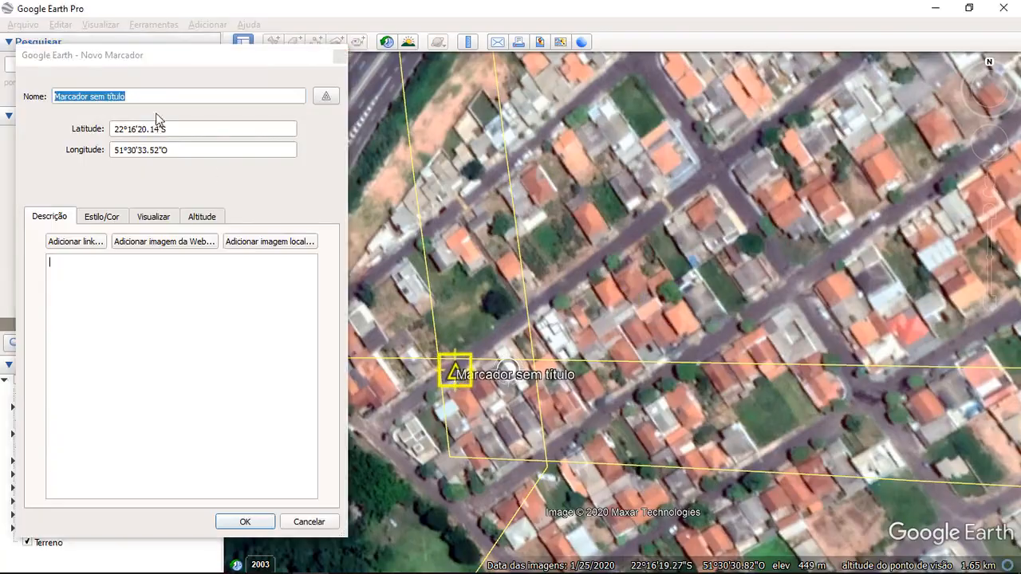
pyautogui.press('Return')
# - Add placemark HV_55 in the field at the northwestern end of the diagonal strip, near the red boundary
pyautogui.scroll(-5, 550, 324)
pyautogui.scroll(3, 470, 299)
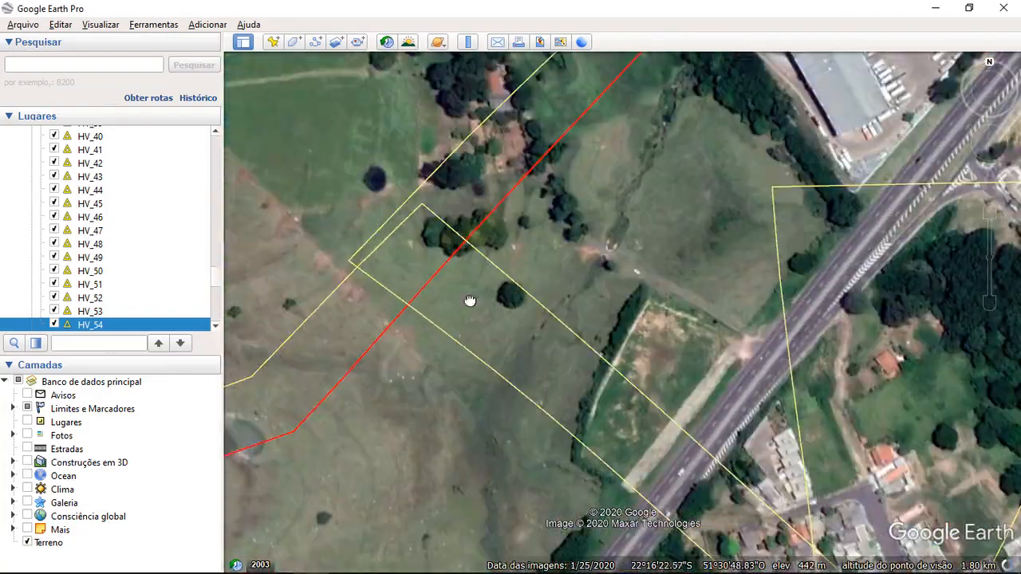
pyautogui.hotkey('ctrl', 'shift', 'p')
pyautogui.write('HV_55')
pyautogui.press('Return')
# - Reposition the eastern HV_37 placemark southward along the street into the strip overlap at the neighbourhood's western edge
pyautogui.scroll(-5, 718, 349)
pyautogui.scroll(5, 710, 327)
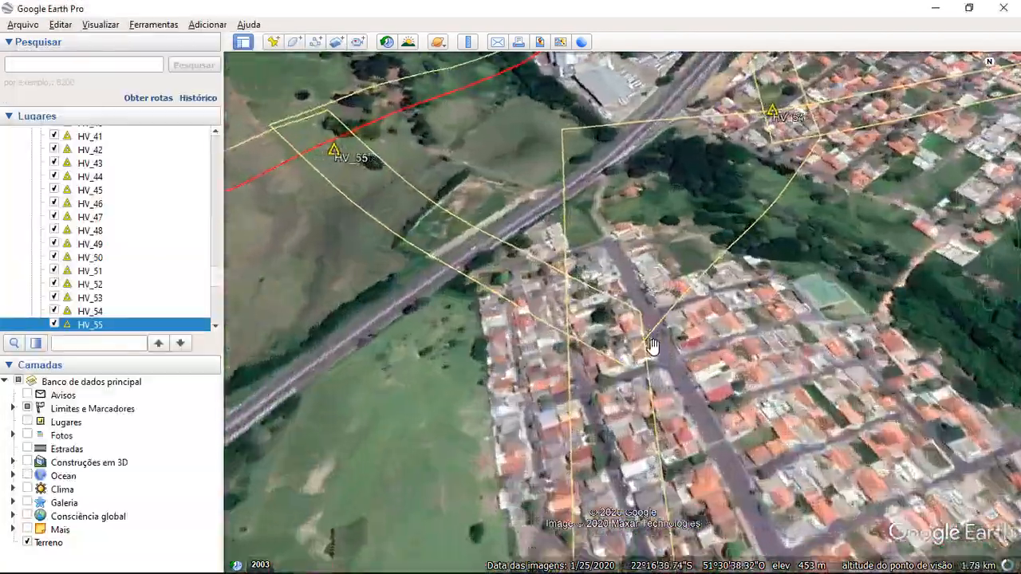
pyautogui.scroll(-5, 619, 391)
pyautogui.scroll(3, 694, 478)
pyautogui.scroll(5, 682, 416)
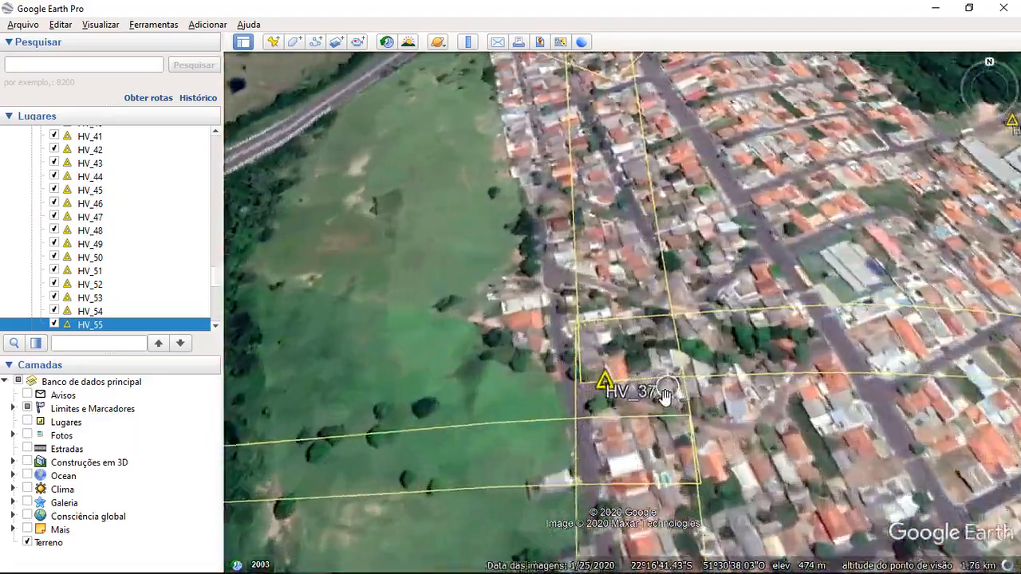
pyautogui.press('r')
pyautogui.rightClick(647, 309)
pyautogui.click(686, 522)
pyautogui.moveTo(631, 306); pyautogui.dragTo(620, 382)
pyautogui.click(247, 521)
# - Add placemark HV_58 near the western end of the horizontal strip, just inside the red boundary west of the interchange
pyautogui.moveTo(742, 370); pyautogui.dragTo(547, 388)
pyautogui.scroll(-5, 546, 388)
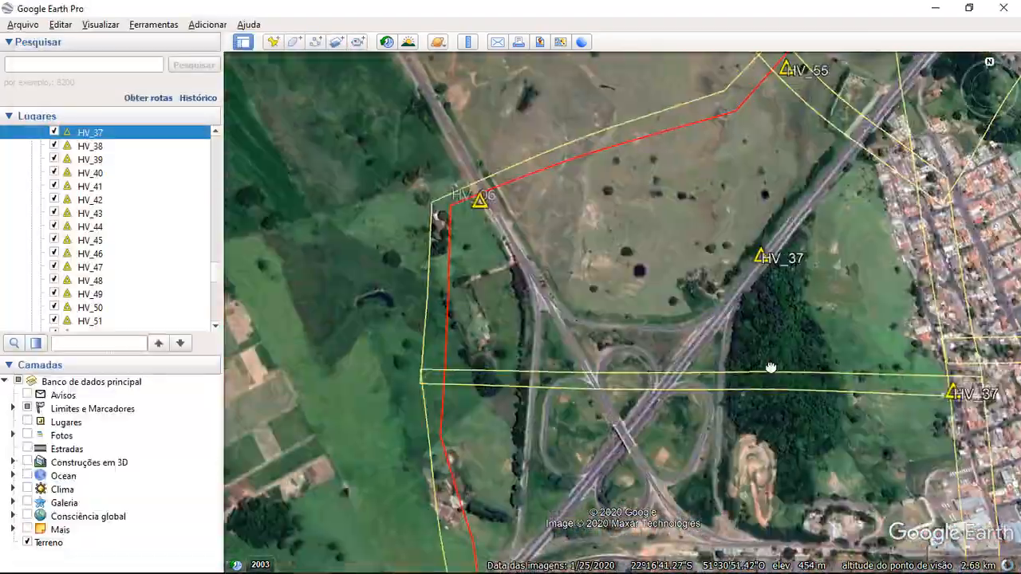
pyautogui.scroll(4, 447, 358)
pyautogui.hotkey('ctrl', 'shift', 'p')
pyautogui.write('HV_58')
pyautogui.press('Return')
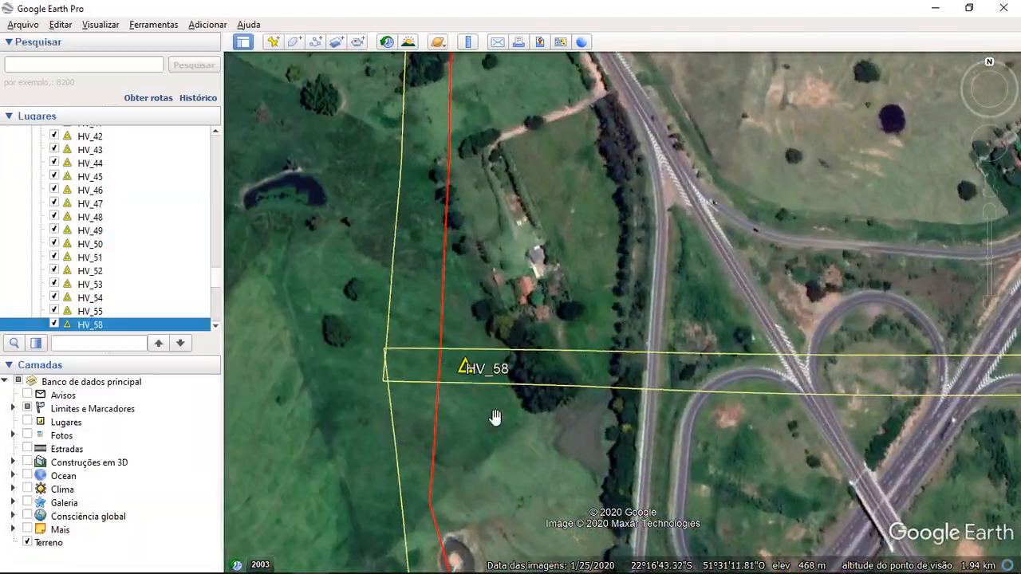
# - Rename the new HV_58 placemark at the western end of the strip as HV_56
pyautogui.rightClick(141, 323)
pyautogui.click(204, 553)
pyautogui.click(93, 95)
pyautogui.press('BackSpace')
pyautogui.write('6')
pyautogui.press('Return')
# - Add placemark HV_57 on the highway inside the strip at the interchange, at 22°16'42.05"S, 51°30'56.94"O
pyautogui.scroll(4, 588, 330)
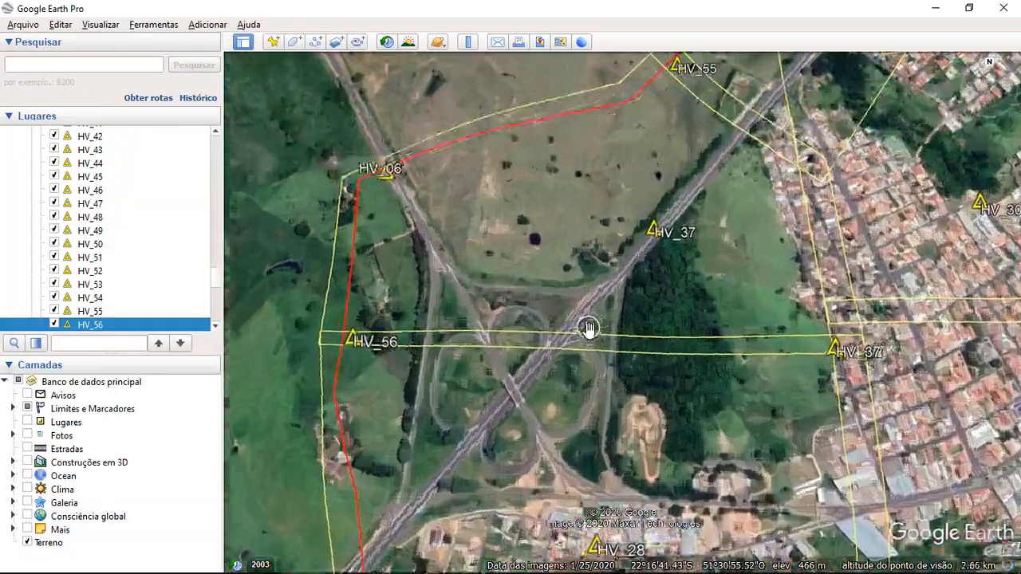
pyautogui.hotkey('ctrl', 'shift', 'p')
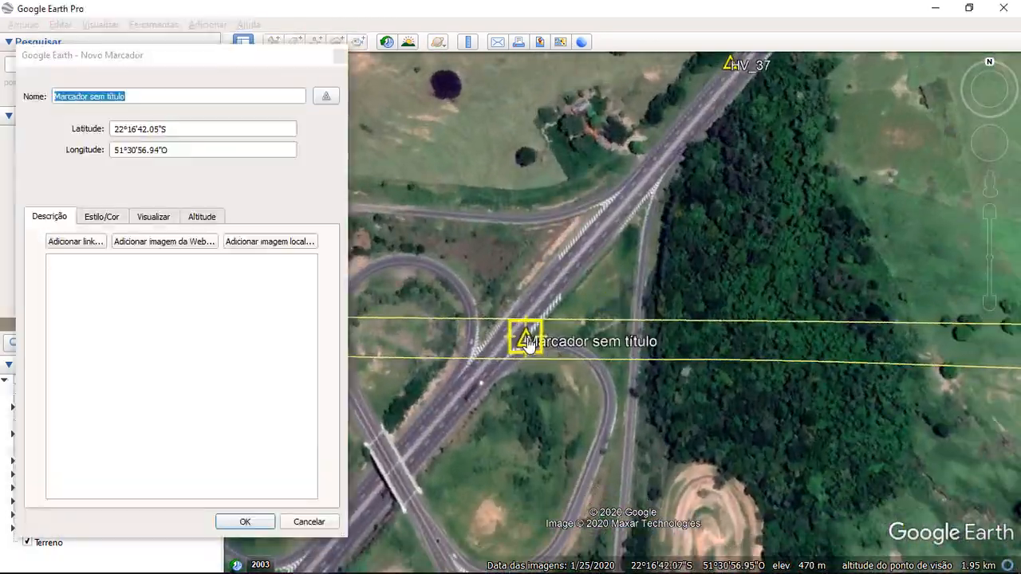
pyautogui.write('HV_57')
pyautogui.press('Return')
# - Add placemark HV_58 on the street at the strip intersection north of HV_38, at about 22°16'40"S, 51°29'51"O
pyautogui.scroll(-4, 577, 348)
pyautogui.scroll(4, 577, 349)
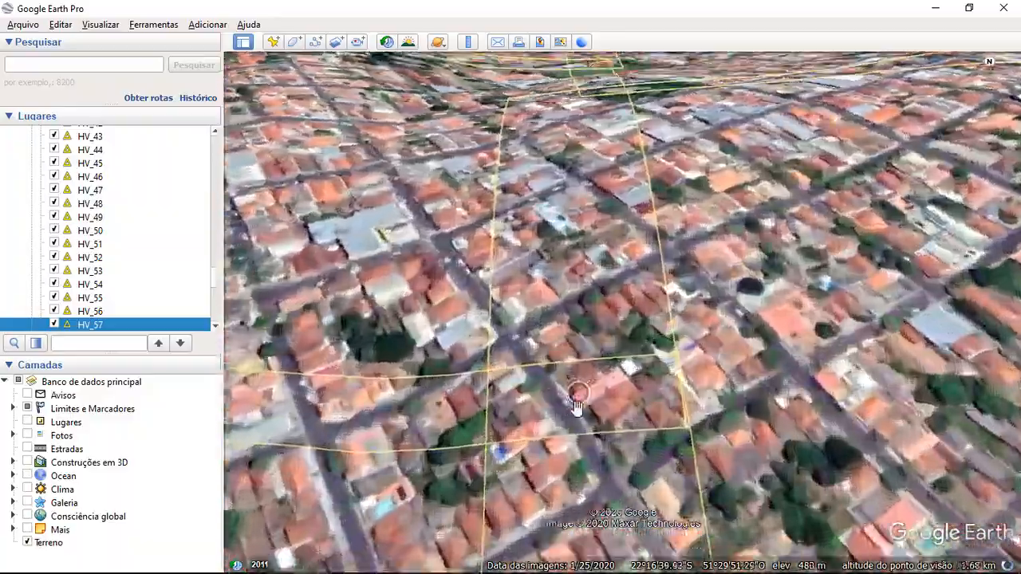
pyautogui.hotkey('ctrl', 'shift', 'p')
pyautogui.write('HV_58')
pyautogui.press('Return')
# - Reposition placemark HV_31 northward into the overlap of the strips just west of the cemetery
pyautogui.scroll(-4, 578, 349)
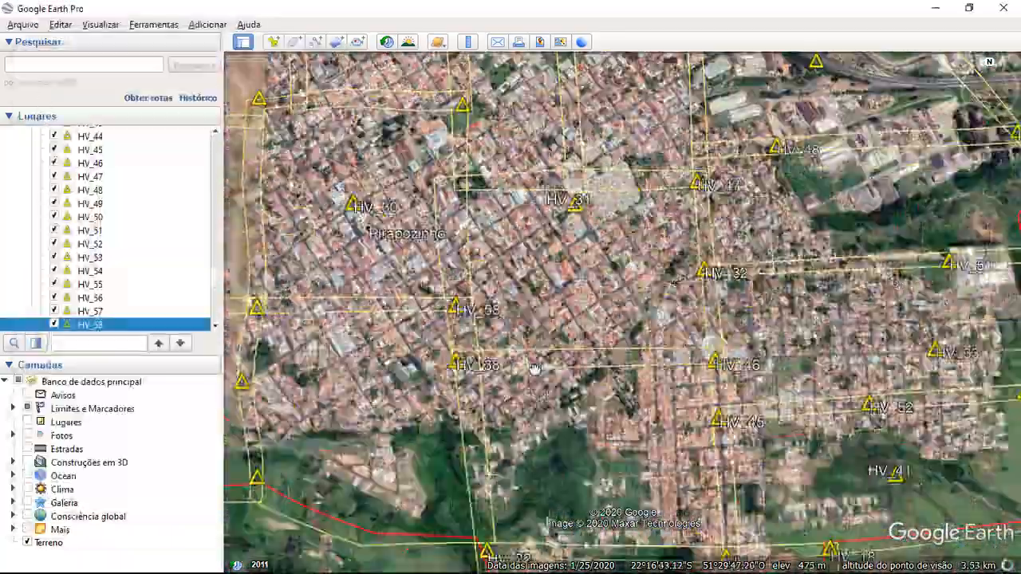
pyautogui.scroll(4, 577, 349)
pyautogui.hotkey('ctrl', 'shift', 'p')
pyautogui.press('Return')
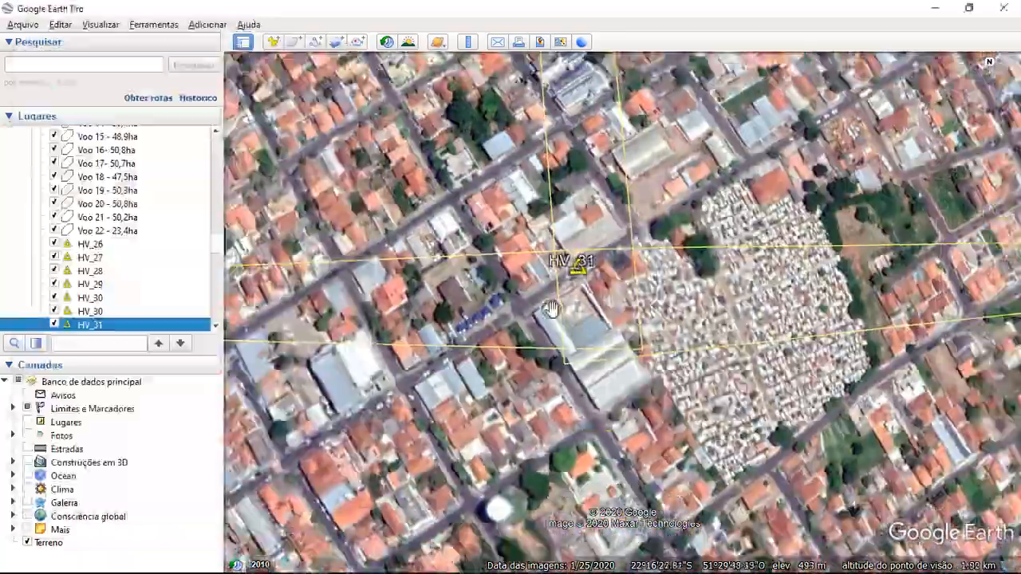
# - Add placemark HV_59 inside the horizontal strip between HV_38 and HV_46, at about 22°16'44"S, 51°29'36"O
pyautogui.scroll(-4, 682, 298)
pyautogui.scroll(5, 572, 355)
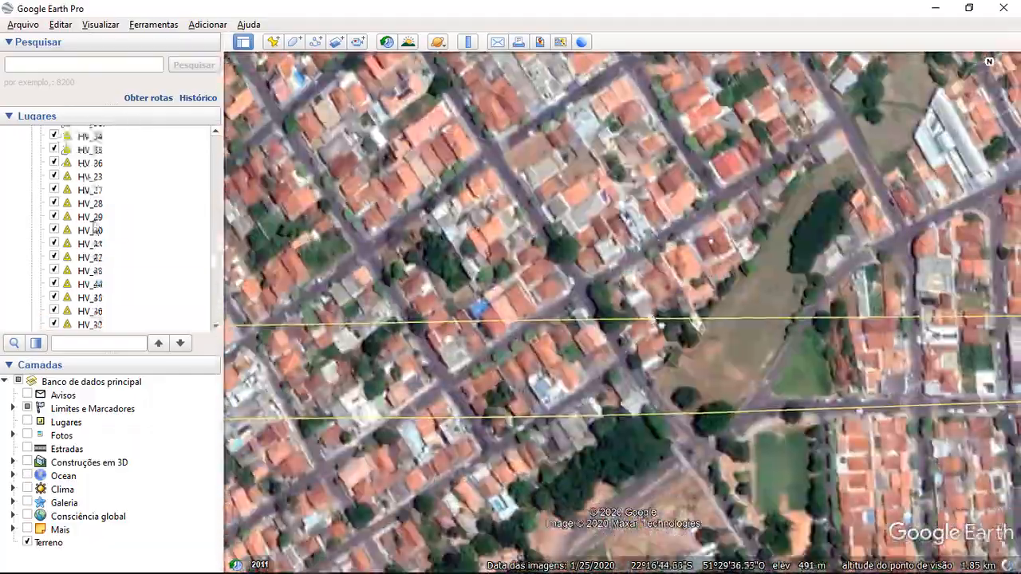
pyautogui.hotkey('ctrl', 'shift', 'p')
pyautogui.press('Return')
# - Reposition placemark HV_36 eastward to the street inside the vertical strip south of HV_53
pyautogui.scroll(-3, 483, 303)
pyautogui.scroll(-4, 483, 303)
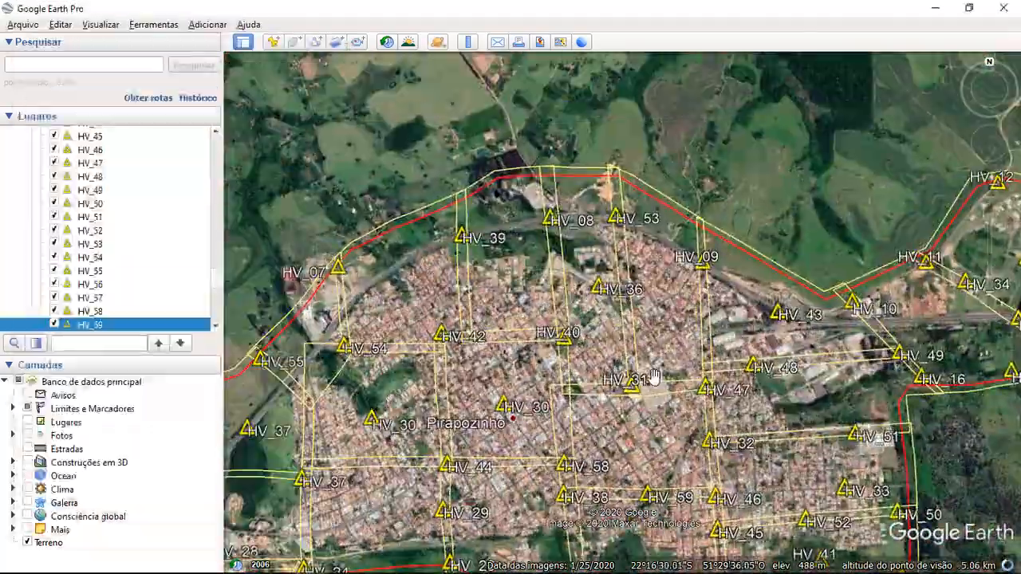
pyautogui.scroll(6, 642, 319)
pyautogui.press('r')
pyautogui.rightClick(424, 357)
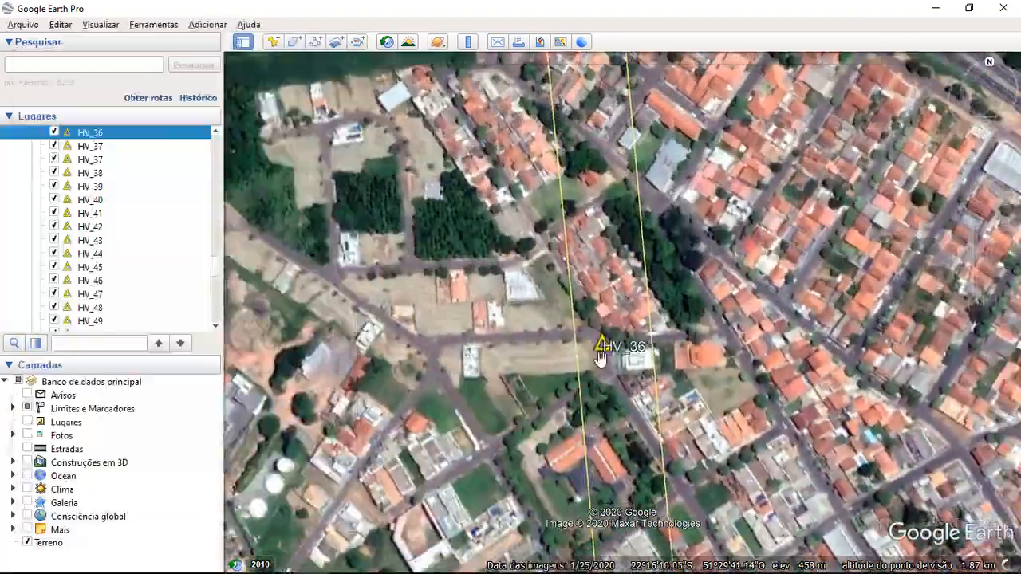
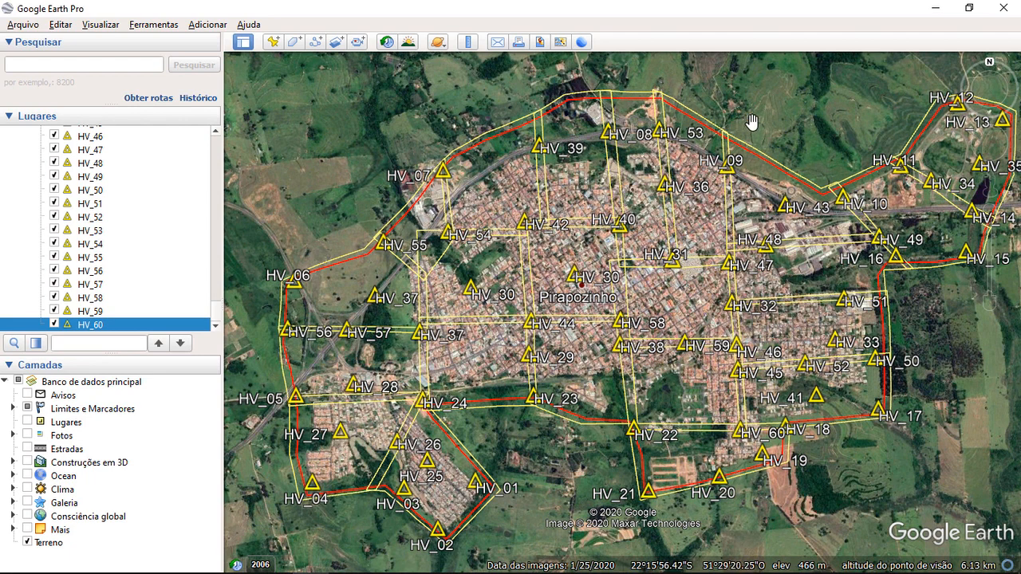
# - Examine from directly above the strip intersection just north of placemark HV_47
pyautogui.click(700, 296)
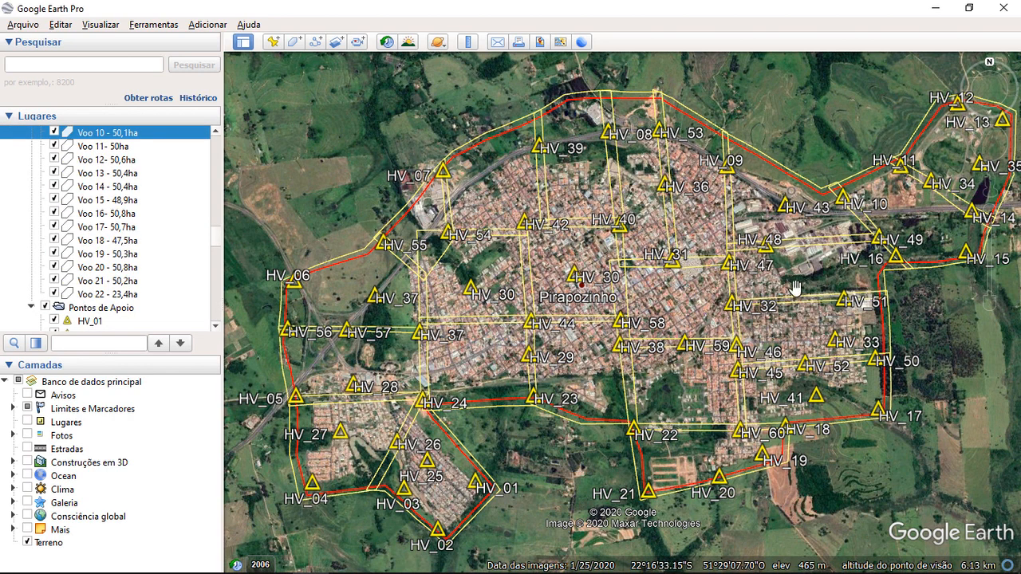
pyautogui.scroll(5, 733, 232)
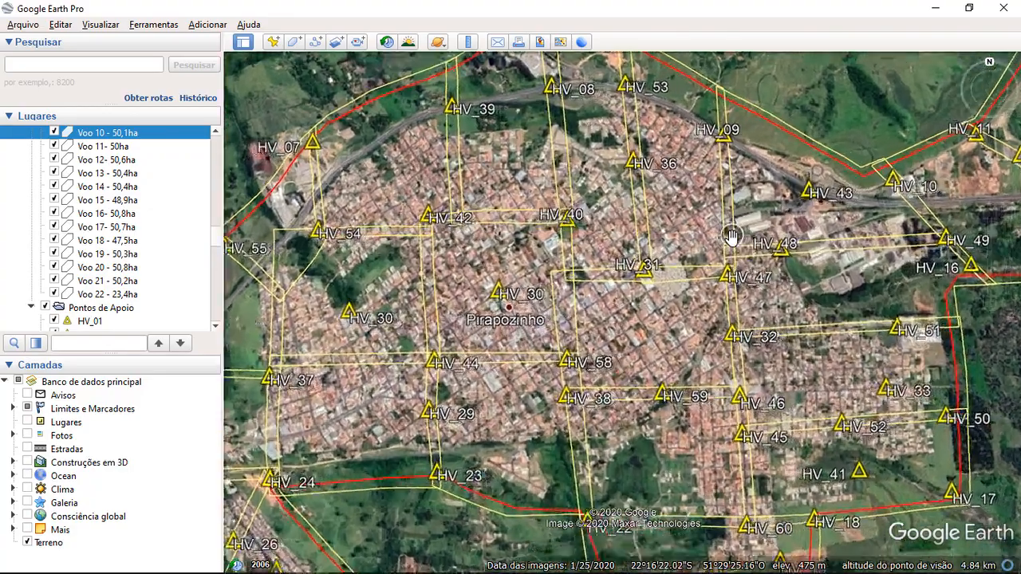
pyautogui.scroll(3, 741, 275)
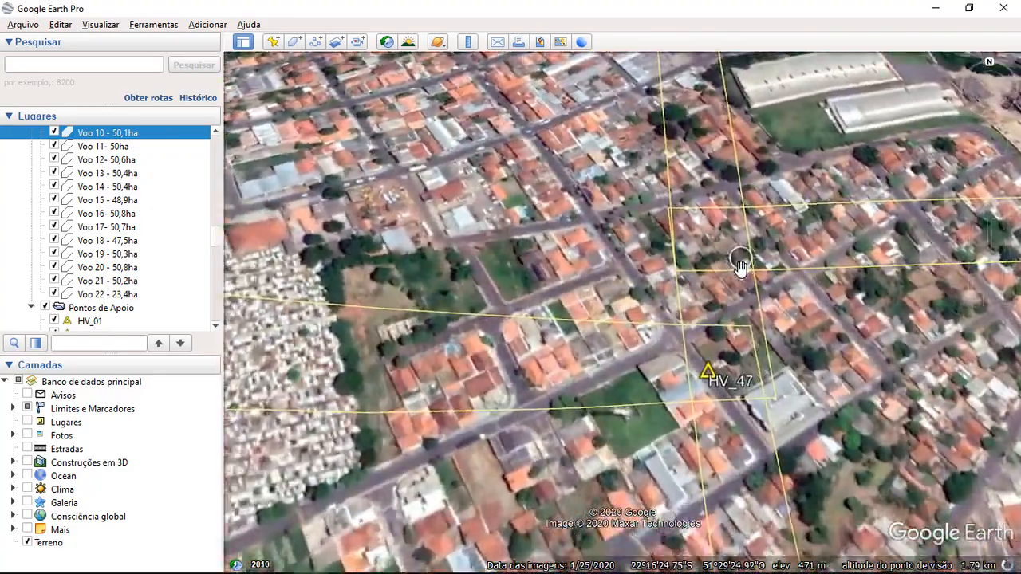
pyautogui.press('r')
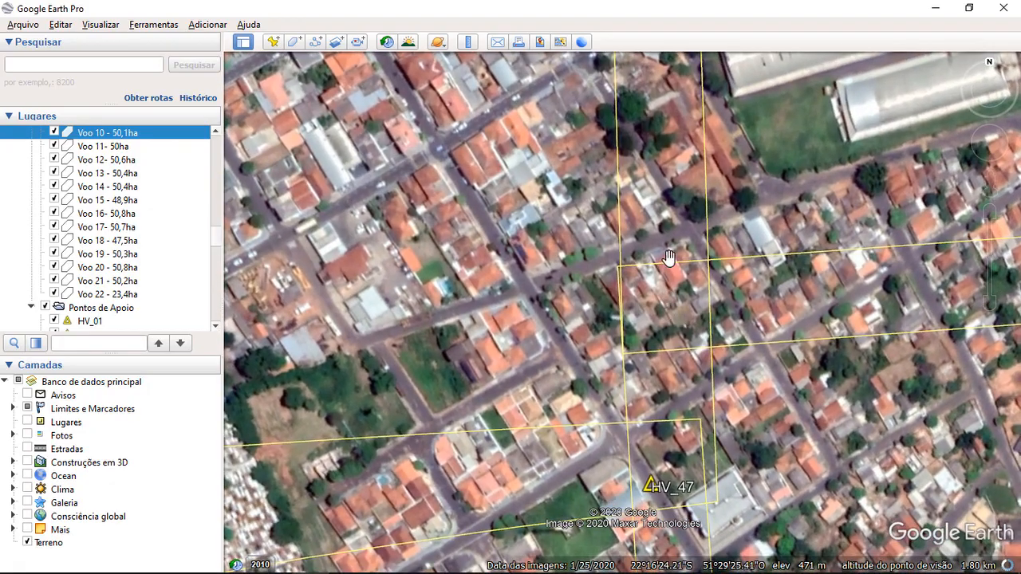
# - Examine placemark HV_48 inside the horizontal strip east of HV_47 and the distribution of the surrounding points across the town
pyautogui.scroll(-3, 642, 280)
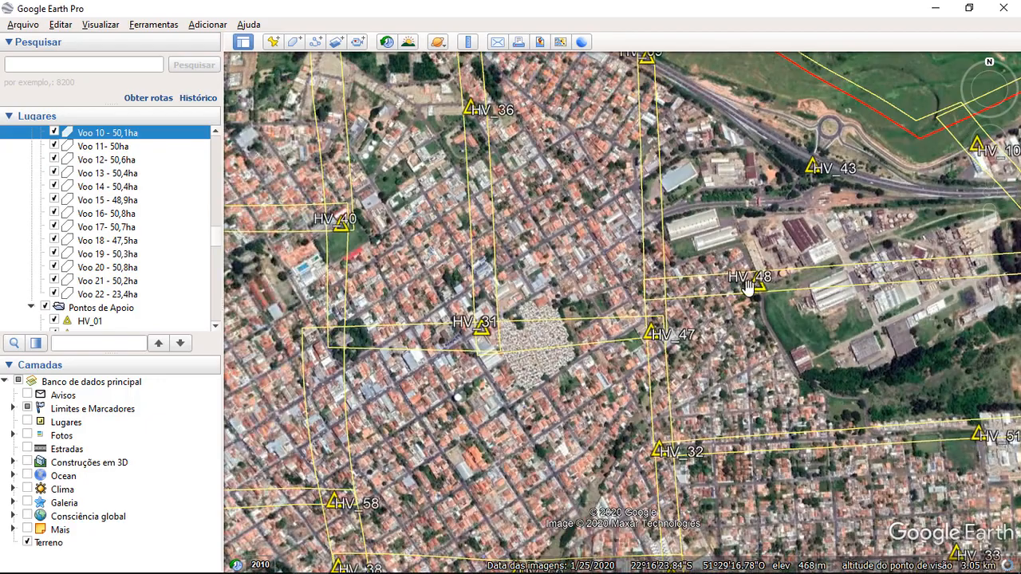
pyautogui.moveTo(806, 316); pyautogui.dragTo(640, 333)
pyautogui.scroll(3, 556, 310)
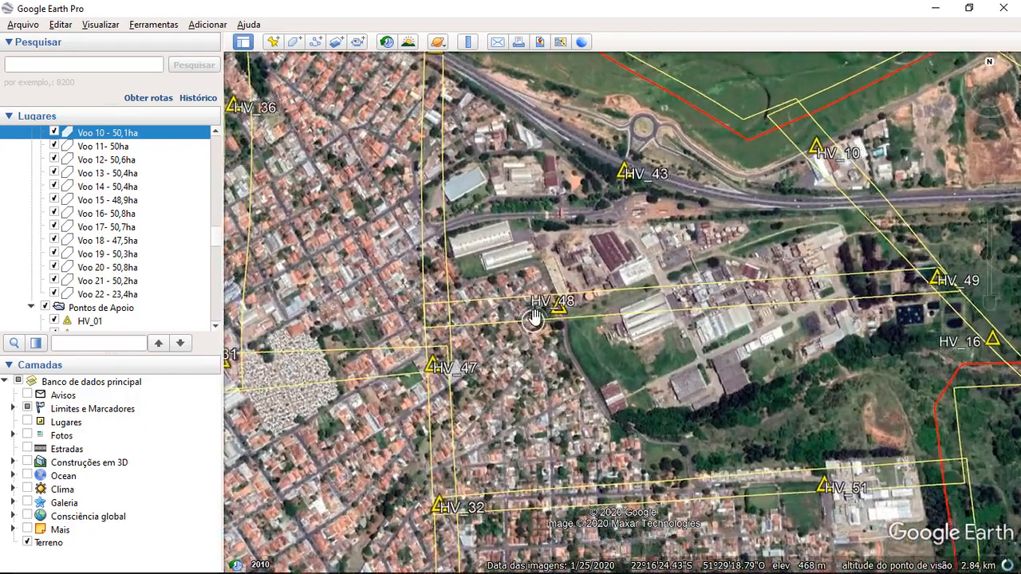
pyautogui.scroll(2, 550, 304)
pyautogui.moveTo(602, 226); pyautogui.dragTo(637, 217, button='middle')
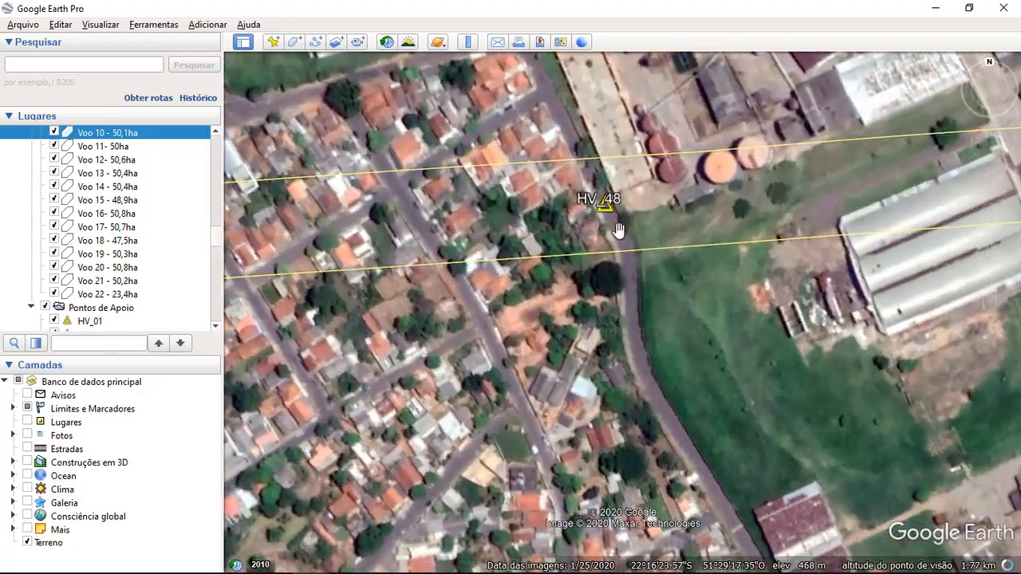
pyautogui.scroll(-5, 663, 283)
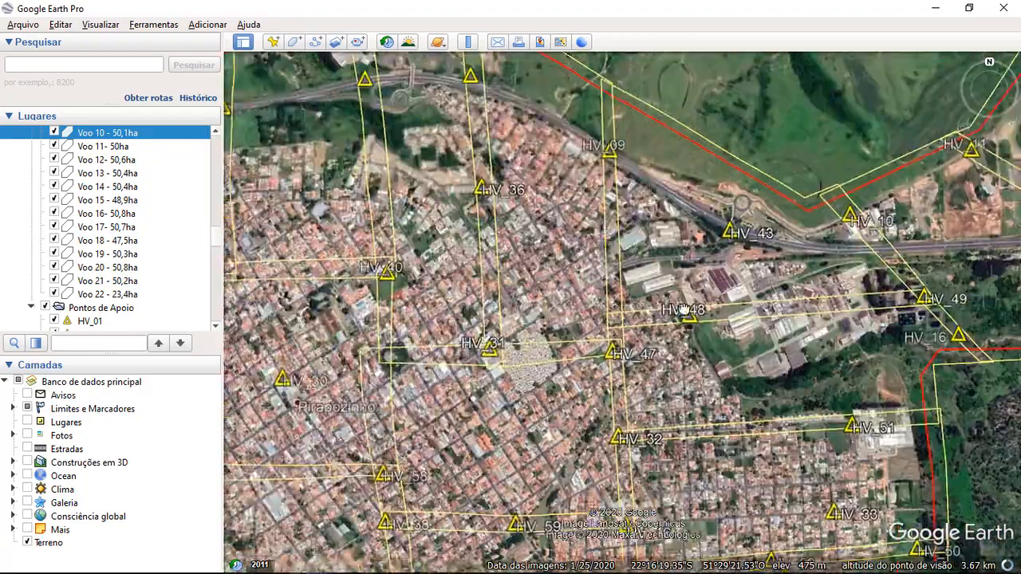
pyautogui.moveTo(684, 310); pyautogui.dragTo(738, 332)
pyautogui.scroll(-4, 635, 390)
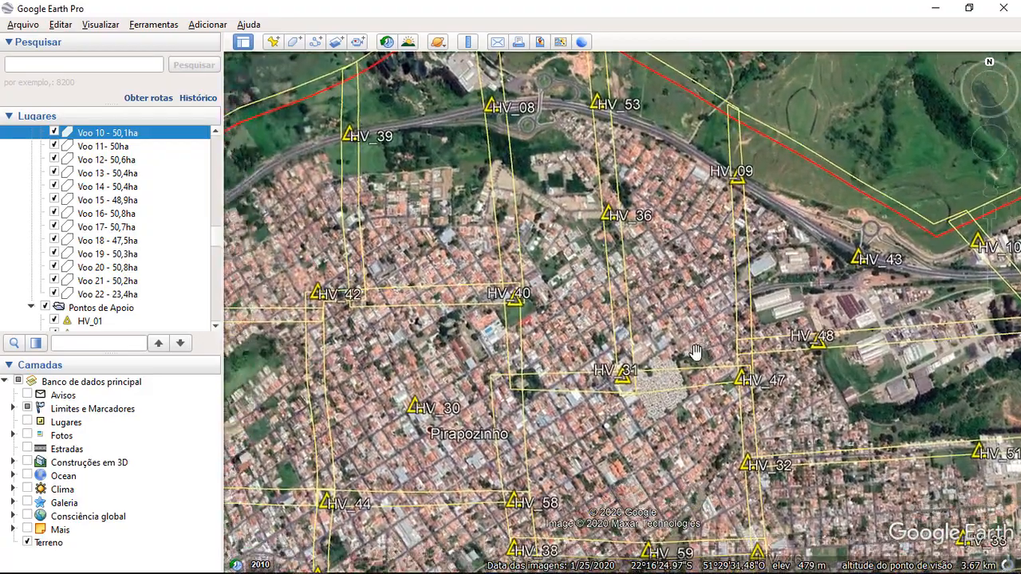
pyautogui.scroll(-2, 682, 351)
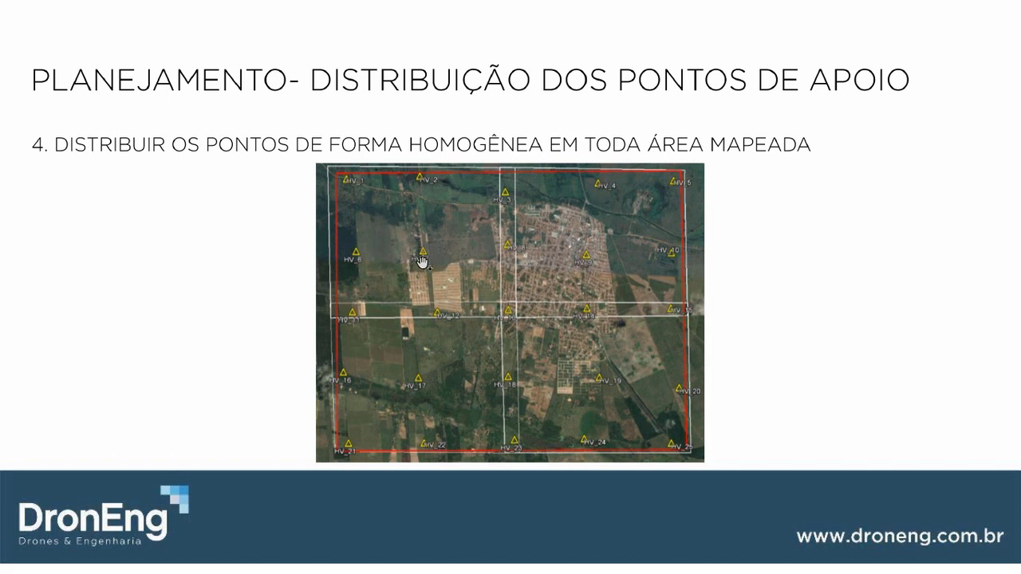
pyautogui.press('Left')
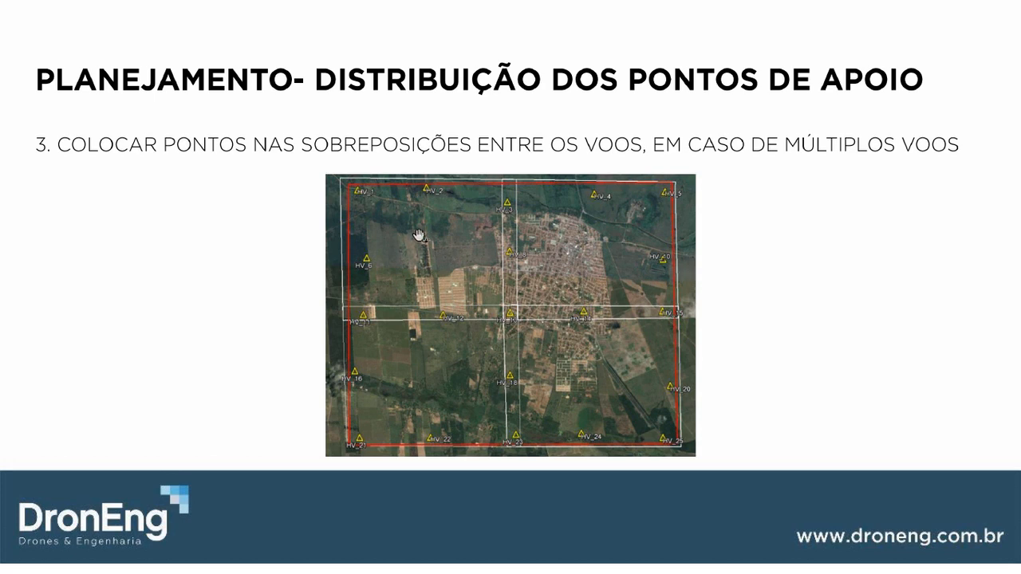
pyautogui.press('Right')
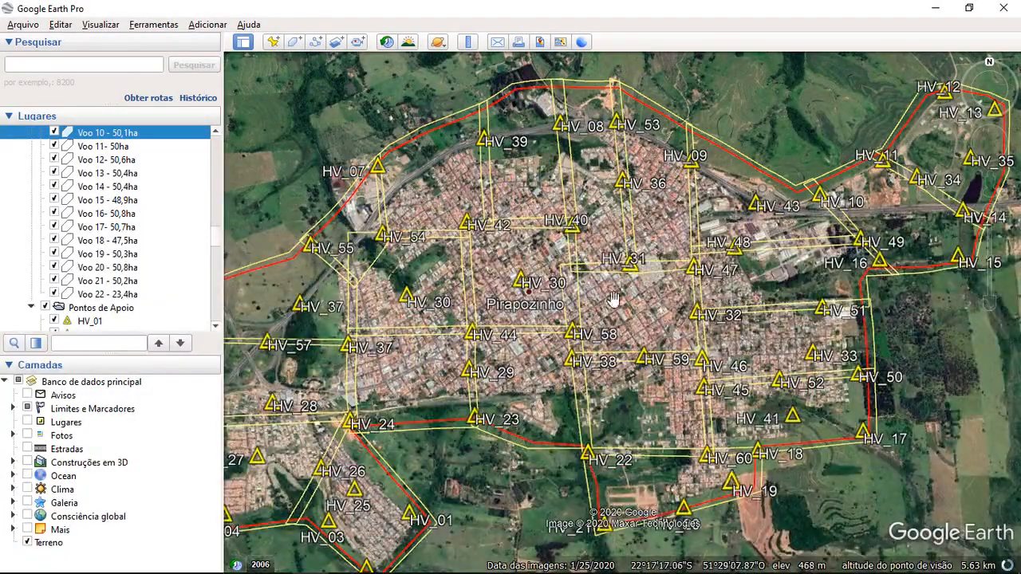
# - Add placemark HV_61 at the street intersection between HV_58 and HV_32, at about 22°16'37"S, 51°29'38"O
pyautogui.scroll(5, 638, 326)
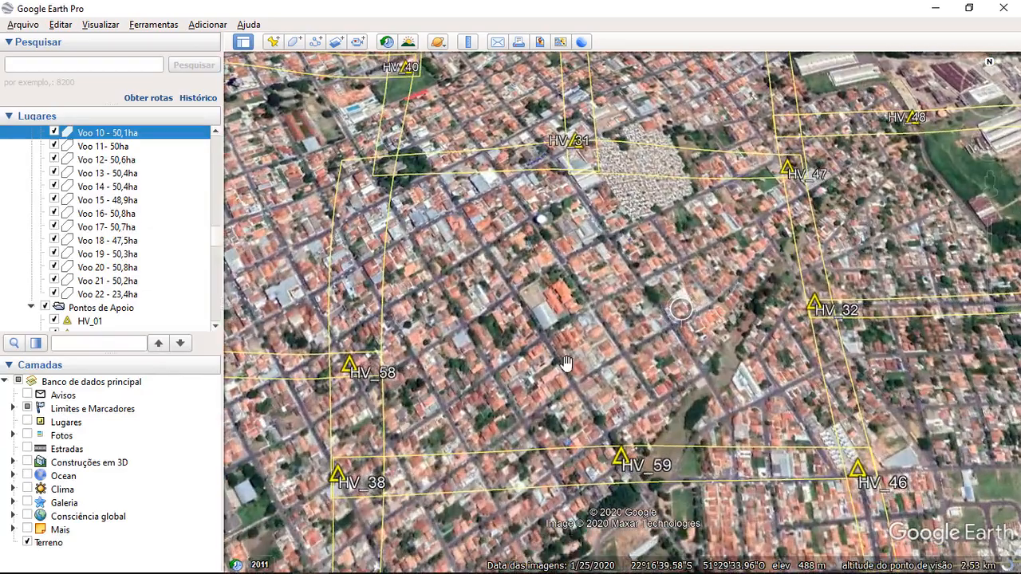
pyautogui.scroll(2, 618, 325)
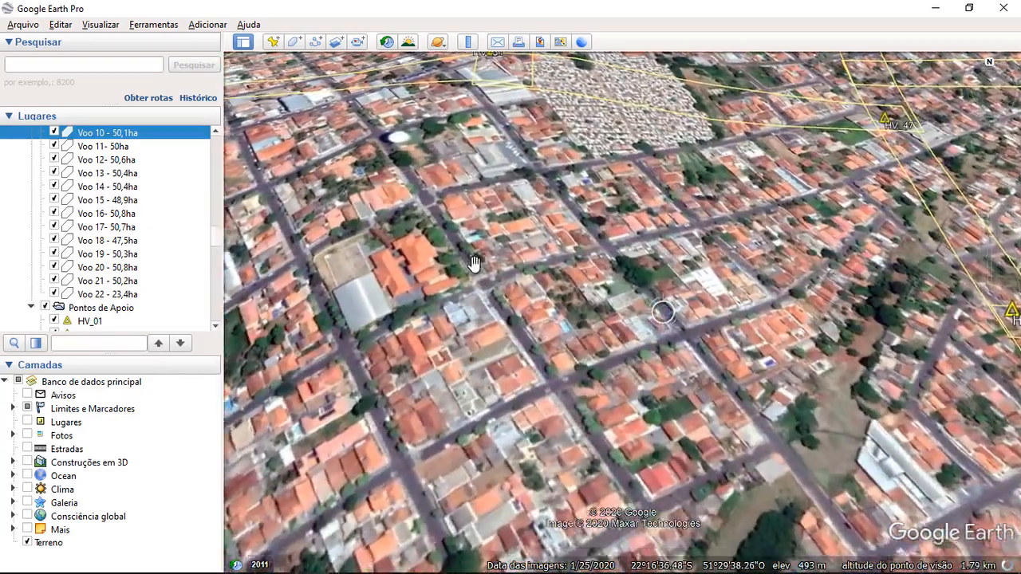
pyautogui.scroll(1, 483, 315)
pyautogui.scroll(3, 483, 316)
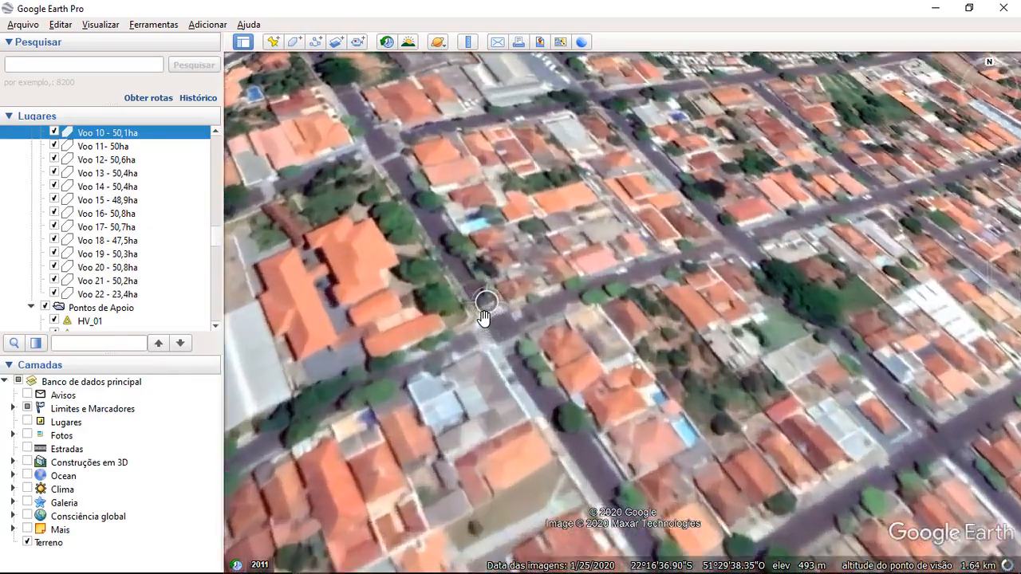
pyautogui.moveTo(485, 310); pyautogui.dragTo(507, 352, button='middle')
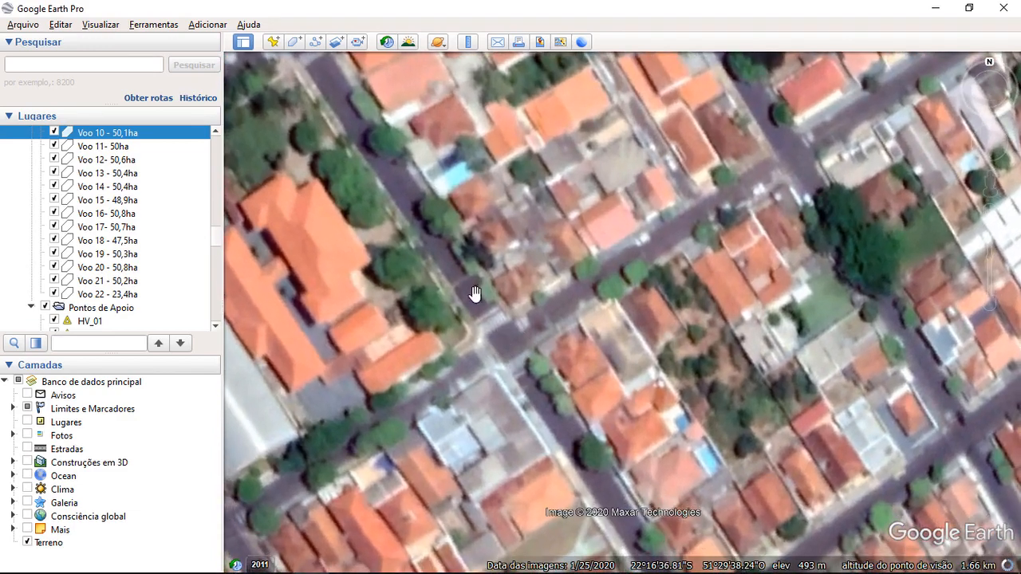
pyautogui.scroll(-15, 141, 251)
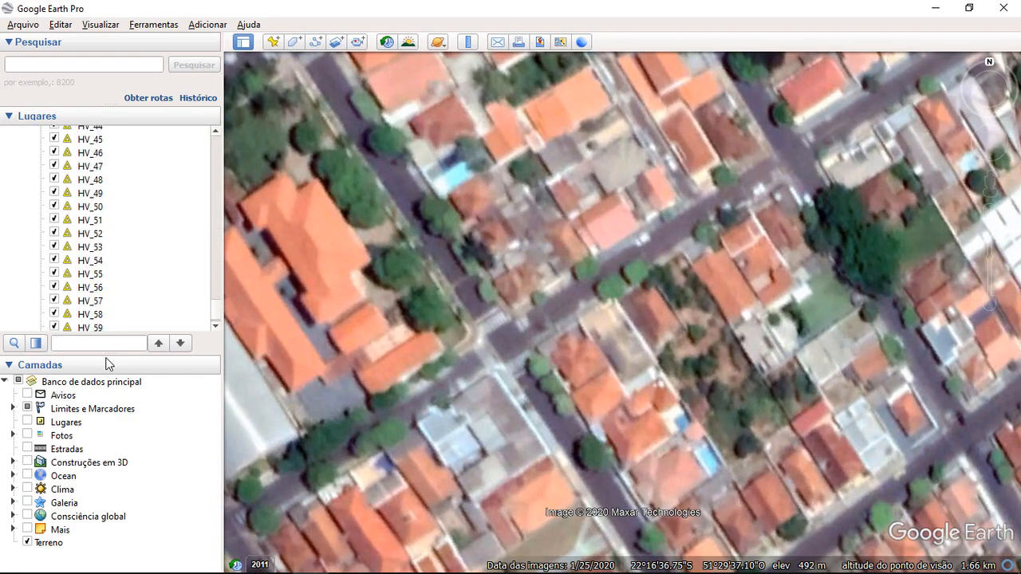
pyautogui.click(109, 329)
pyautogui.click(127, 325)
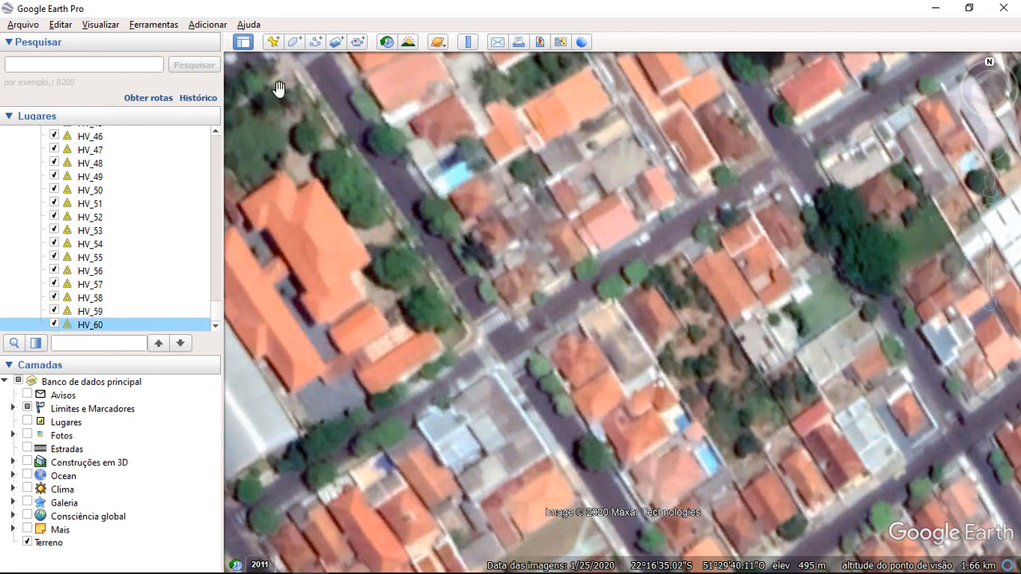
pyautogui.click(274, 41)
pyautogui.moveTo(622, 319); pyautogui.dragTo(507, 324)
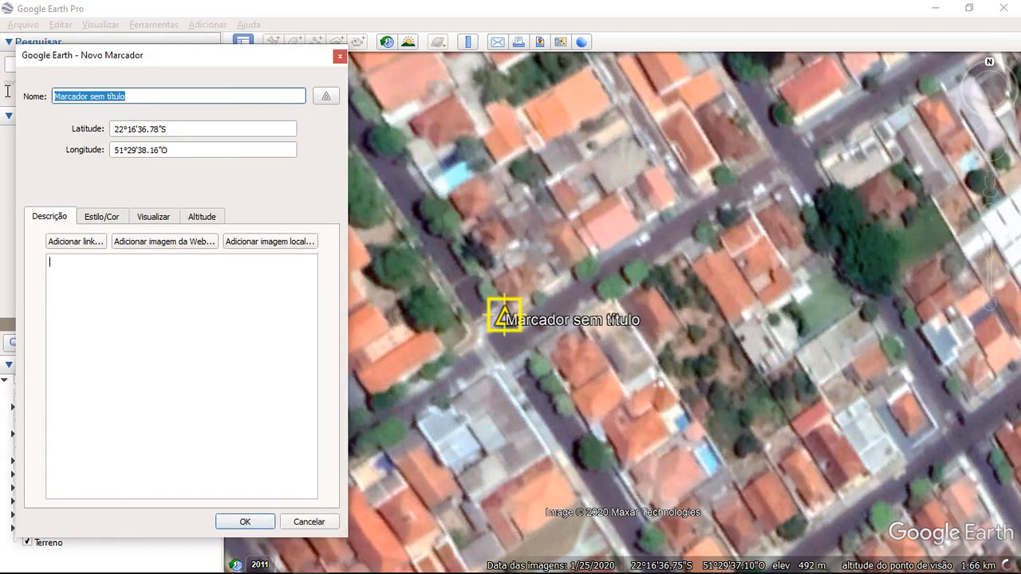
pyautogui.write('HV_61')
pyautogui.press('Return')
# - Add placemark HV_62 on the curved road south of HV_59, at about 22°16'56"S, 51°29'37"O
pyautogui.scroll(-4, 452, 273)
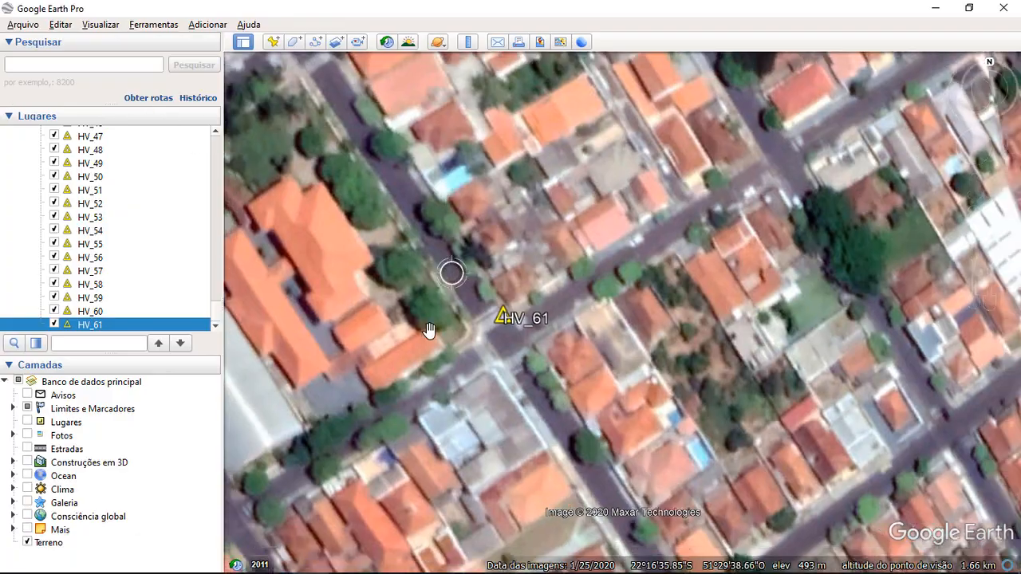
pyautogui.scroll(-3, 524, 283)
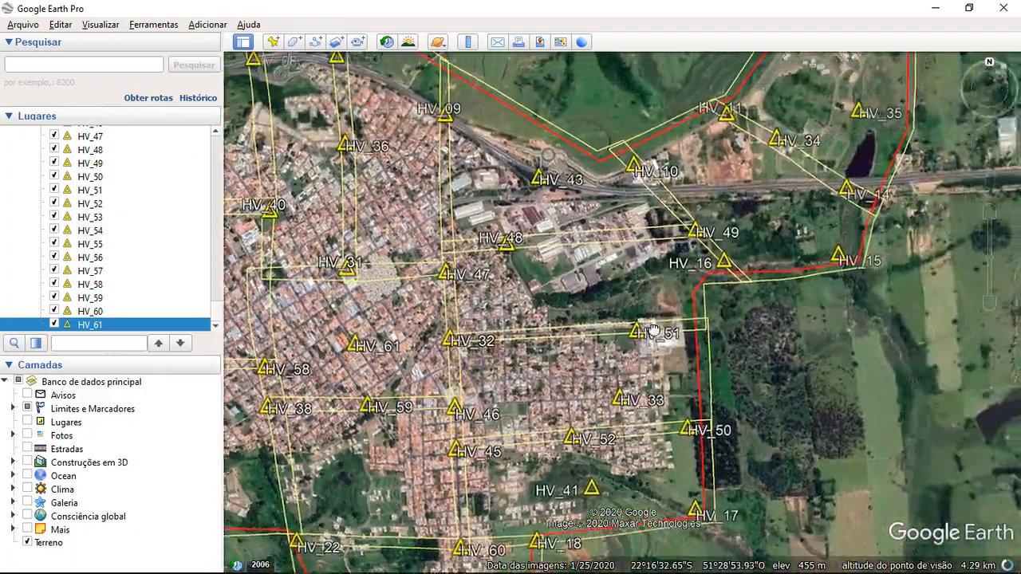
pyautogui.moveTo(654, 329); pyautogui.dragTo(773, 215)
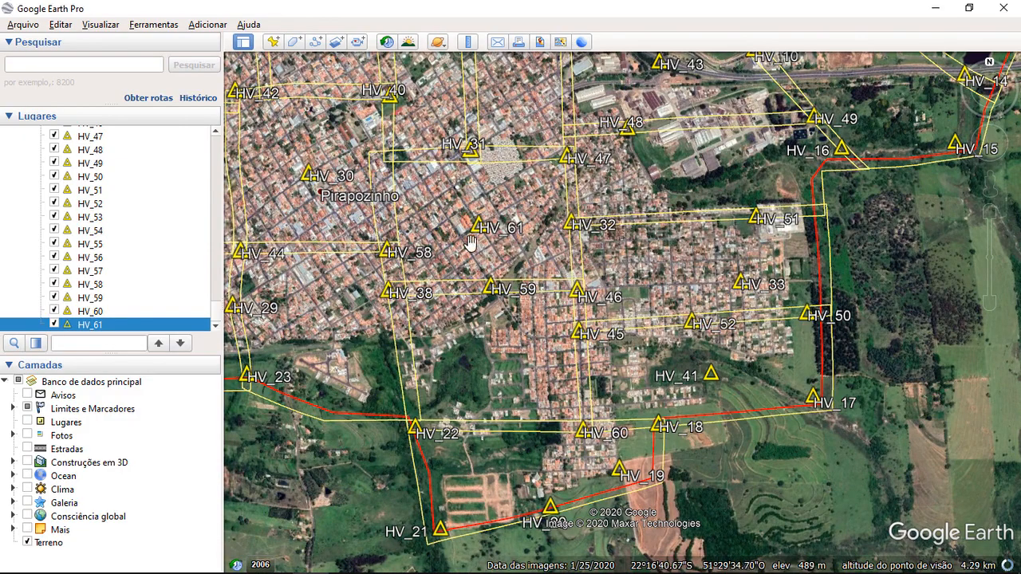
pyautogui.scroll(5, 494, 347)
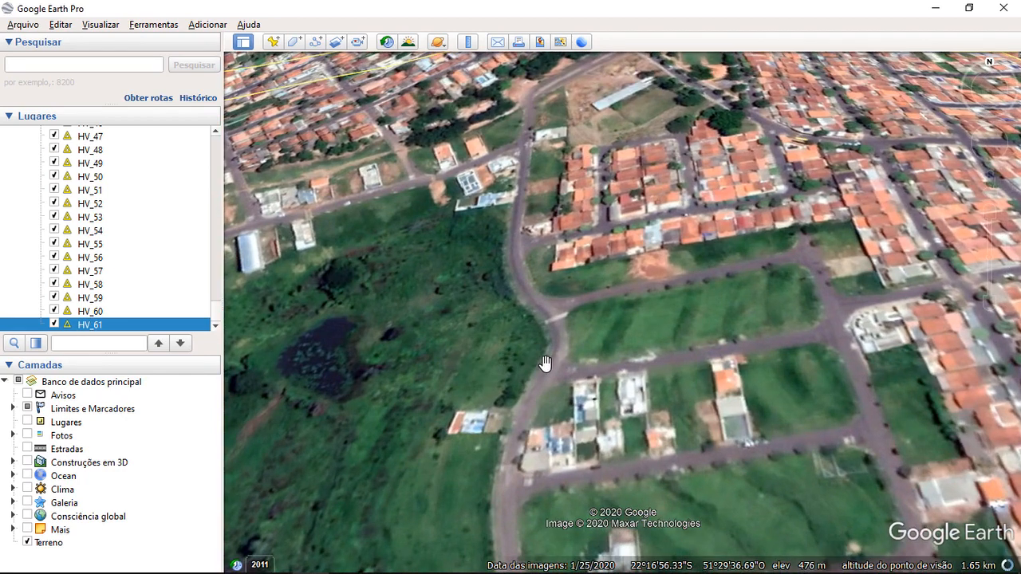
pyautogui.moveTo(545, 364); pyautogui.dragTo(565, 412)
pyautogui.press('r')
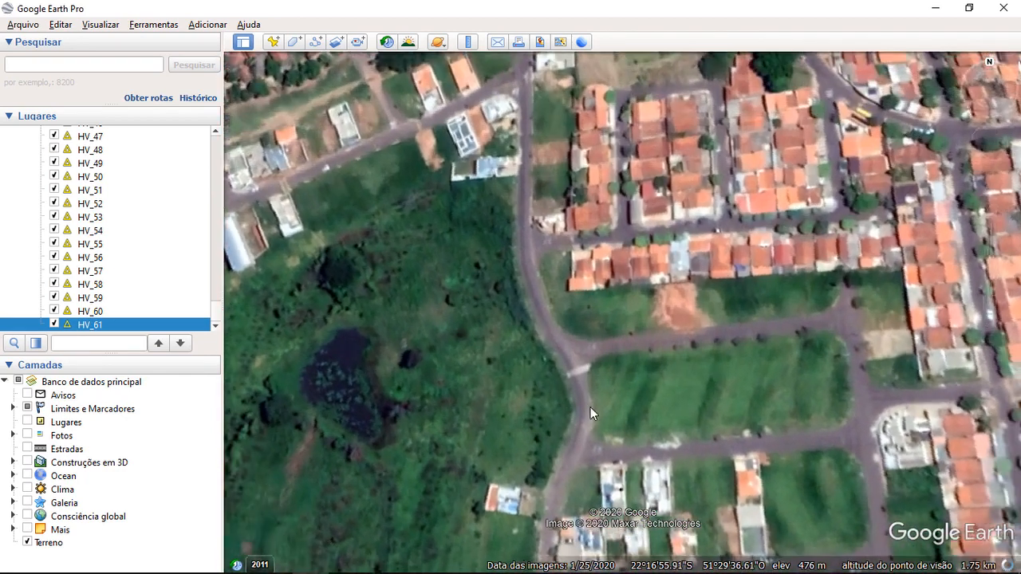
pyautogui.moveTo(591, 380); pyautogui.dragTo(587, 349)
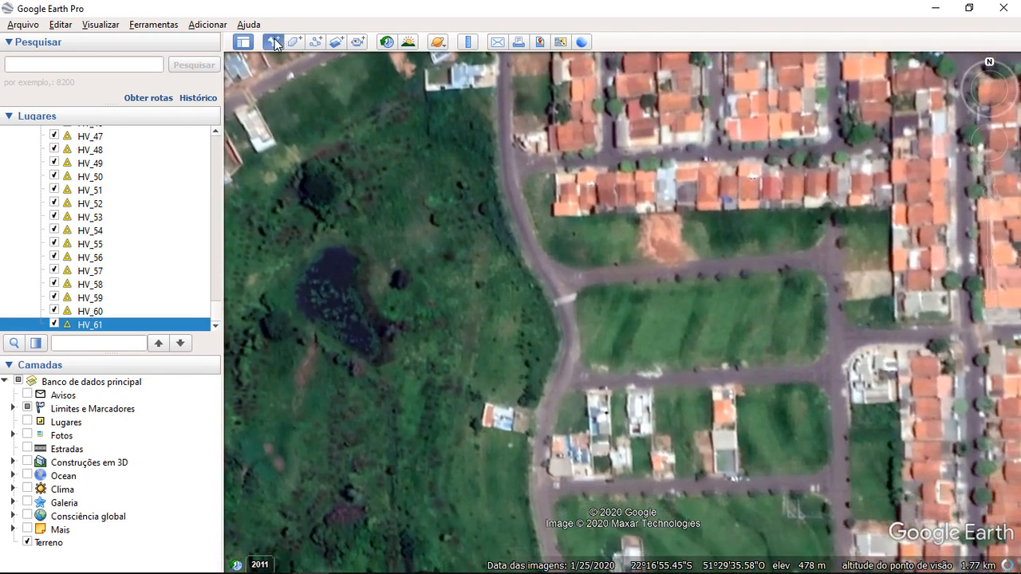
pyautogui.click(274, 43)
pyautogui.moveTo(618, 309); pyautogui.dragTo(559, 337)
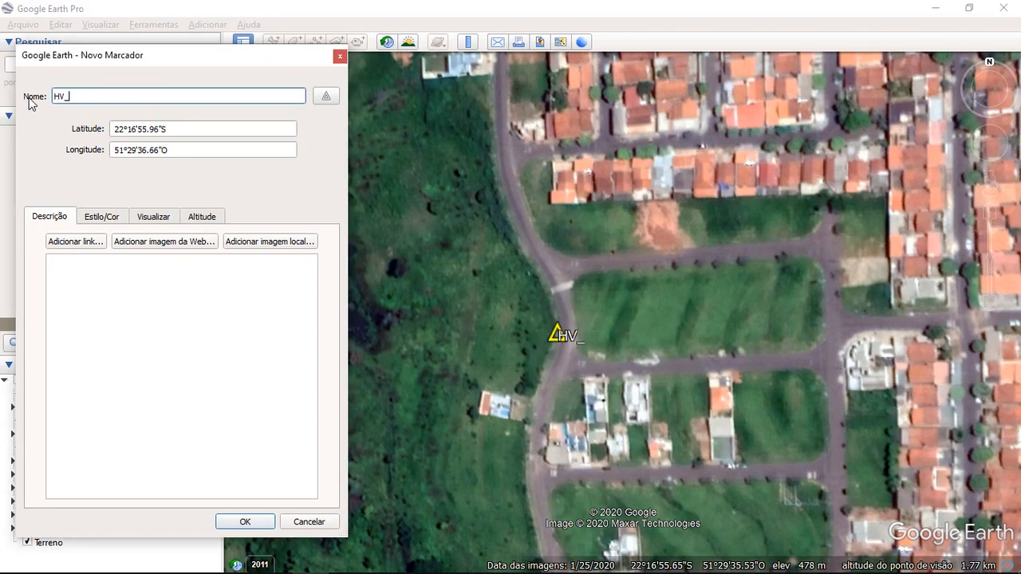
pyautogui.press('Return')
# - Add placemark HV_63 at the street intersection between HV_29 and HV_38, south of the horizontal strip joining HV_44 and HV_58
pyautogui.scroll(-5, 647, 323)
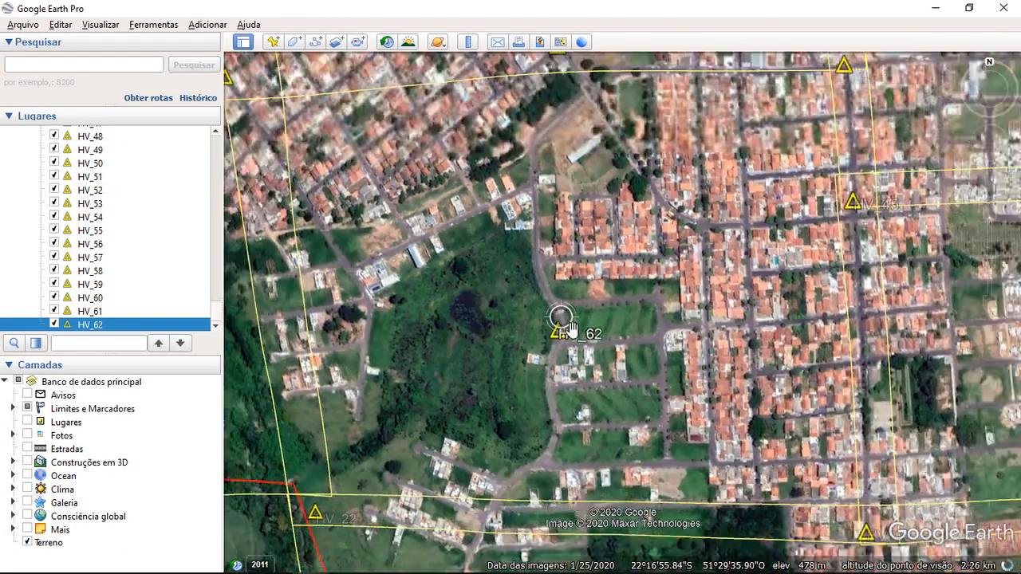
pyautogui.scroll(-3, 647, 323)
pyautogui.scroll(2, 614, 316)
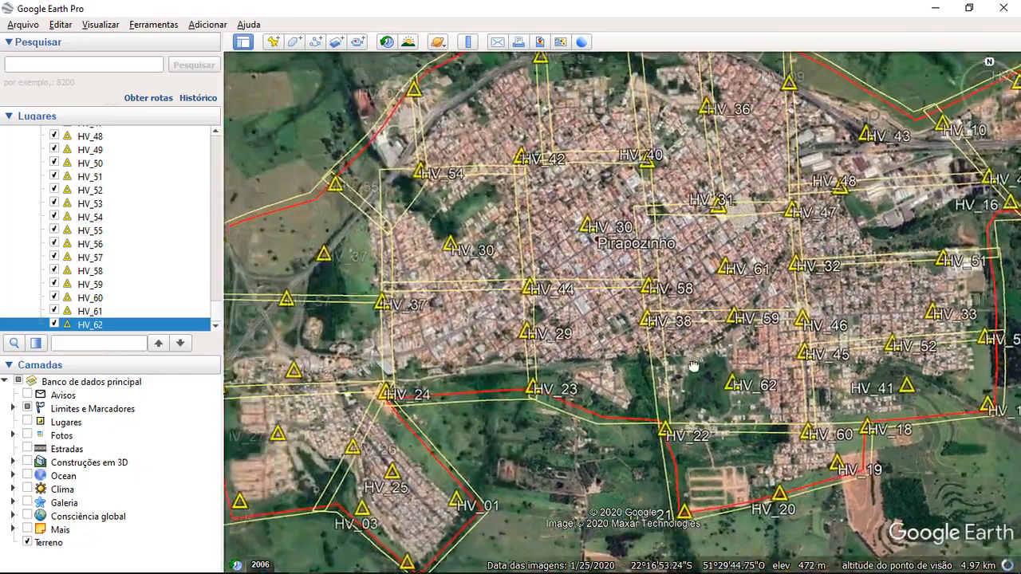
pyautogui.scroll(5, 581, 305)
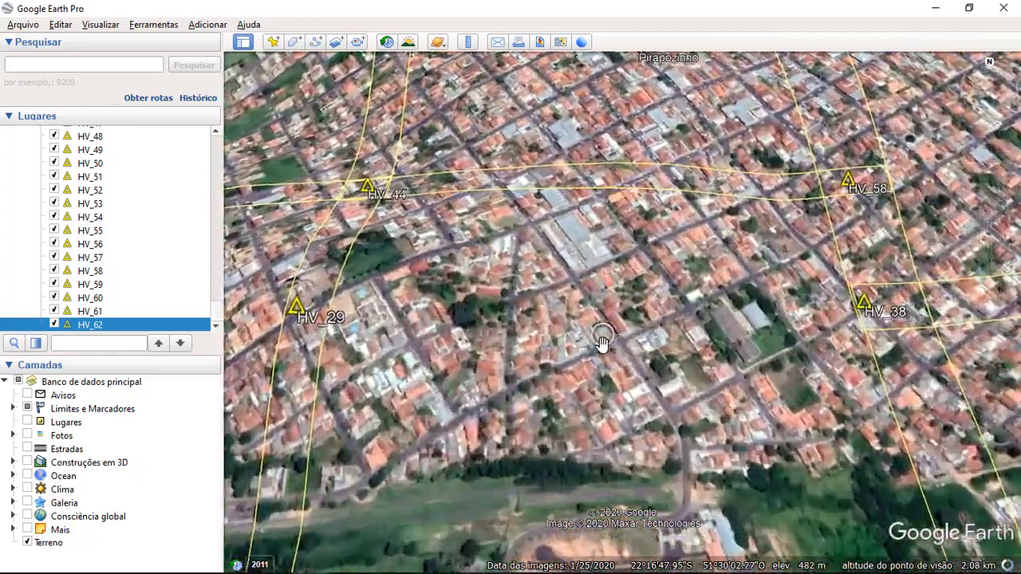
pyautogui.scroll(3, 612, 344)
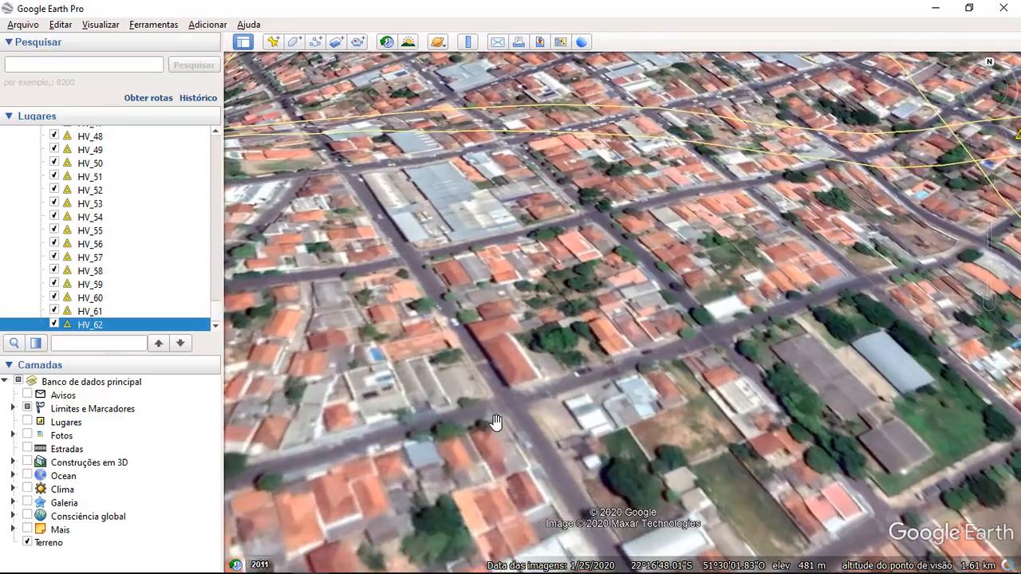
pyautogui.hotkey('ctrl', 'shift', 'p')
pyautogui.moveTo(619, 296); pyautogui.dragTo(467, 418)
pyautogui.write('HV_63')
pyautogui.press('Return')
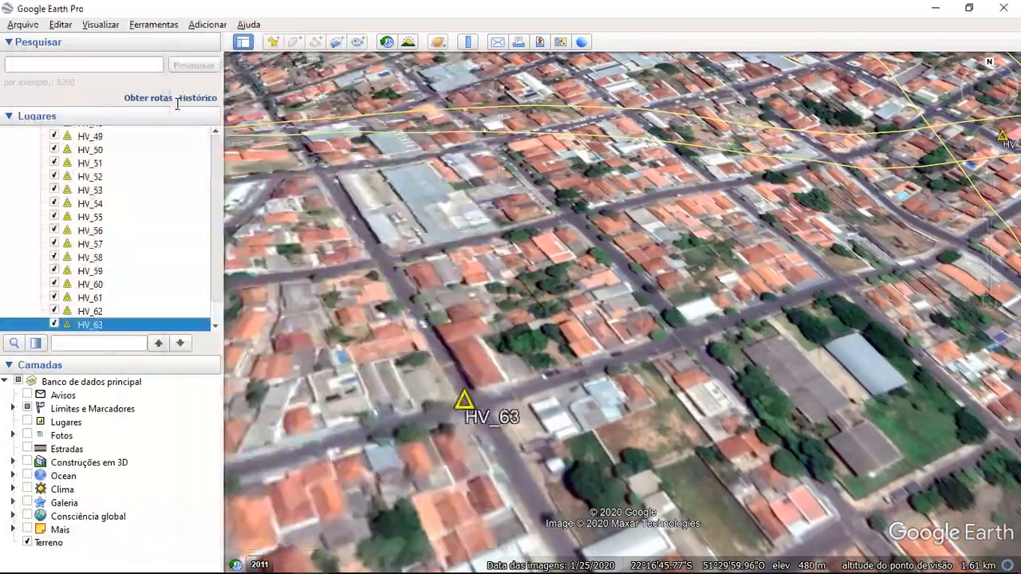
# - Add placemark HV_64 on the avenue west of HV_29, at about 22°16'47"S, 51°30'25"O
pyautogui.scroll(-3, 392, 301)
pyautogui.scroll(3, 558, 447)
pyautogui.hotkey('ctrl', 'shift', 'p')
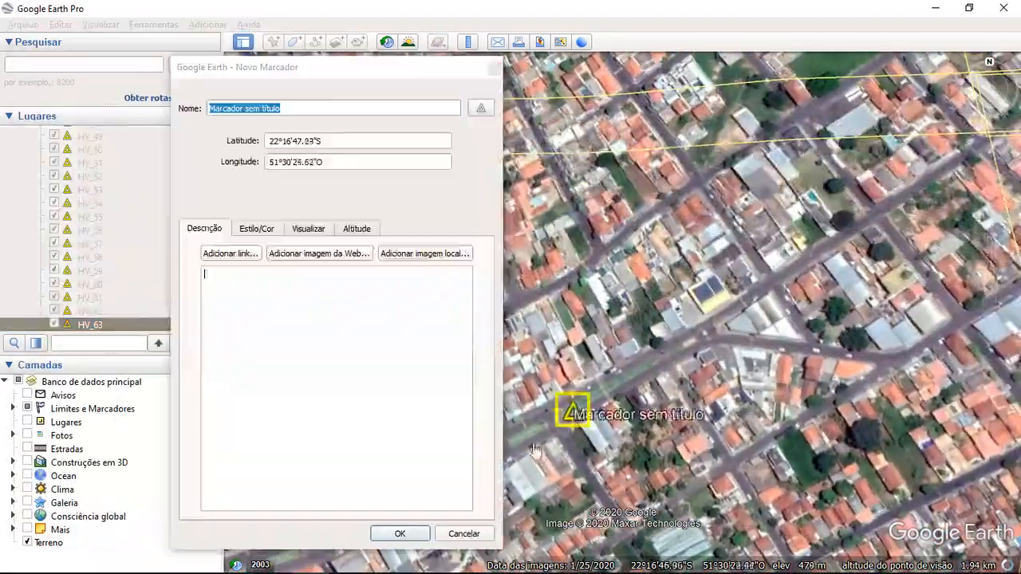
pyautogui.write('HV_64')
pyautogui.press('Return')
# - Add placemark HV_65 at the highway interchange south of HV_57, at about 22°16'48"S, 51°30'58"O
pyautogui.scroll(-5, 511, 415)
pyautogui.scroll(4, 497, 433)
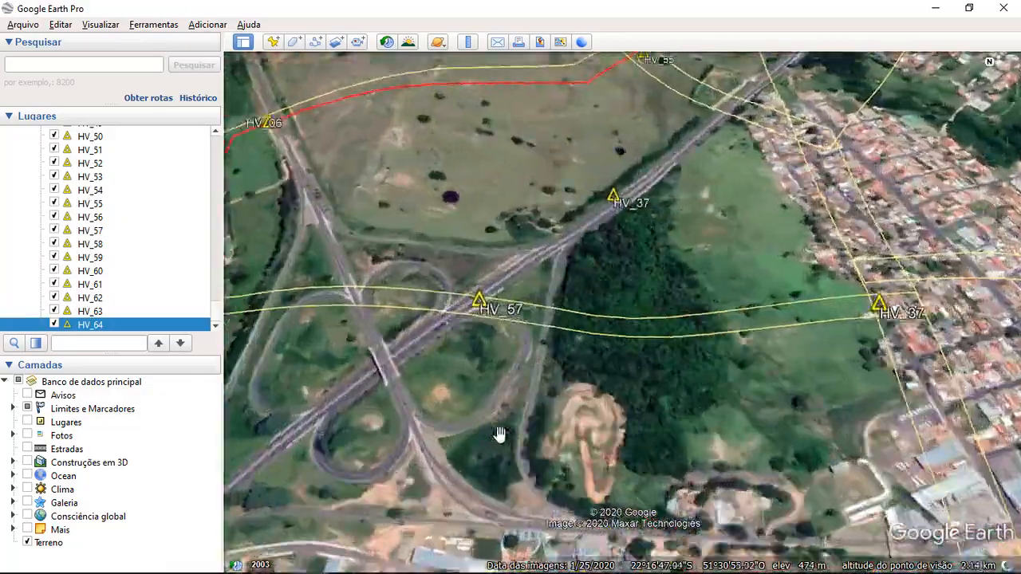
pyautogui.press('u')
pyautogui.hotkey('ctrl', 'shift', 'p')
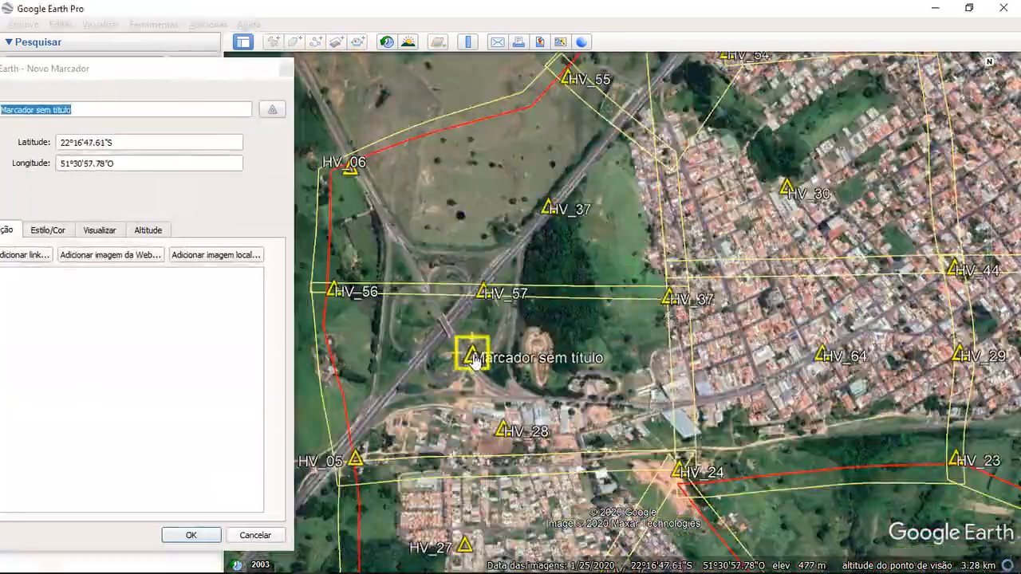
pyautogui.click(360, 140)
pyautogui.moveTo(360, 140); pyautogui.dragTo(275, 142)
pyautogui.write('HV_65')
pyautogui.press('Return')
# - Add placemark HV_66 at the street corner northwest of HV_42, at about 22°16'12"S, 51°30'18"O
pyautogui.scroll(-3, 610, 299)
pyautogui.moveTo(608, 299); pyautogui.dragTo(550, 353)
pyautogui.scroll(4, 563, 413)
pyautogui.scroll(4, 553, 354)
pyautogui.hotkey('ctrl', 'shift', 'p')
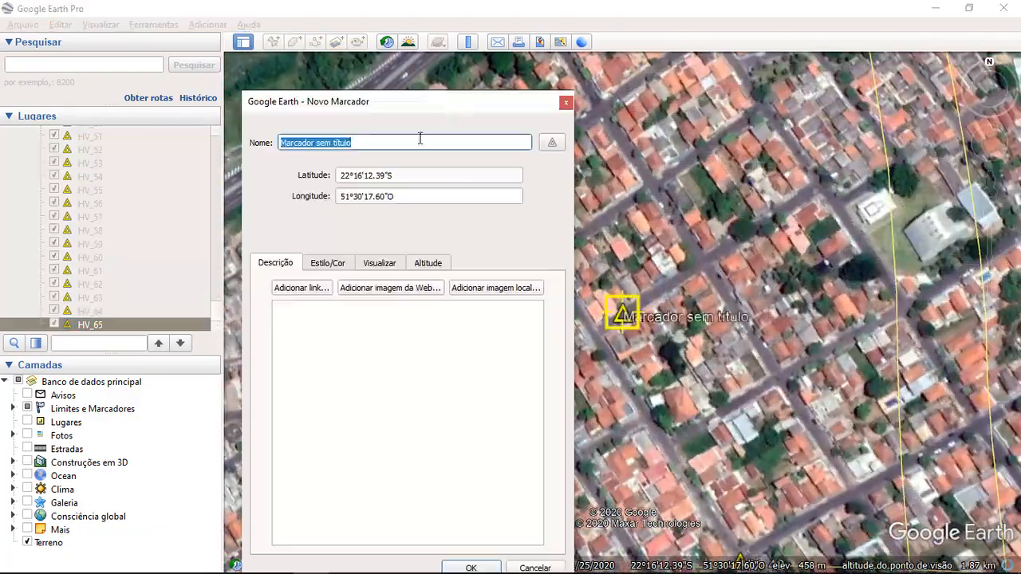
pyautogui.press('Return')
# - Add placemark HV_67 at the street corner between the HV_39 and HV_08 vertical strips, at about 22°16'11"S, 51°30'4"O
pyautogui.scroll(-3, 659, 287)
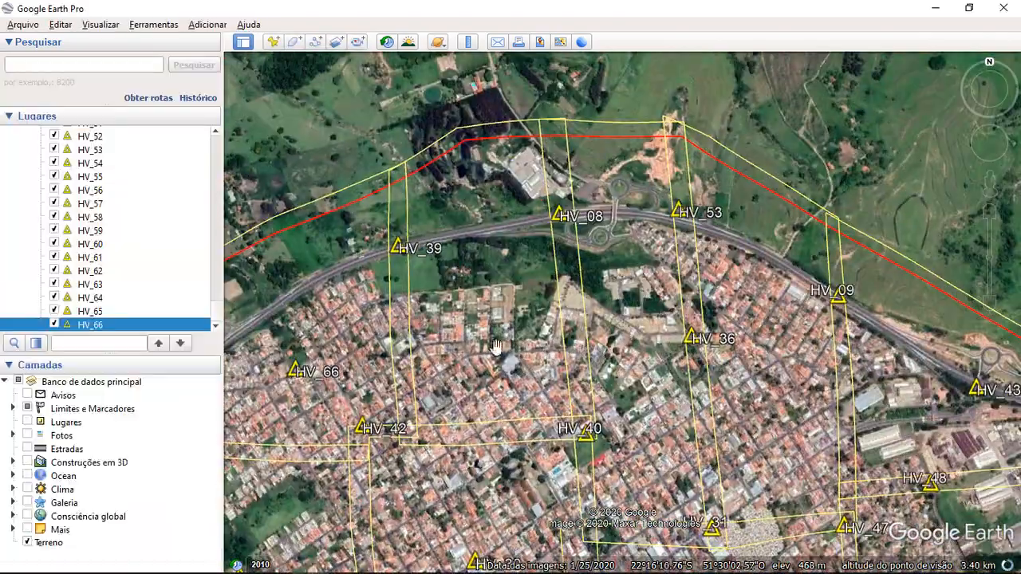
pyautogui.scroll(3, 489, 351)
pyautogui.scroll(3, 489, 351)
pyautogui.hotkey('ctrl', 'shift', 'p')
pyautogui.write('HV_6')
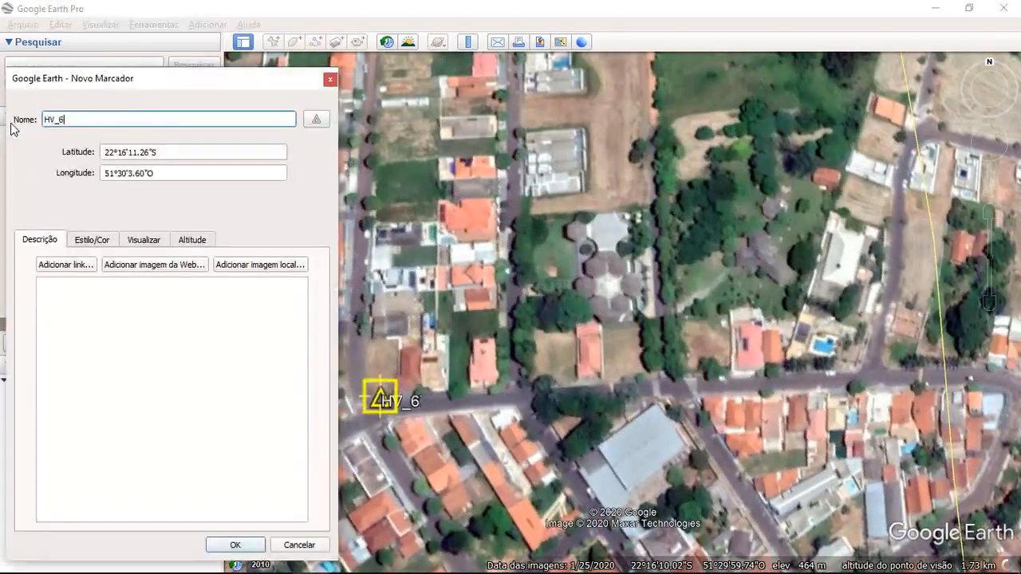
pyautogui.write('7')
pyautogui.press('Return')
# - Add placemark HV_68 at the street junction between HV_36 and HV_09, at about 22°16'11"S, 51°29'32"O
pyautogui.scroll(-3, 570, 349)
pyautogui.scroll(4, 570, 348)
pyautogui.hotkey('ctrl', 'shift', 'p')
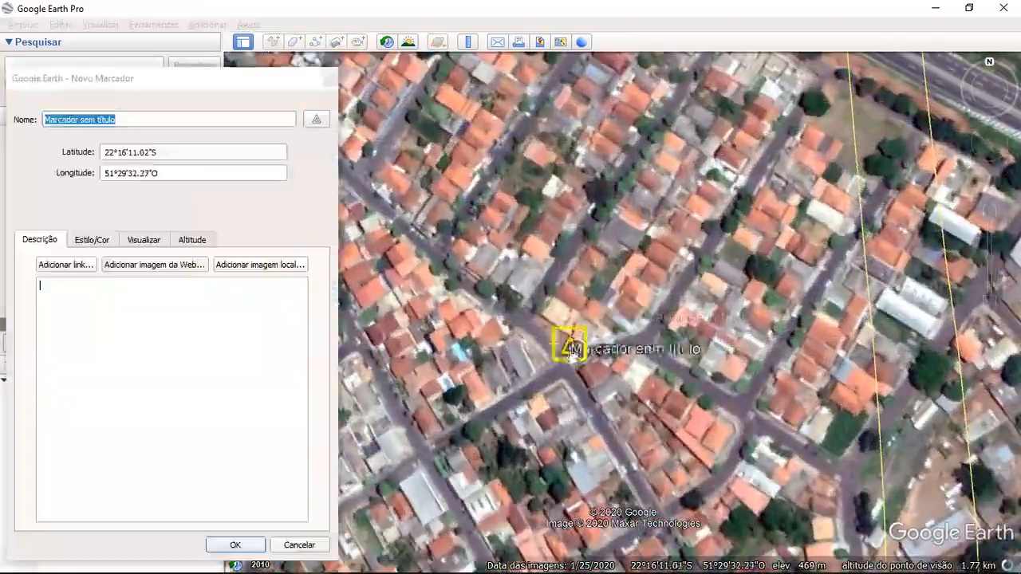
pyautogui.write('HV_68')
pyautogui.press('Return')
pyautogui.scroll(-3, 529, 375)
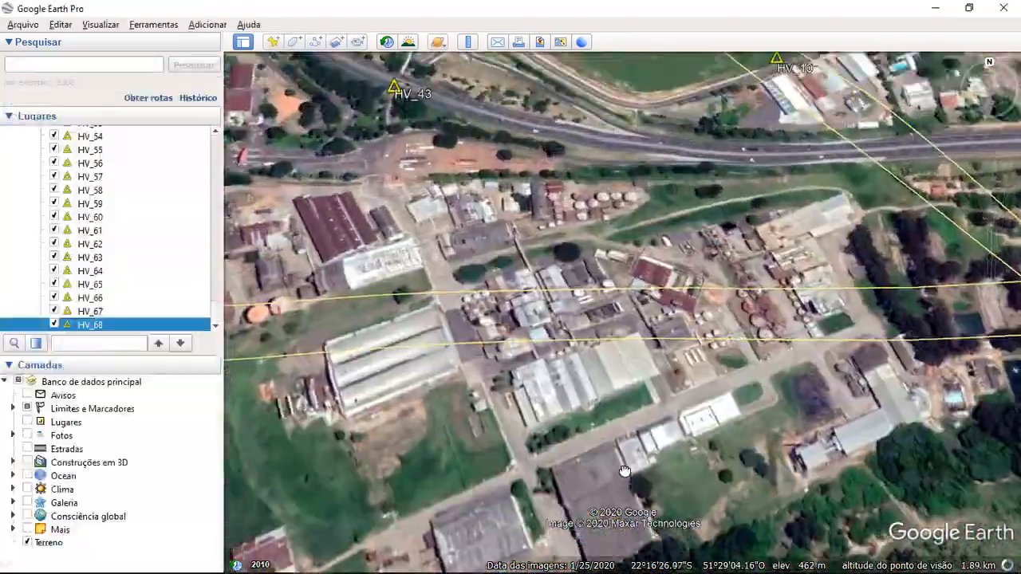
# - Add placemark HV_69 in the industrial area south of HV_43, between HV_48 and HV_51
pyautogui.hotkey('ctrl', 'shift', 'p')
pyautogui.write('HV_69')
pyautogui.press('Return')
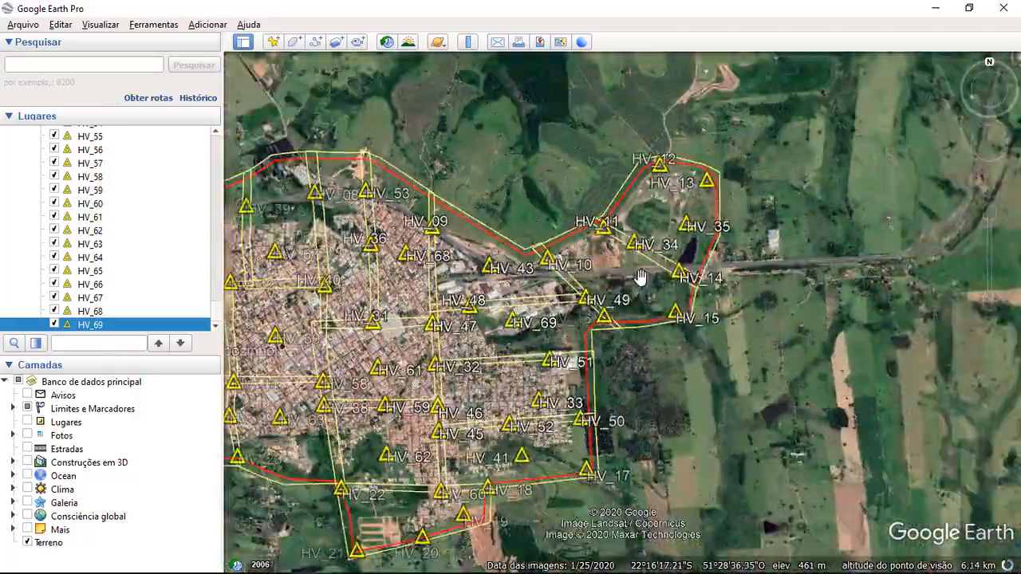
# - Add placemark HV_70 on the highway between HV_10 and HV_14, south of HV_11
pyautogui.scroll(3, 571, 457)
pyautogui.hotkey('ctrl', 'shift', 'p')
pyautogui.write('HV_70')
pyautogui.press('Return')
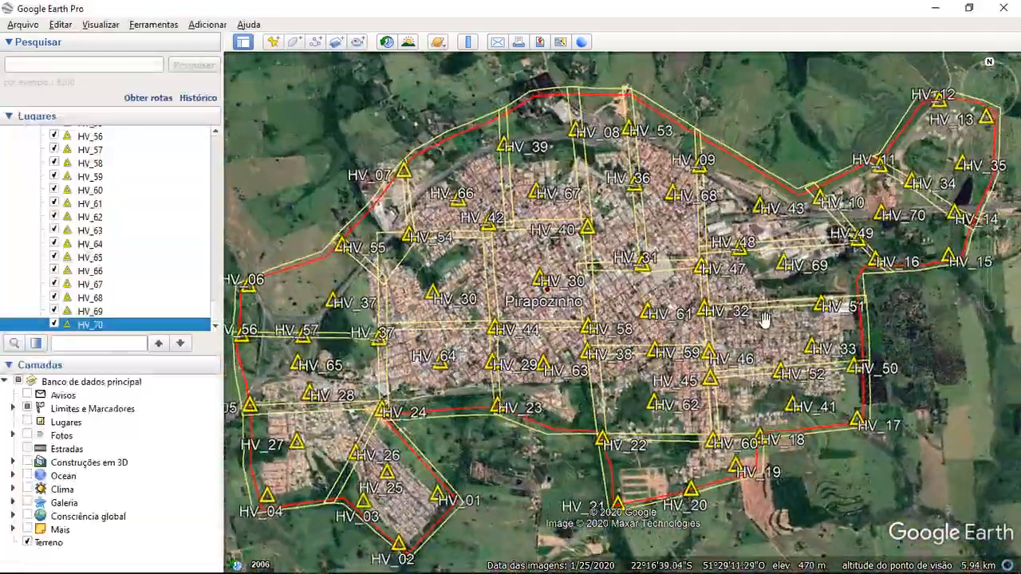
# - Add placemark HV_71 on the residential street southeast of HV_32, between HV_32 and HV_33
pyautogui.scroll(3, 757, 327)
pyautogui.hotkey('ctrl', 'shift', 'p')
pyautogui.write('HV_71')
pyautogui.press('Return')
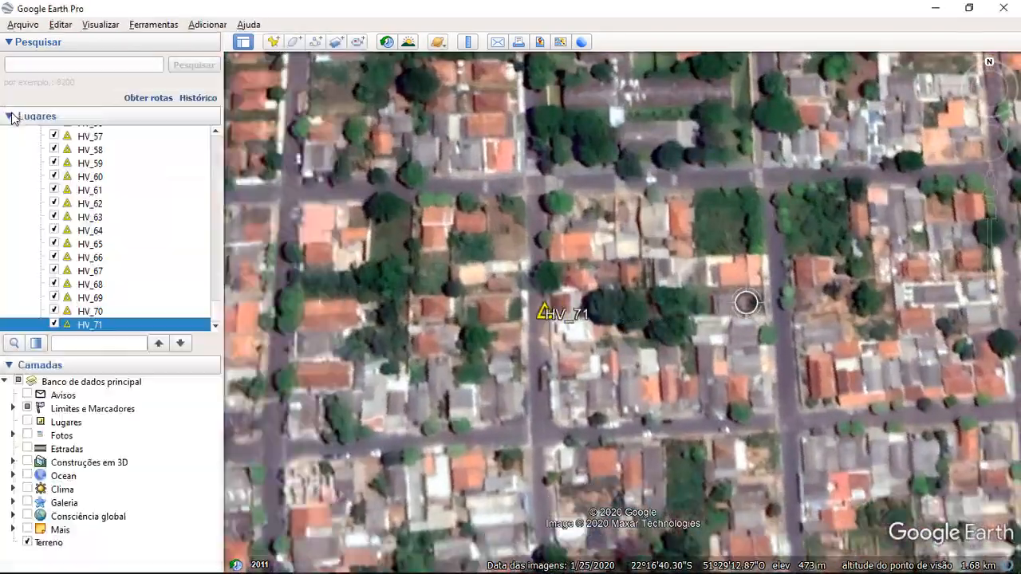
# - Start a new placemark for the CH series and give it the donut icon in white
pyautogui.scroll(-5, 482, 371)
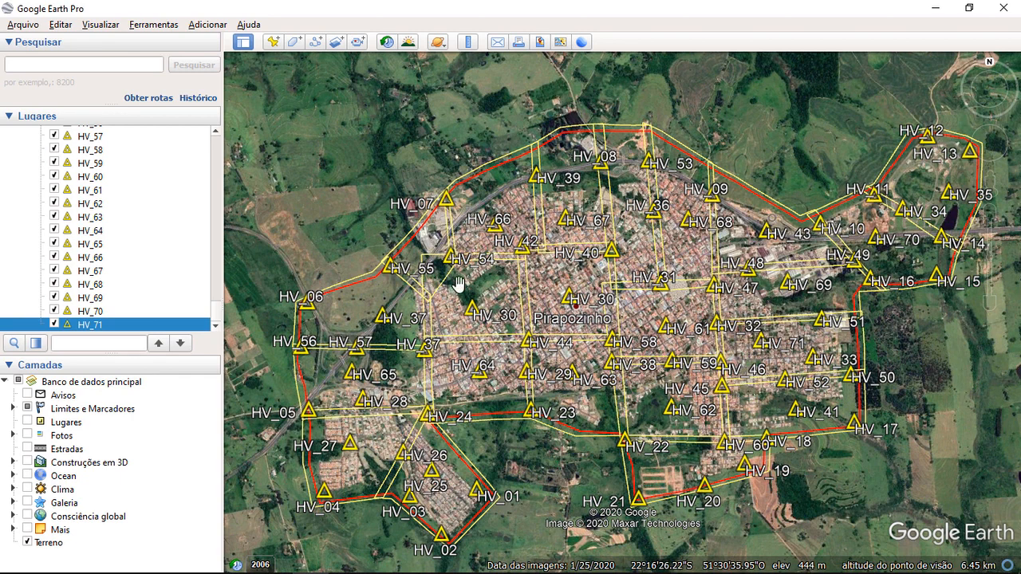
pyautogui.moveTo(553, 466)
pyautogui.mouseDown()
pyautogui.moveTo(539, 452)
pyautogui.moveTo(555, 450)
pyautogui.mouseUp()
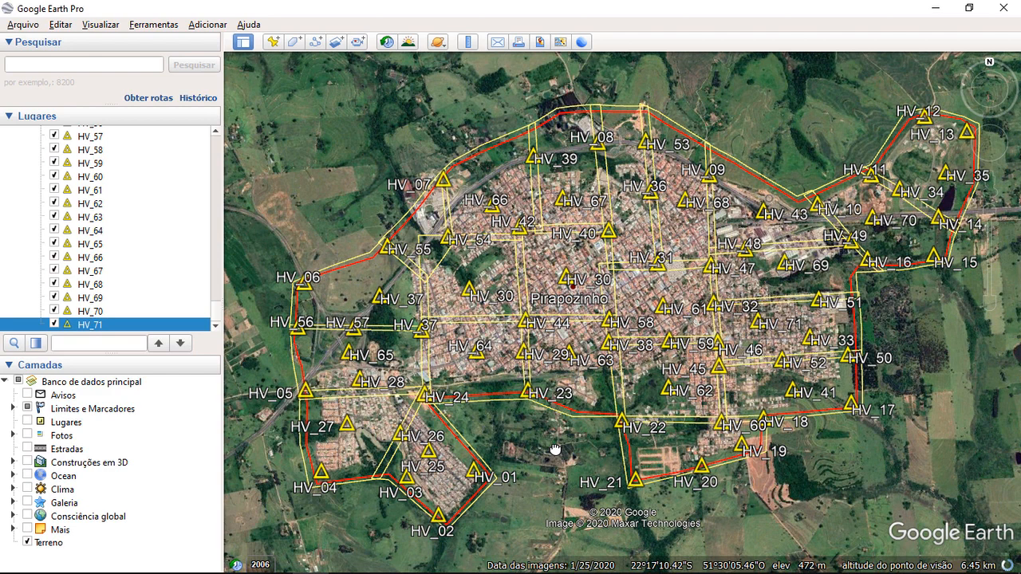
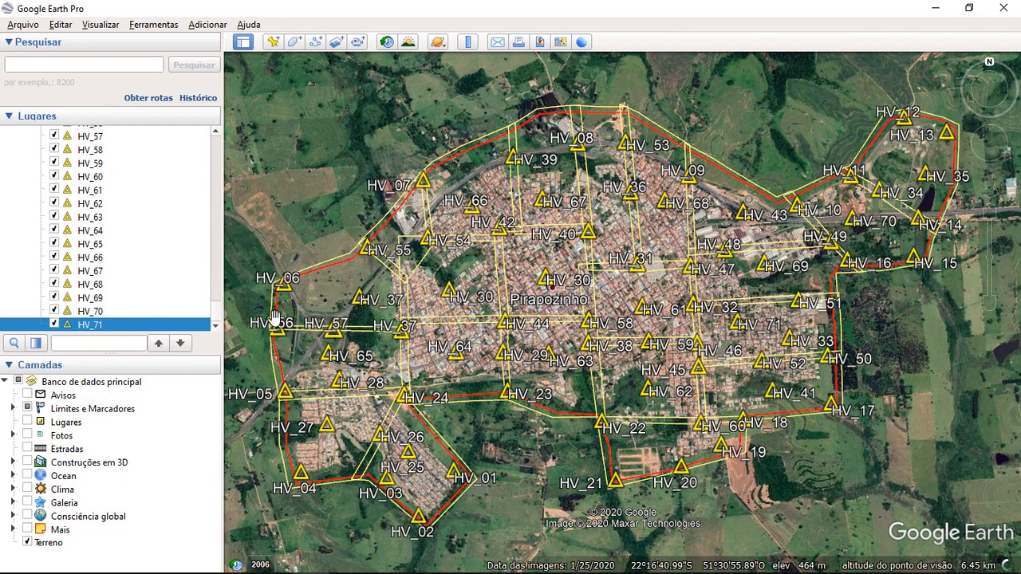
pyautogui.click(143, 329)
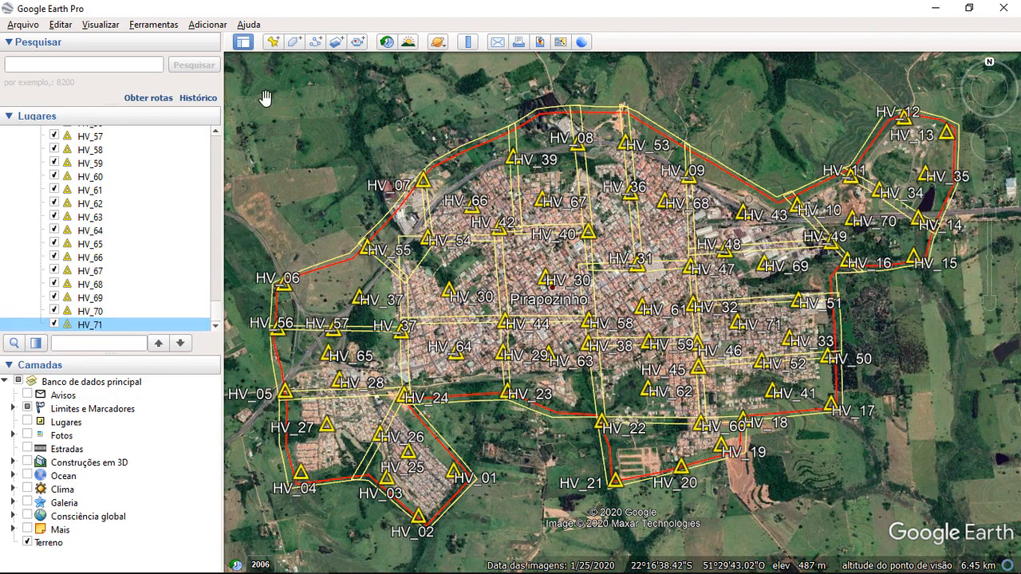
pyautogui.click(273, 42)
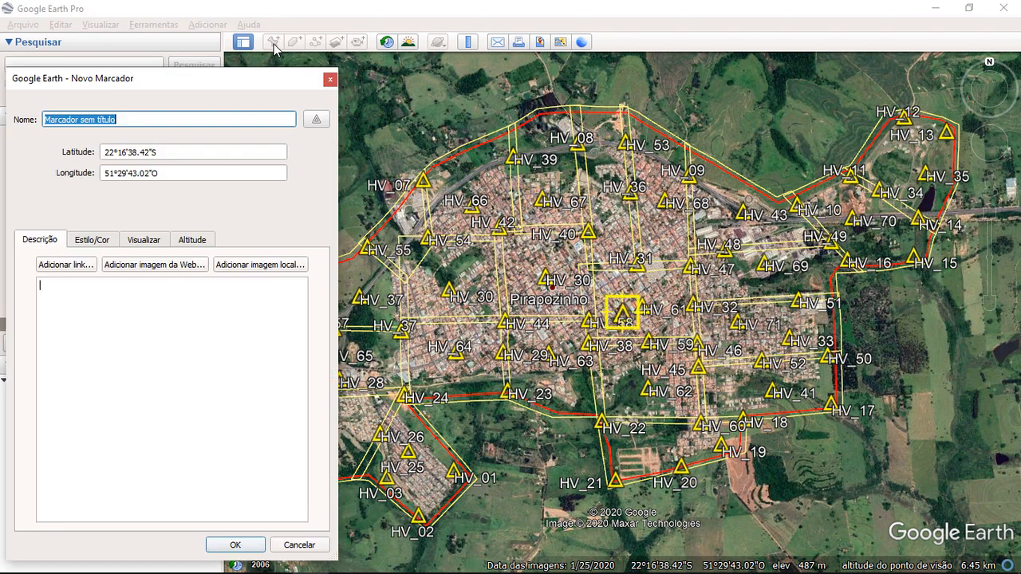
pyautogui.click(316, 120)
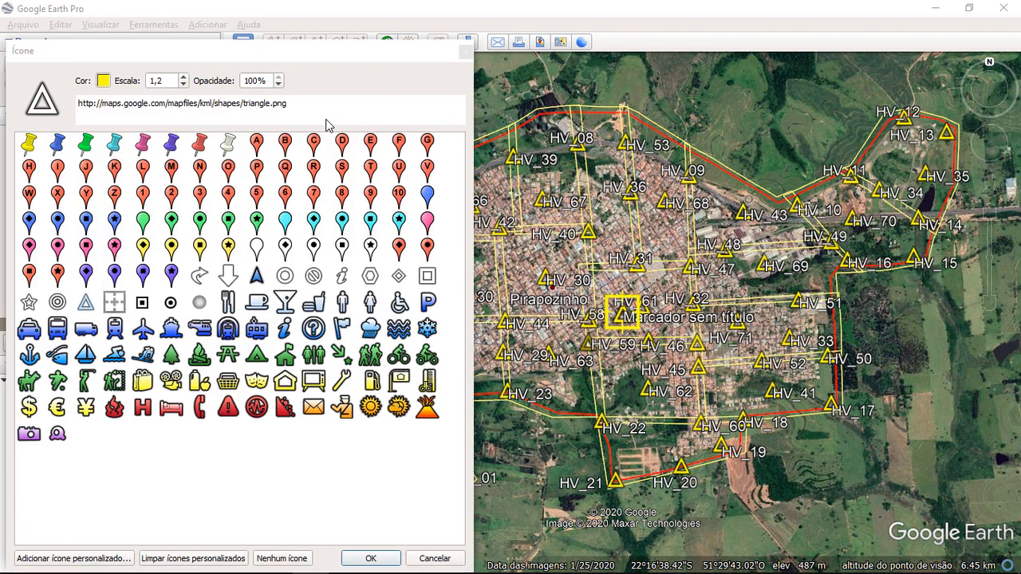
pyautogui.click(286, 277)
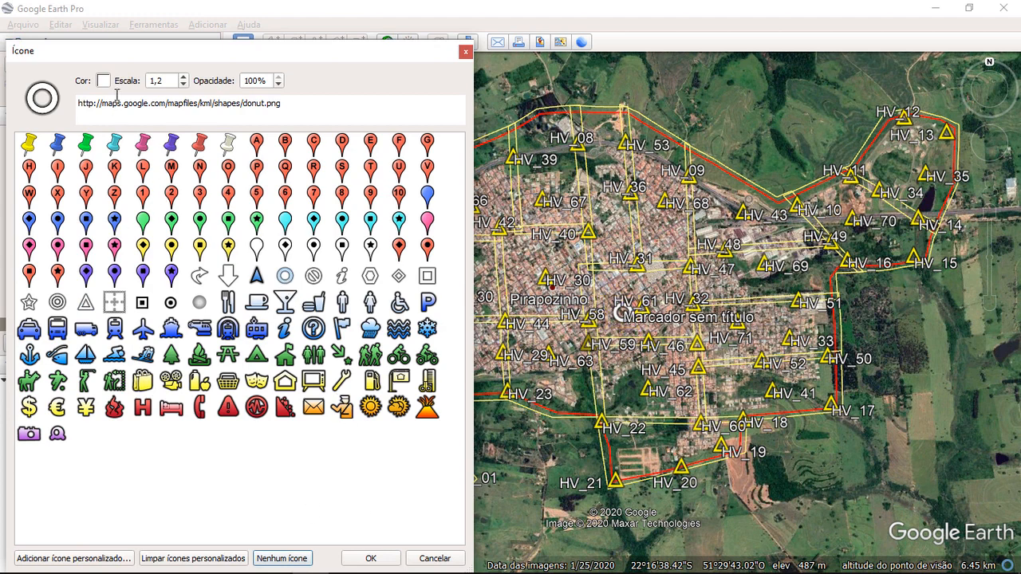
pyautogui.click(368, 558)
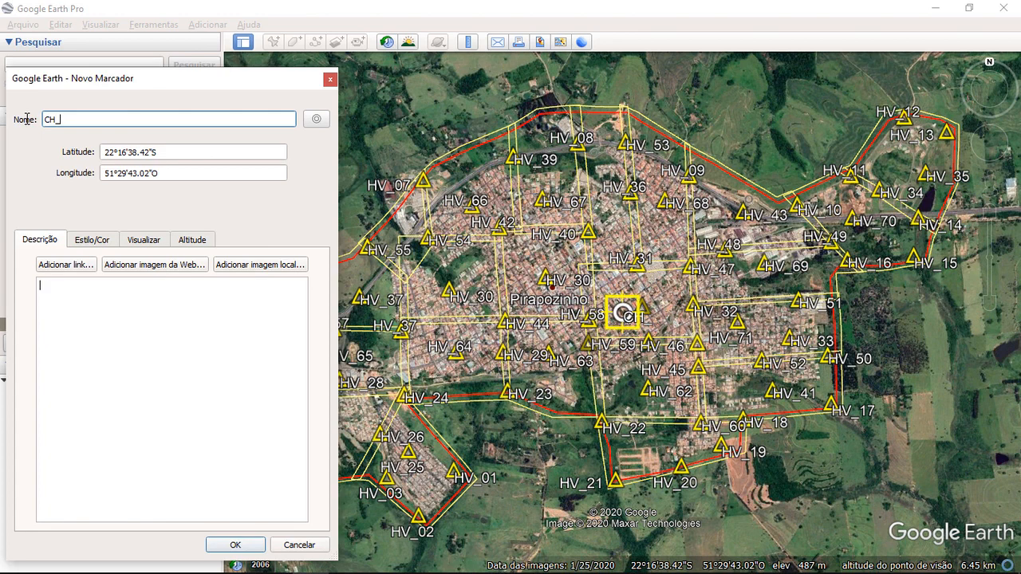
# - Name the new placemark CH_01 and place it in the field southwest of HV_55, at about 22°16'28.5"S, 51°30'55.2"O
pyautogui.moveTo(290, 83); pyautogui.dragTo(157, 84)
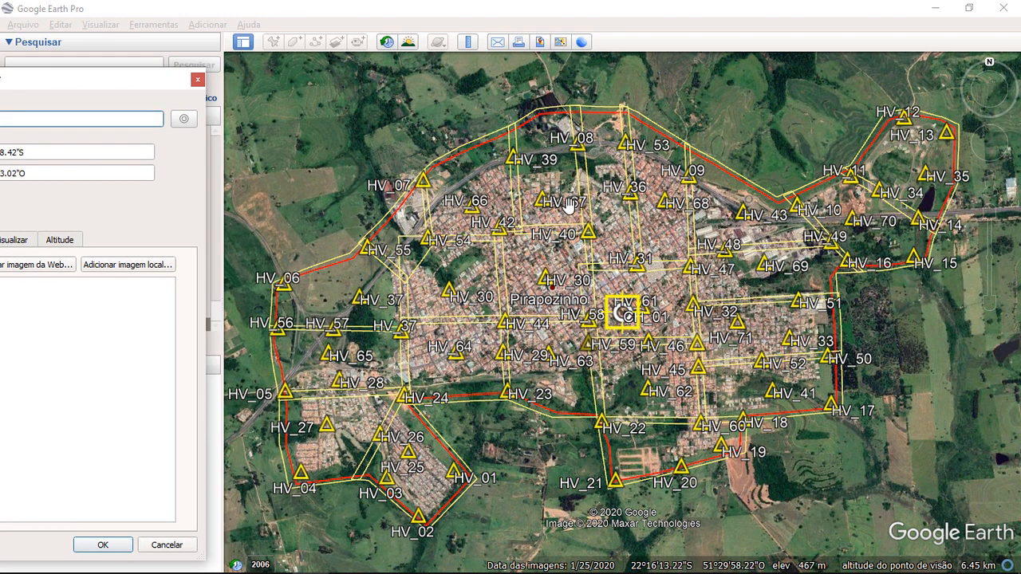
pyautogui.moveTo(626, 313); pyautogui.dragTo(351, 281)
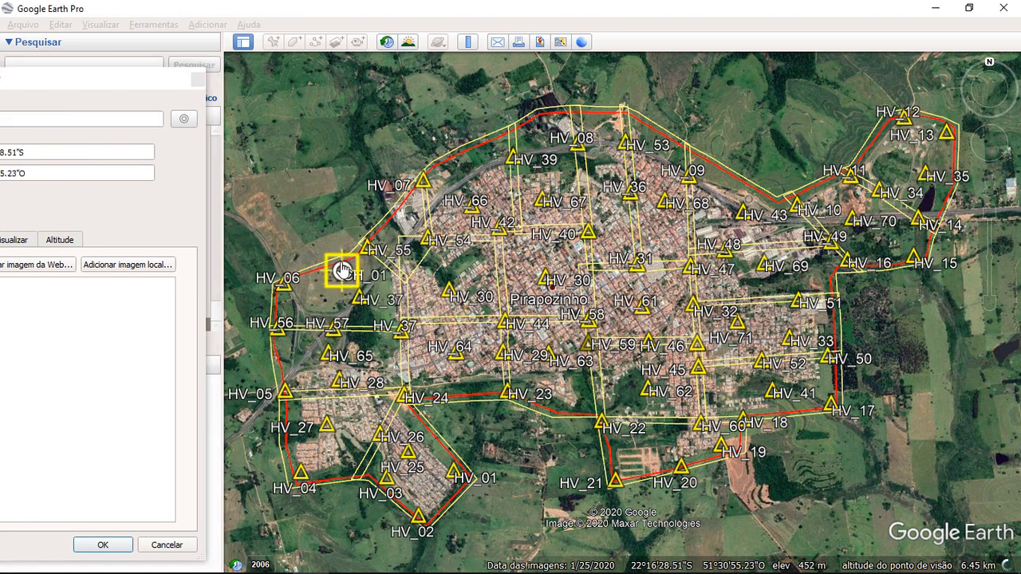
pyautogui.scroll(5, 343, 273)
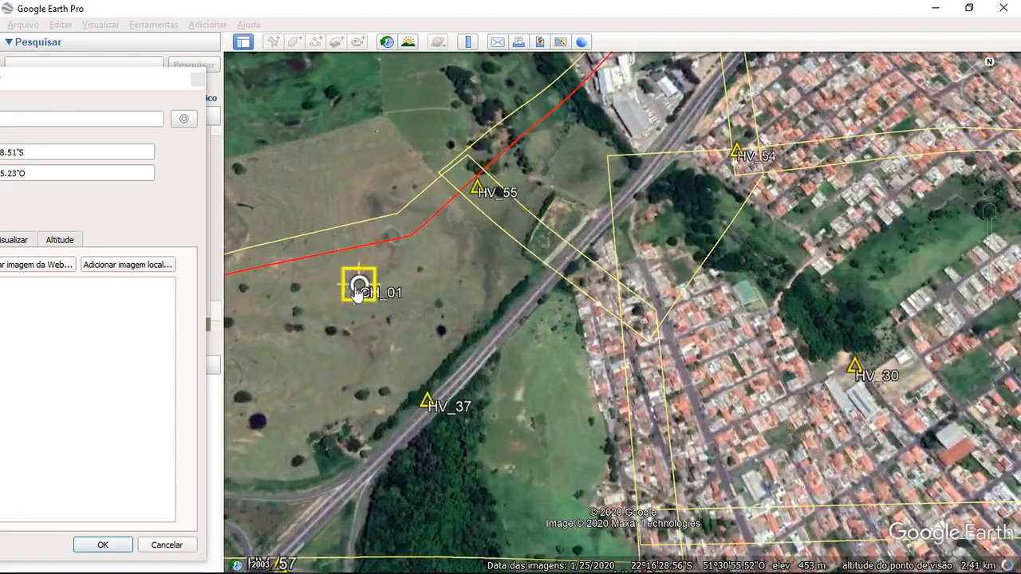
pyautogui.click(103, 545)
# - Add placemark CH_02 at the edge of the green area northeast of the western HV_30, at about 22°16'28.7"S, 51°30'23.1"O
pyautogui.scroll(-3, 540, 408)
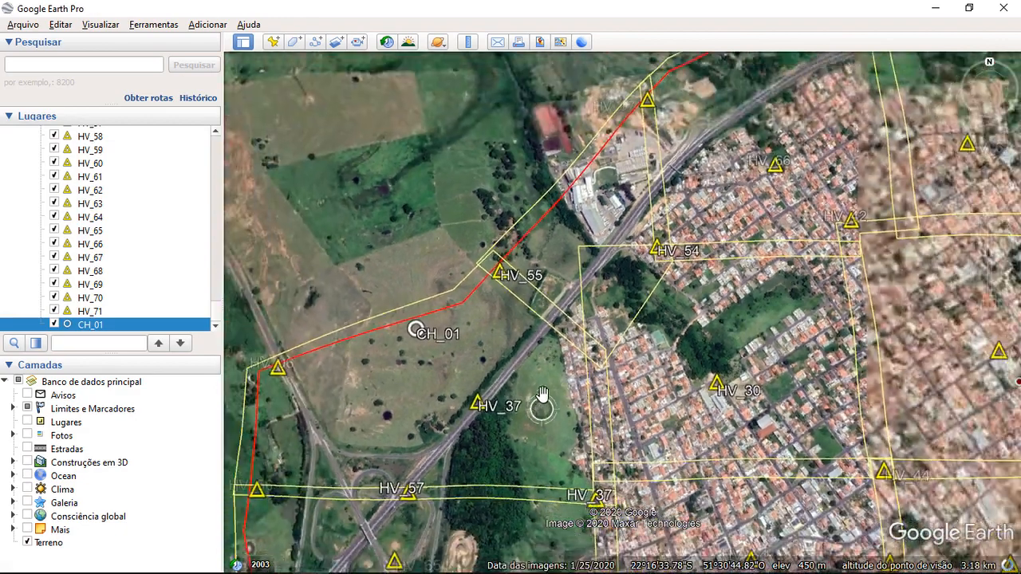
pyautogui.scroll(-2, 542, 408)
pyautogui.moveTo(709, 397); pyautogui.dragTo(621, 366)
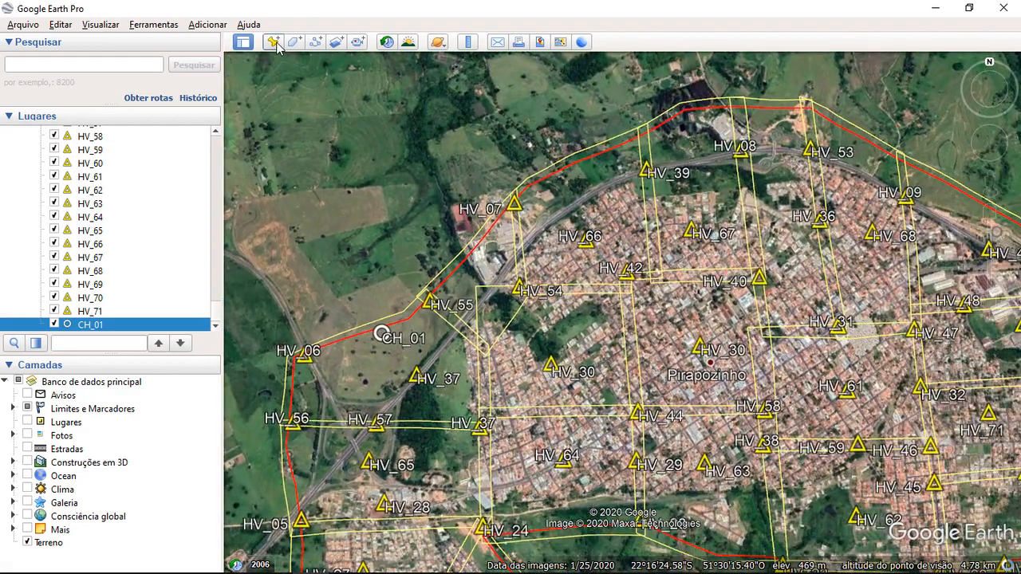
pyautogui.click(274, 43)
pyautogui.moveTo(626, 319); pyautogui.dragTo(580, 341)
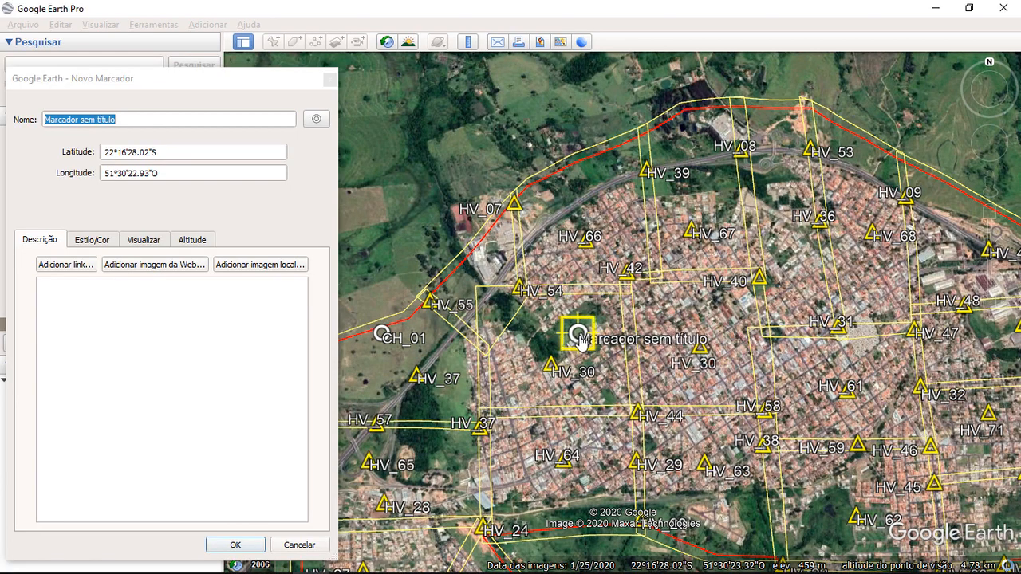
pyautogui.scroll(3, 582, 341)
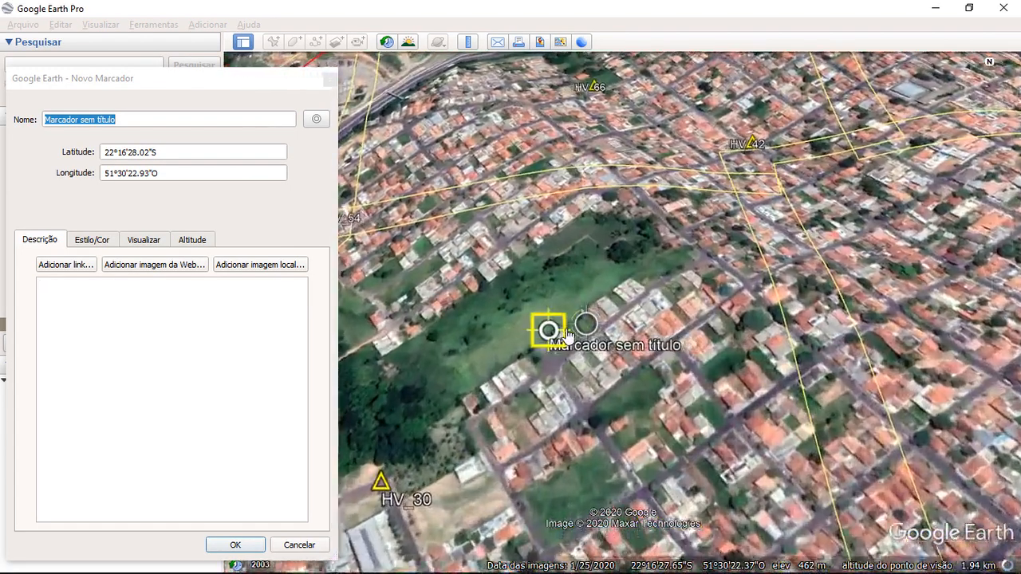
pyautogui.moveTo(567, 336); pyautogui.dragTo(540, 375)
pyautogui.moveTo(135, 115); pyautogui.dragTo(6, 114)
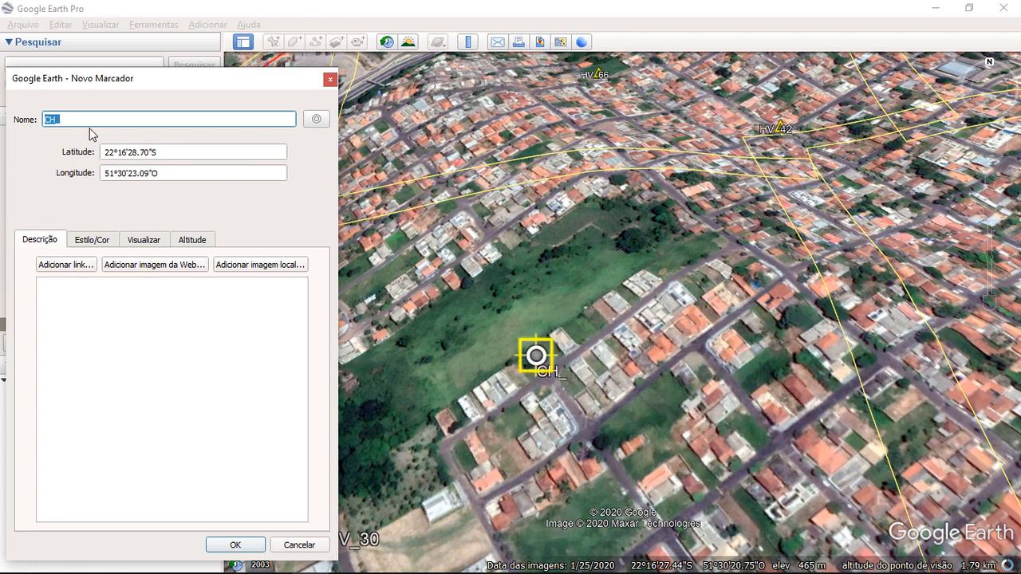
pyautogui.write('CH_02')
pyautogui.press('Return')
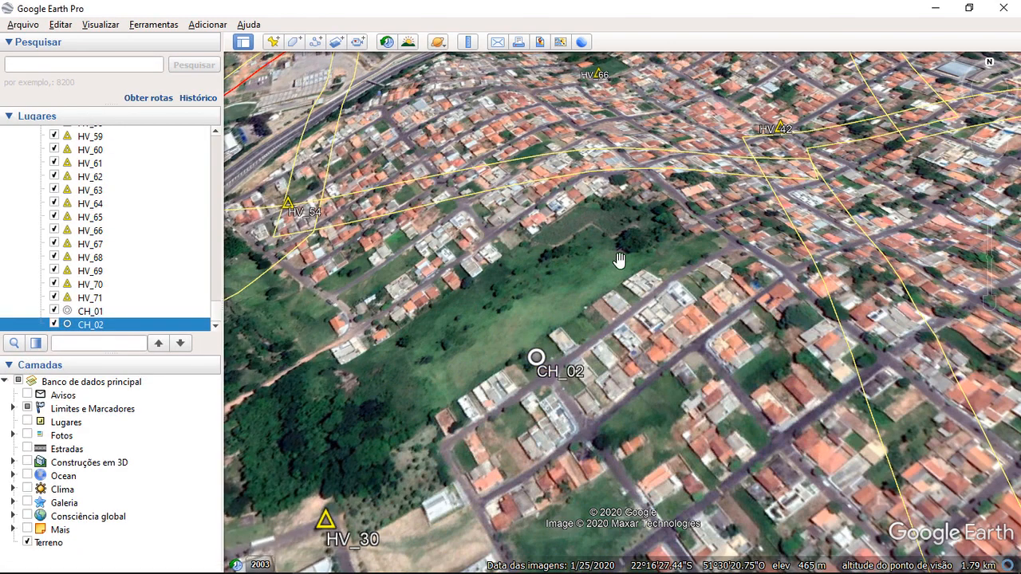
# - Add placemark CH_03 on the highway between HV_39 and HV_08, at about 22°15'59.3"S, 51°30'3.1"O
pyautogui.moveTo(772, 351); pyautogui.dragTo(707, 391)
pyautogui.moveTo(707, 389); pyautogui.dragTo(736, 412, button='middle')
pyautogui.scroll(-5, 736, 412)
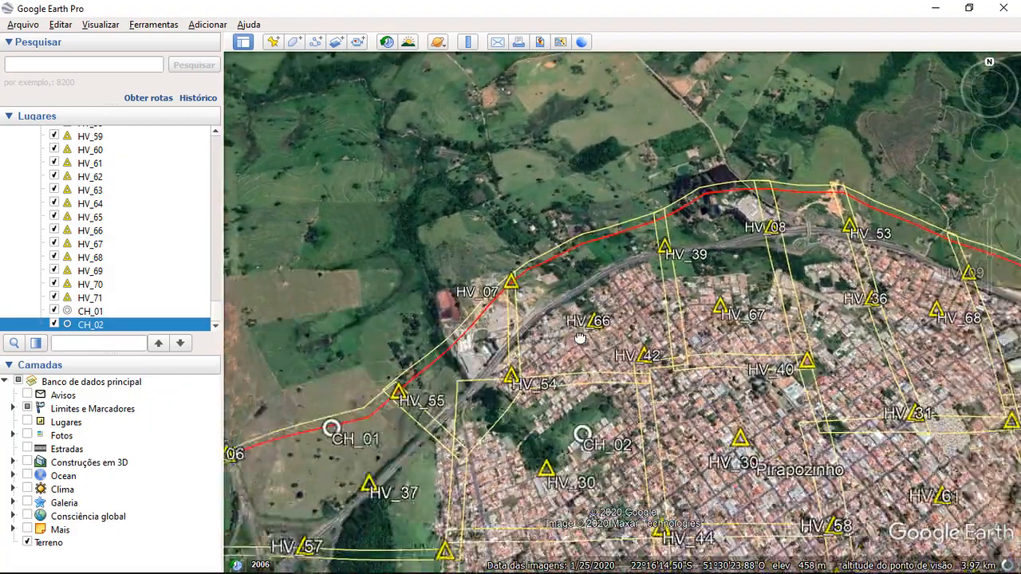
pyautogui.moveTo(580, 339); pyautogui.dragTo(552, 419)
pyautogui.scroll(5, 552, 418)
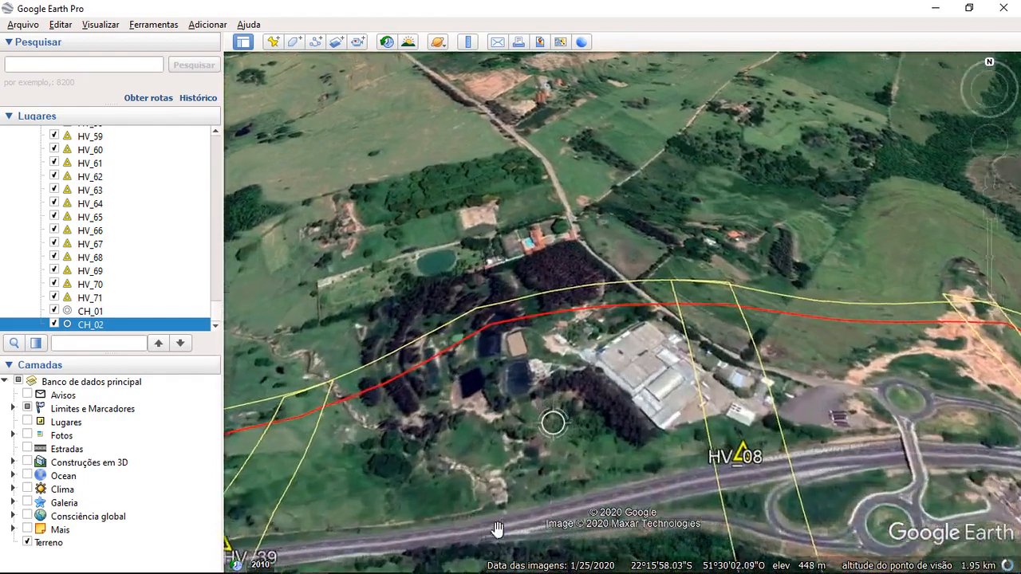
pyautogui.moveTo(498, 529); pyautogui.dragTo(542, 429)
pyautogui.press('r')
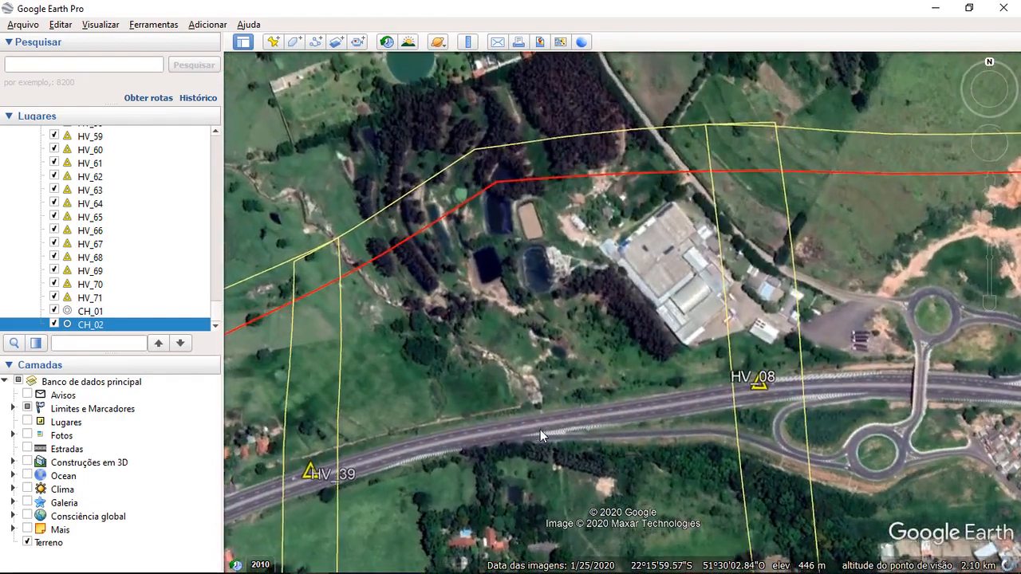
pyautogui.click(272, 42)
pyautogui.click(535, 411)
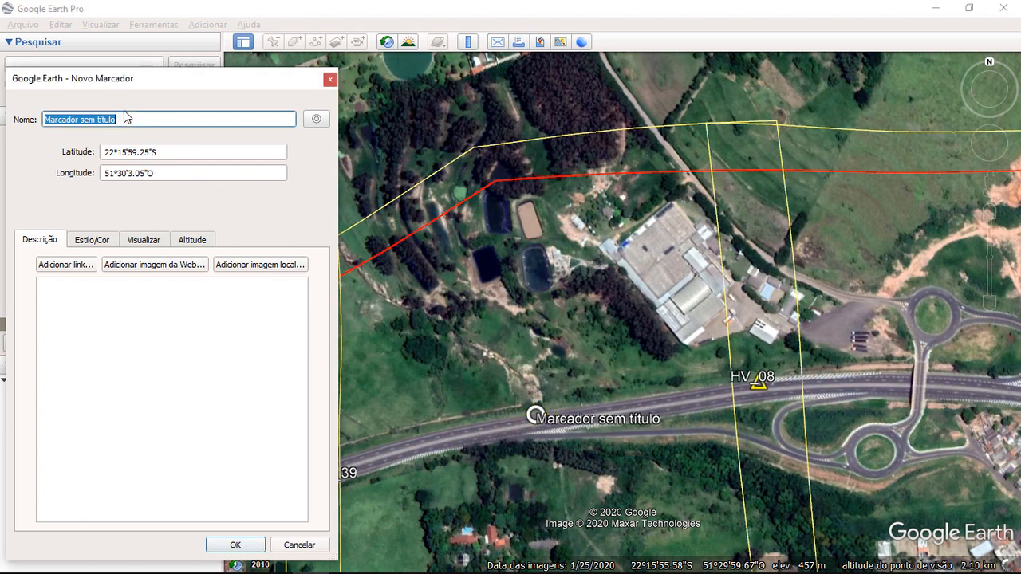
pyautogui.write('CH_03')
pyautogui.press('Return')
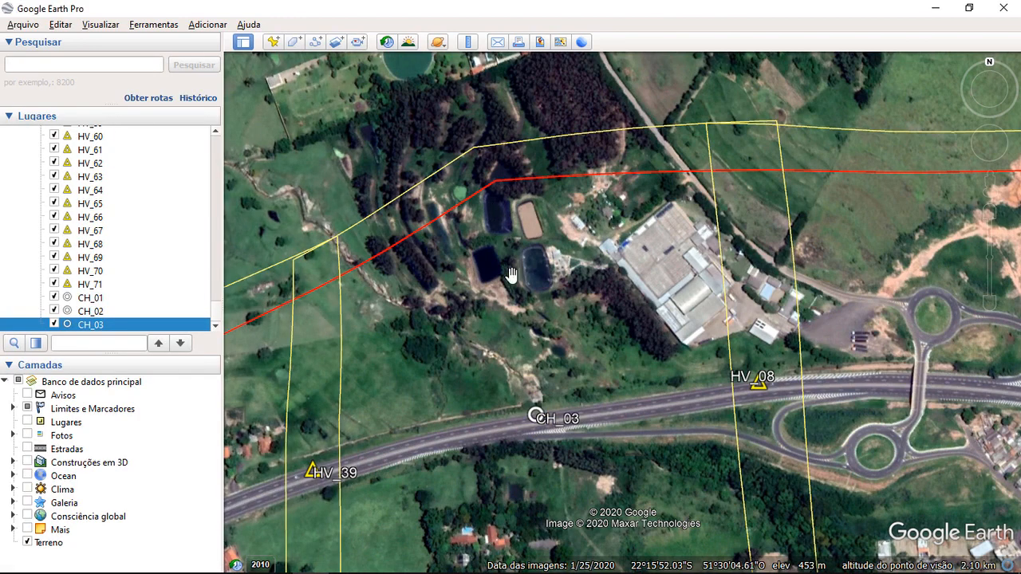
# - Add placemark CH_04 at the edge of the highway southeast of HV_09, at about 22°16'8.6"S, 51°29'21.5"O
pyautogui.scroll(-5, 775, 303)
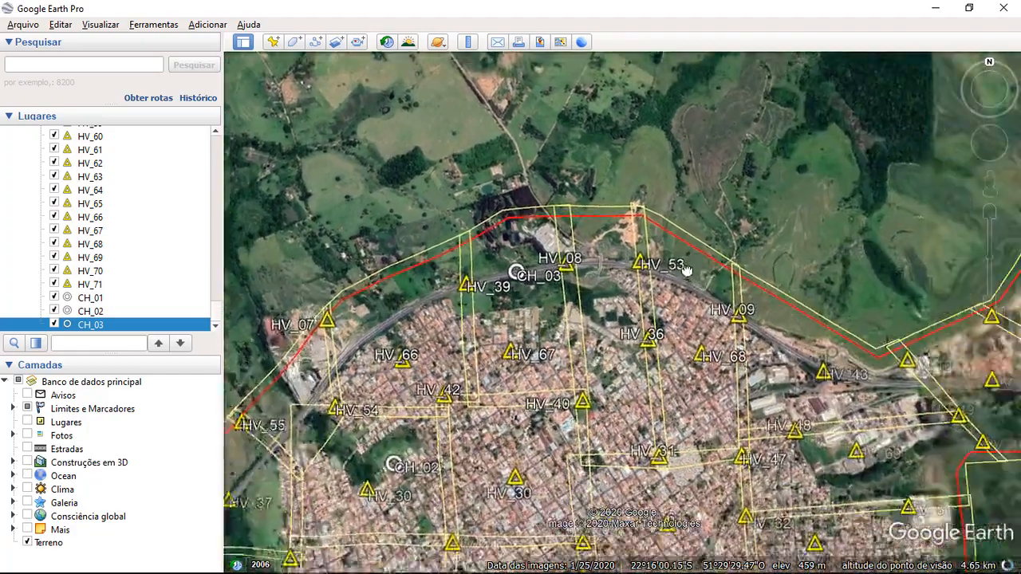
pyautogui.moveTo(687, 271); pyautogui.dragTo(614, 264)
pyautogui.scroll(2, 670, 306)
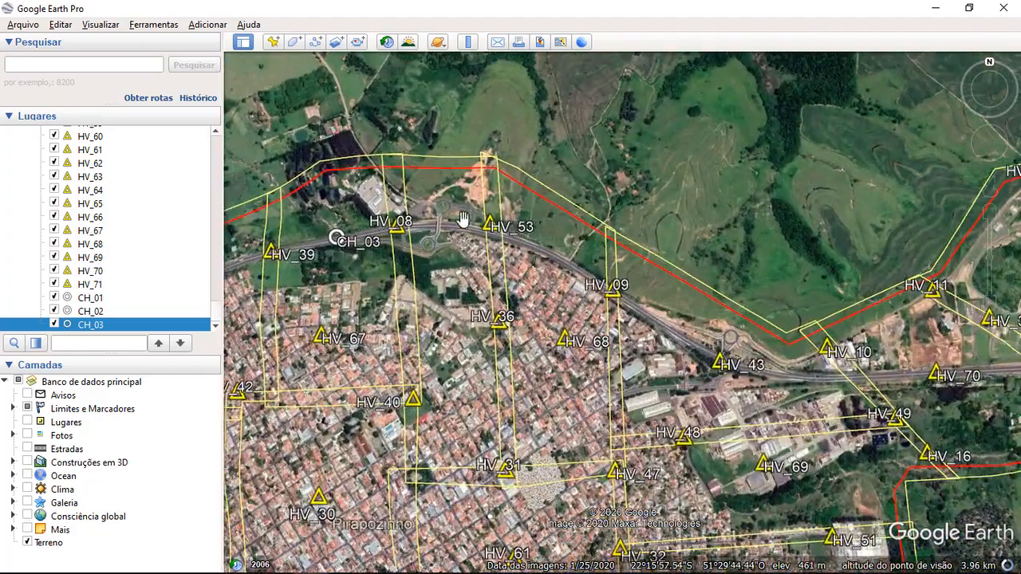
pyautogui.scroll(5, 654, 304)
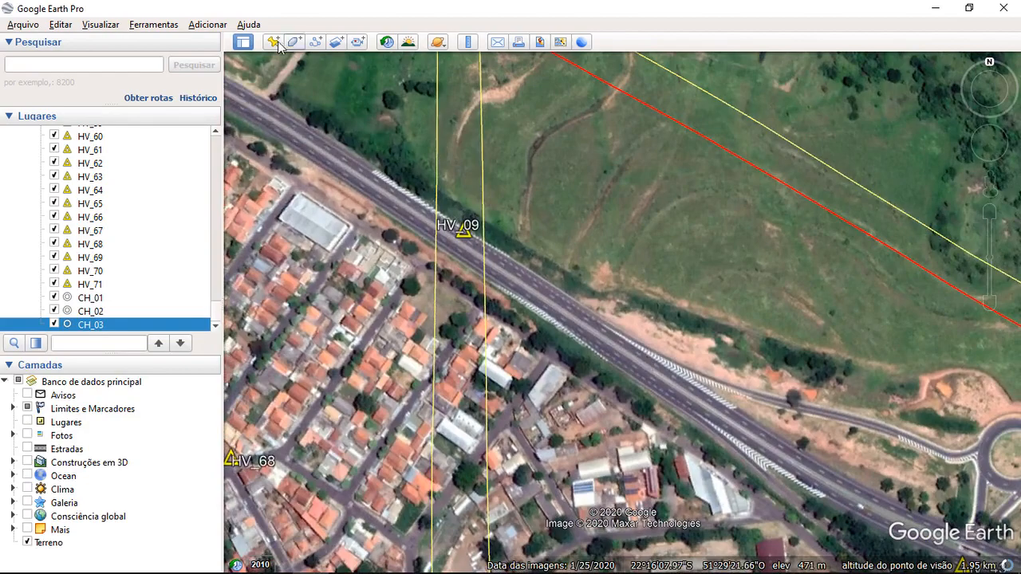
pyautogui.click(273, 42)
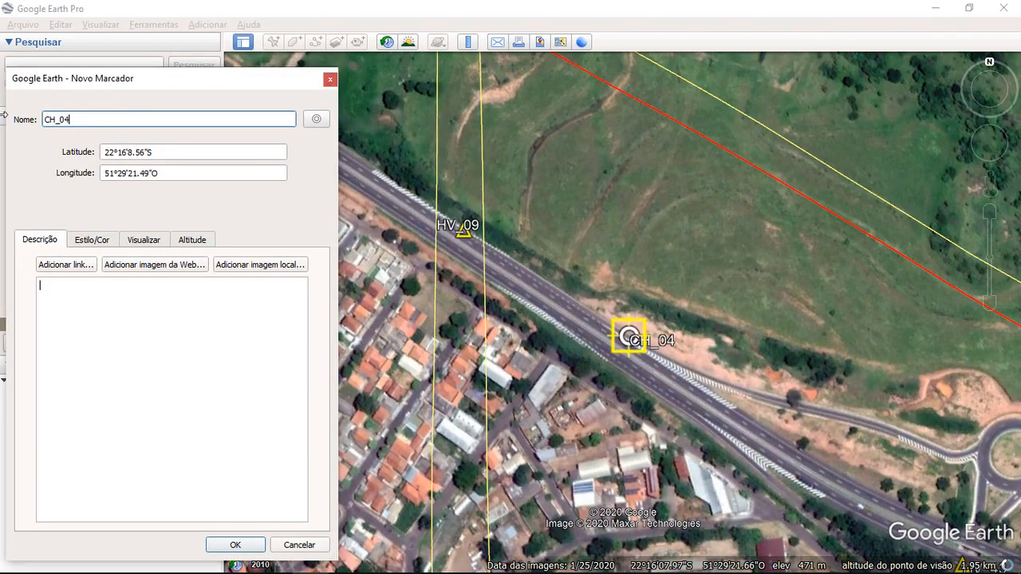
pyautogui.write('CH_04')
pyautogui.press('Return')
# - Add placemark CH_05 on the highway between HV_70 and HV_14, at about 22°16'15.4"S, 51°28'38.5"O
pyautogui.scroll(-4, 458, 319)
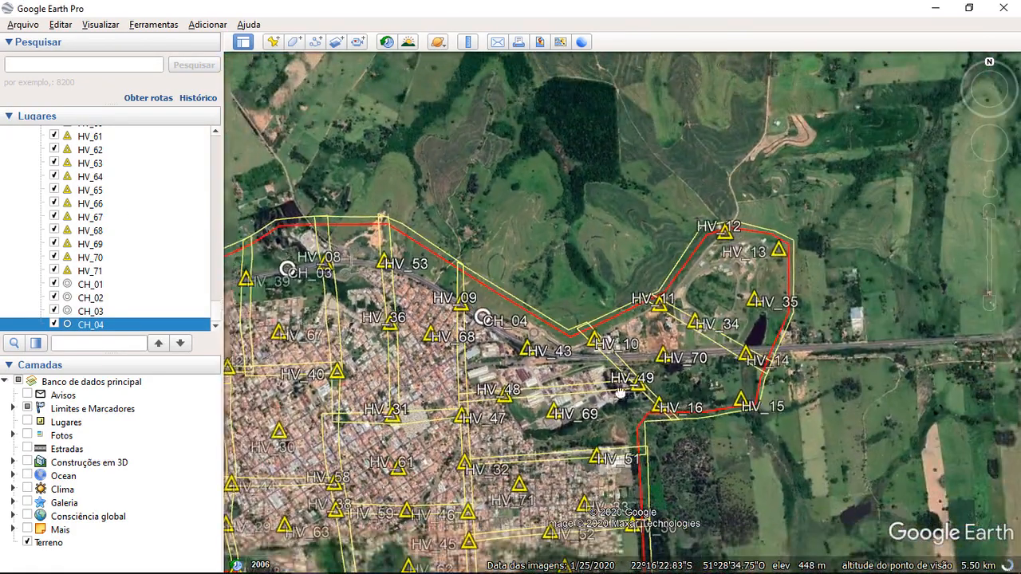
pyautogui.moveTo(702, 385); pyautogui.dragTo(608, 394)
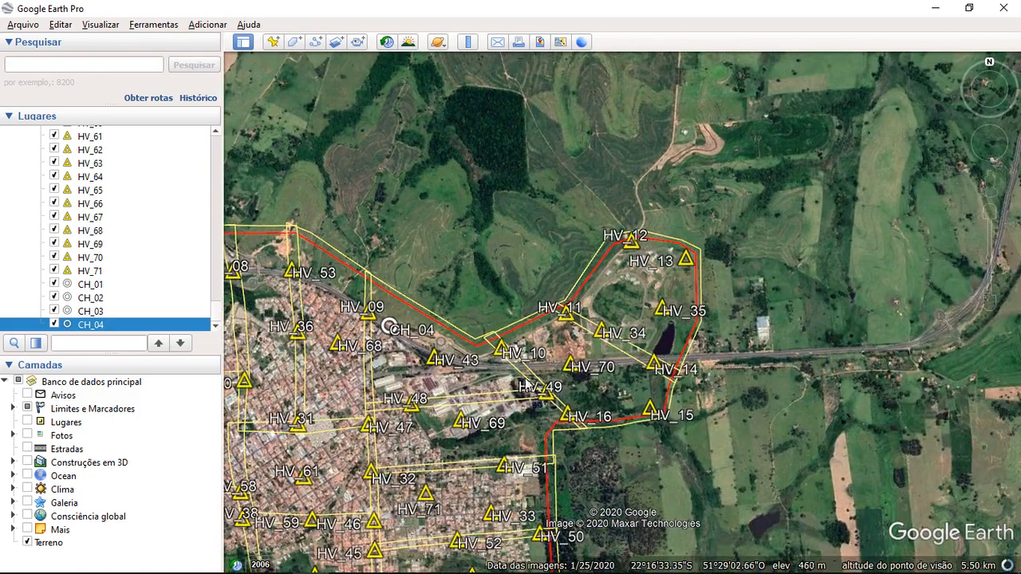
pyautogui.scroll(5, 598, 351)
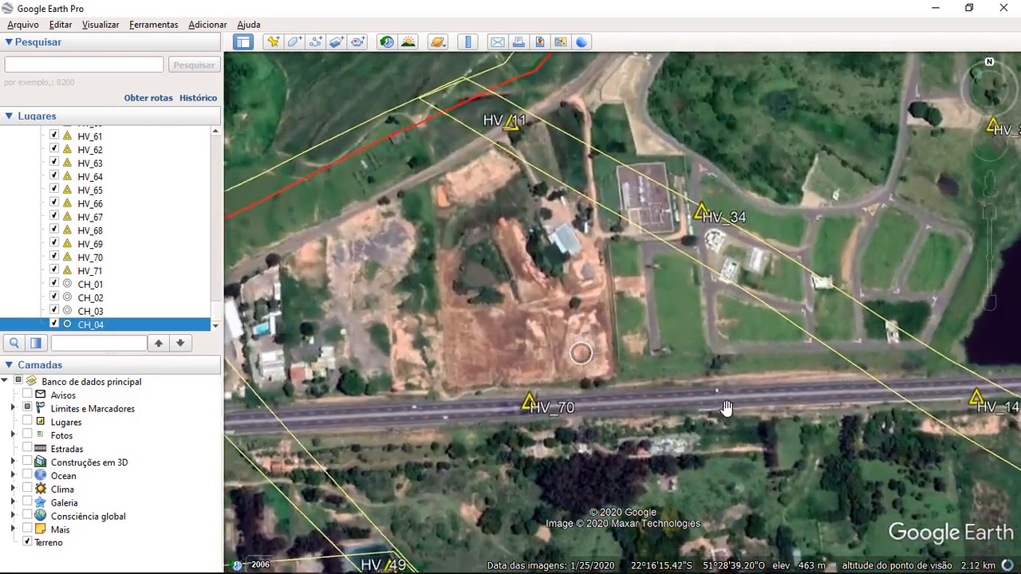
pyautogui.moveTo(719, 407); pyautogui.dragTo(623, 372)
pyautogui.click(274, 42)
pyautogui.moveTo(623, 312); pyautogui.dragTo(591, 358)
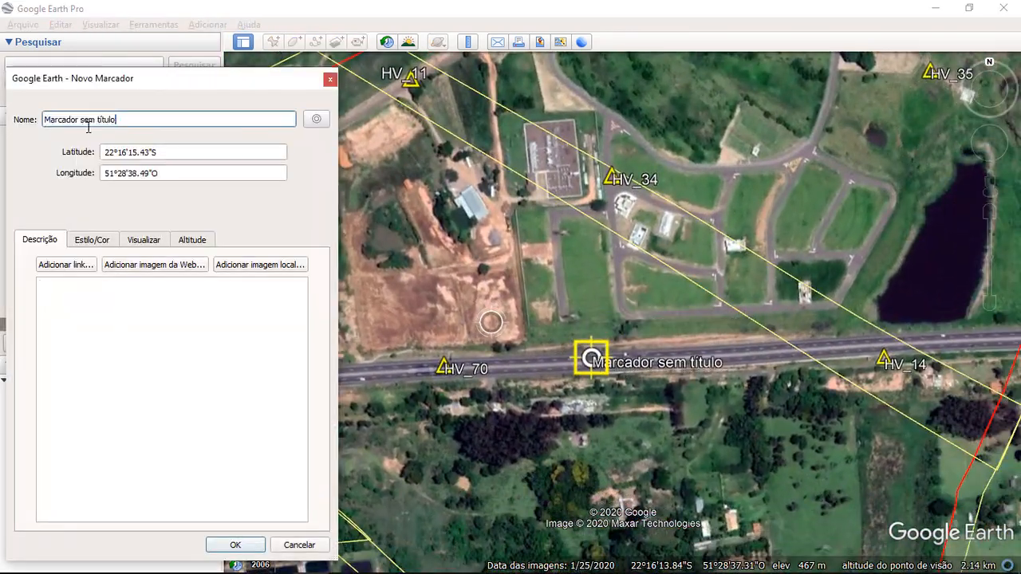
pyautogui.write('CH_05')
pyautogui.press('Return')
# - Add placemark CH_06 on the curved residential street between HV_12 and HV_13
pyautogui.scroll(-5, 686, 249)
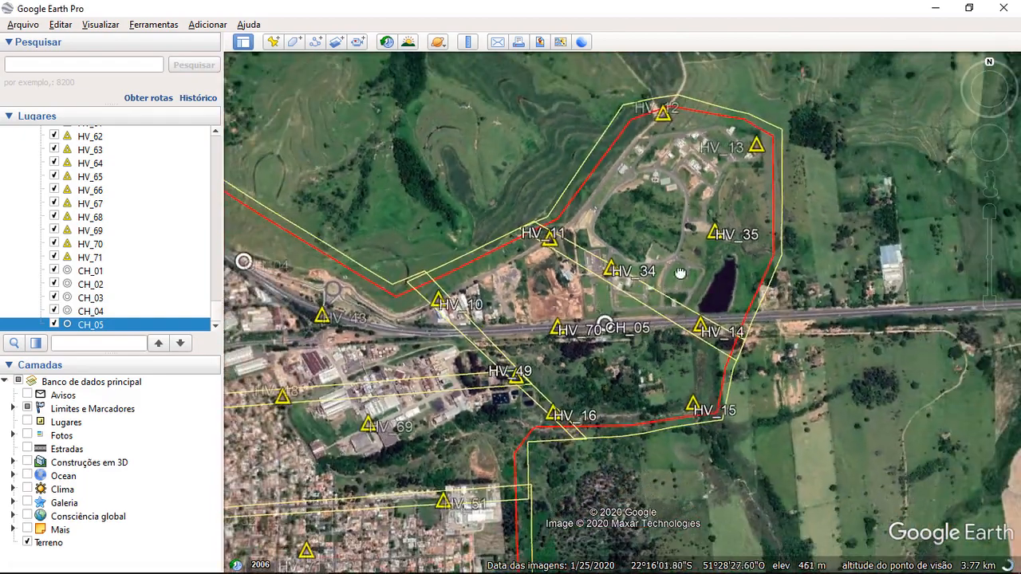
pyautogui.scroll(5, 686, 249)
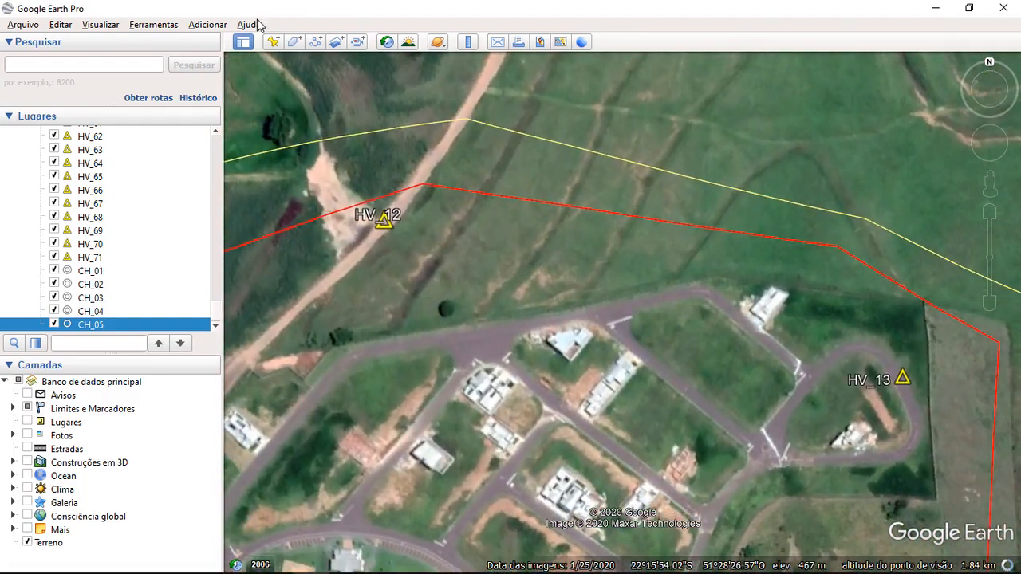
pyautogui.click(272, 42)
pyautogui.moveTo(625, 307); pyautogui.dragTo(676, 293)
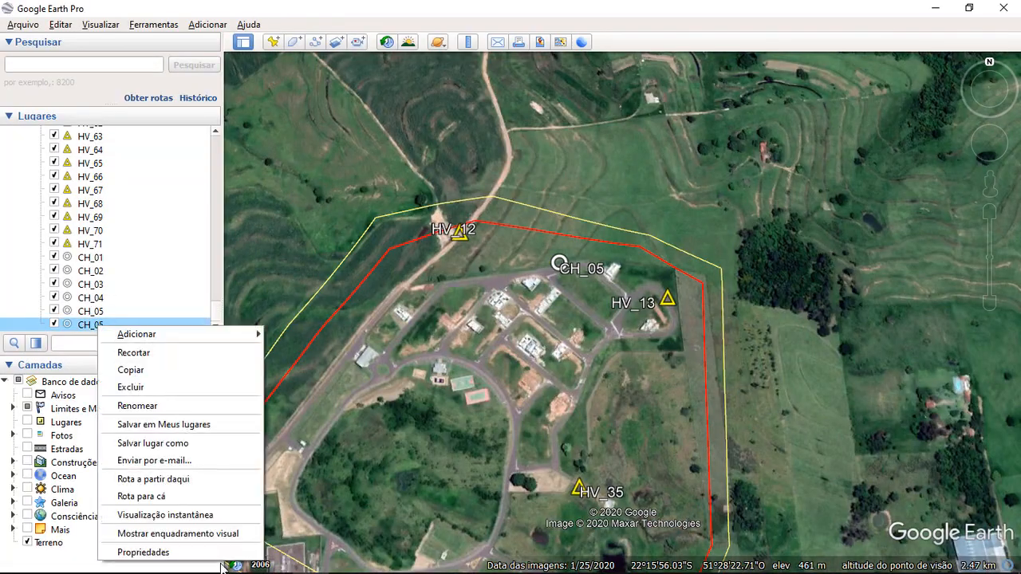
pyautogui.click(295, 551)
pyautogui.press('Return')
# - Add placemark CH_07 at the eastern edge of the neighbourhood, just northwest of HV_50
pyautogui.scroll(-4, 486, 336)
pyautogui.moveTo(357, 514); pyautogui.dragTo(517, 298)
pyautogui.scroll(4, 518, 301)
pyautogui.scroll(8, 576, 392)
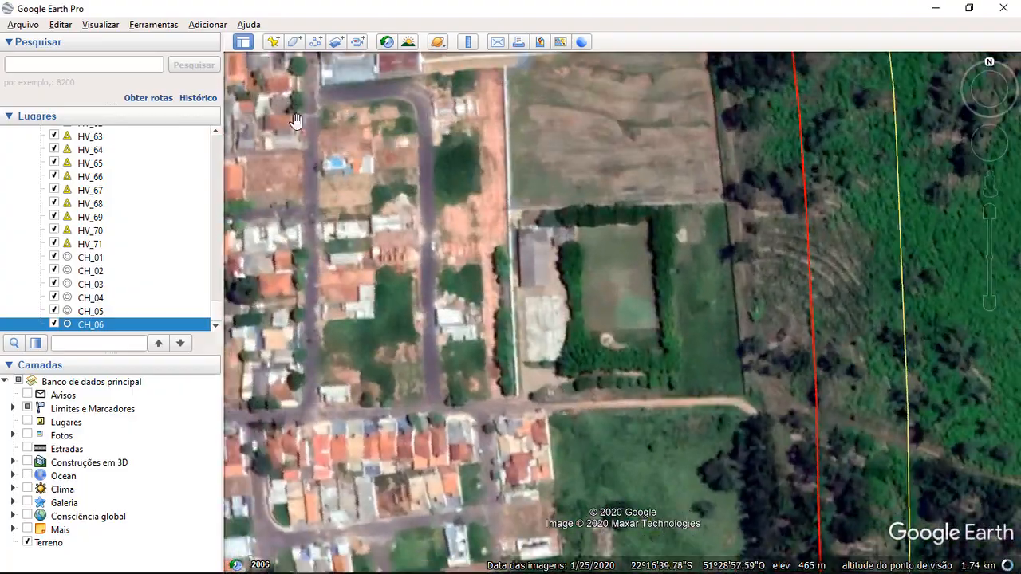
pyautogui.click(273, 42)
pyautogui.write('CH_')
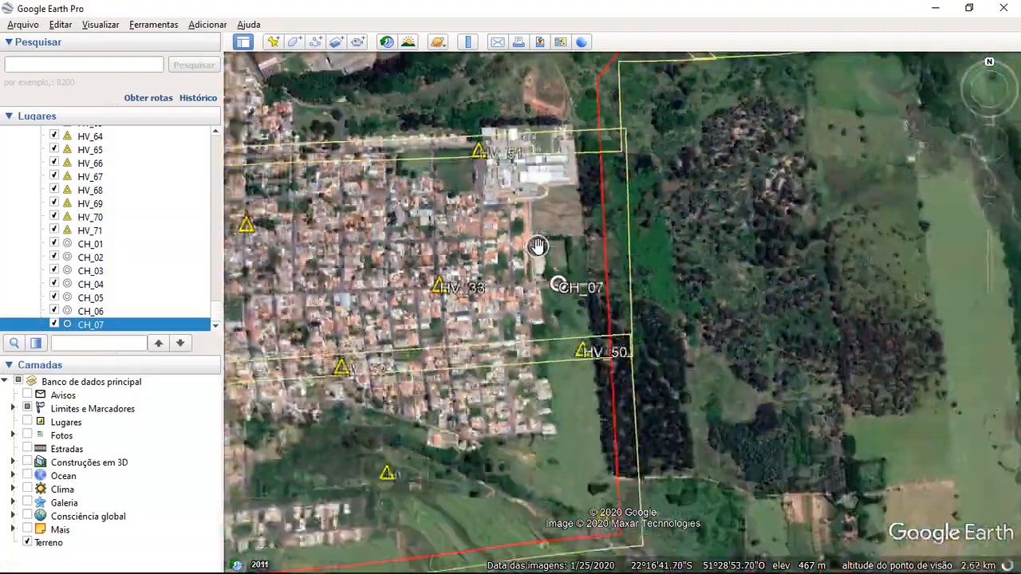
# - Add another placemark named CH_07 at the neighbourhood's southeastern edge, between HV_41 and HV_50
pyautogui.scroll(-3, 609, 342)
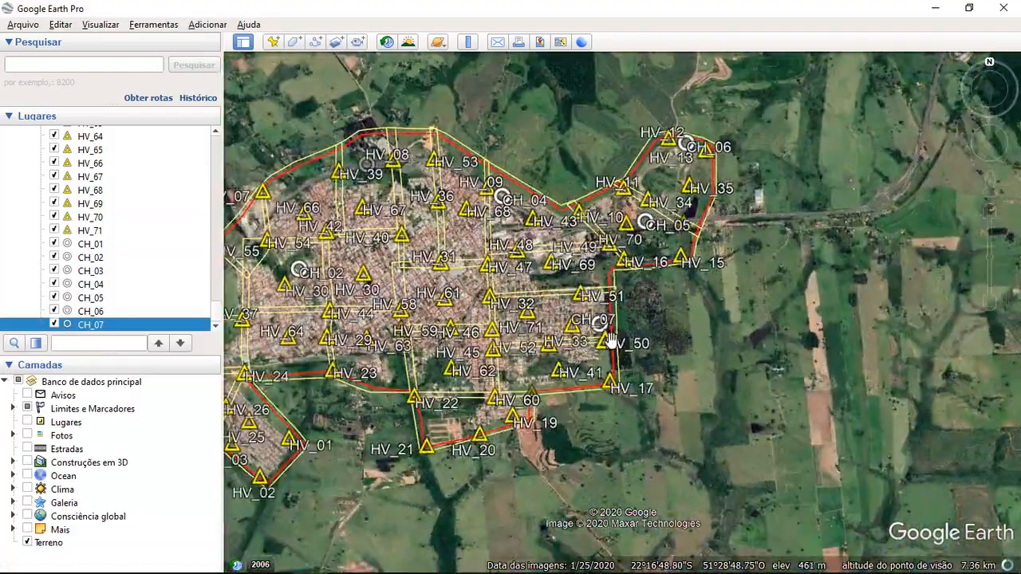
pyautogui.scroll(10, 608, 341)
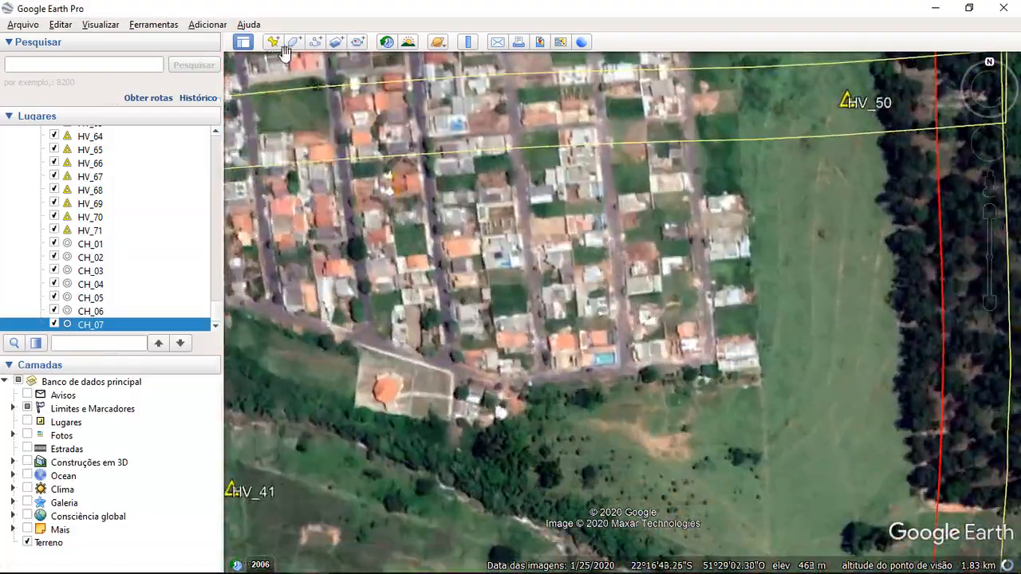
pyautogui.click(273, 43)
pyautogui.write('CH_07')
pyautogui.press('Return')
# - Add placemark CH_08 at the street junction south of HV_60, at about 22°17'9.35"S, 51°29'23.16"O
pyautogui.scroll(-8, 508, 356)
pyautogui.moveTo(335, 471); pyautogui.dragTo(582, 359)
pyautogui.scroll(8, 575, 361)
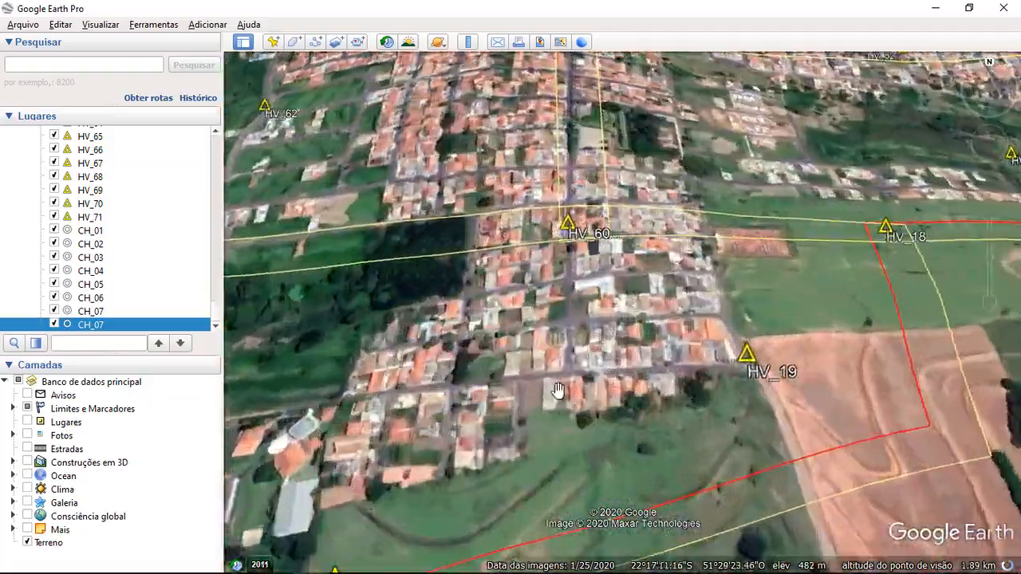
pyautogui.click(273, 42)
pyautogui.write('CH_')
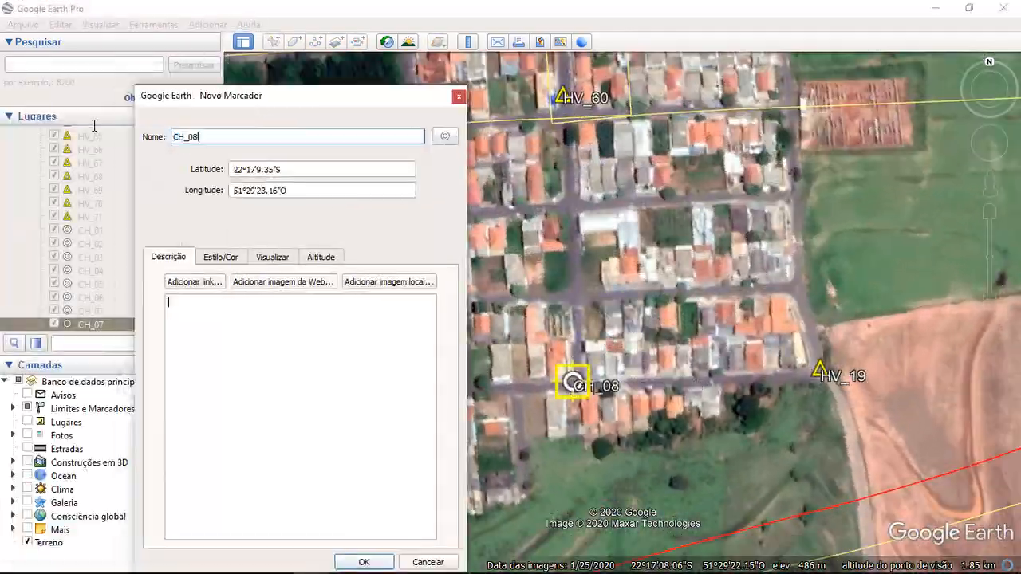
pyautogui.write('08')
pyautogui.press('Return')
# - Add placemark CH_09 at the street crossing southwest of HV_63, at about 22°16'49.87"S, 51°30'5.63"O
pyautogui.scroll(-8, 530, 365)
pyautogui.scroll(8, 529, 365)
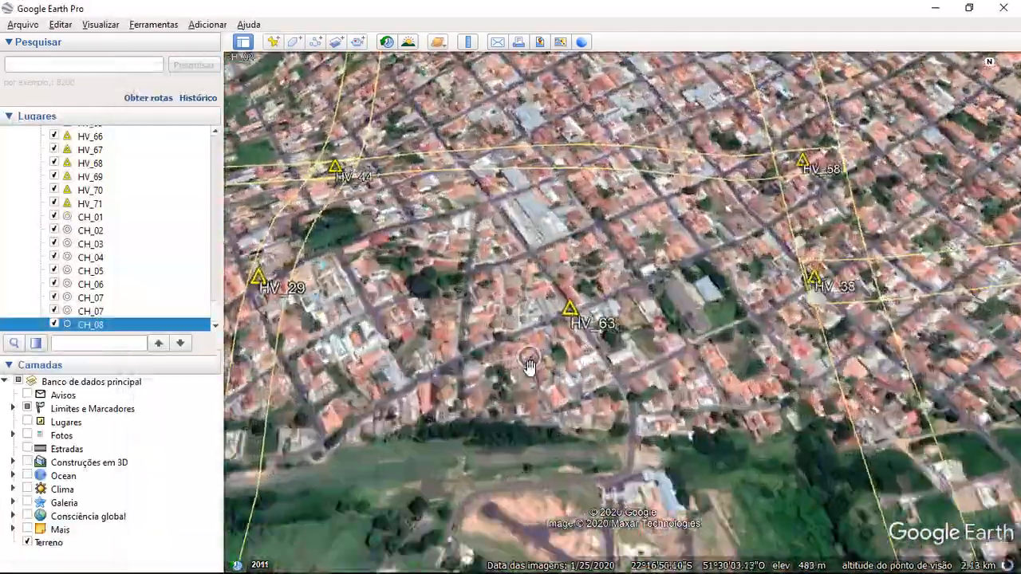
pyautogui.hotkey('ctrl', 'shift', 'p')
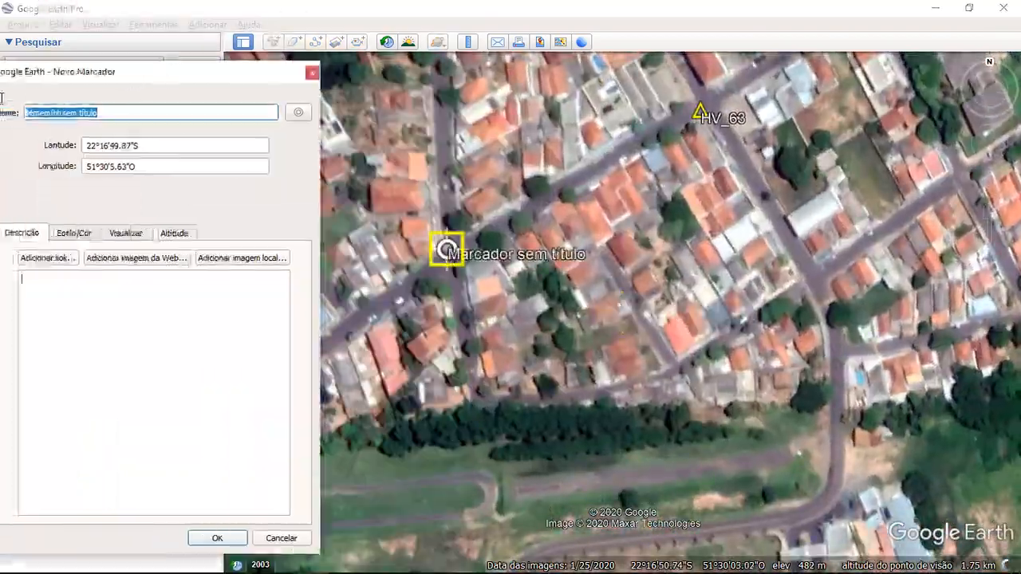
pyautogui.write('CH_09')
pyautogui.press('Return')
# - Add placemark CH_10 just east of HV_24
pyautogui.scroll(-5, 481, 325)
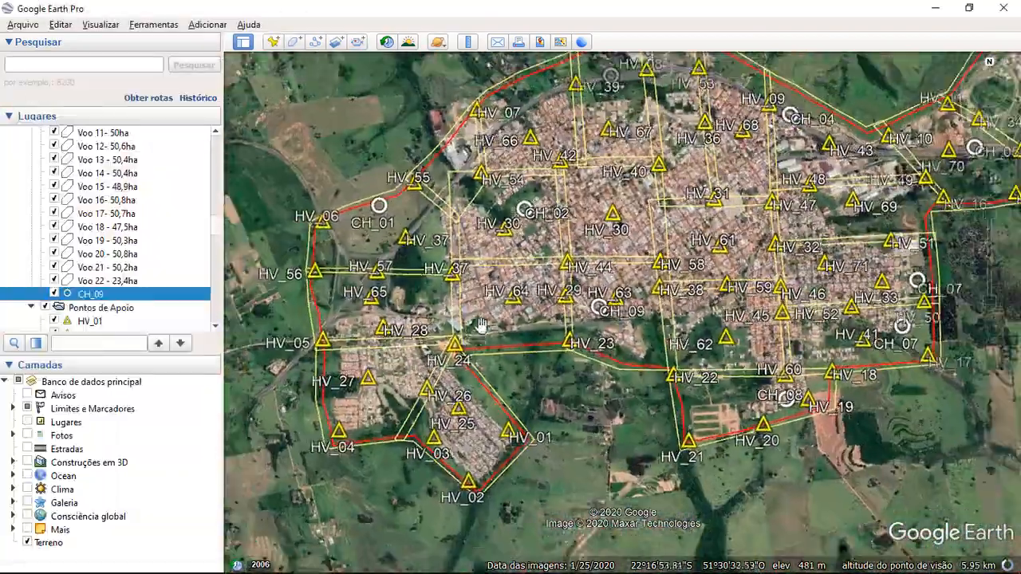
pyautogui.scroll(5, 481, 325)
pyautogui.hotkey('ctrl', 'shift', 'p')
pyautogui.write('CH_10')
pyautogui.press('Return')
# - Add placemark CH_11 on the street northeast of HV_02, at about 22°17'22.55"S, 51°30'31.00"O
pyautogui.scroll(-5, 568, 195)
pyautogui.scroll(5, 593, 338)
pyautogui.hotkey('ctrl', 'shift', 'p')
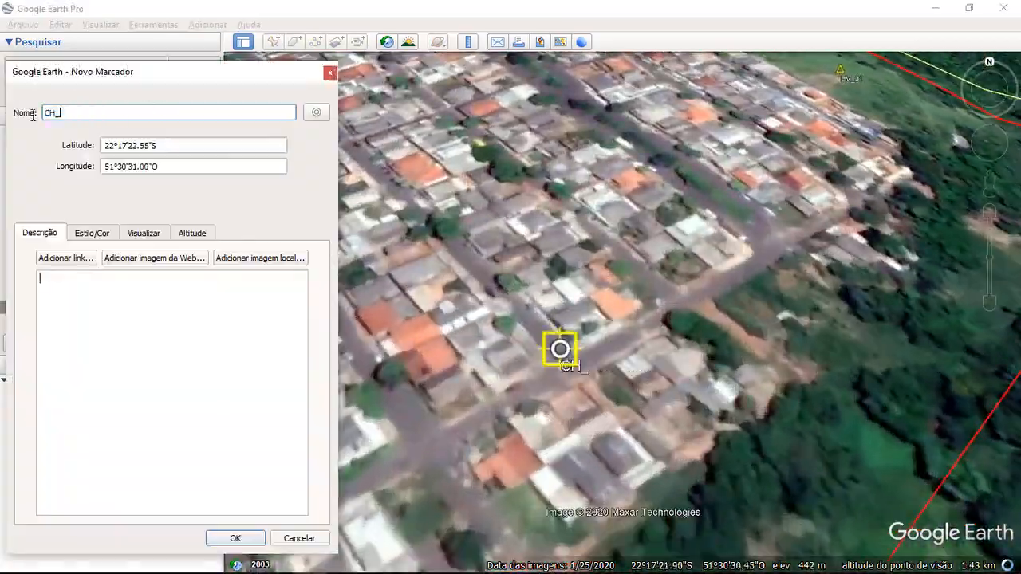
pyautogui.write('CH_11')
pyautogui.press('Return')
# - Add placemark CH_12 at the street junction northeast of HV_04
pyautogui.scroll(-5, 392, 287)
pyautogui.scroll(5, 551, 437)
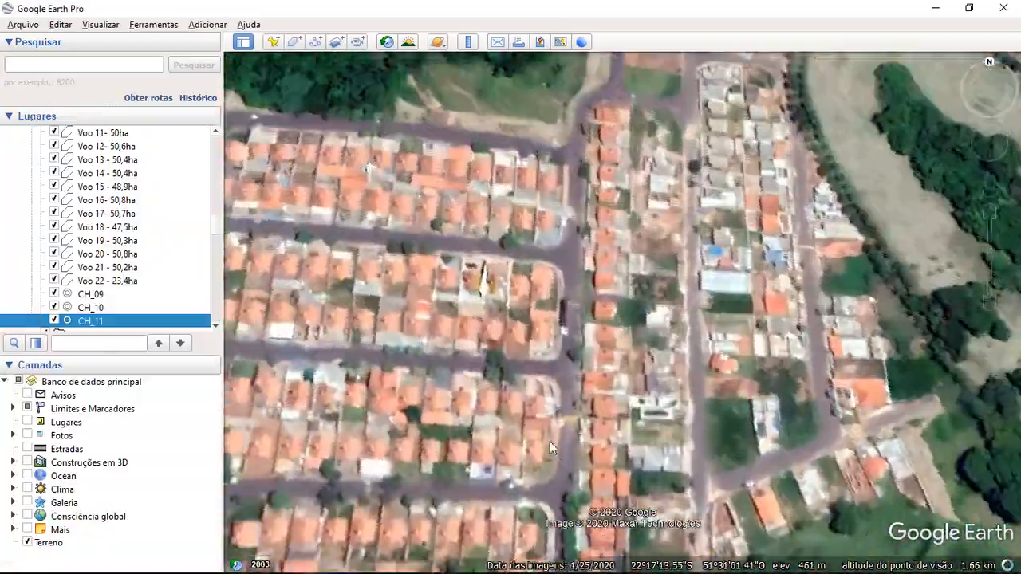
pyautogui.hotkey('ctrl', 'shift', 'p')
pyautogui.write('CH_12')
pyautogui.press('Return')
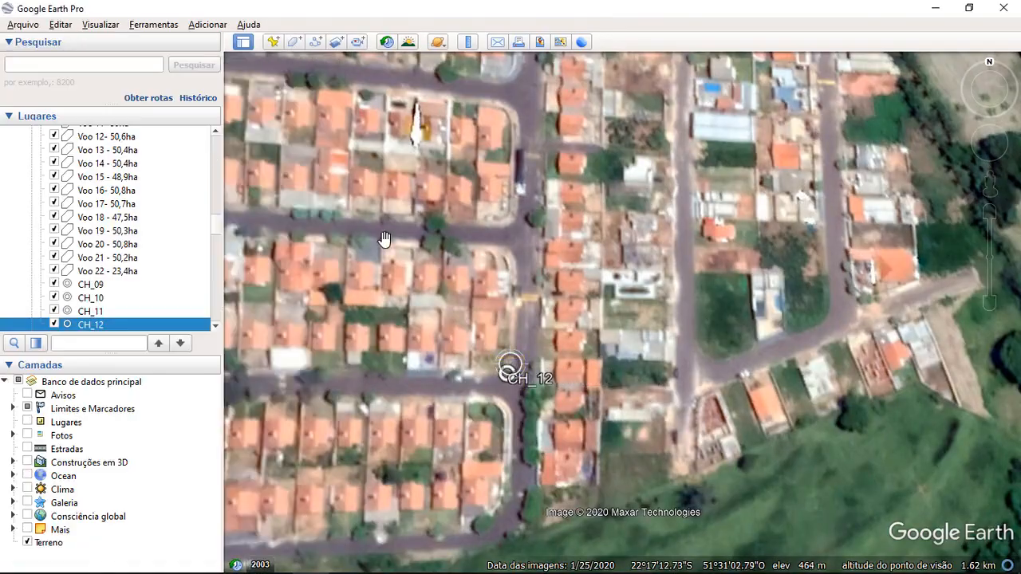
# - Add placemark CH_13 northeast of HV_05, on the way to HV_65
pyautogui.scroll(-5, 337, 210)
pyautogui.scroll(5, 537, 380)
pyautogui.hotkey('ctrl', 'shift', 'p')
pyautogui.write('CH_13')
pyautogui.press('Return')
# - Add a placemark named CH_13 in the city centre east of the central HV_30, at about 22°16'29.14"S, 51°29'55.19"O
pyautogui.scroll(-5, 405, 231)
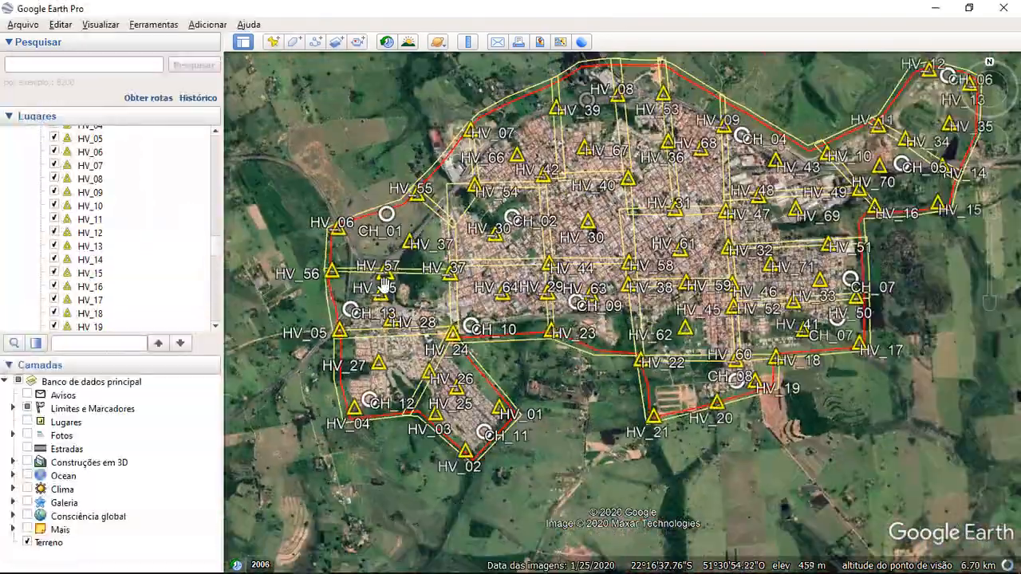
pyautogui.scroll(5, 606, 271)
pyautogui.hotkey('ctrl', 'shift', 'p')
pyautogui.moveTo(621, 312); pyautogui.dragTo(566, 357)
pyautogui.moveTo(144, 72); pyautogui.dragTo(353, 96)
pyautogui.write('CH_13')
pyautogui.press('Return')
# - Rename the duplicate CH_13 placemark in the city centre as CH_14
pyautogui.scroll(1, 148, 173)
pyautogui.rightClick(148, 173)
pyautogui.click(184, 343)
pyautogui.write('CH_14')
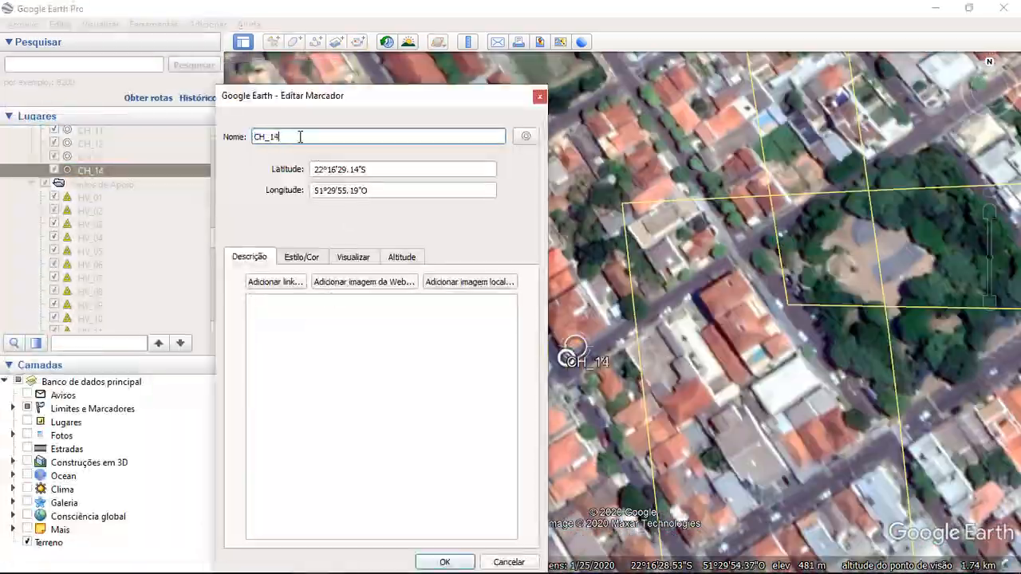
pyautogui.press('Return')
# - Add placemark CH_15 on the street south of HV_36, at about 22°16'15.06"S, 51°29'39.08"O
pyautogui.scroll(-5, 606, 311)
pyautogui.scroll(5, 607, 311)
pyautogui.hotkey('ctrl', 'shift', 'p')
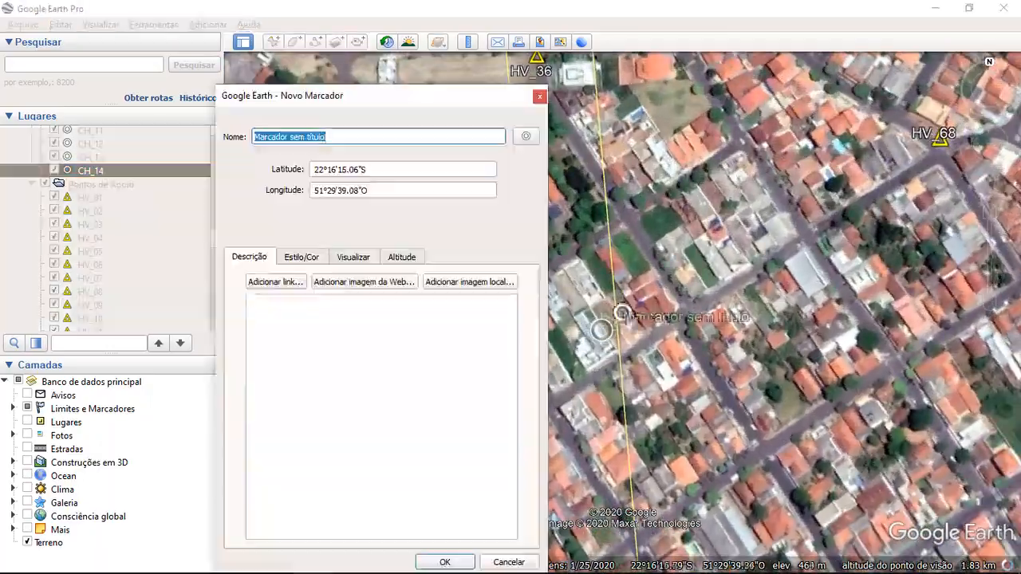
pyautogui.write('CH_15')
pyautogui.press('Return')
# - Add placemark CH_16 at the street crossing south of HV_32, at about 22°16'39.89"S, 51°29'25.54"O
pyautogui.scroll(-5, 581, 427)
pyautogui.scroll(5, 581, 427)
pyautogui.hotkey('ctrl', 'shift', 'p')
pyautogui.moveTo(620, 303); pyautogui.dragTo(546, 395)
pyautogui.moveTo(335, 96); pyautogui.dragTo(239, 73)
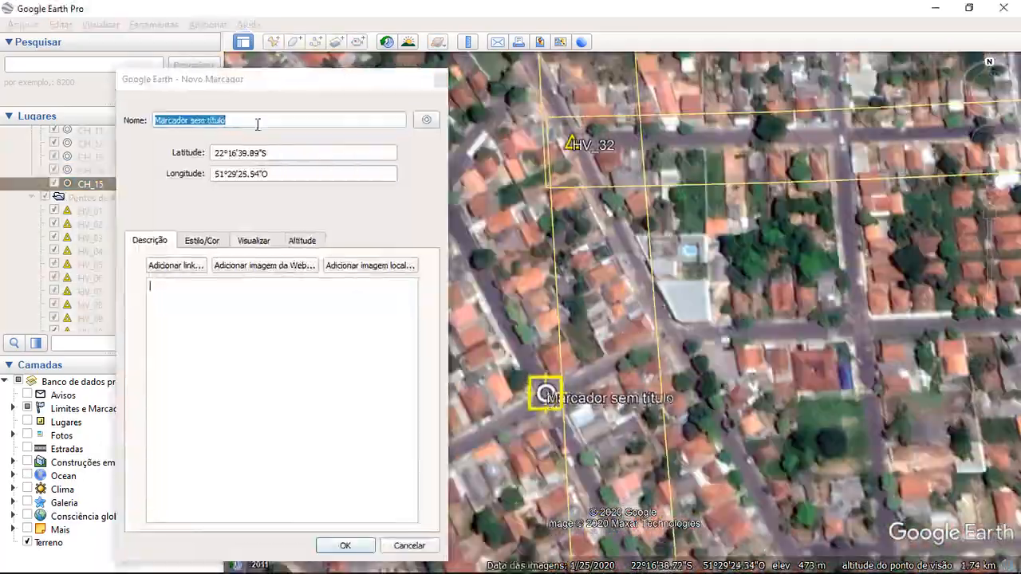
pyautogui.write('CH_16')
pyautogui.press('Return')
# - Add placemark CH_17 on the street southwest of HV_66, at about 22°16'14.83"S, 51°30'28.69"O
pyautogui.scroll(-5, 396, 237)
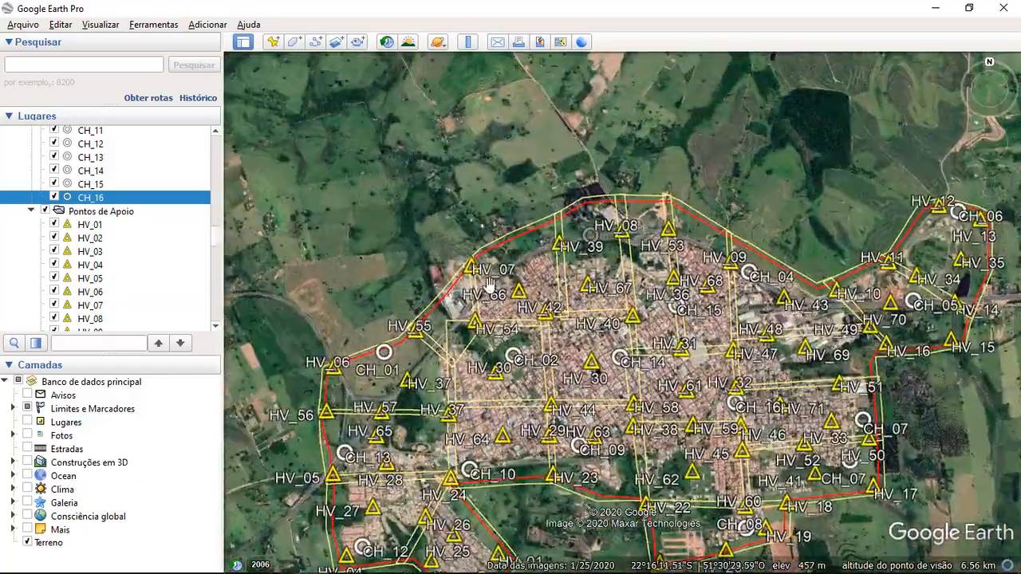
pyautogui.scroll(5, 495, 293)
pyautogui.hotkey('ctrl', 'shift', 'p')
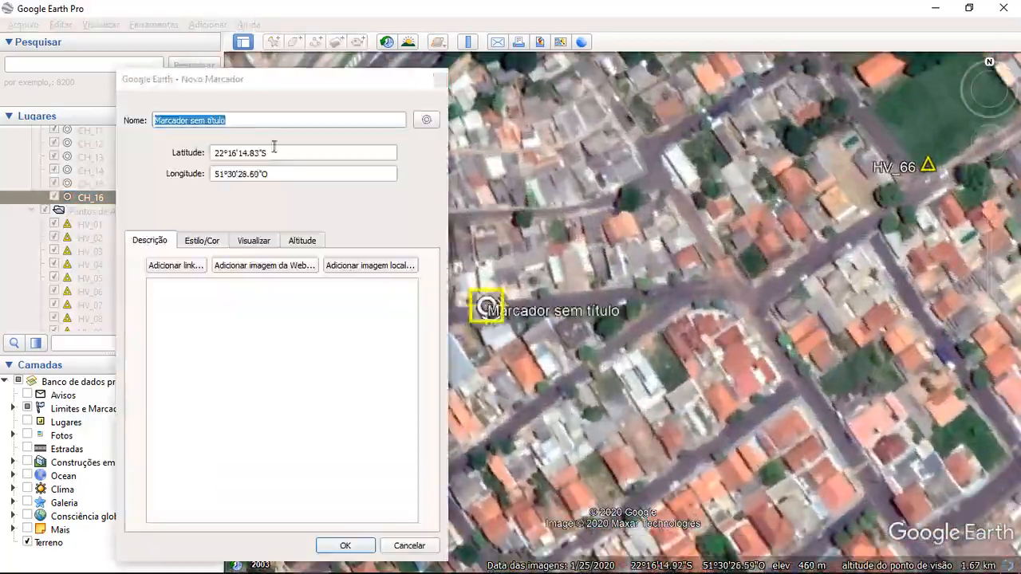
pyautogui.write('CH_17')
pyautogui.press('Return')
# - Move placemark CH_08 to just north of HV_60, at about 22°17'1.00"S, 51°29'23.26"O
pyautogui.scroll(-5, 596, 452)
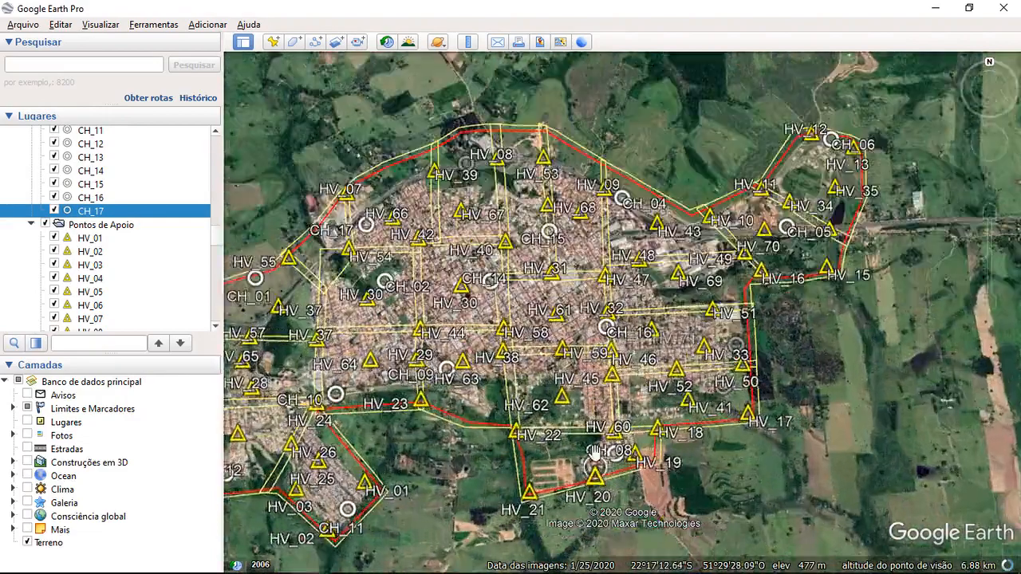
pyautogui.scroll(3, 595, 452)
pyautogui.rightClick(658, 378)
pyautogui.click(711, 445)
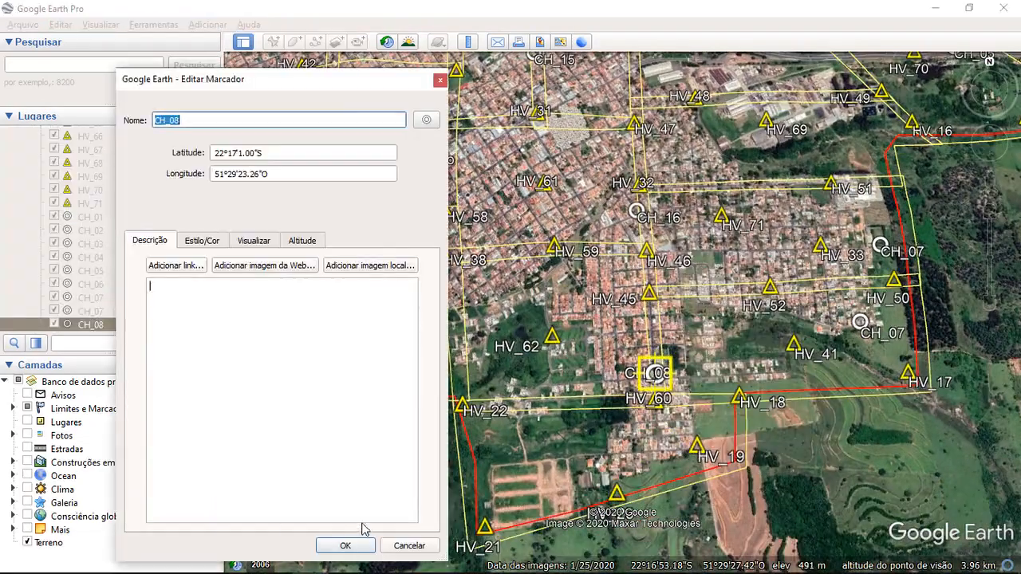
pyautogui.click(348, 544)
# - Add placemark CH_18 between HV_21 and HV_20, just west of HV_20
pyautogui.scroll(20, 163, 271)
pyautogui.click(100, 248)
pyautogui.click(274, 42)
pyautogui.moveTo(338, 86); pyautogui.dragTo(148, 69)
pyautogui.moveTo(624, 314)
pyautogui.mouseDown()
pyautogui.moveTo(481, 437)
pyautogui.moveTo(579, 501)
pyautogui.mouseUp()
pyautogui.write('CH_18')
pyautogui.press('Return')
# - Add placemark CH_19 north of HV_22 and west of HV_62
pyautogui.scroll(3, 568, 347)
pyautogui.scroll(3, 568, 348)
pyautogui.click(273, 43)
pyautogui.moveTo(622, 305); pyautogui.dragTo(544, 362)
pyautogui.write('CH_19')
pyautogui.press('Return')
# - Examine how the HV and CH points are distributed across the whole survey area of Pirapozinho
pyautogui.scroll(-6, 754, 183)
pyautogui.scroll(-5, 754, 183)
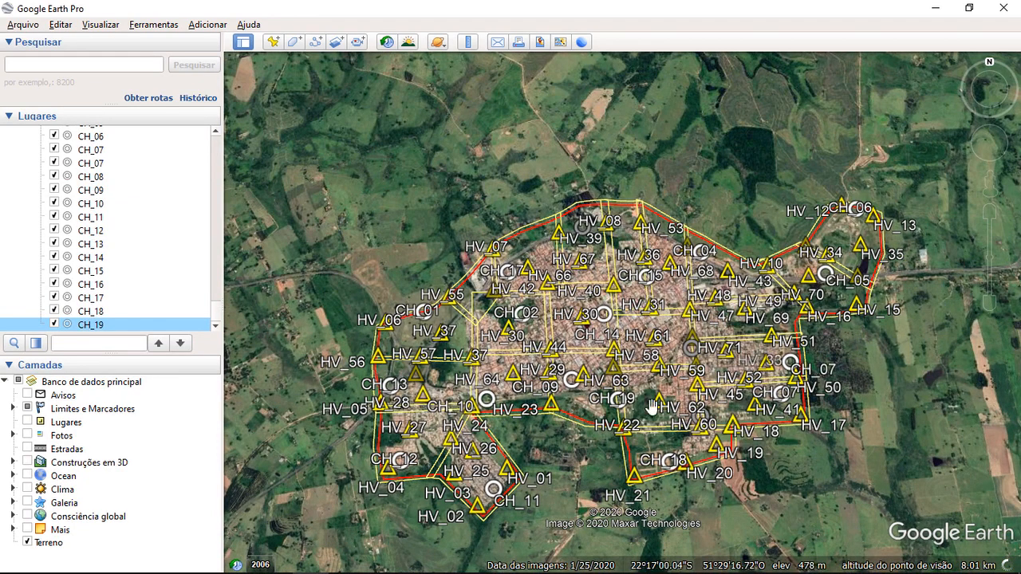
pyautogui.scroll(3, 682, 385)
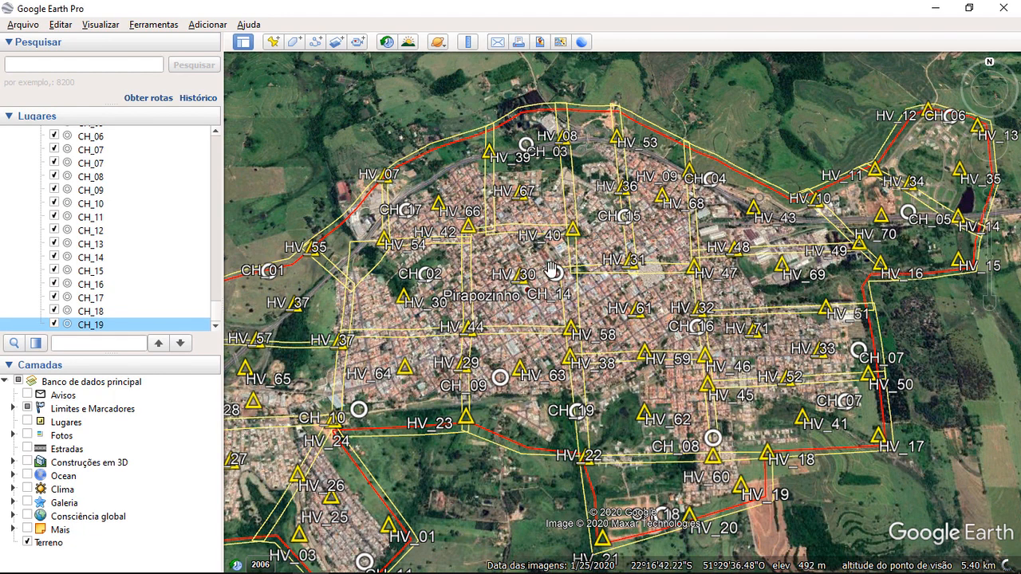
pyautogui.moveTo(552, 272); pyautogui.dragTo(642, 255)
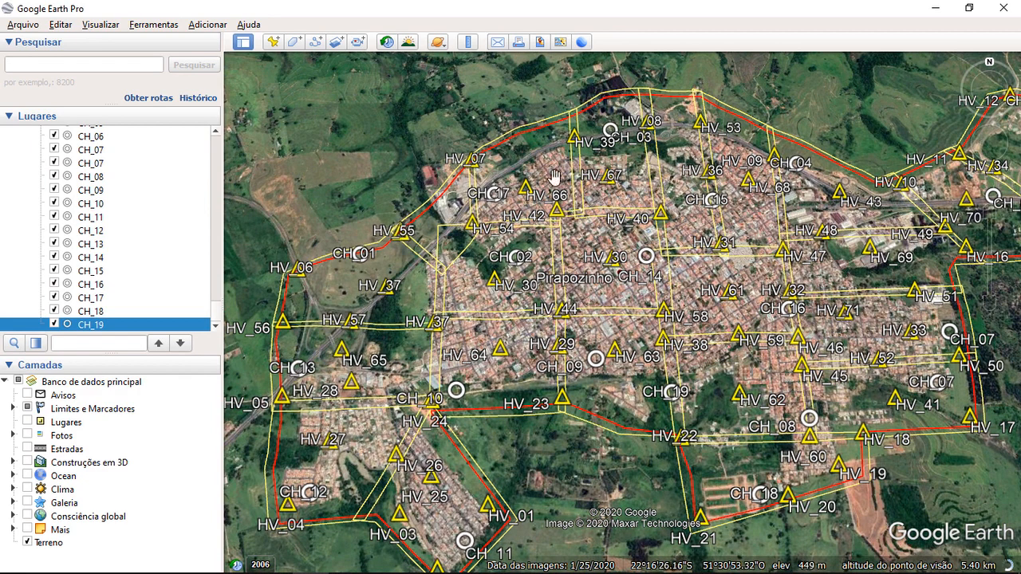
pyautogui.moveTo(852, 186); pyautogui.dragTo(634, 229)
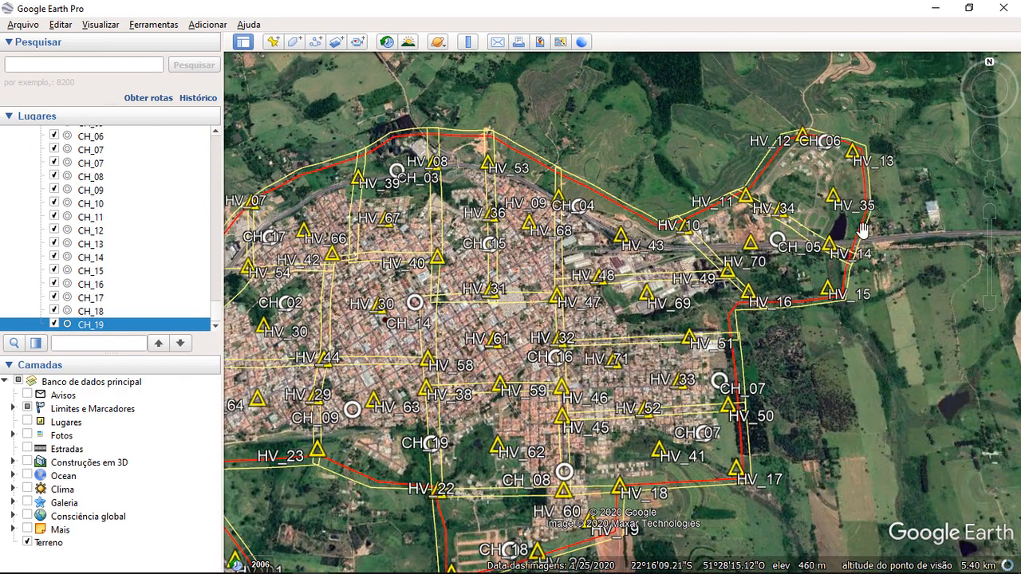
pyautogui.moveTo(726, 347); pyautogui.dragTo(742, 359)
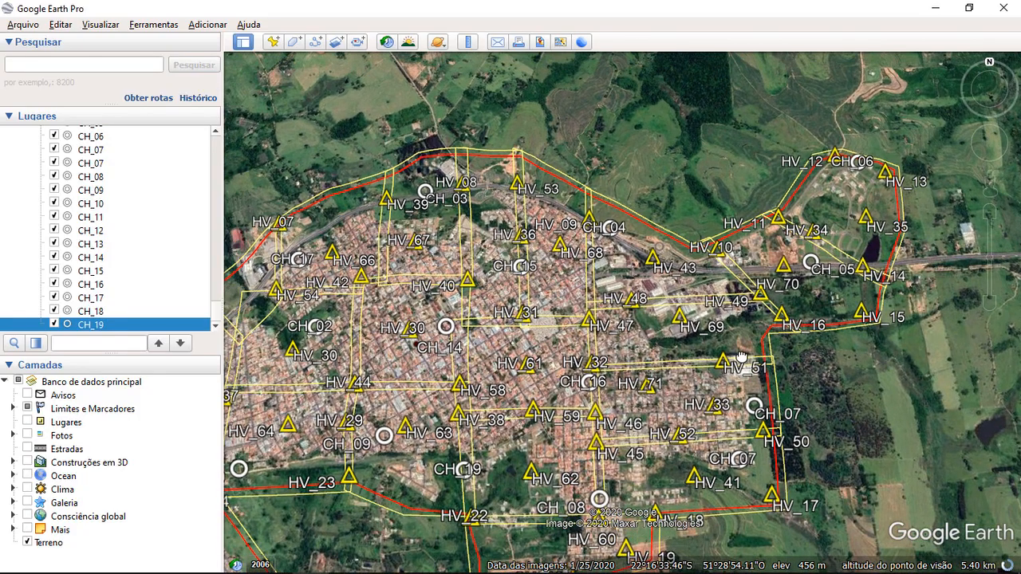
pyautogui.scroll(-3, 741, 356)
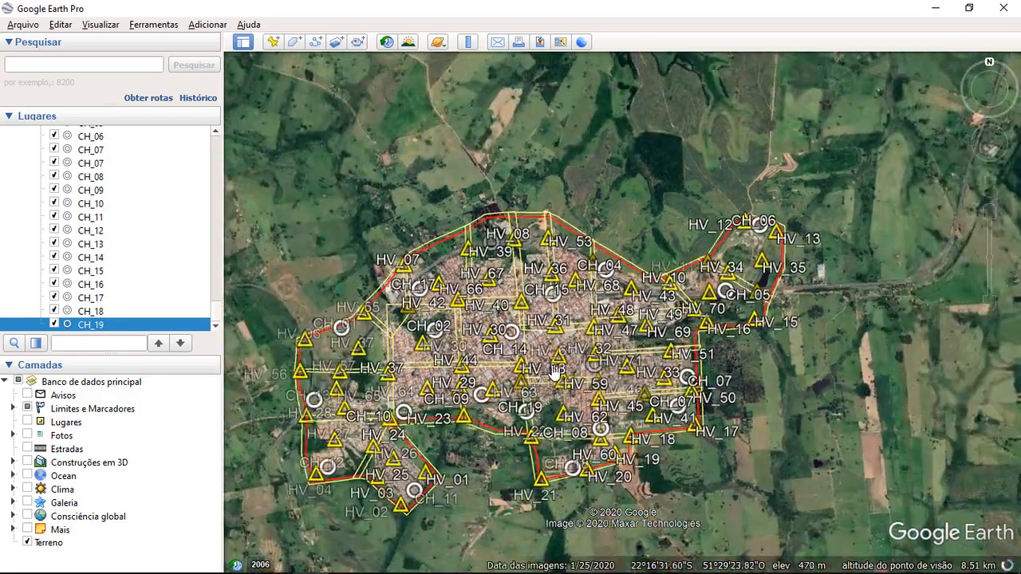
pyautogui.scroll(2, 642, 333)
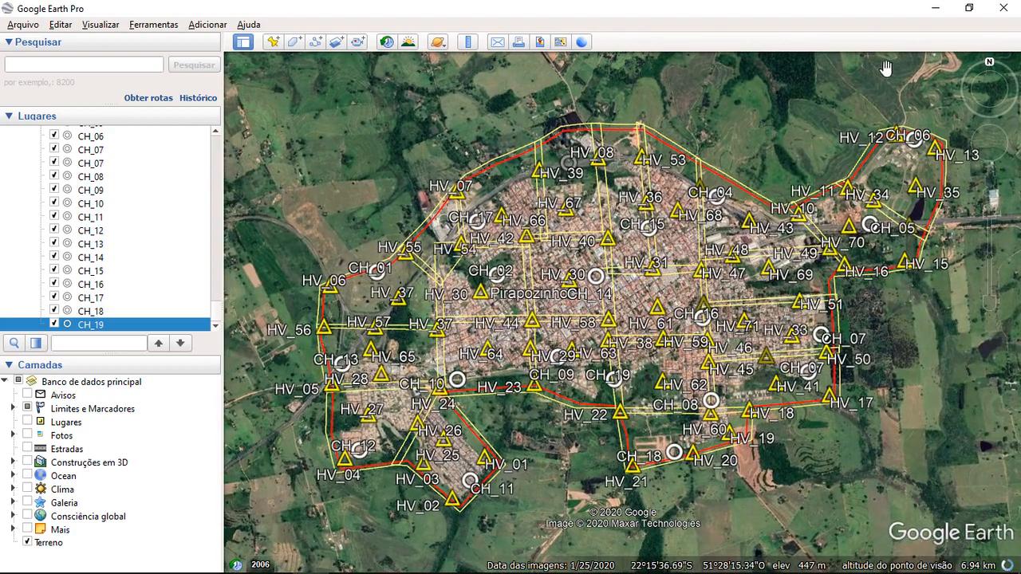
# - Review the list of HV points in the Pontos de Apoio folder, starting from HV_01
pyautogui.scroll(12, 179, 234)
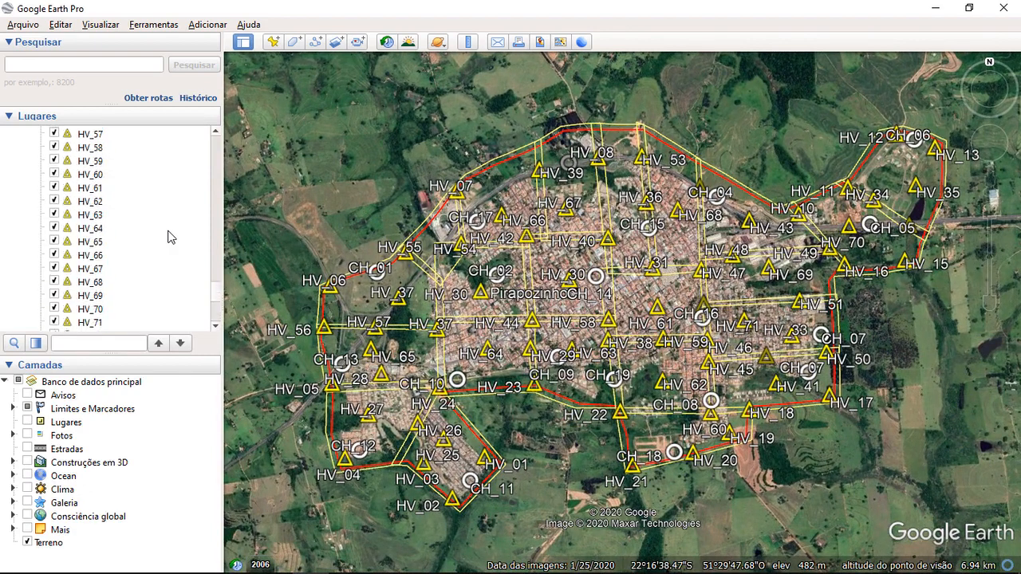
pyautogui.scroll(11, 168, 234)
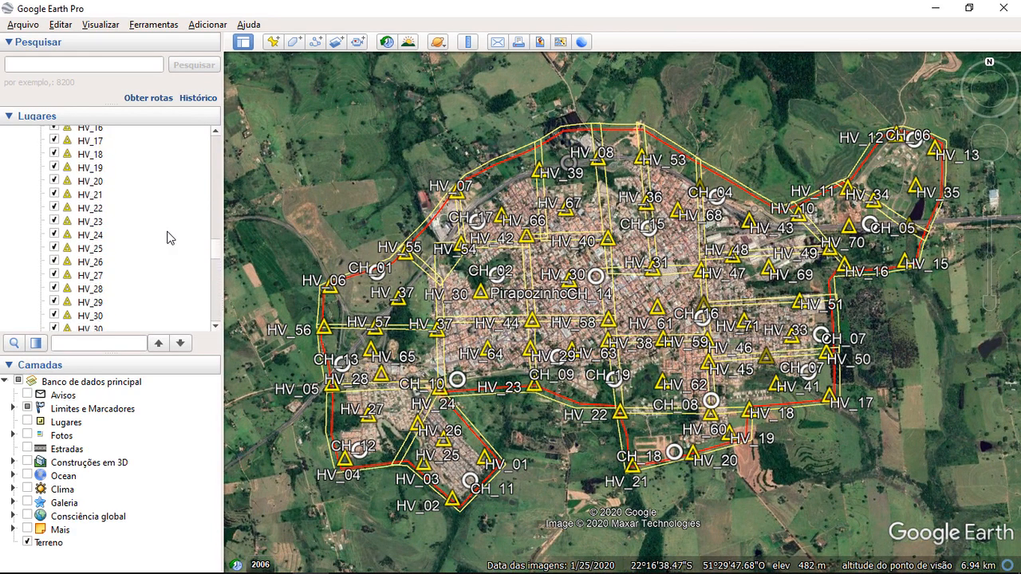
pyautogui.click(101, 195)
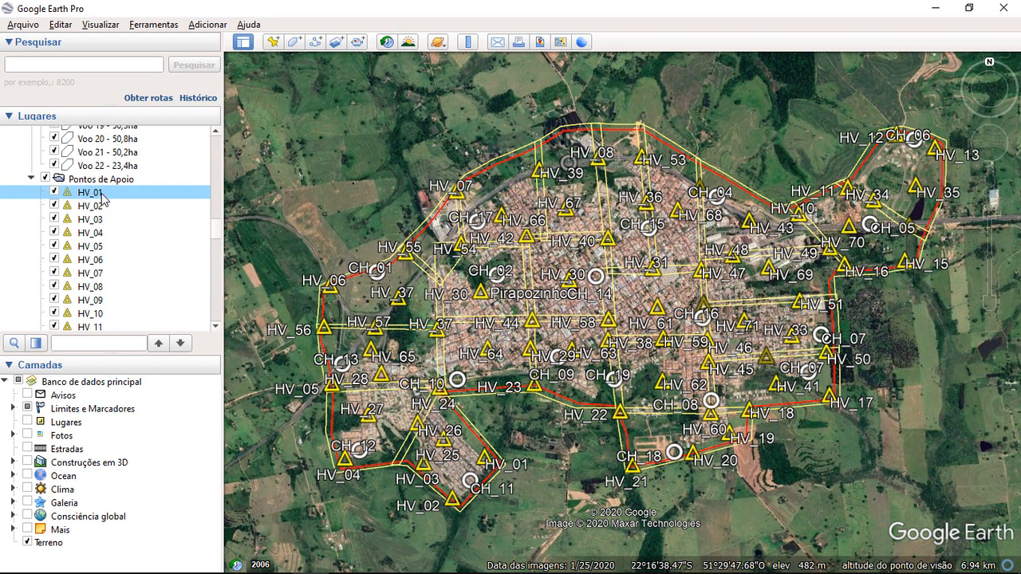
pyautogui.scroll(-5, 117, 209)
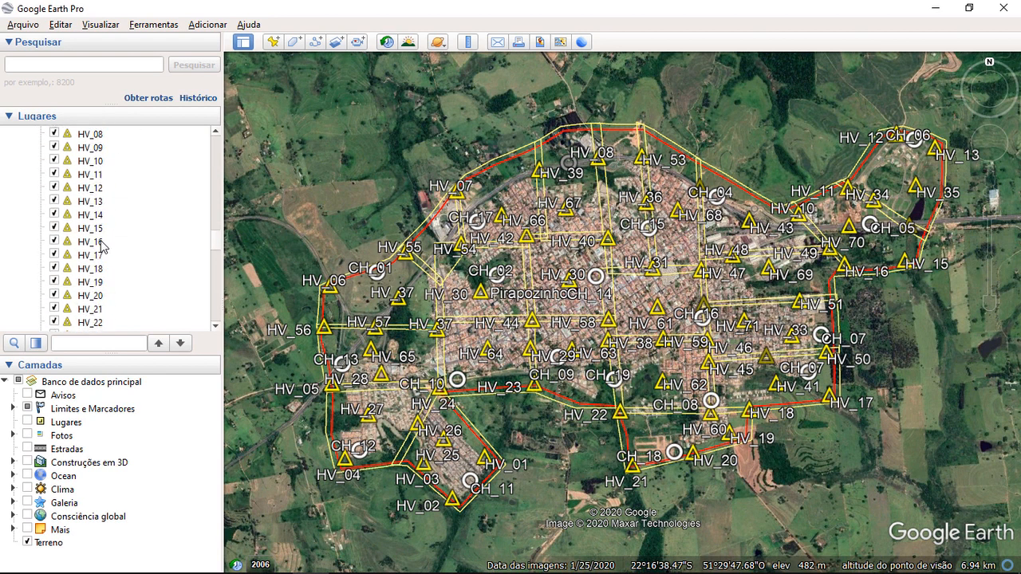
pyautogui.scroll(-6, 155, 209)
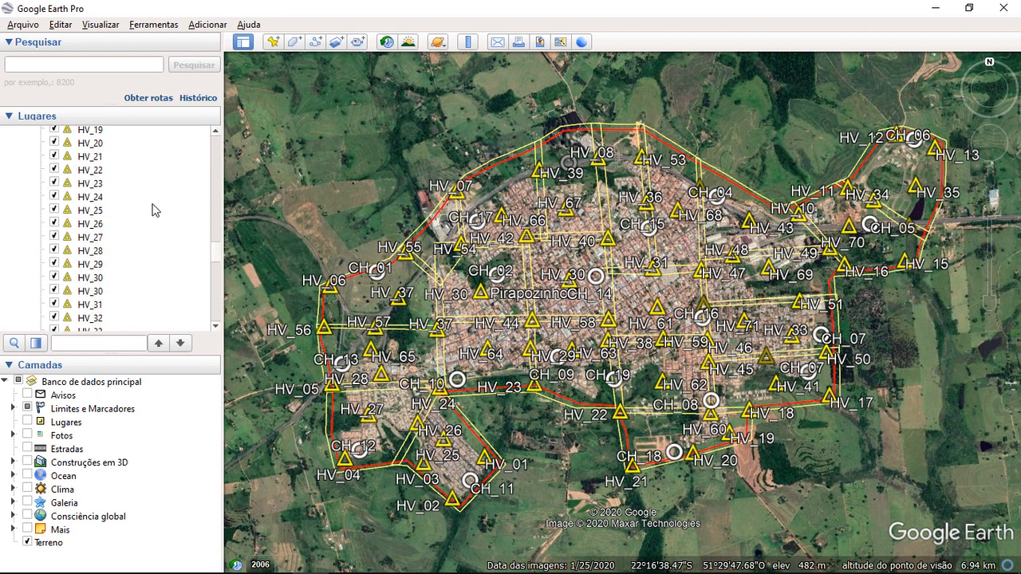
# - Move the duplicate HV_30 placemark to just after HV_71 in the places list and rename it HV_72
pyautogui.click(96, 215)
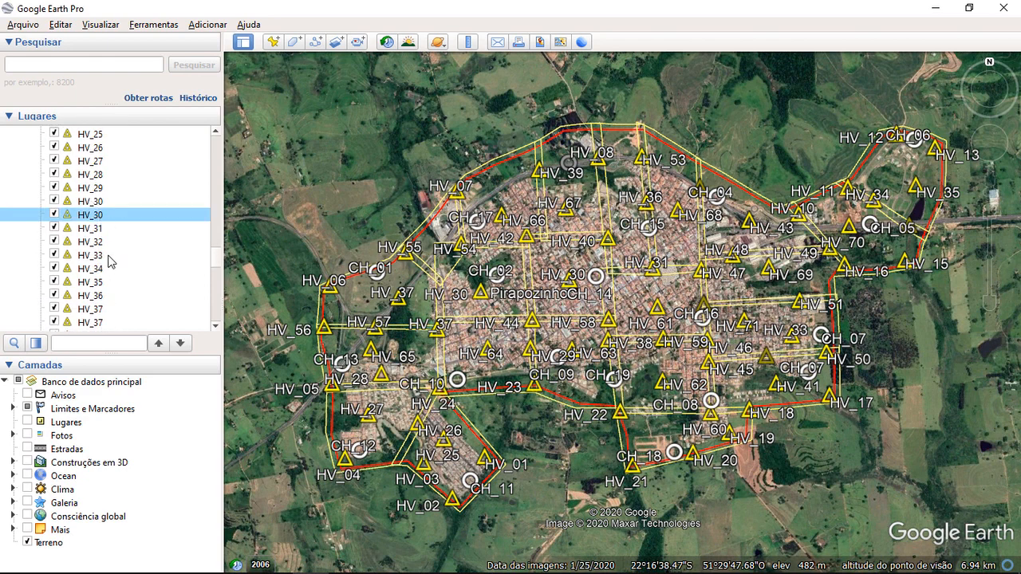
pyautogui.scroll(-2, 107, 257)
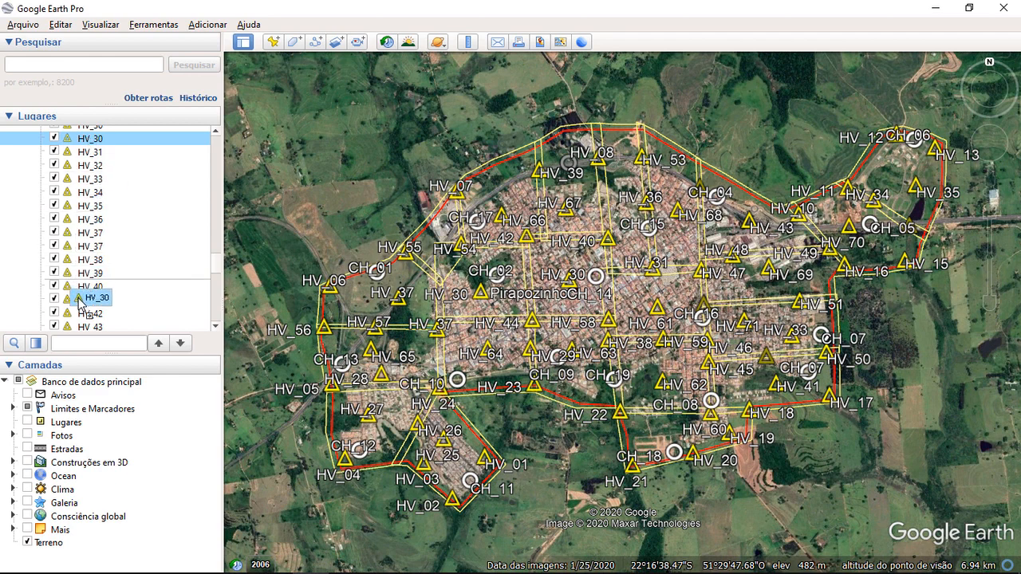
pyautogui.moveTo(85, 336); pyautogui.dragTo(153, 199)
pyautogui.moveTo(126, 271); pyautogui.dragTo(129, 275)
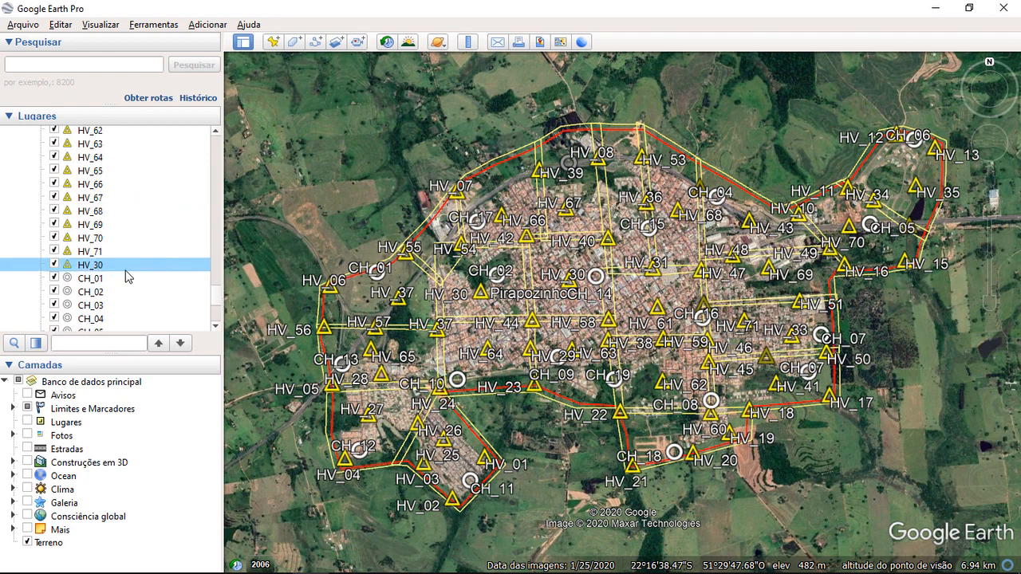
pyautogui.rightClick(100, 266)
pyautogui.click(145, 492)
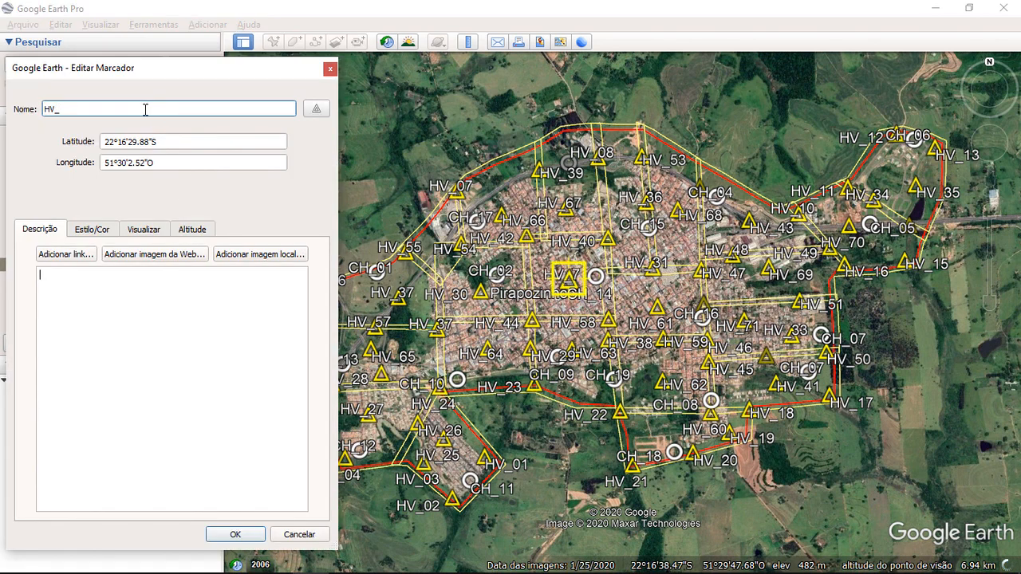
pyautogui.press('Return')
# - Move the duplicate HV_37 placemark to just after HV_72 in the places list and rename it HV_73
pyautogui.scroll(15, 114, 221)
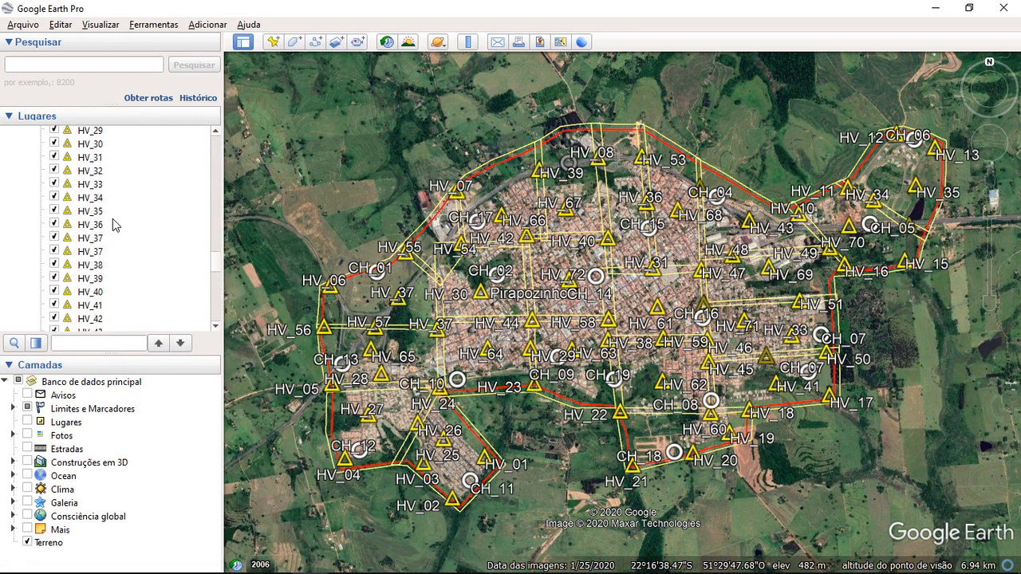
pyautogui.scroll(3, 116, 226)
pyautogui.scroll(-4, 114, 227)
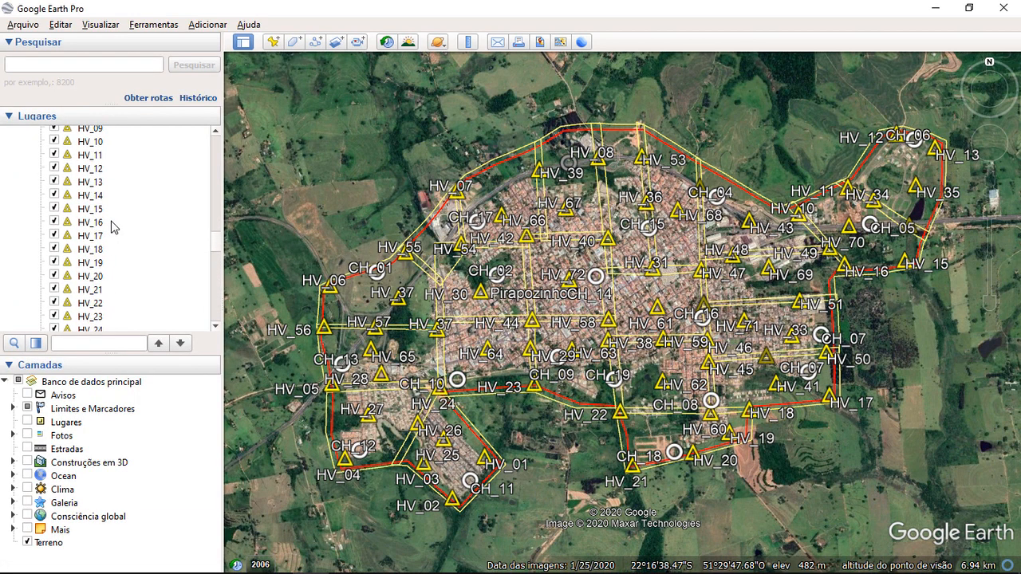
pyautogui.click(90, 209)
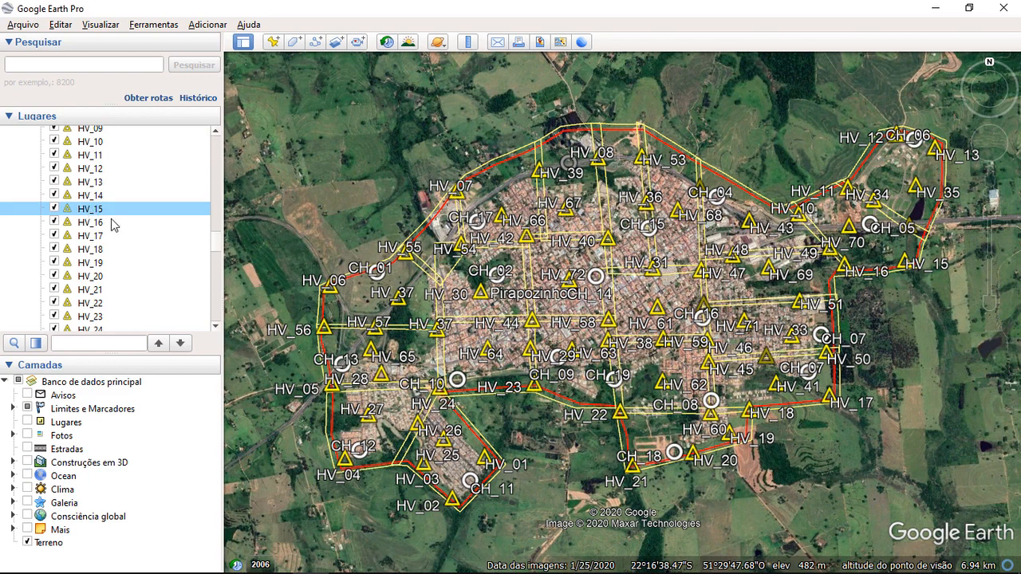
pyautogui.scroll(-8, 114, 228)
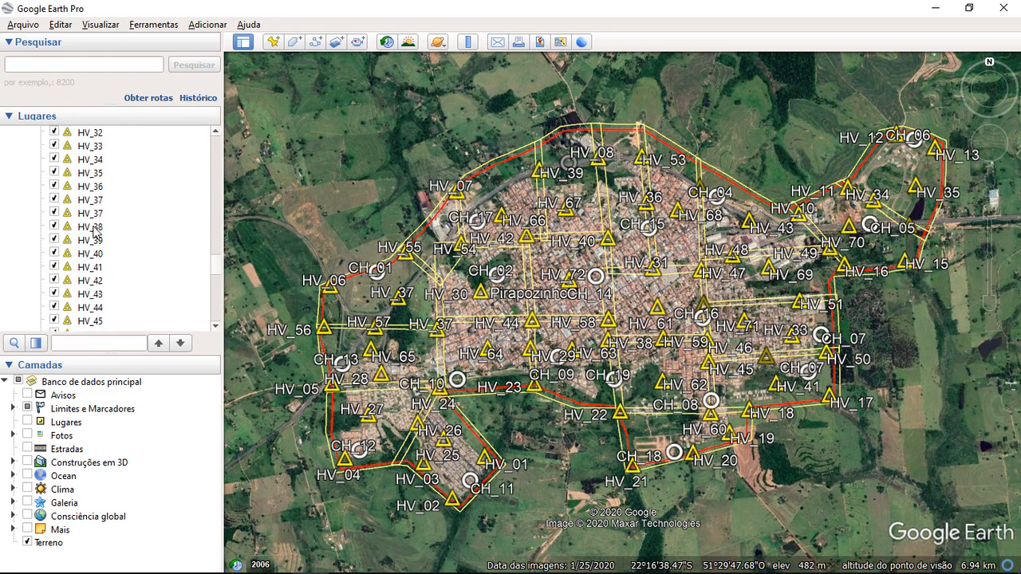
pyautogui.moveTo(100, 216); pyautogui.dragTo(118, 240)
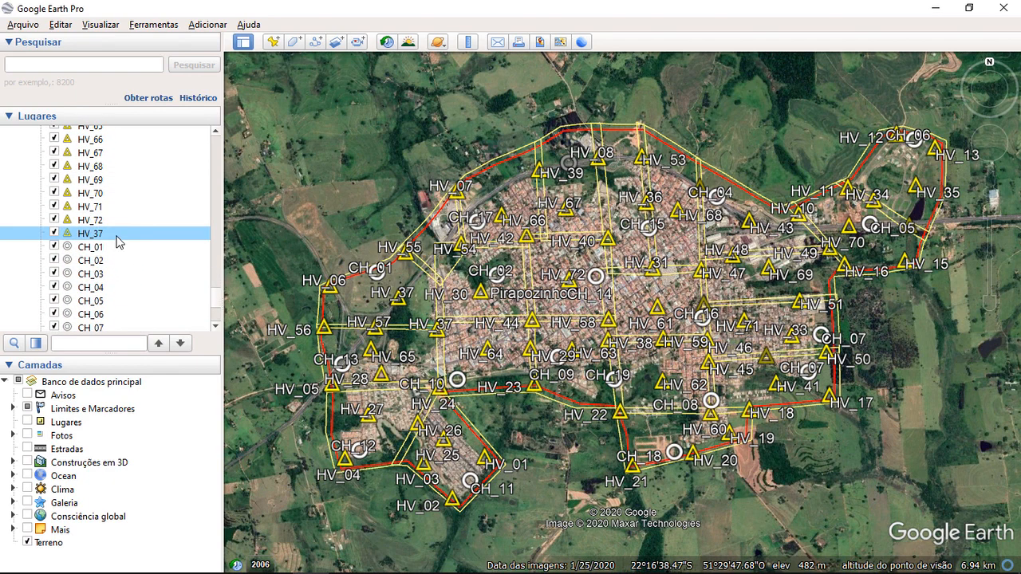
pyautogui.rightClick(118, 240)
pyautogui.click(160, 465)
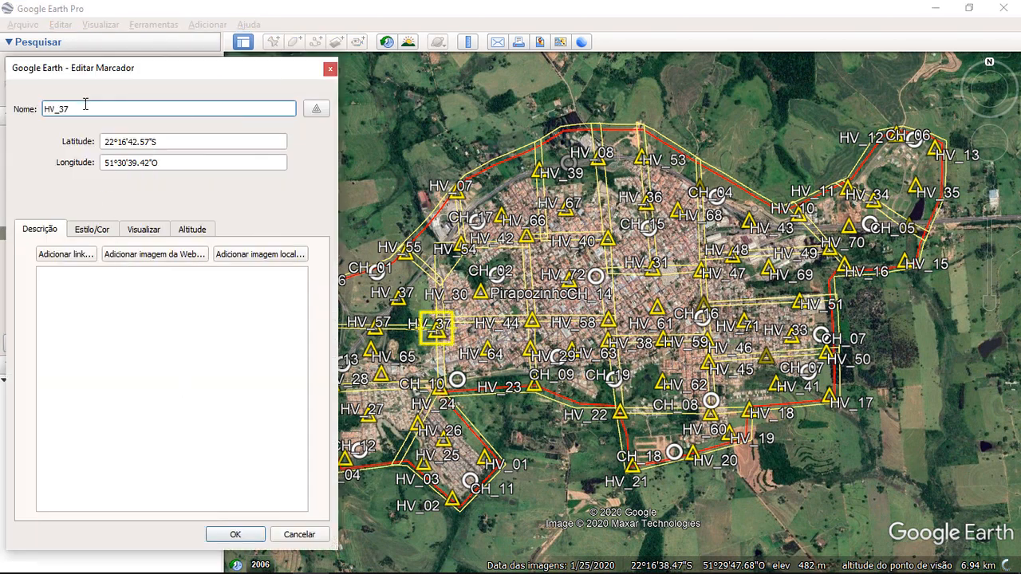
pyautogui.write('HV_73')
pyautogui.press('Return')
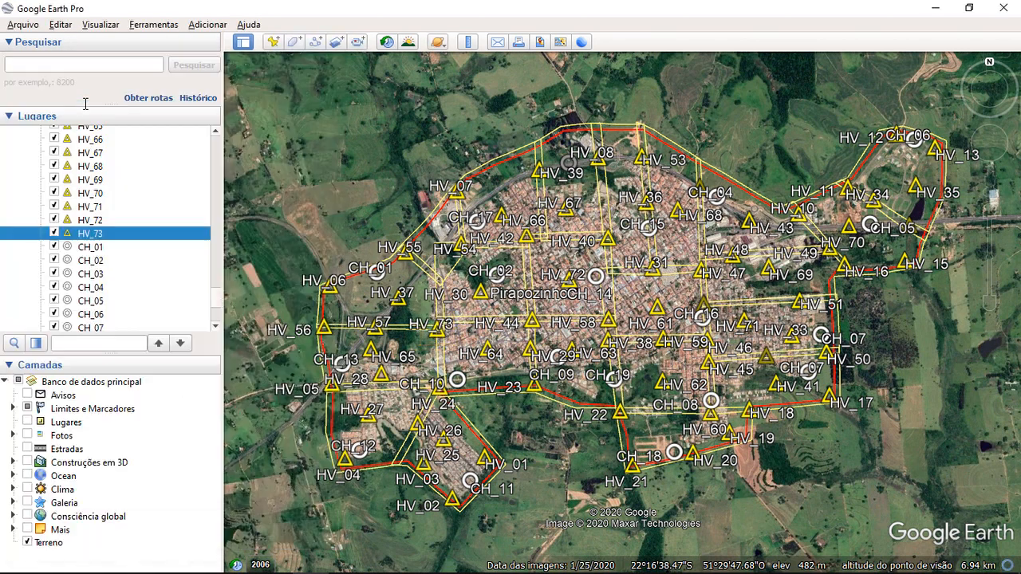
# - Review the numbering of the HV and CH points in the places list through CH_19
pyautogui.scroll(9, 100, 275)
pyautogui.scroll(-10, 116, 243)
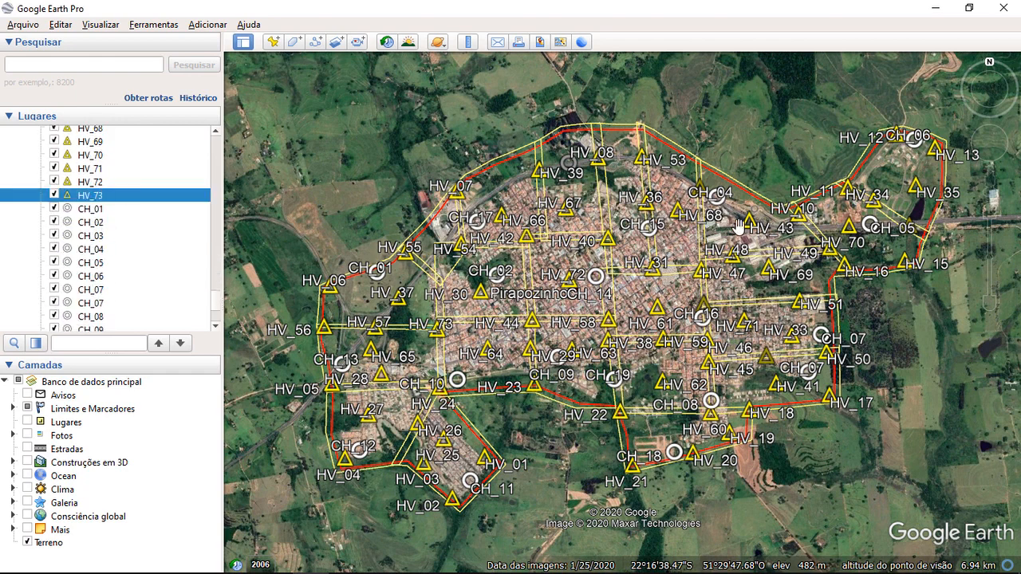
pyautogui.scroll(-1, 120, 230)
pyautogui.scroll(-3, 143, 229)
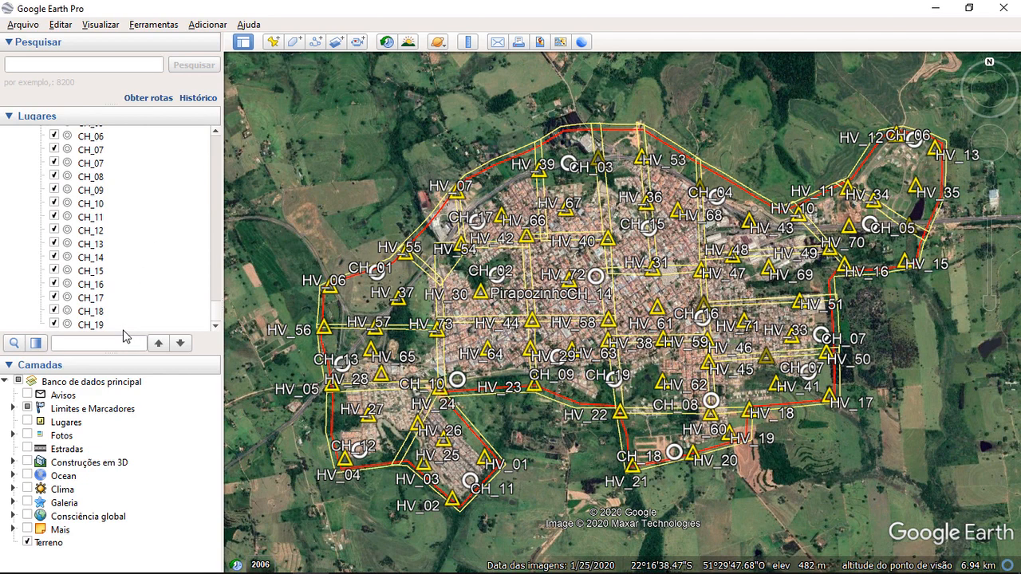
pyautogui.scroll(12, 146, 299)
pyautogui.scroll(-3, 146, 304)
pyautogui.scroll(-5, 146, 304)
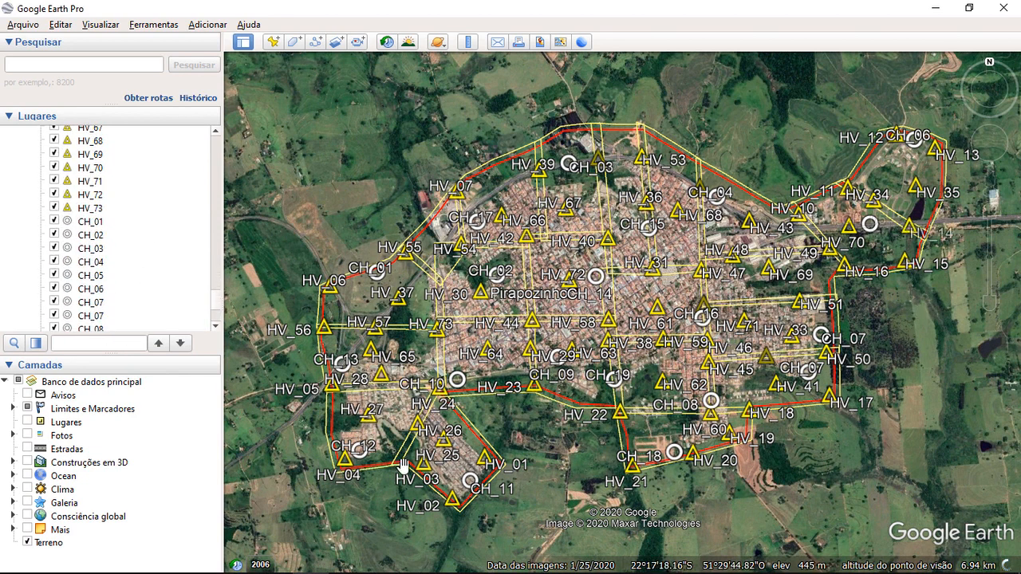
# - Open the Tarabai file from the Dados folder in File Explorer and examine its perimeter and flight blocks relative to Pirapozinho
pyautogui.moveTo(661, 351); pyautogui.dragTo(680, 347)
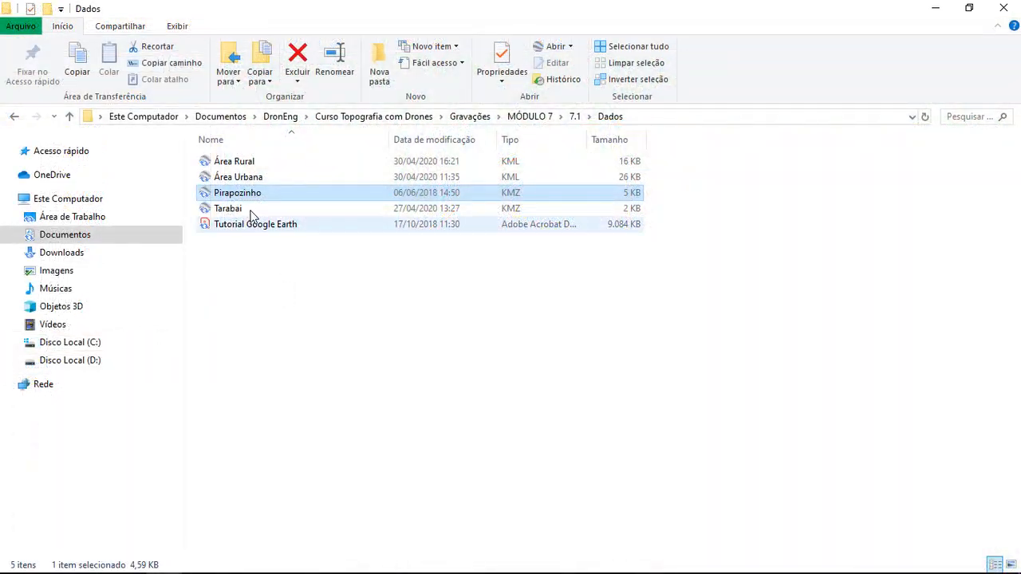
pyautogui.doubleClick(249, 210)
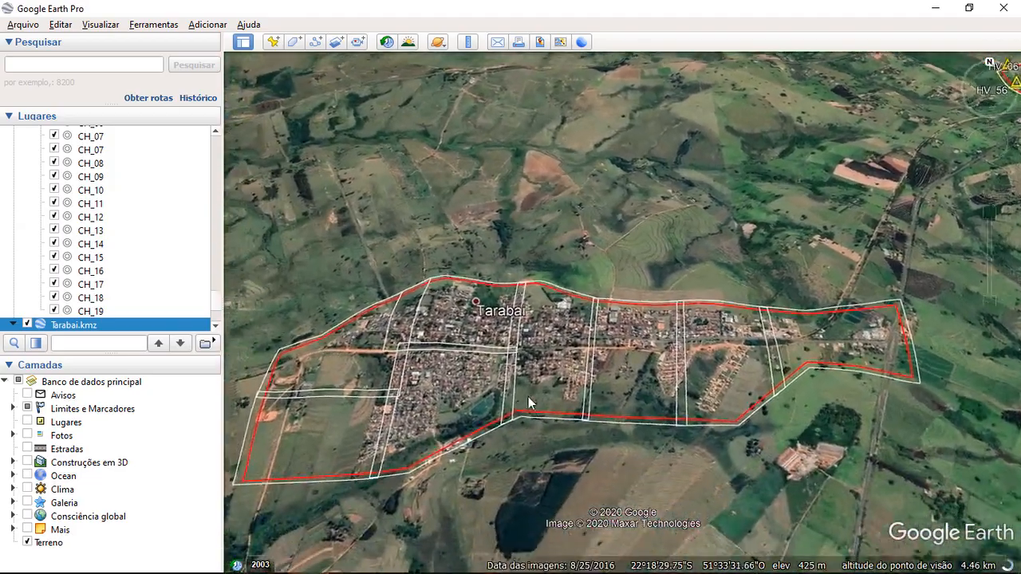
pyautogui.scroll(-5, 527, 397)
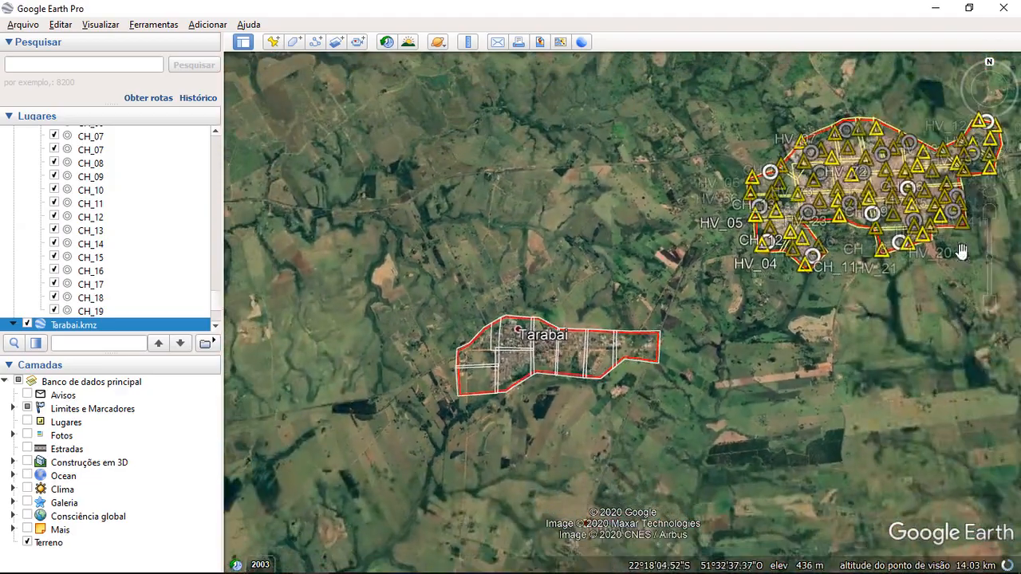
pyautogui.scroll(5, 520, 329)
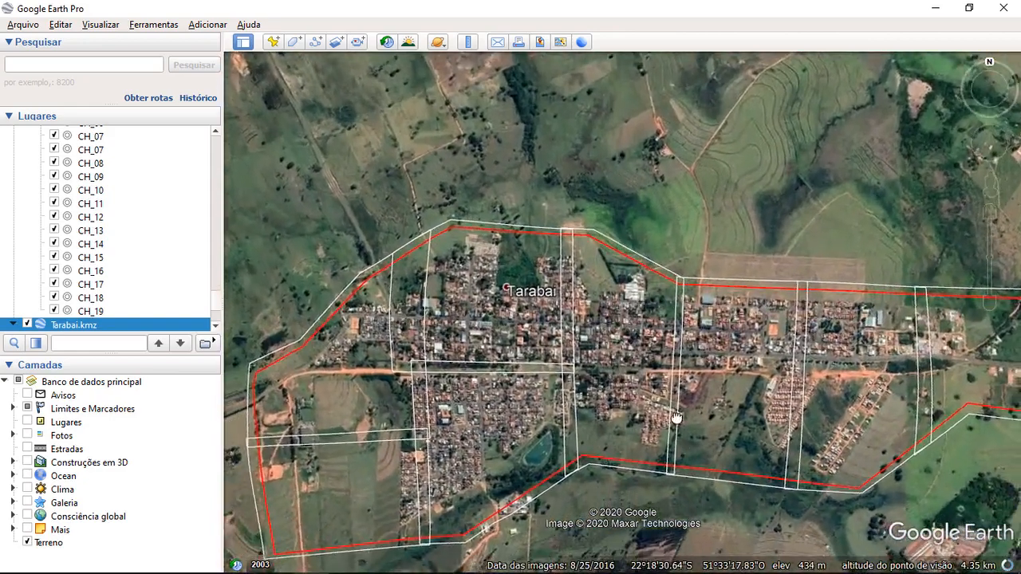
pyautogui.moveTo(676, 421); pyautogui.dragTo(654, 354)
pyautogui.scroll(-1, 655, 356)
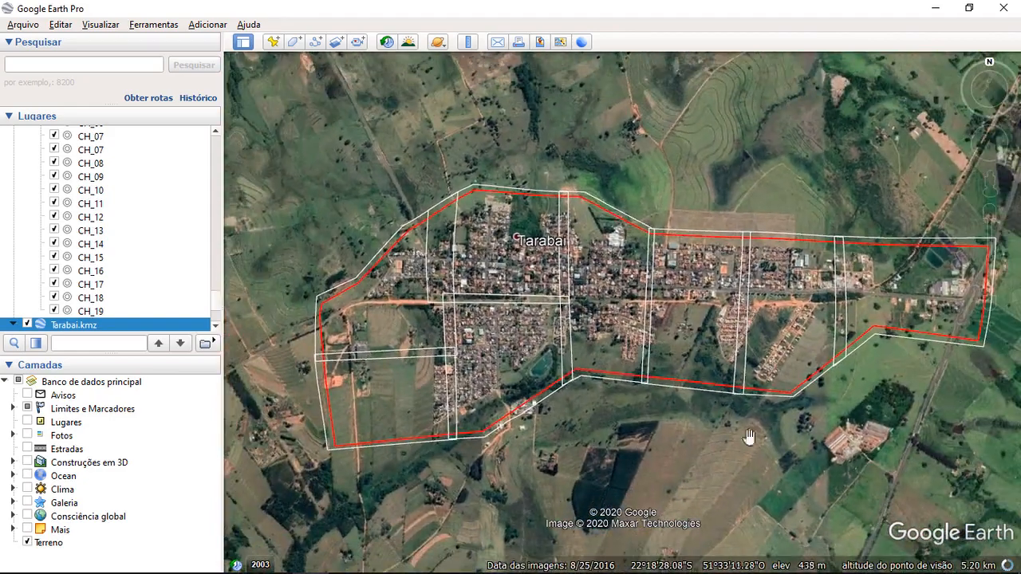
pyautogui.moveTo(761, 313); pyautogui.dragTo(630, 318)
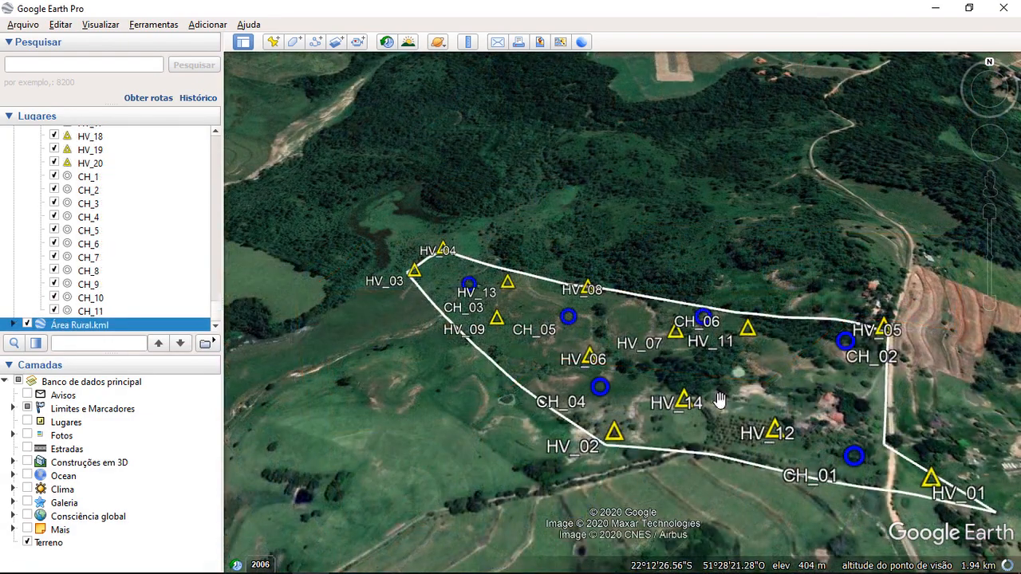
# - Examine the distribution of HV and CH points across the terrain of Área Rural.kml from overhead and tilted views
pyautogui.moveTo(720, 399); pyautogui.dragTo(643, 391)
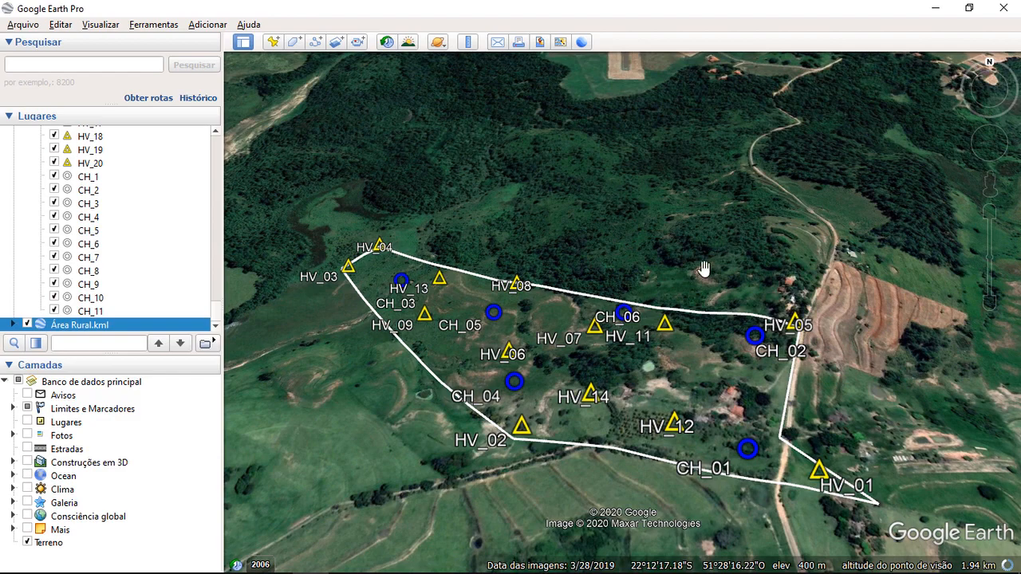
pyautogui.moveTo(704, 268); pyautogui.dragTo(739, 286, button='middle')
pyautogui.scroll(2, 663, 358)
pyautogui.scroll(-4, 586, 377)
pyautogui.moveTo(646, 446); pyautogui.dragTo(608, 339)
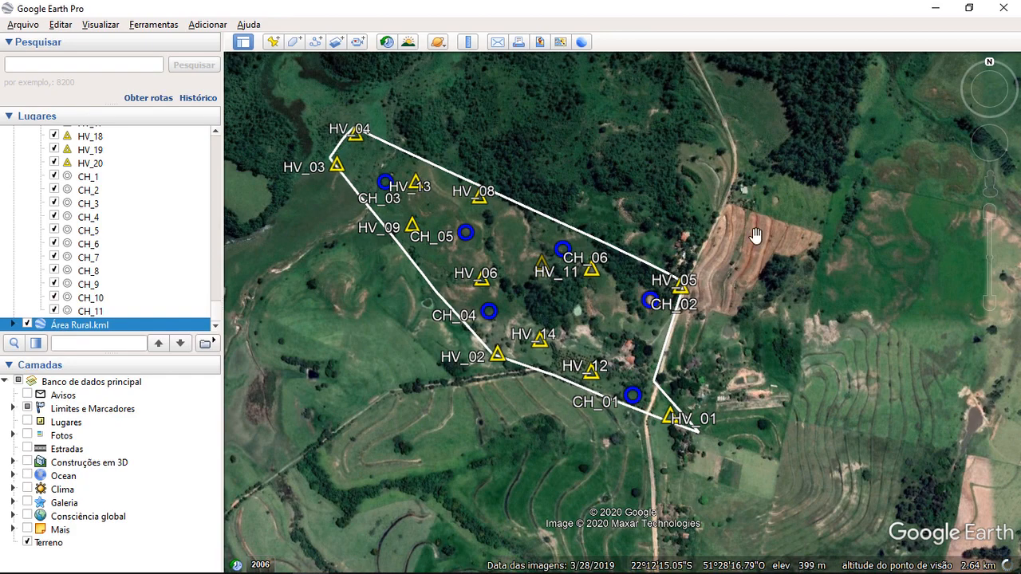
pyautogui.moveTo(429, 127); pyautogui.dragTo(428, 103, button='middle')
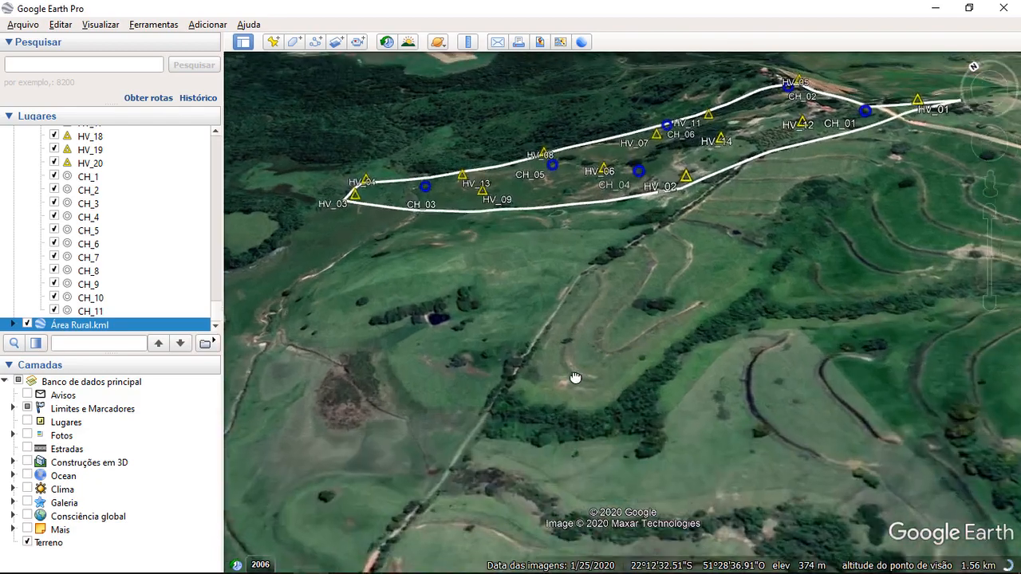
pyautogui.moveTo(575, 378); pyautogui.dragTo(578, 423)
pyautogui.scroll(-3, 588, 335)
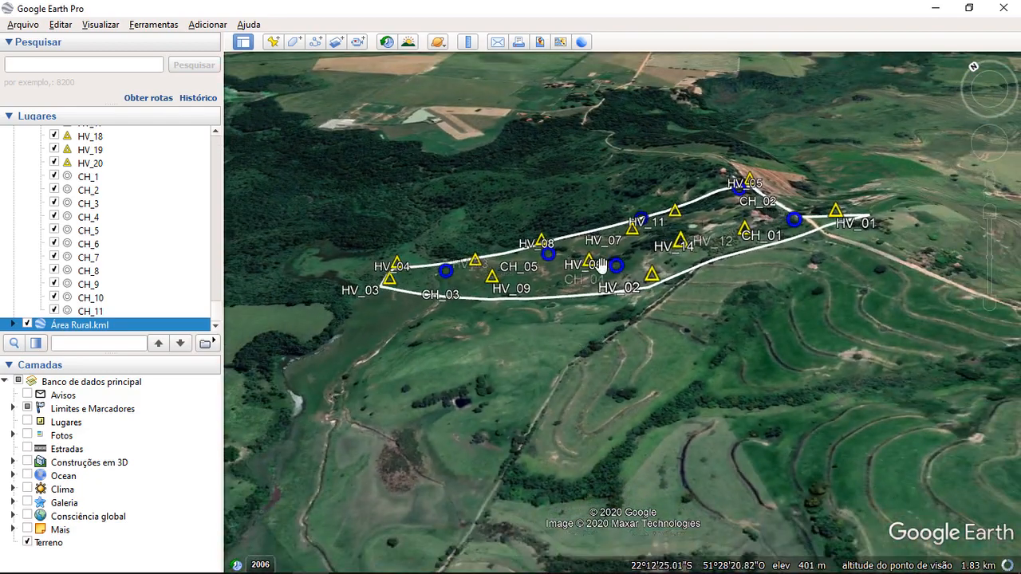
pyautogui.scroll(3, 591, 257)
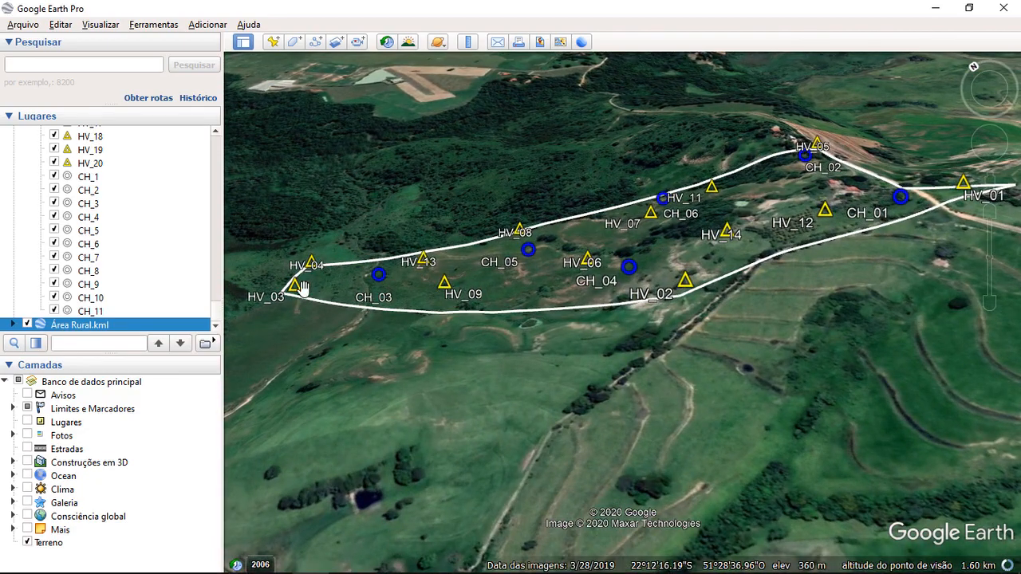
pyautogui.moveTo(839, 220); pyautogui.dragTo(749, 427)
pyautogui.press('r')
pyautogui.scroll(-3, 607, 381)
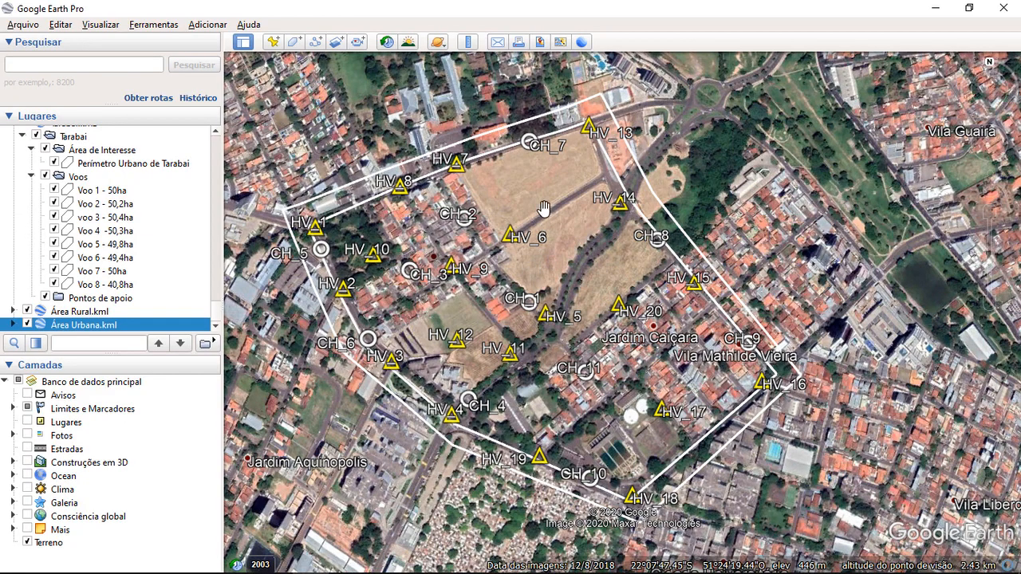
# - Examine the distribution of HV and CH points inside the Área Urbana.kml boundary and its surroundings
pyautogui.moveTo(538, 162); pyautogui.dragTo(541, 370, button='middle')
pyautogui.moveTo(661, 289); pyautogui.dragTo(589, 247, button='middle')
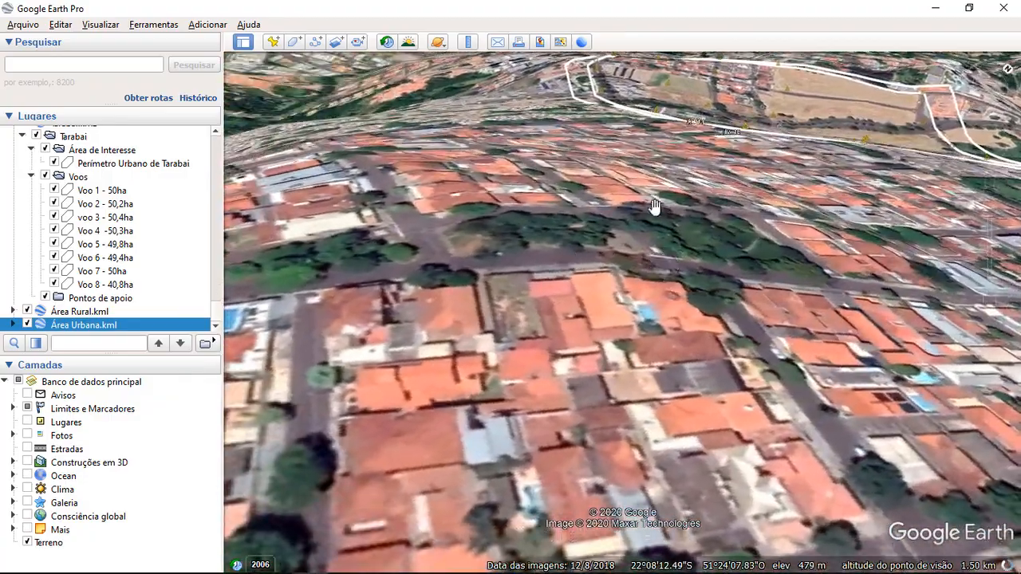
pyautogui.moveTo(681, 157); pyautogui.dragTo(814, 332)
pyautogui.moveTo(814, 332); pyautogui.dragTo(775, 285, button='middle')
pyautogui.scroll(-5, 775, 285)
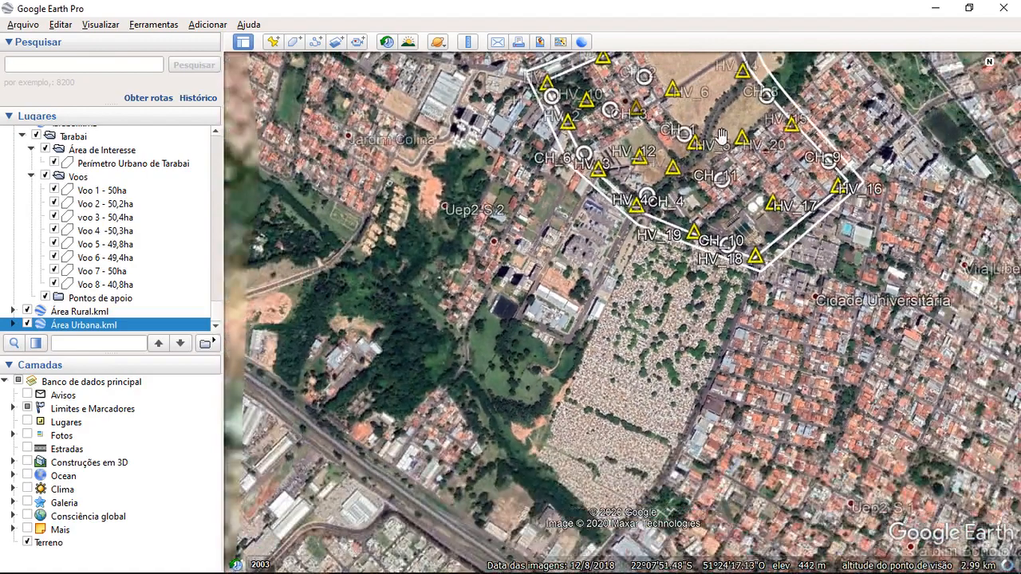
pyautogui.moveTo(720, 135); pyautogui.dragTo(461, 274)
pyautogui.moveTo(742, 486); pyautogui.dragTo(735, 477)
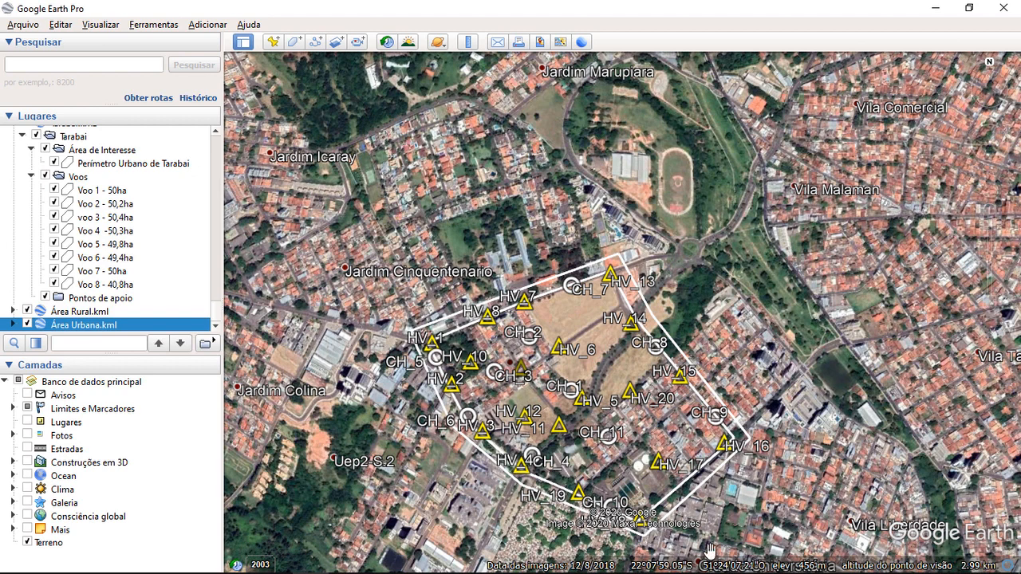
pyautogui.moveTo(648, 462); pyautogui.dragTo(625, 386)
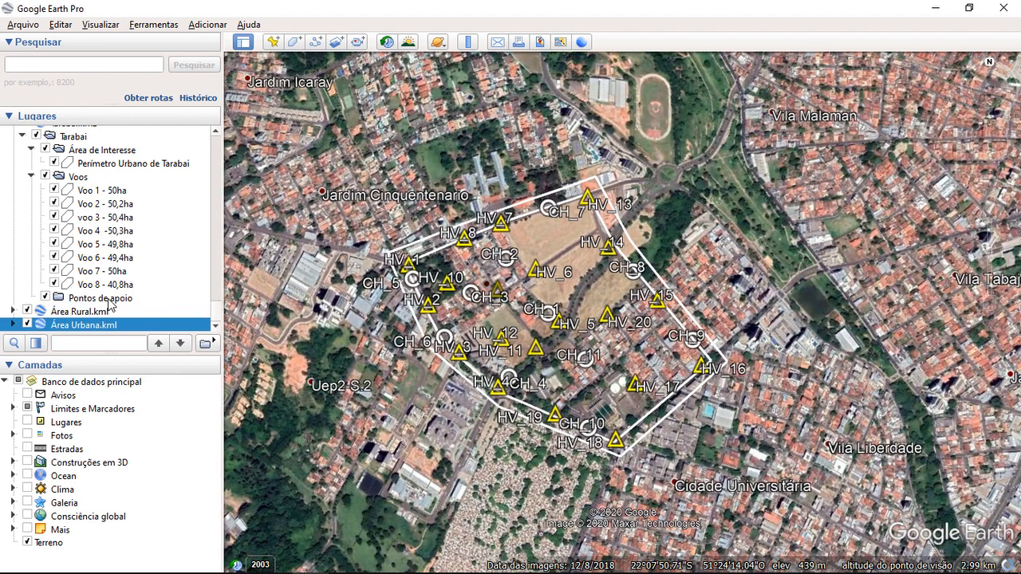
# - Select the Pontos de Apoio folder of the Pirapozinho project, which contains HV_01 onward
pyautogui.scroll(12, 112, 299)
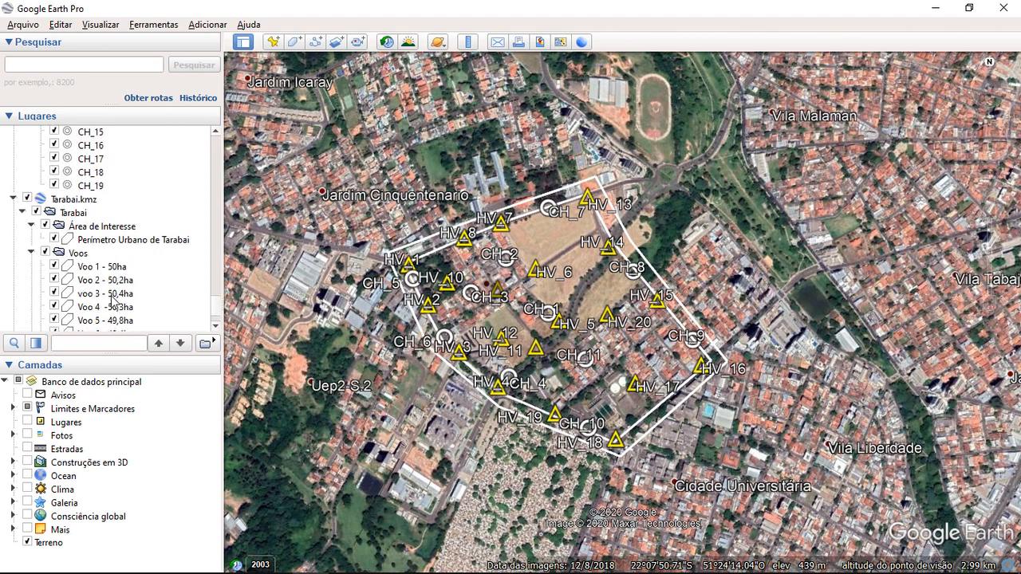
pyautogui.scroll(18, 112, 298)
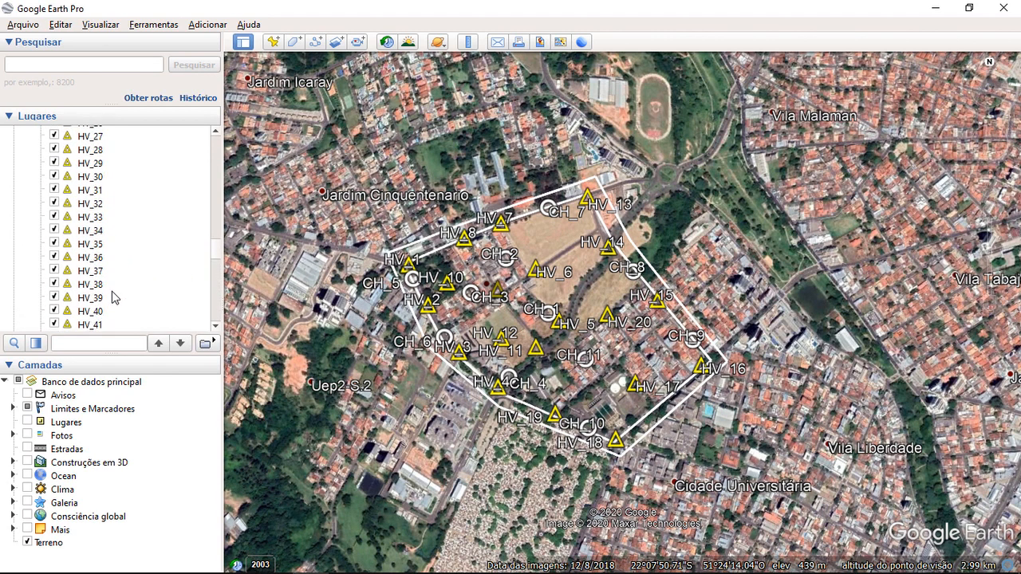
pyautogui.moveTo(635, 297); pyautogui.dragTo(649, 337)
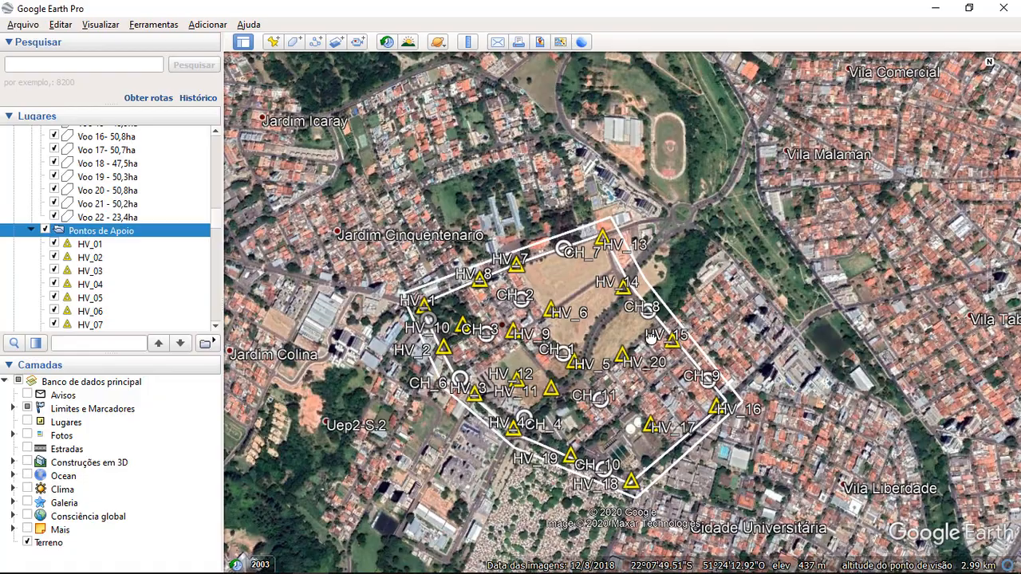